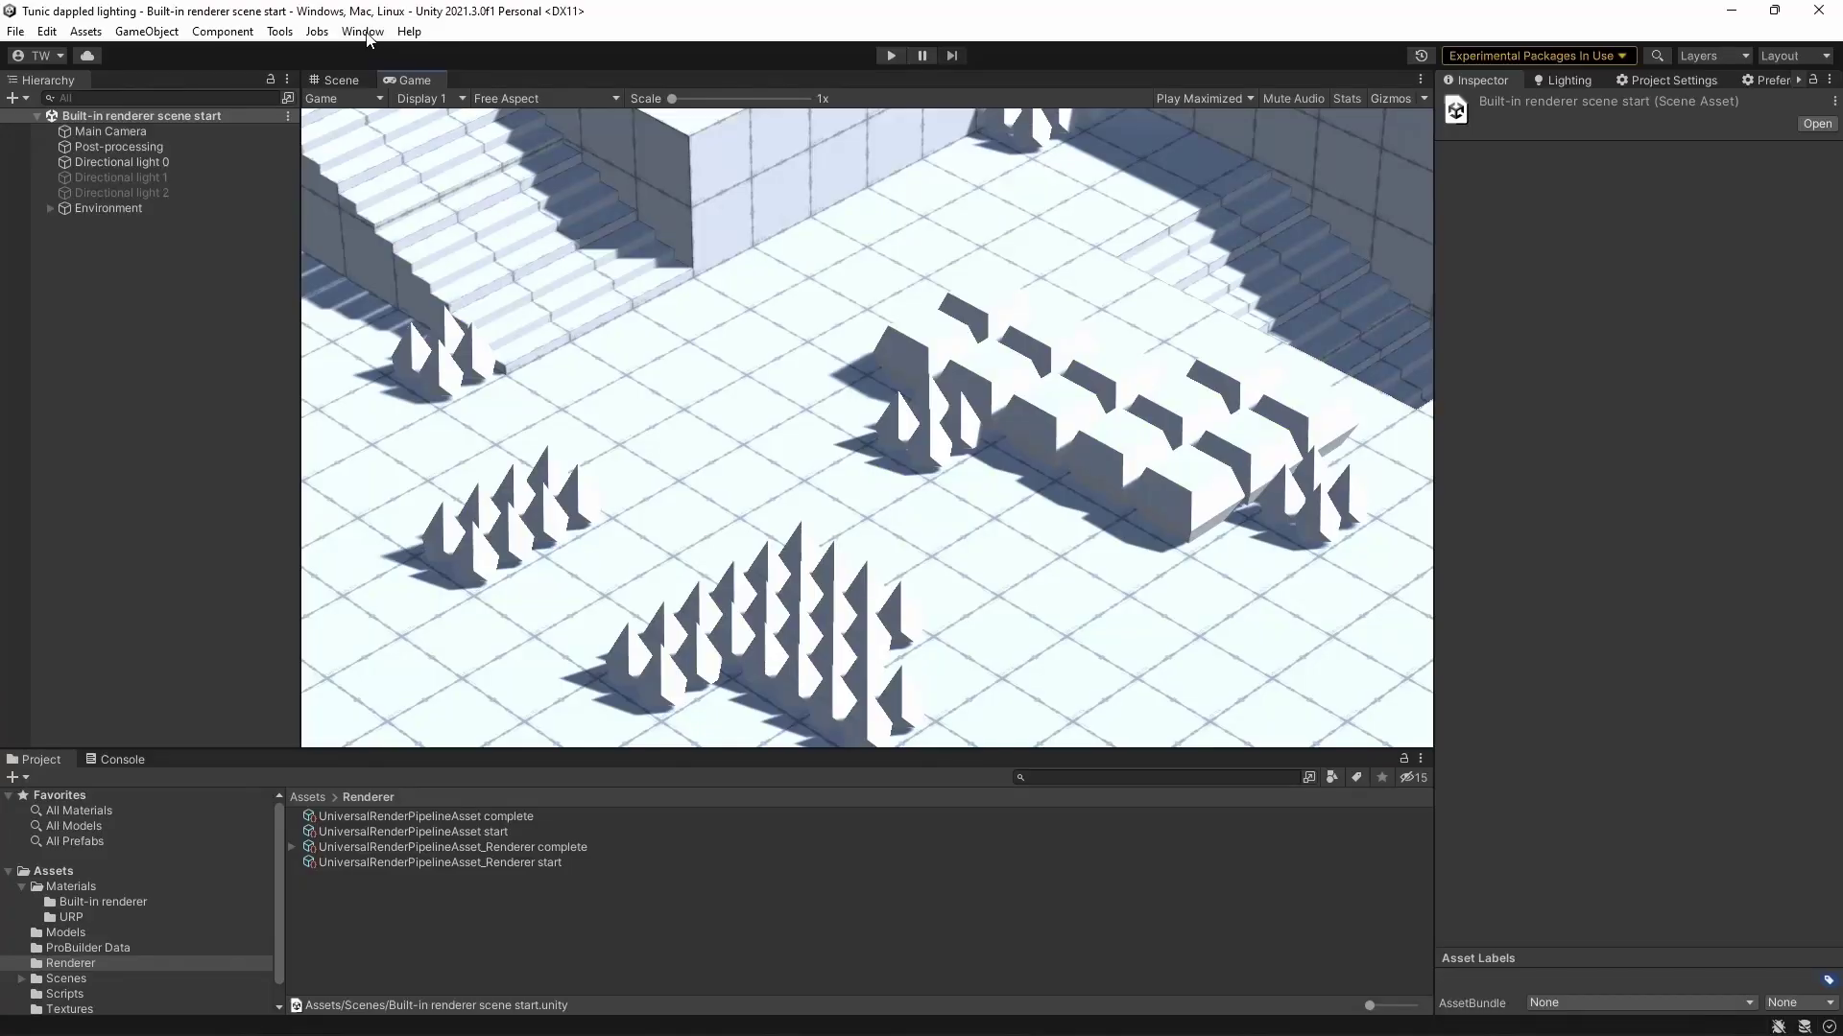
# Open the Package Manager from the Window menu
pyautogui.click(365, 34)
pyautogui.click(416, 215)
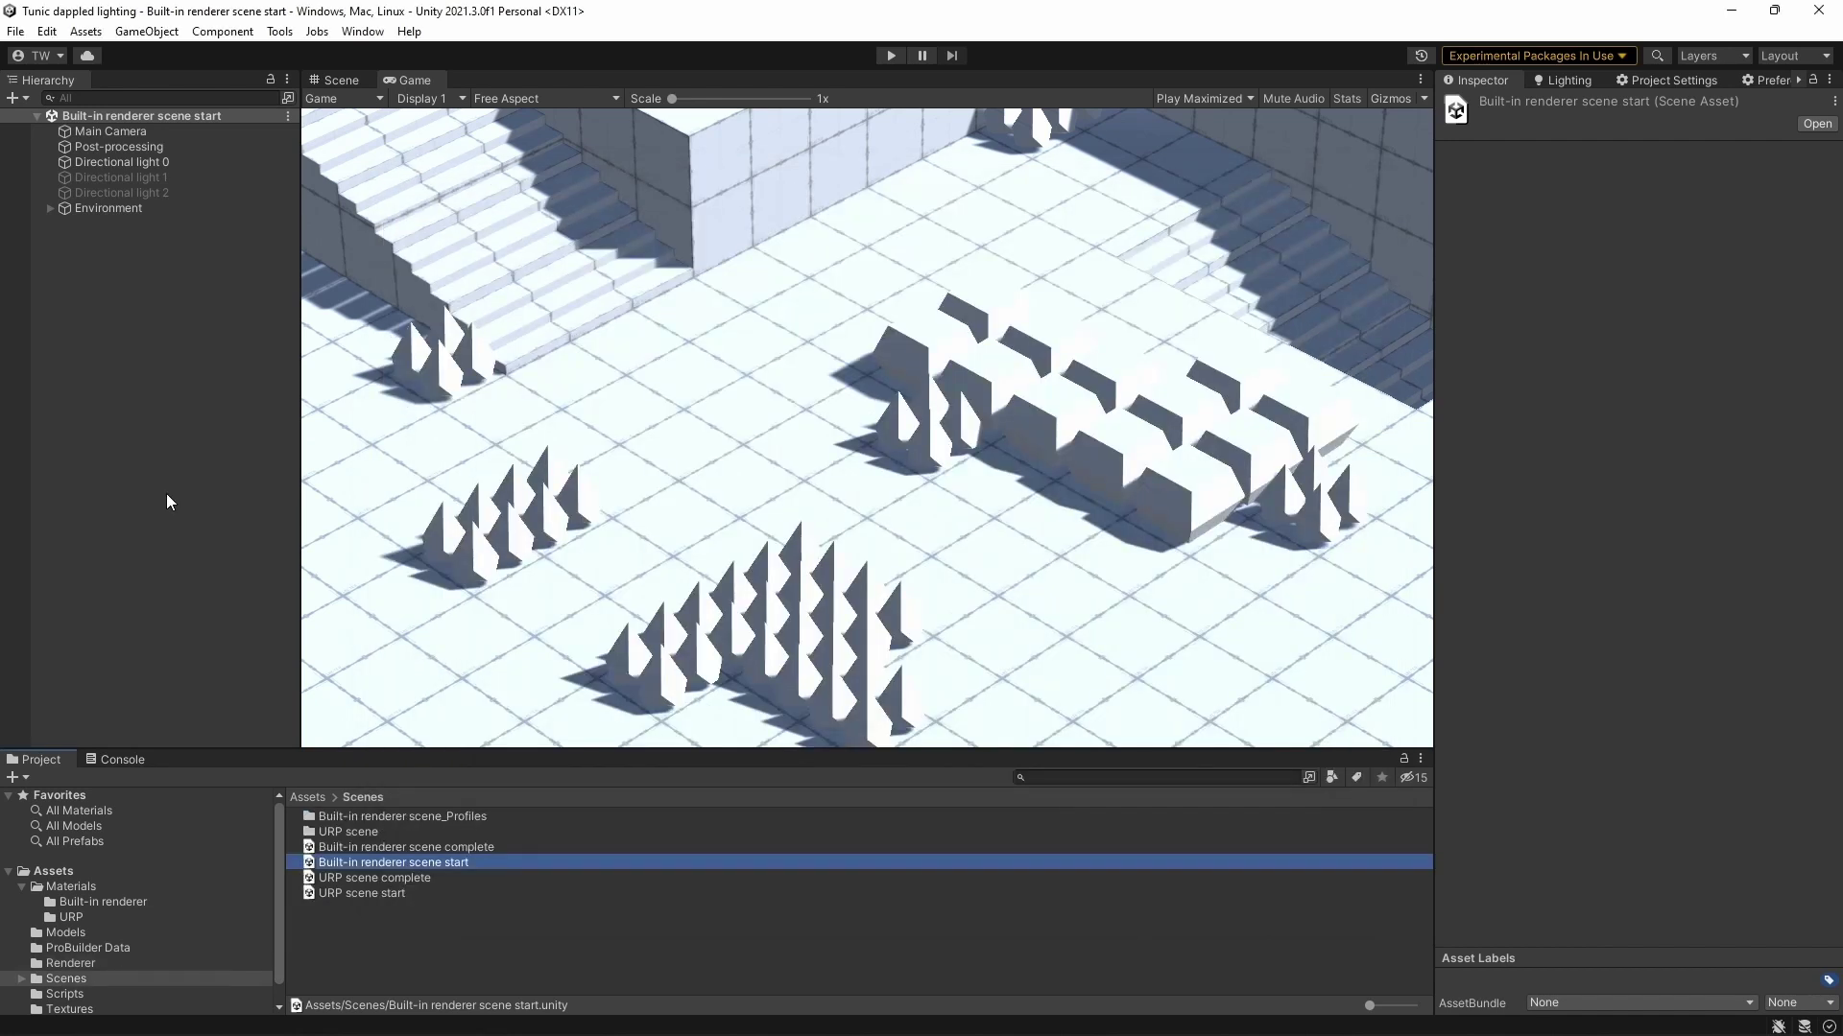
# In the Scene view, fly toward the blocks, then select a grass spike and orbit around it
pyautogui.click(343, 79)
pyautogui.moveTo(862, 343); pyautogui.dragTo(1021, 427, button='right')
pyautogui.scroll(5, 877, 436)
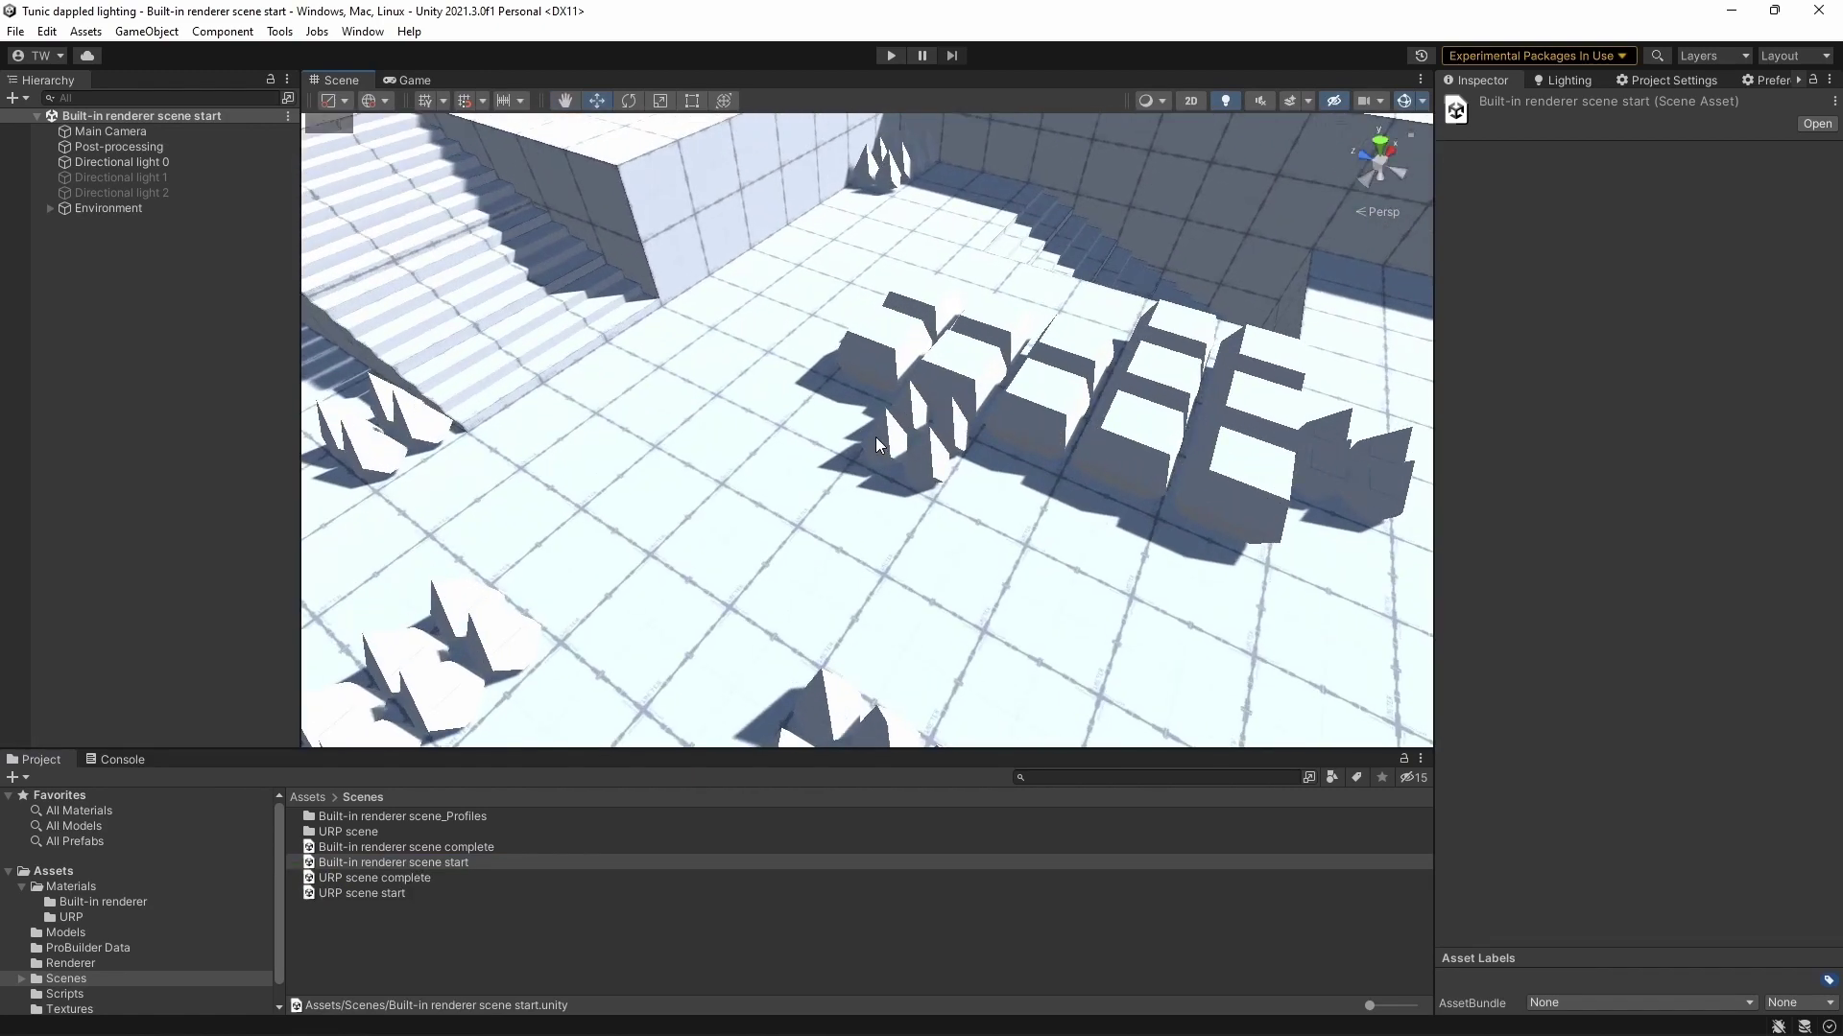
pyautogui.scroll(3, 877, 436)
pyautogui.click(919, 476)
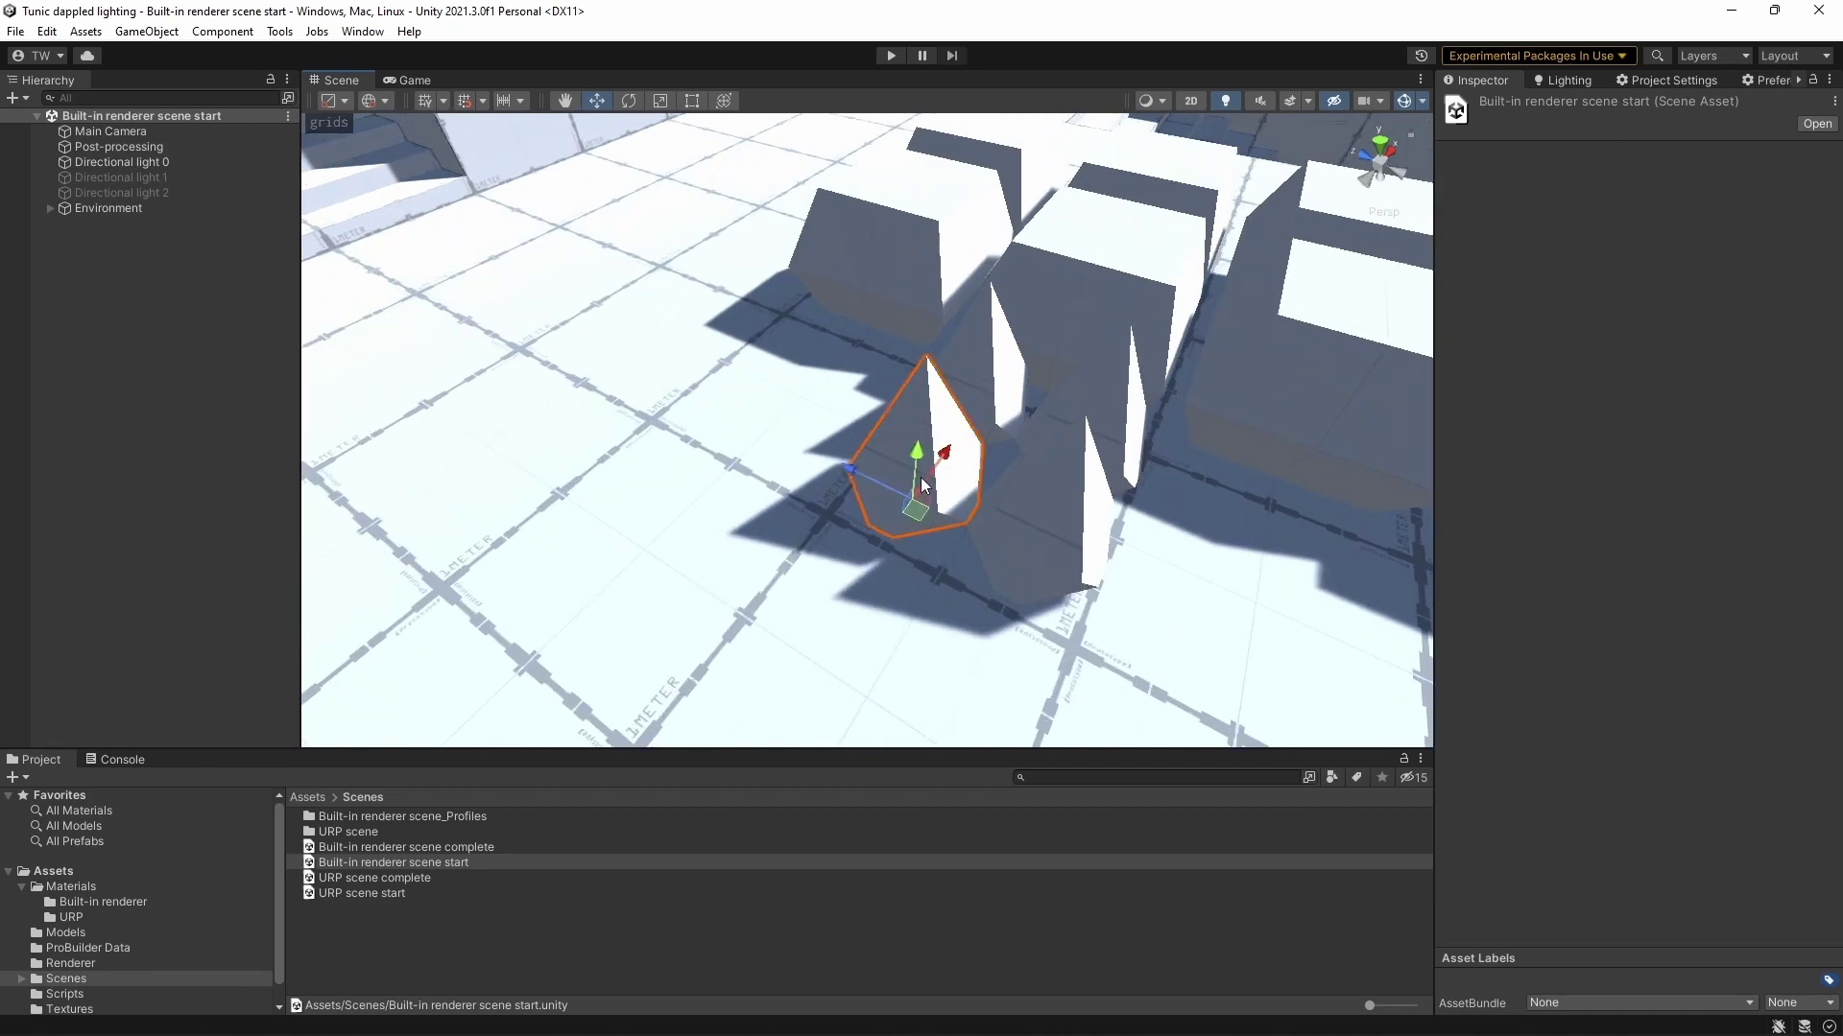
pyautogui.moveTo(724, 538); pyautogui.dragTo(1023, 528, button='right')
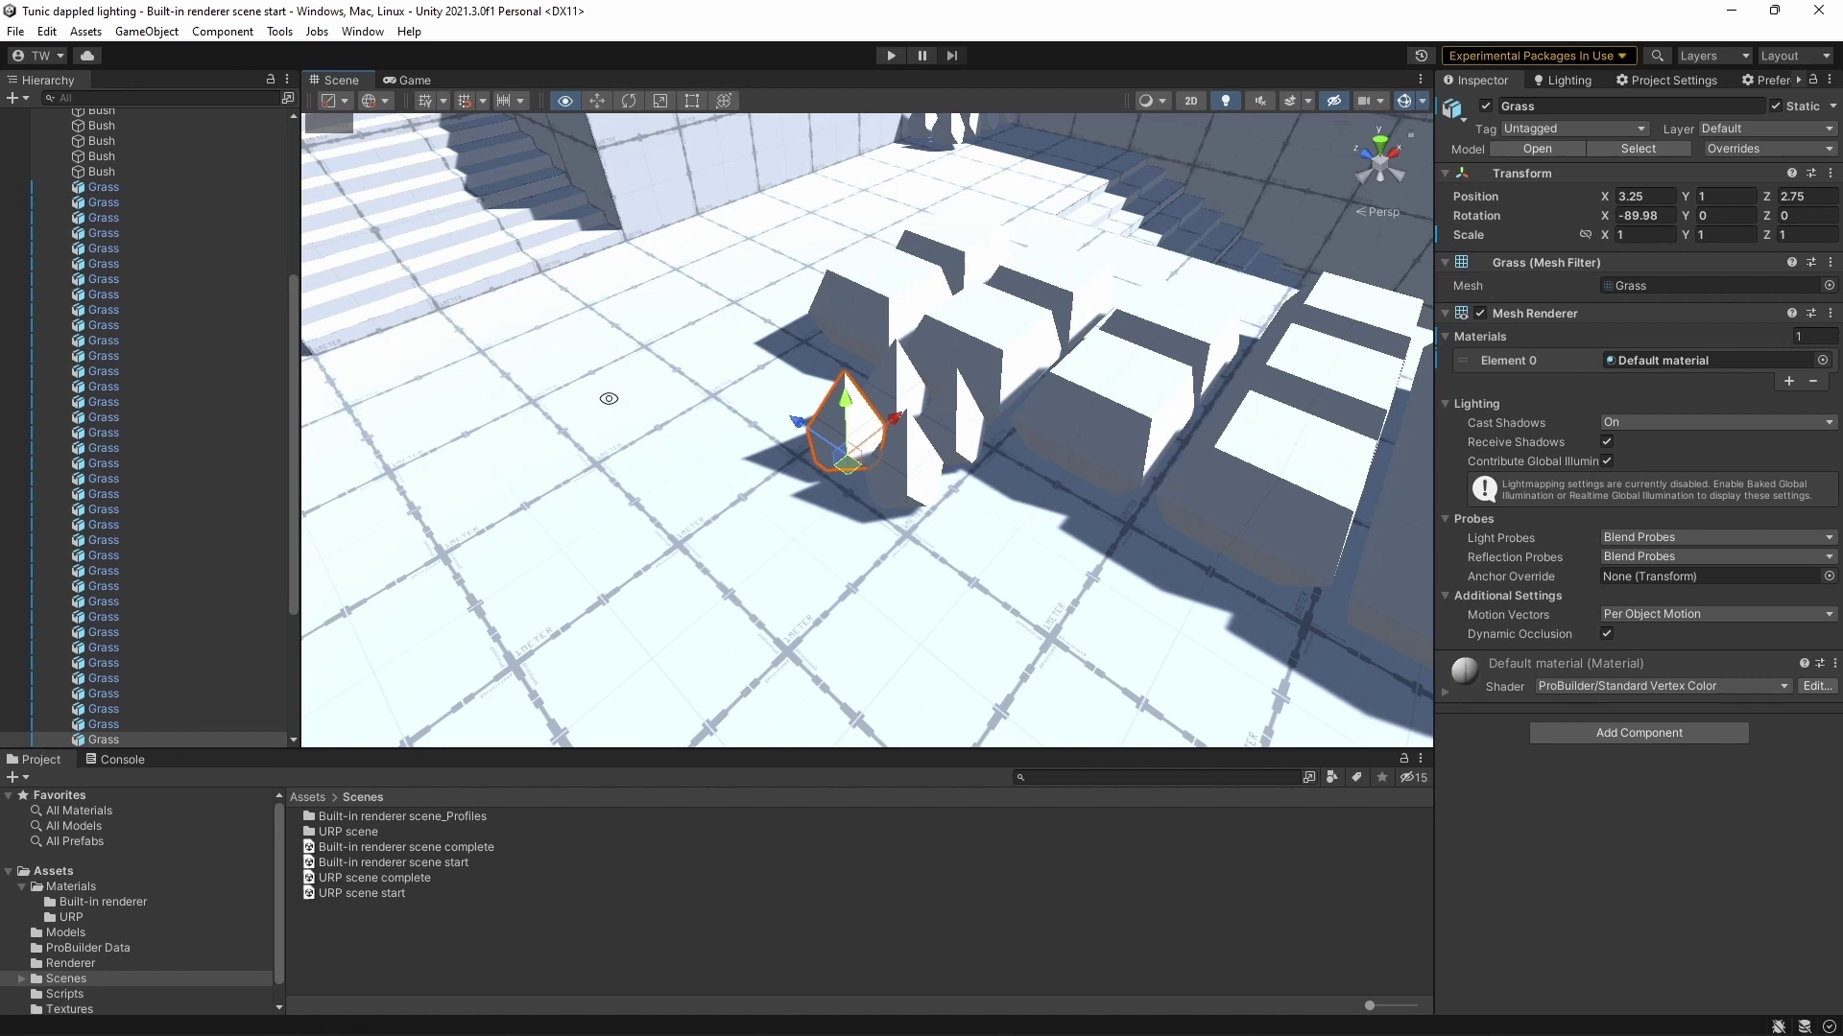
pyautogui.scroll(-6, 829, 459)
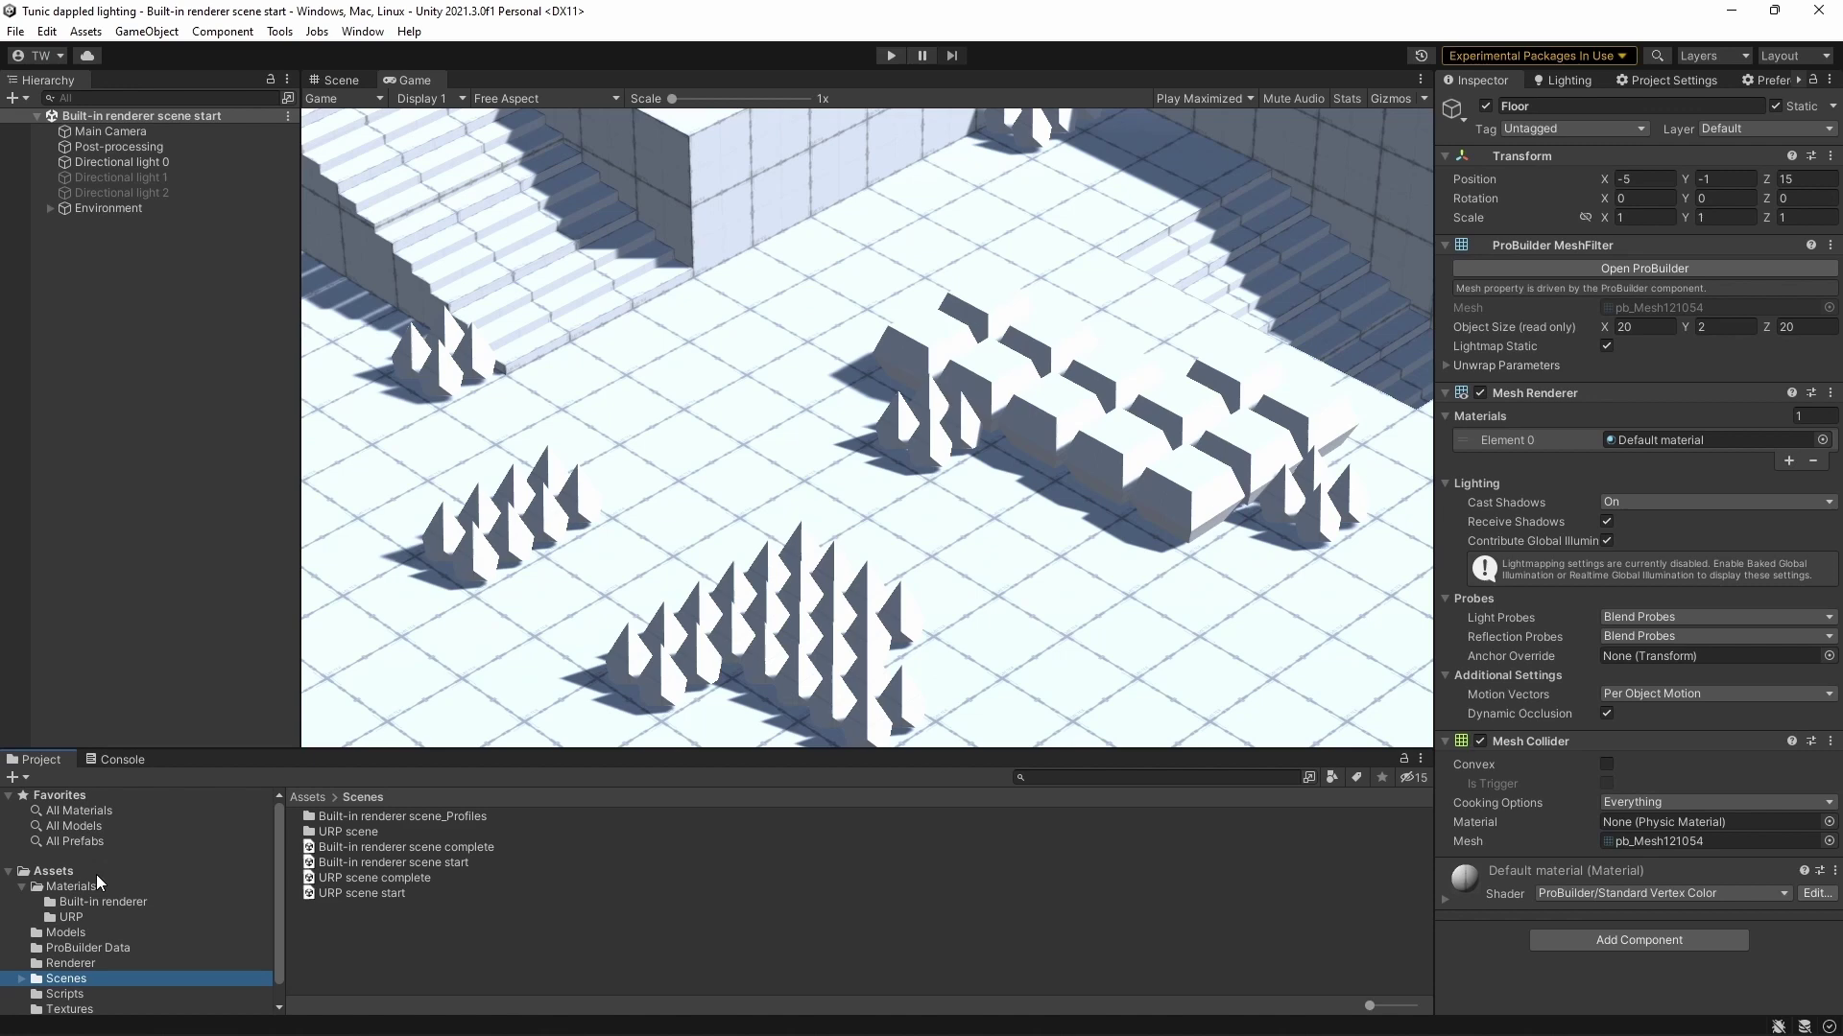
# Apply the Ground material to the Floor and the Platform material to both platforms
pyautogui.click(87, 901)
pyautogui.moveTo(361, 862); pyautogui.dragTo(101, 224)
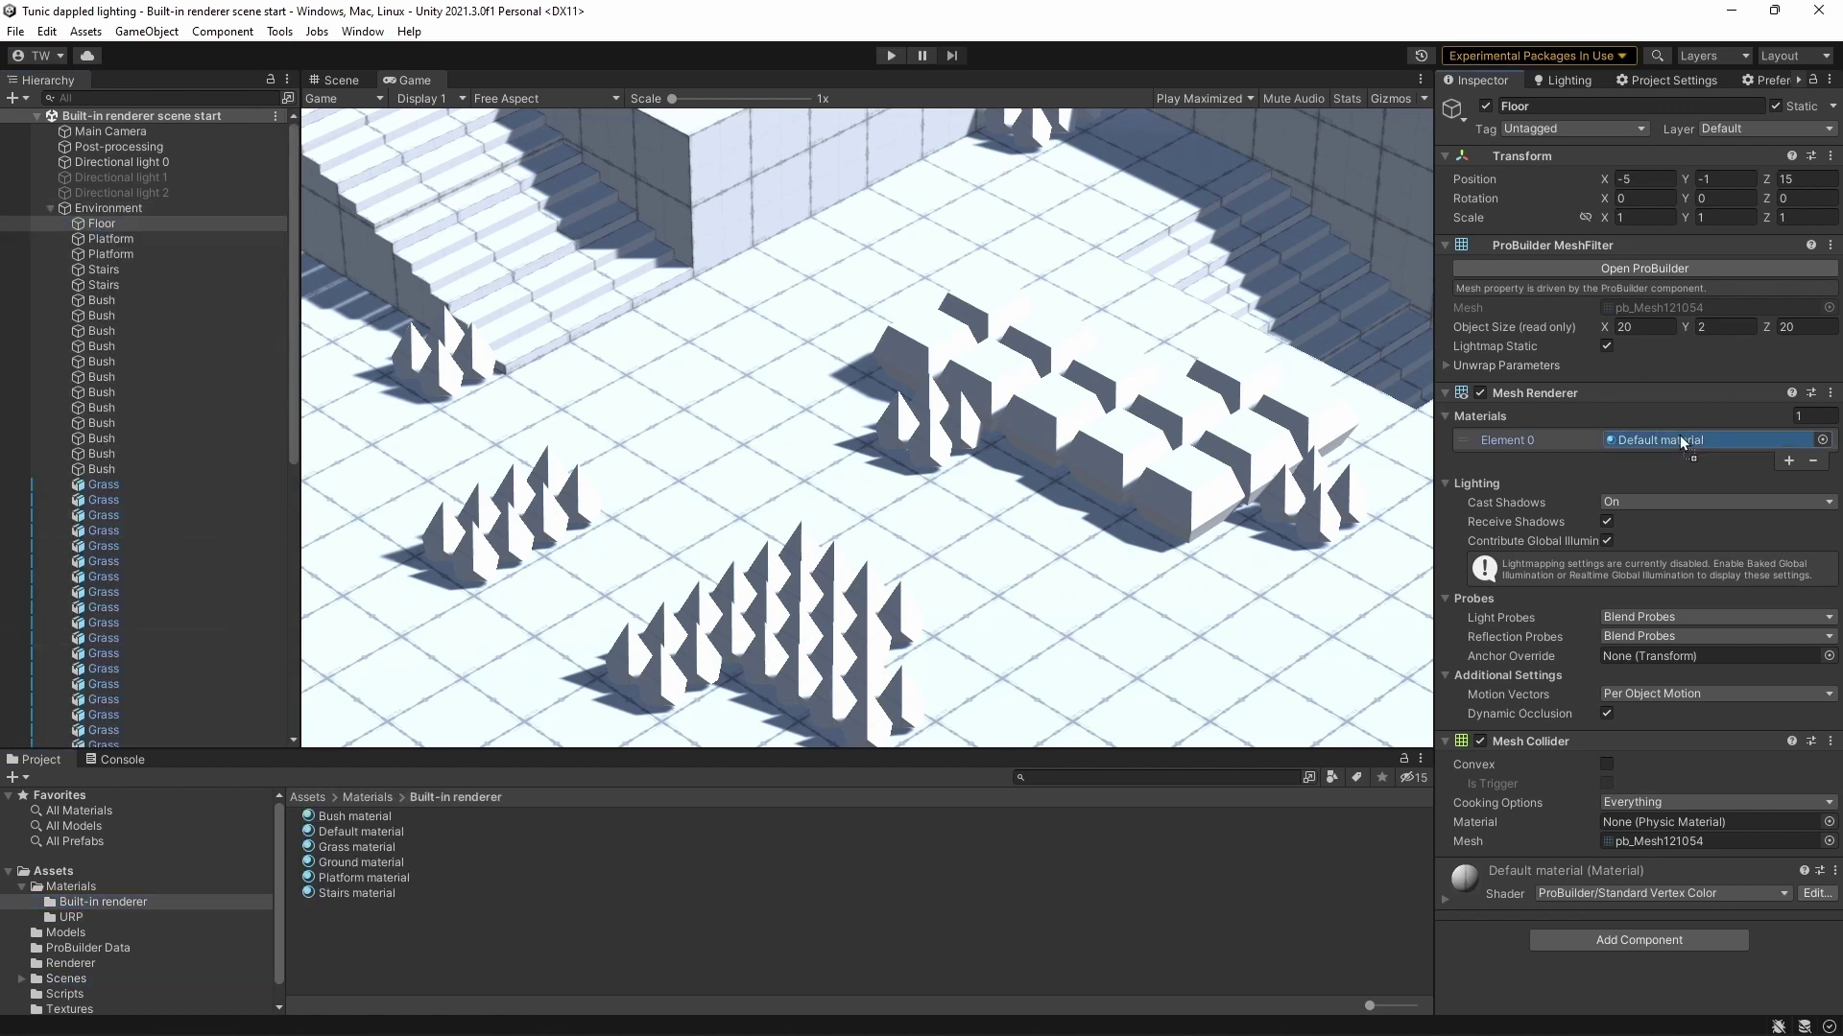
pyautogui.click(107, 239)
pyautogui.keyDown('shift'); pyautogui.click(111, 254); pyautogui.keyUp('shift')
pyautogui.moveTo(364, 877); pyautogui.dragTo(1708, 440)
# Apply the Bush material to all bushes and the Grass material to all 52 grass spikes
pyautogui.click(103, 270)
pyautogui.keyDown('shift'); pyautogui.click(103, 285); pyautogui.keyUp('shift')
pyautogui.click(101, 300)
pyautogui.keyDown('shift'); pyautogui.click(105, 469); pyautogui.keyUp('shift')
pyautogui.moveTo(354, 816); pyautogui.dragTo(1708, 439)
pyautogui.click(103, 485)
pyautogui.scroll(-10, 144, 576)
pyautogui.keyDown('shift'); pyautogui.click(103, 740); pyautogui.keyUp('shift')
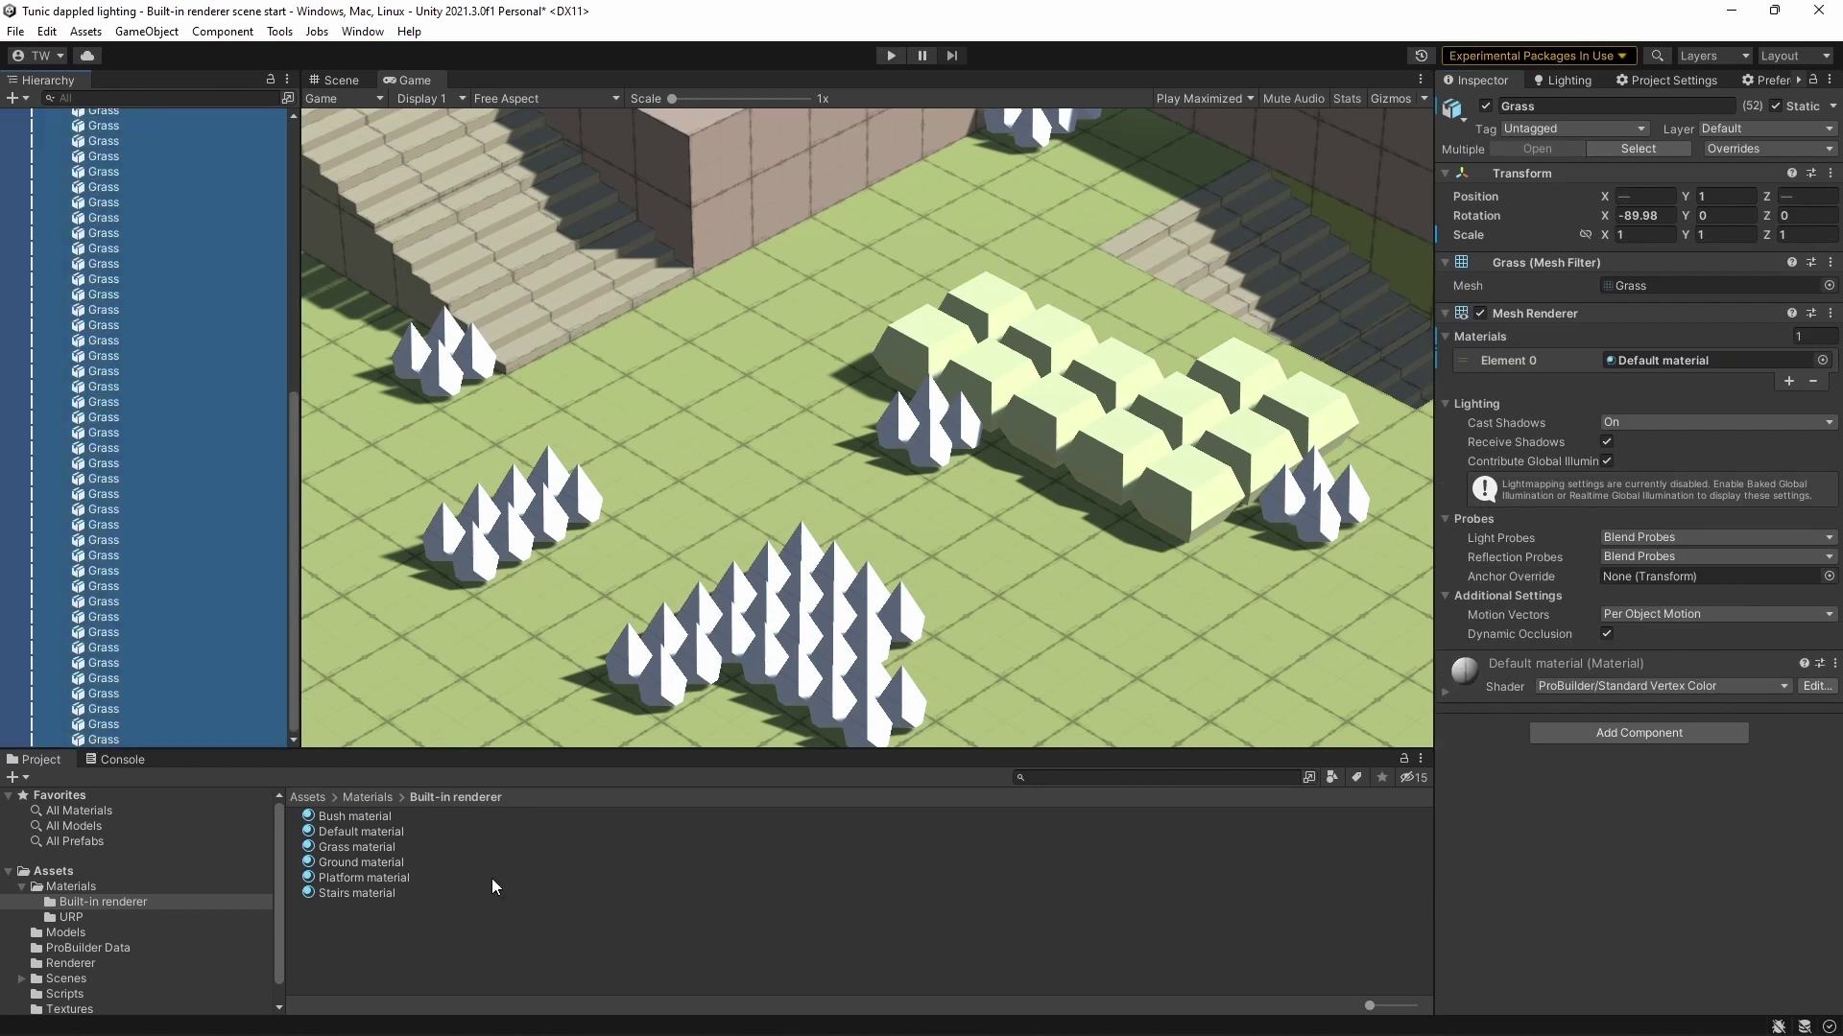
pyautogui.moveTo(356, 846); pyautogui.dragTo(1649, 374)
pyautogui.scroll(10, 57, 191)
pyautogui.click(49, 140)
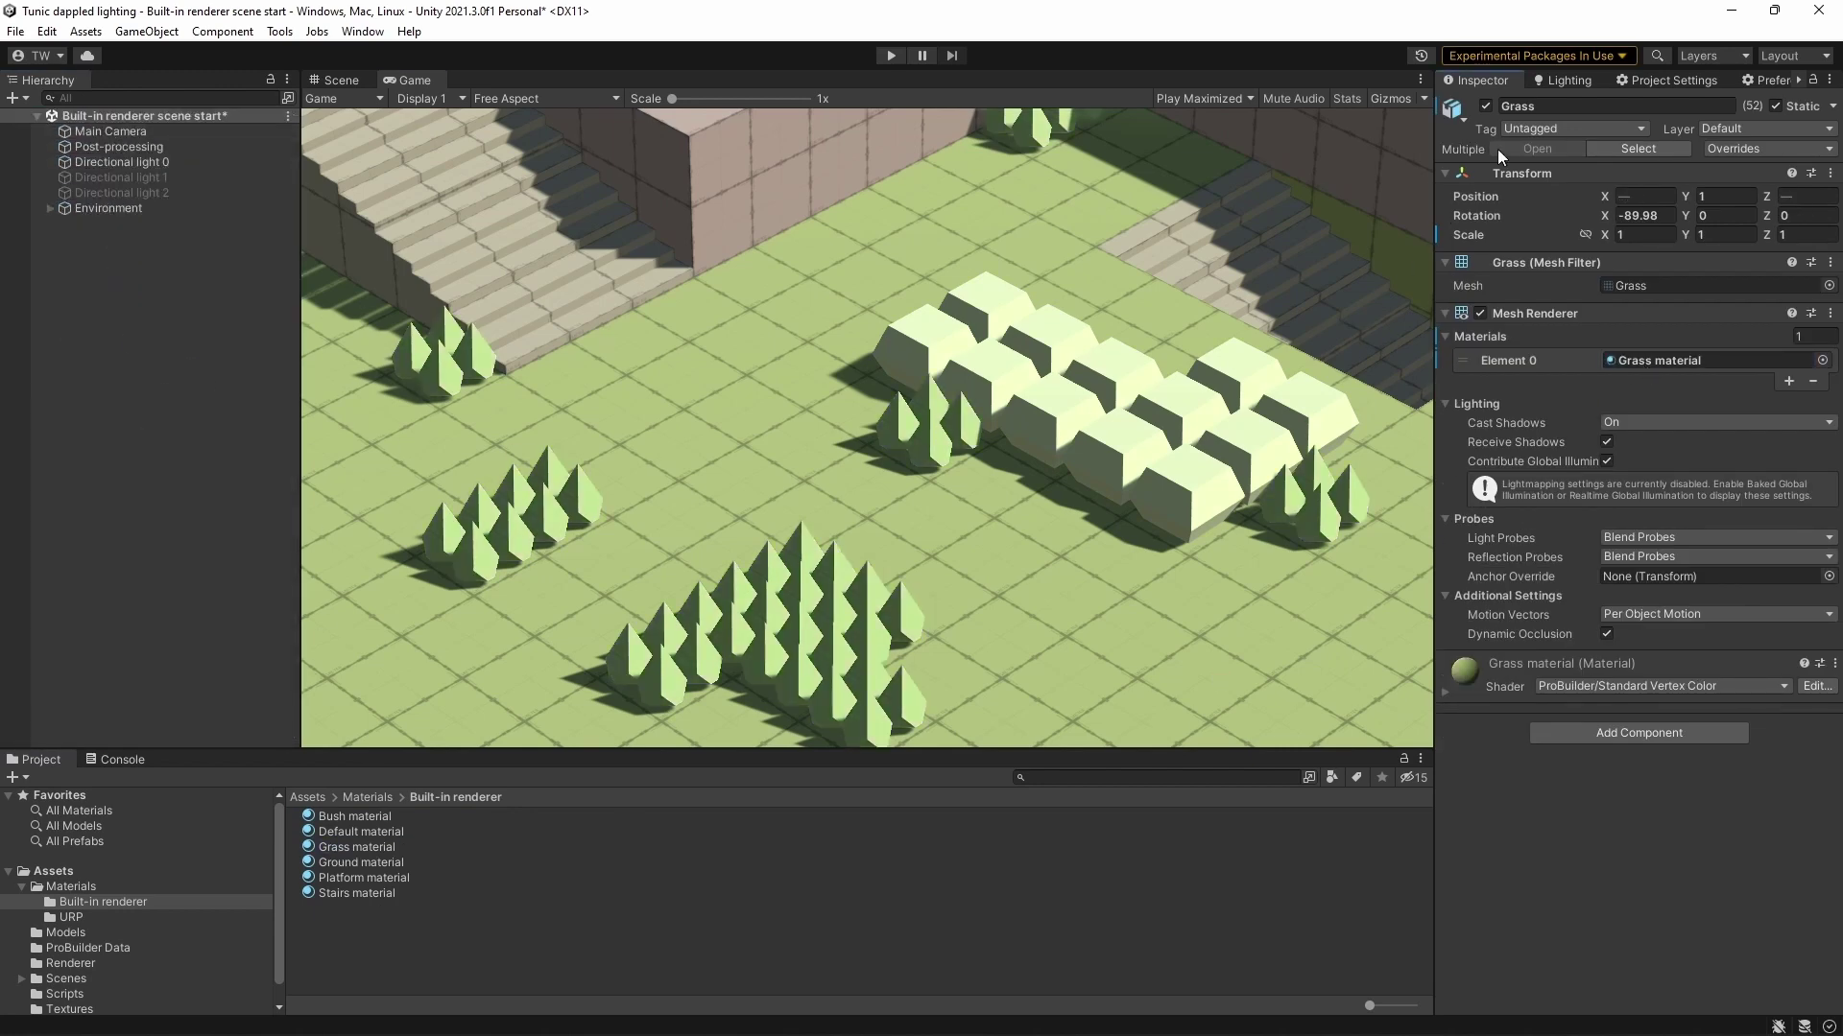
# Set the Environment Lighting Source to Color with ambient colour RGB 145, 149, 117
pyautogui.click(1570, 79)
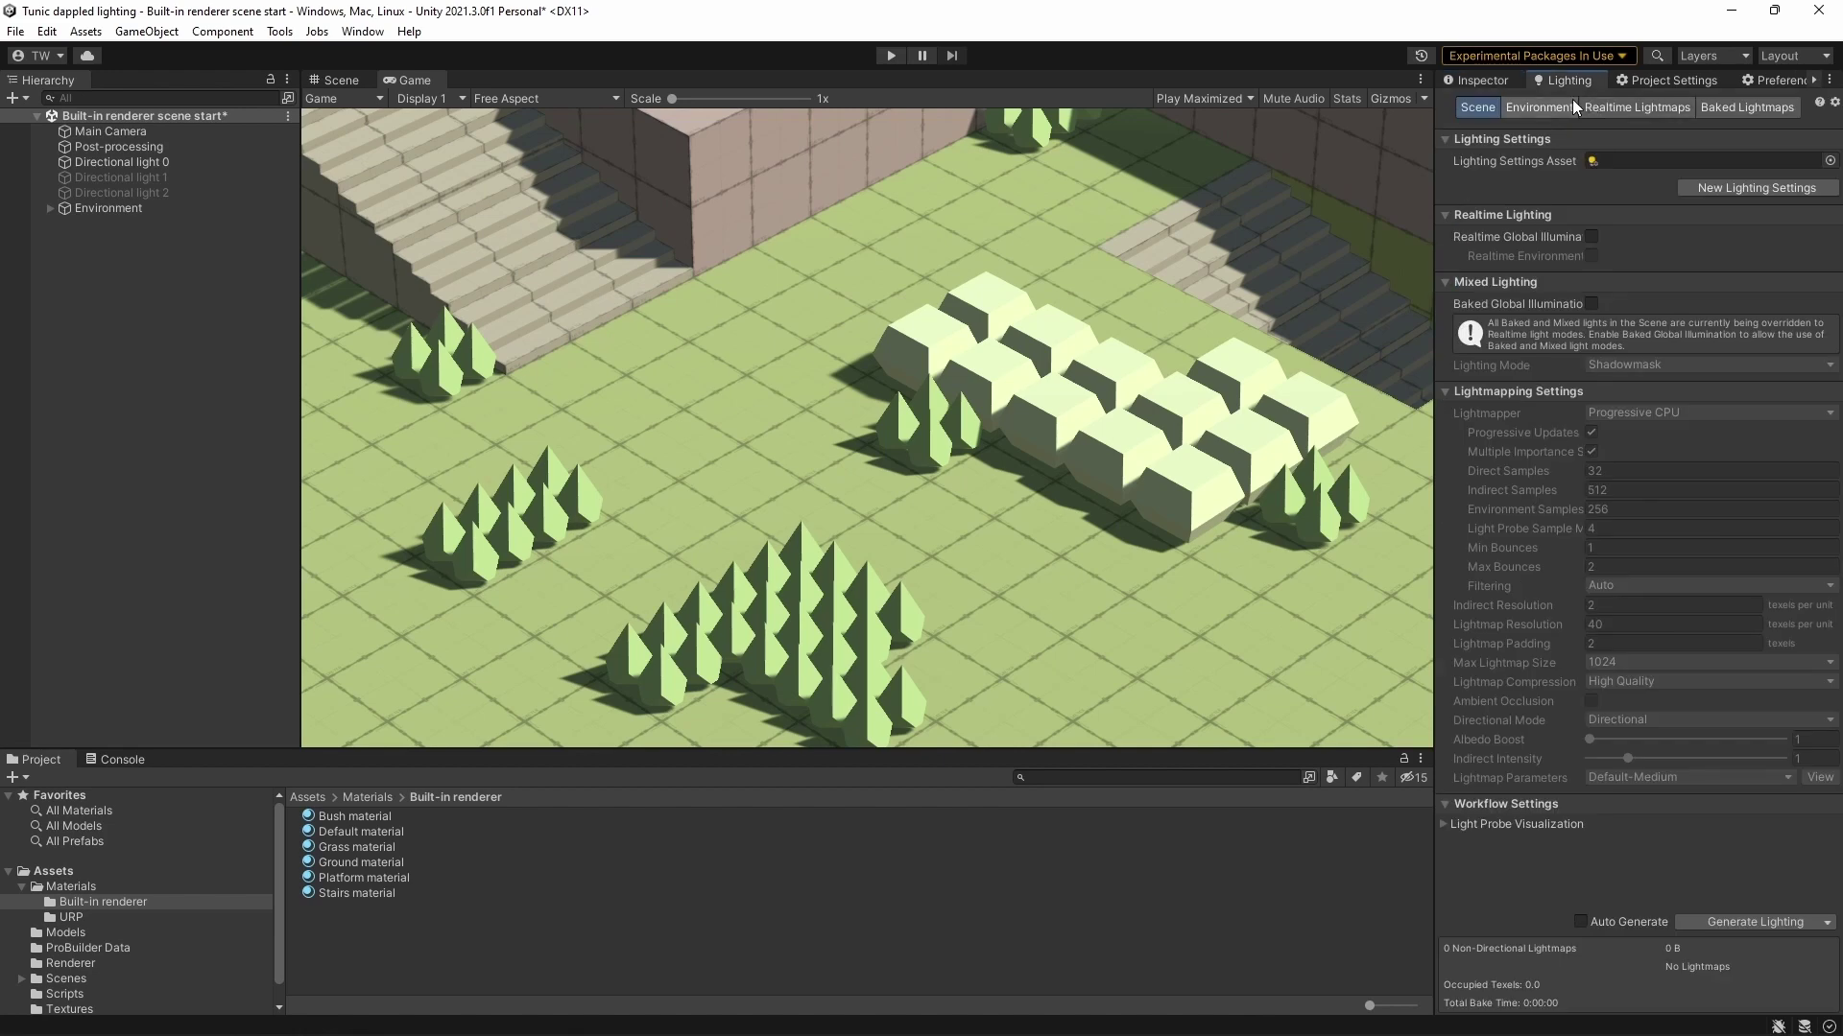
pyautogui.click(1540, 108)
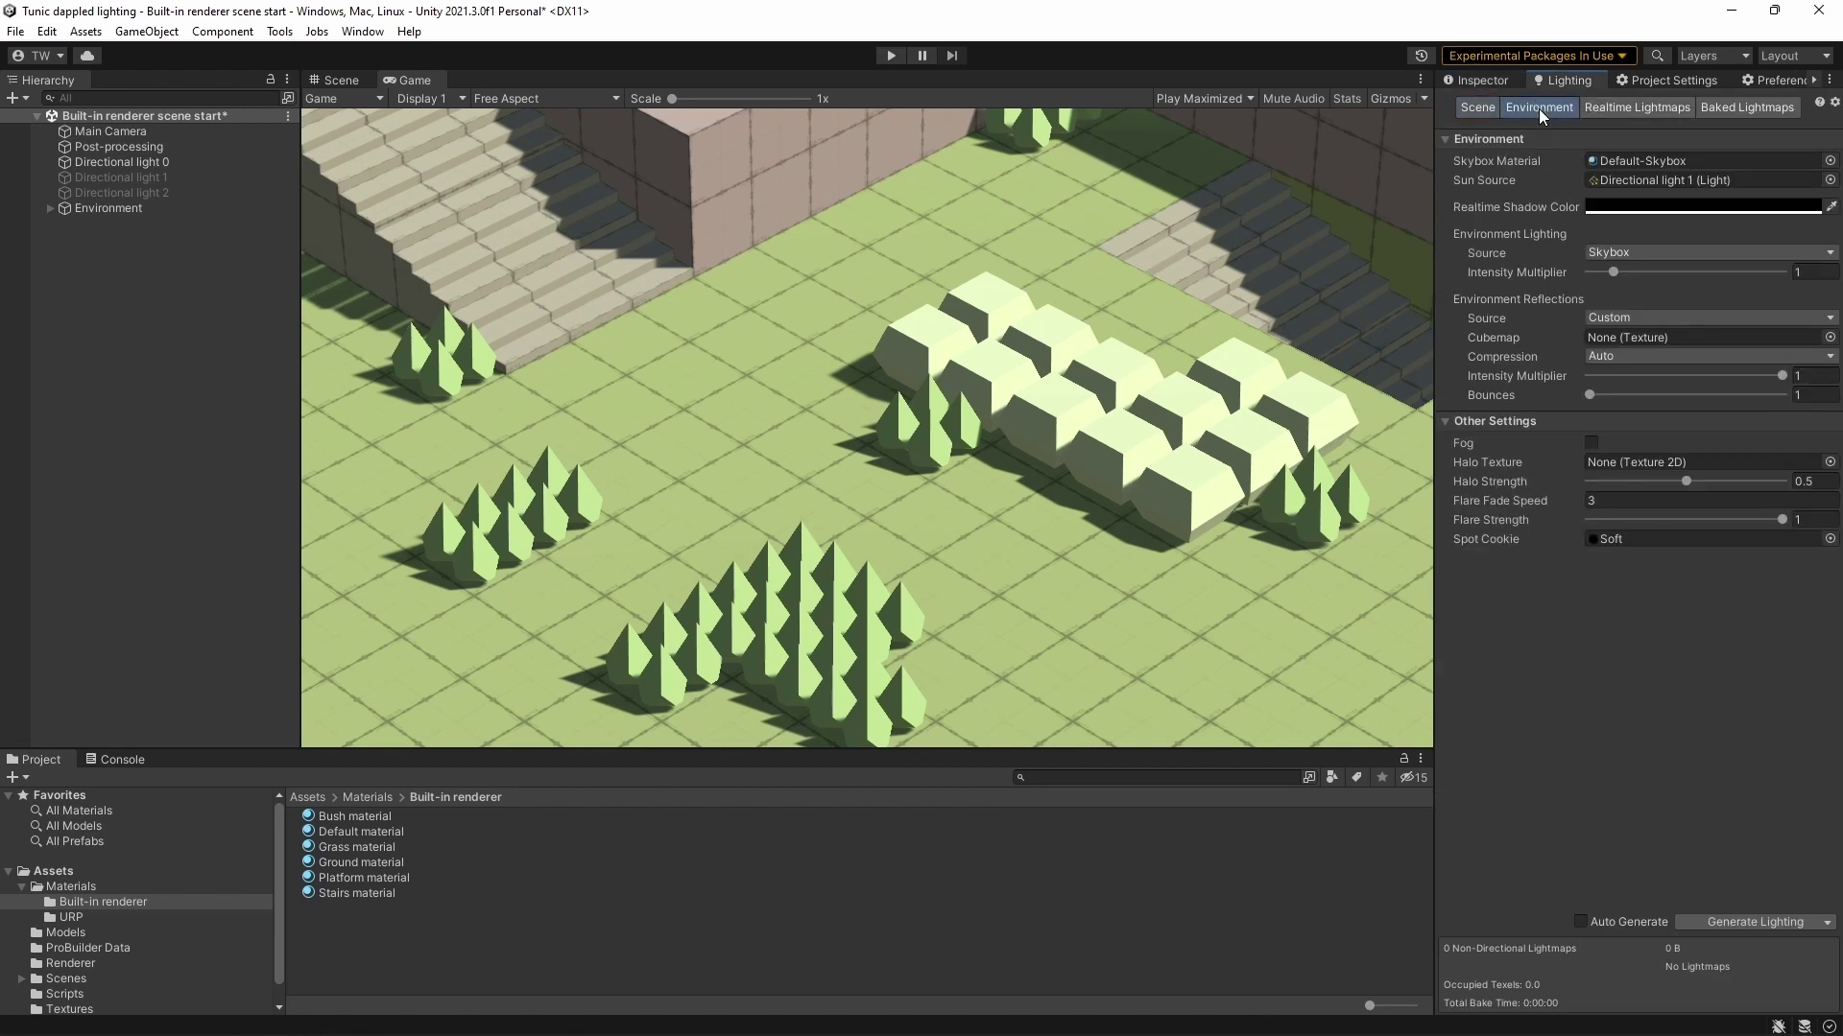
pyautogui.click(1655, 252)
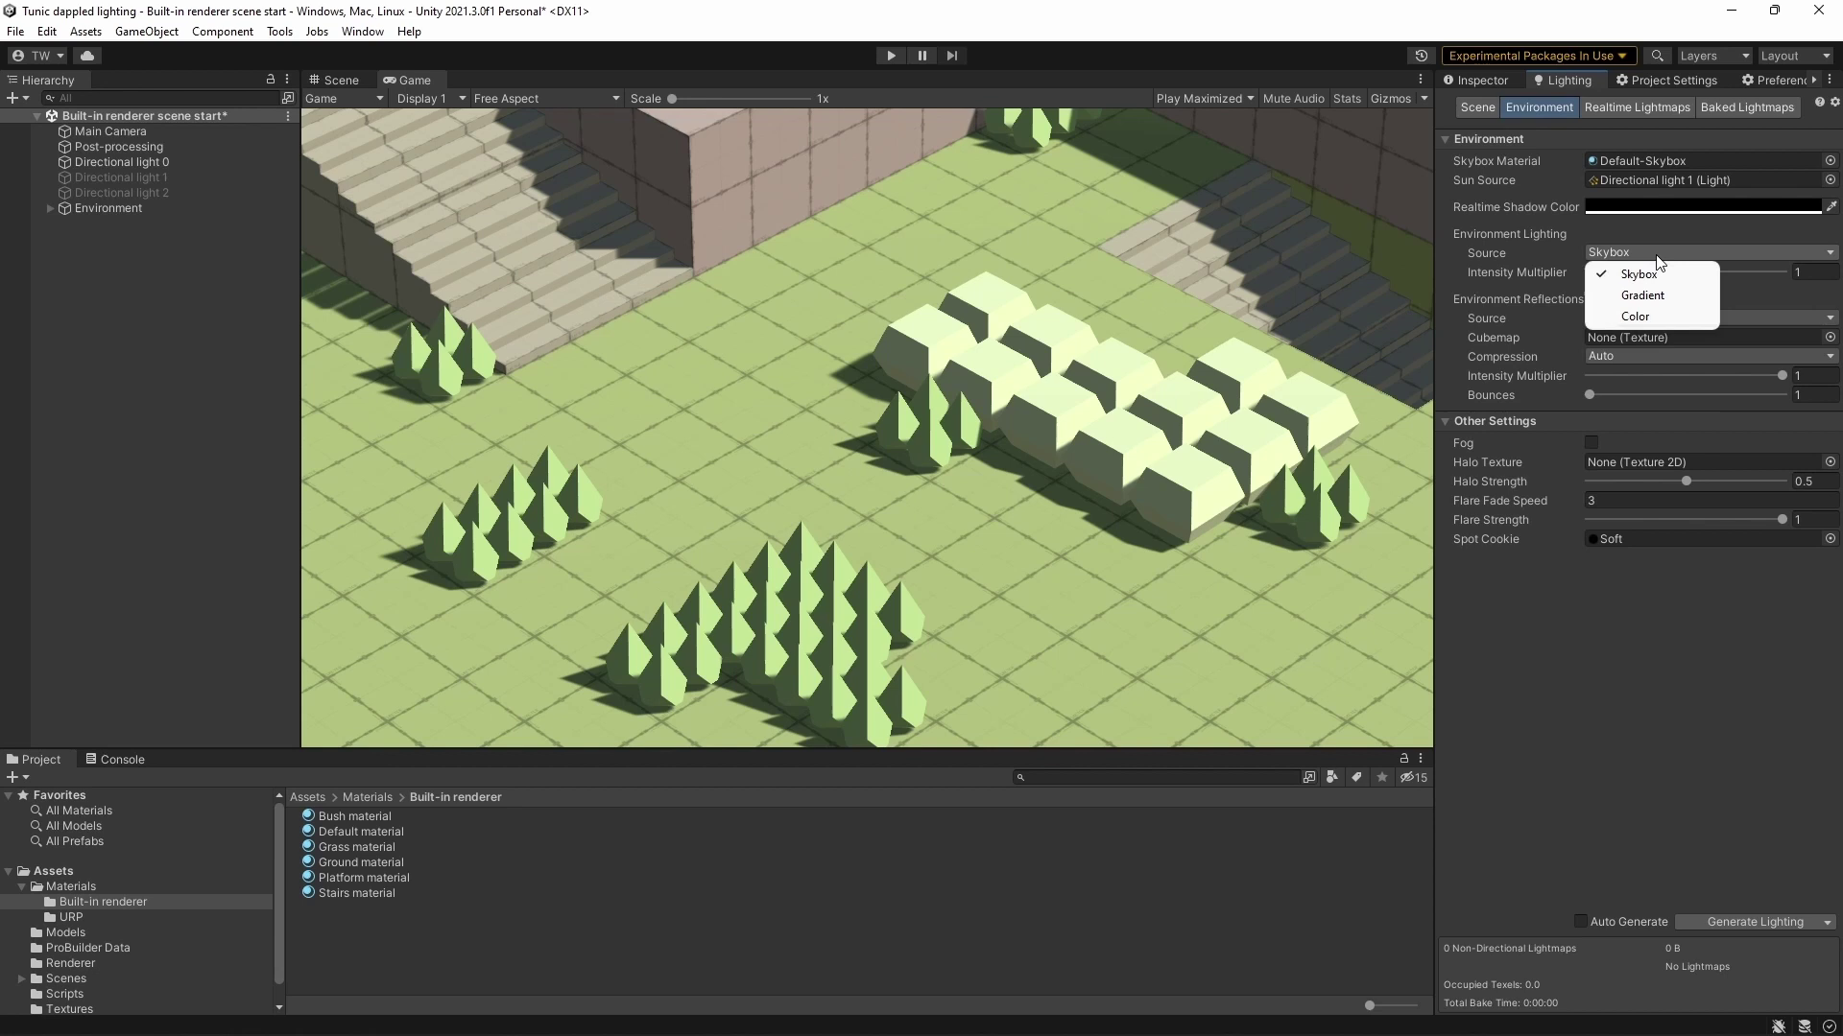
pyautogui.click(1639, 315)
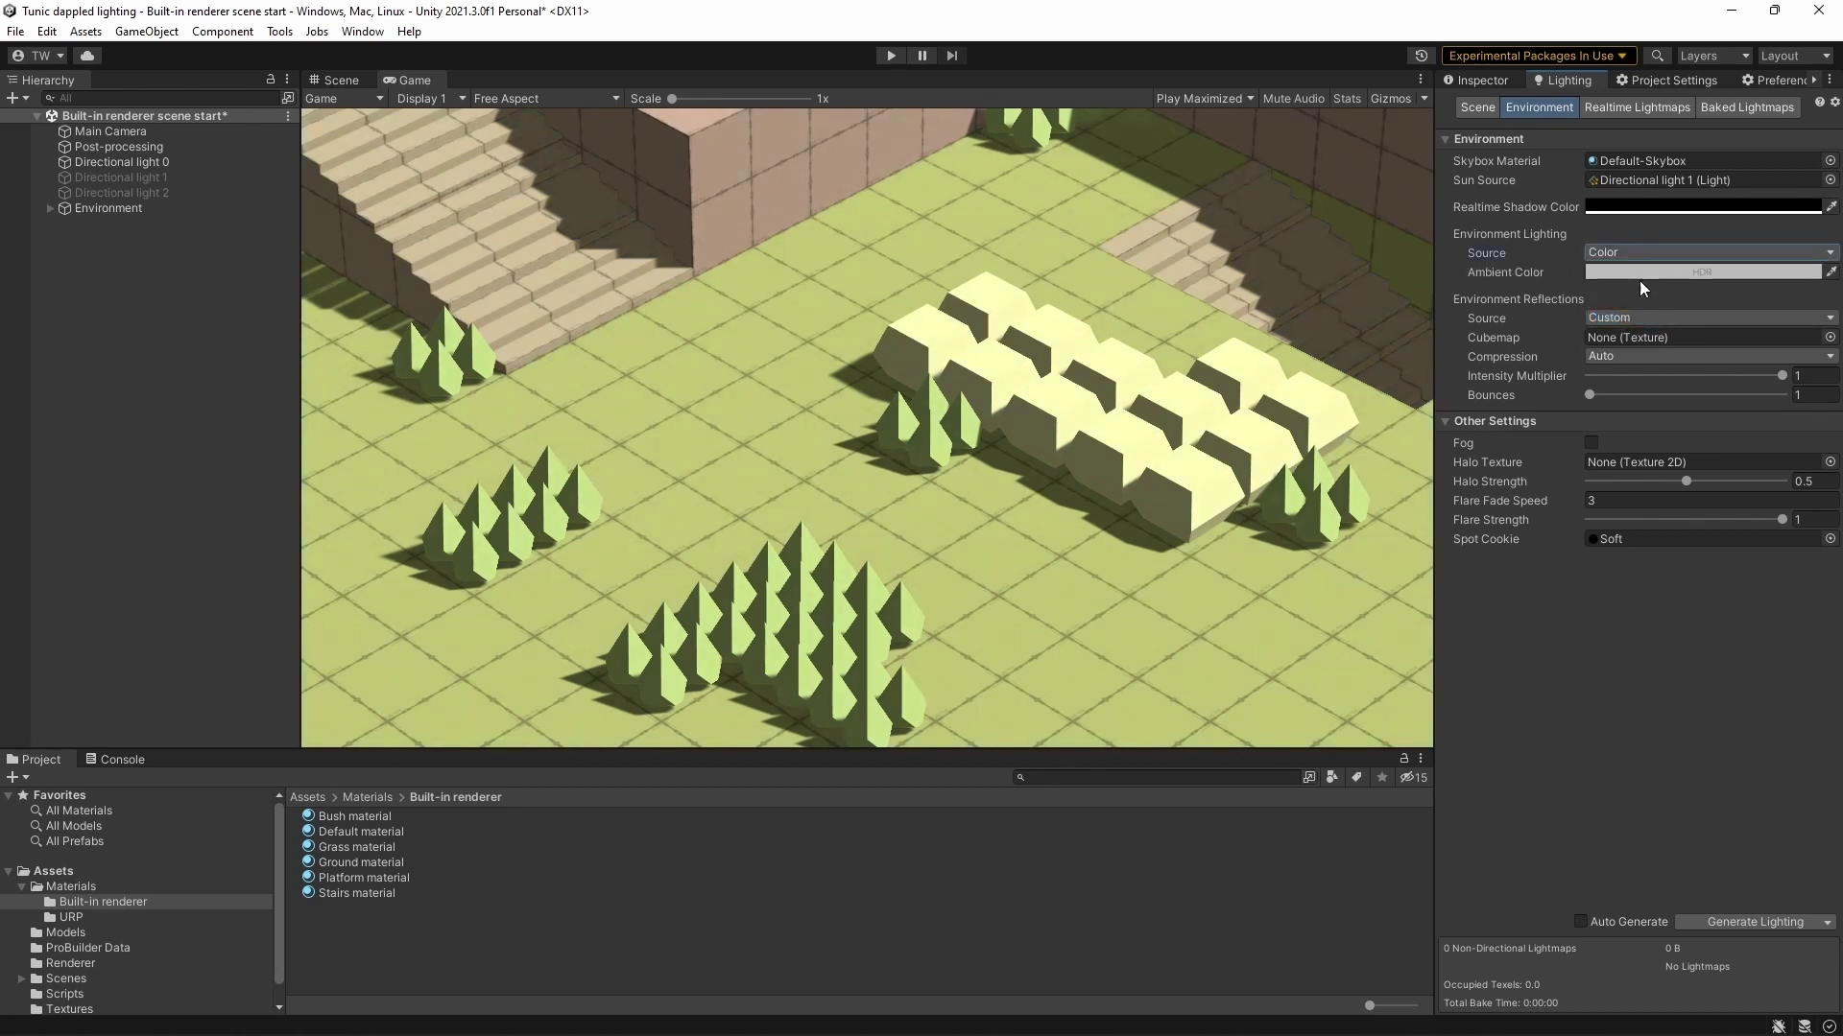
pyautogui.click(1640, 274)
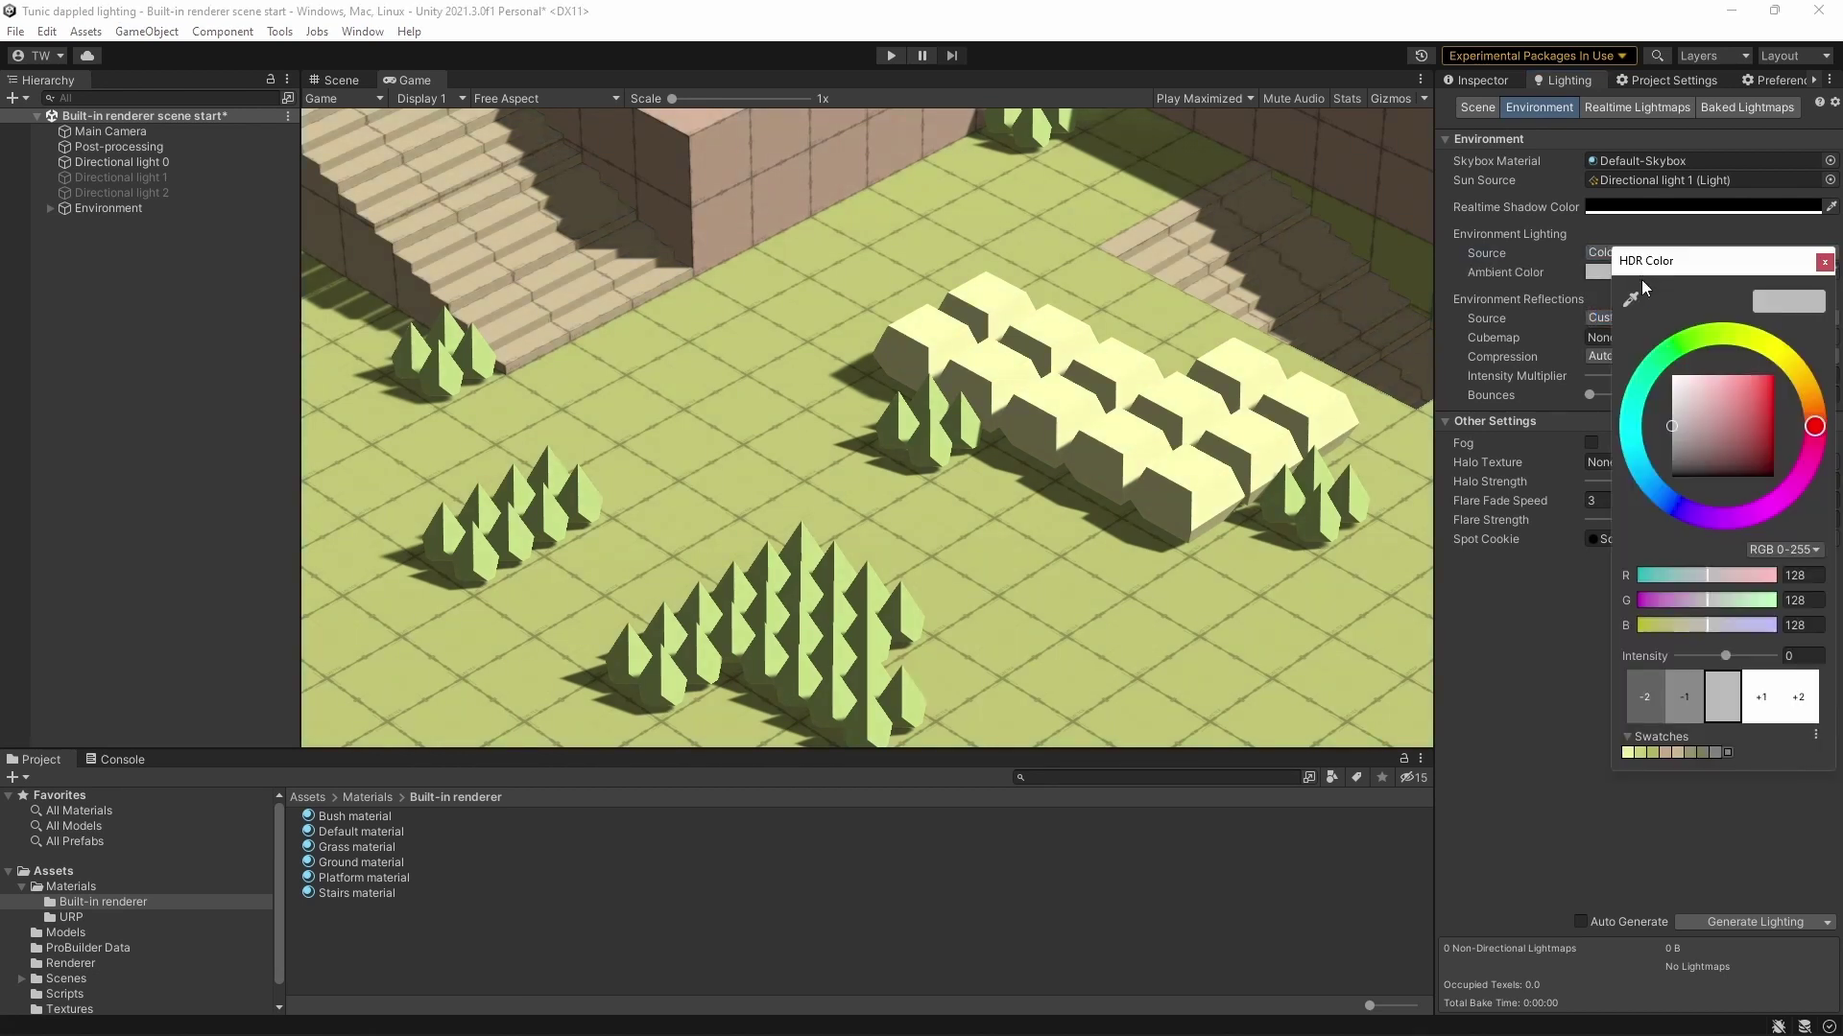
pyautogui.click(1690, 751)
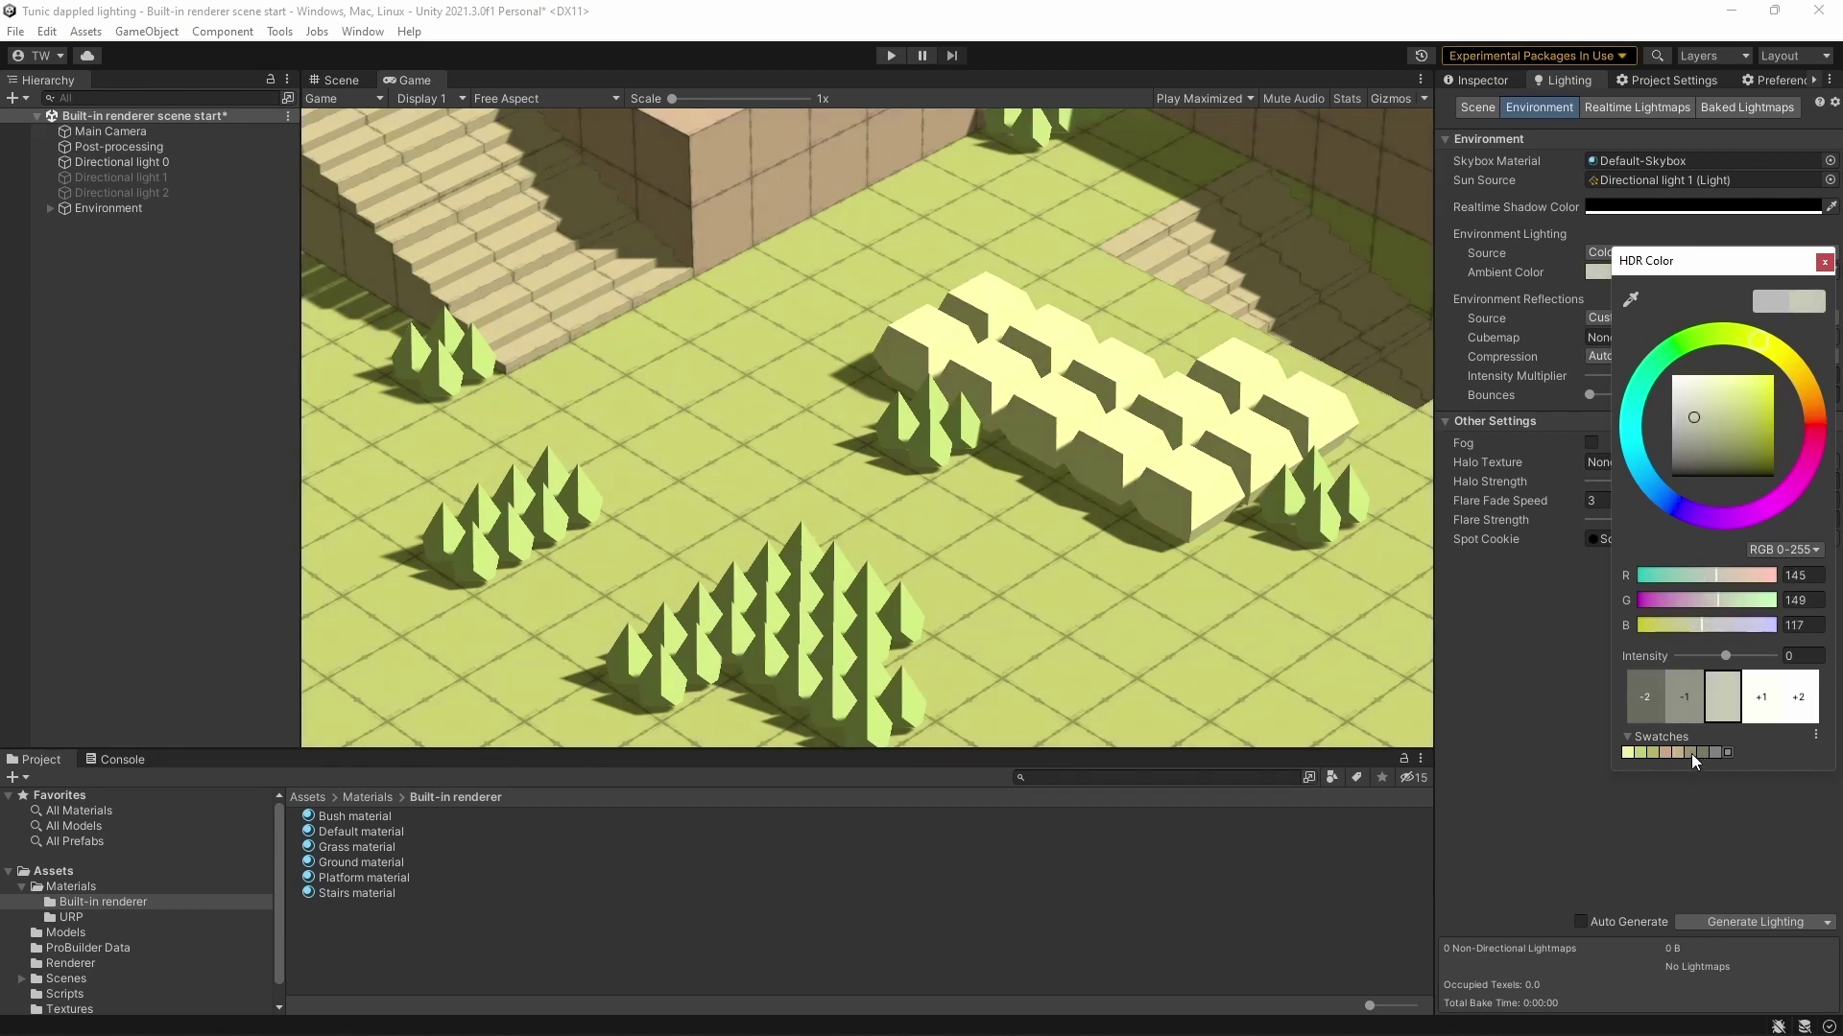
pyautogui.click(1824, 261)
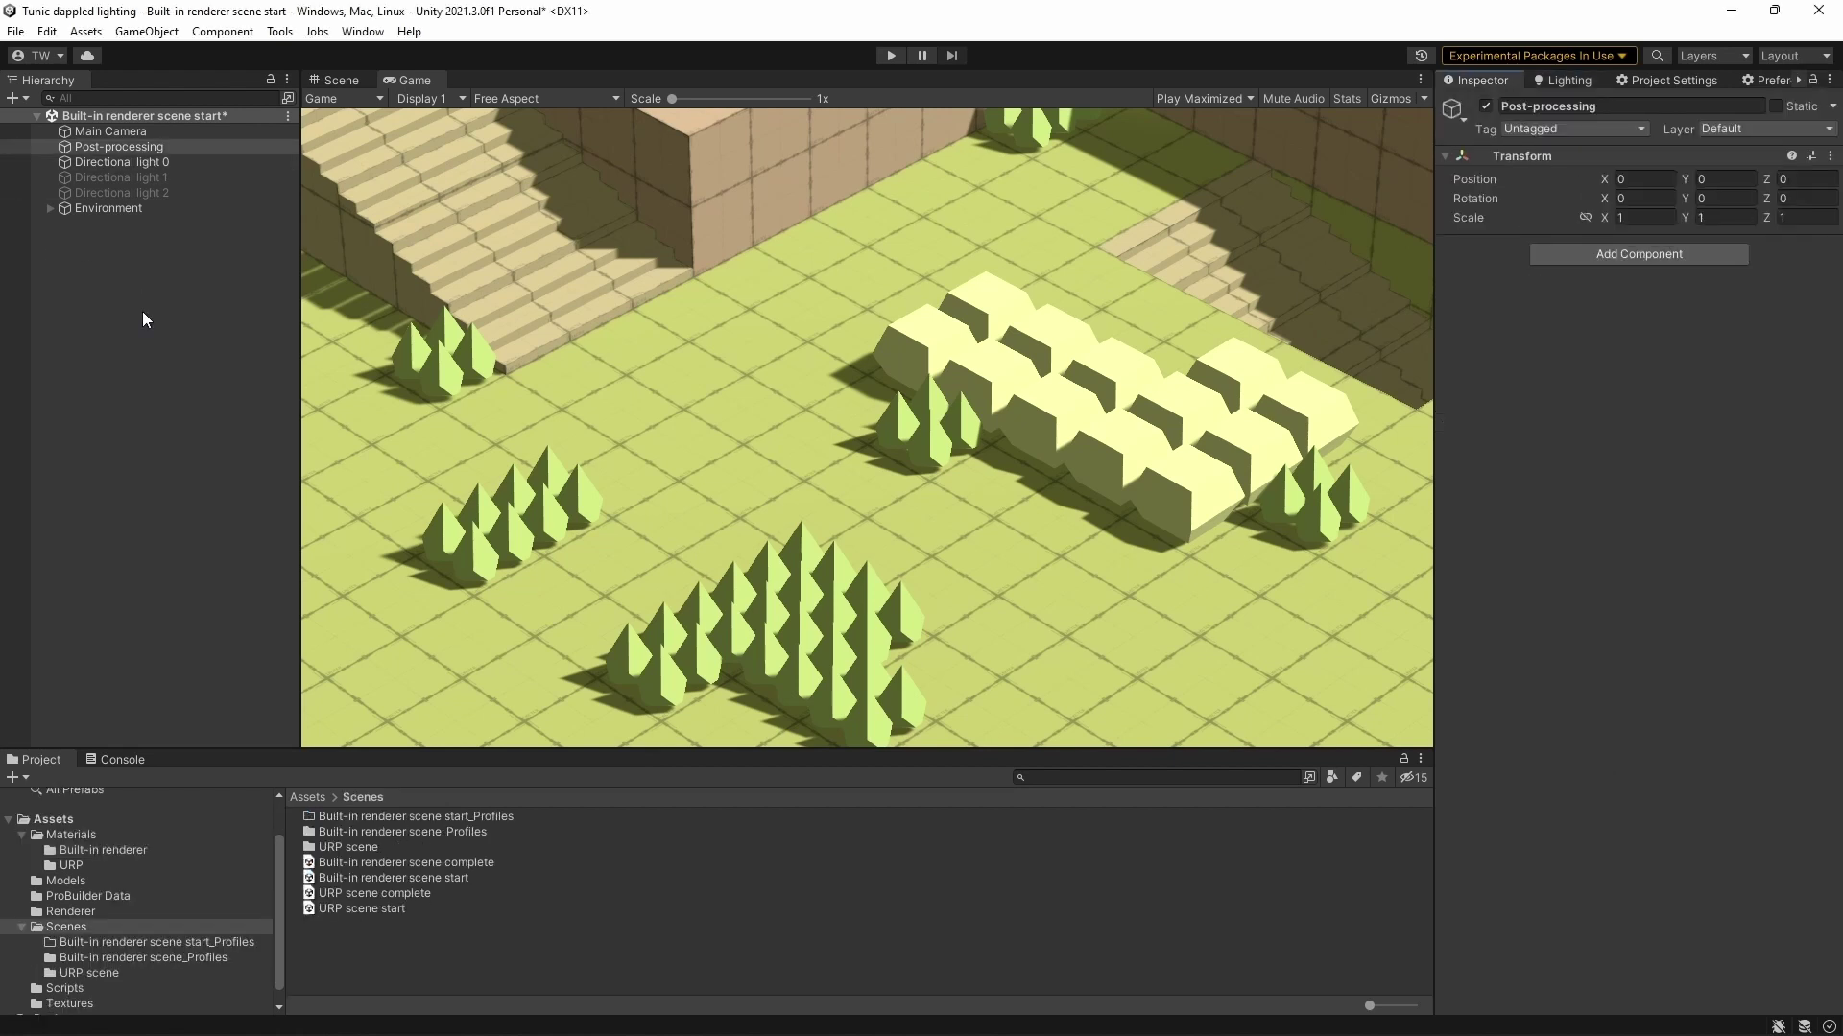
# Add a global Post-process Volume with a new profile to the Post-processing object
pyautogui.click(140, 146)
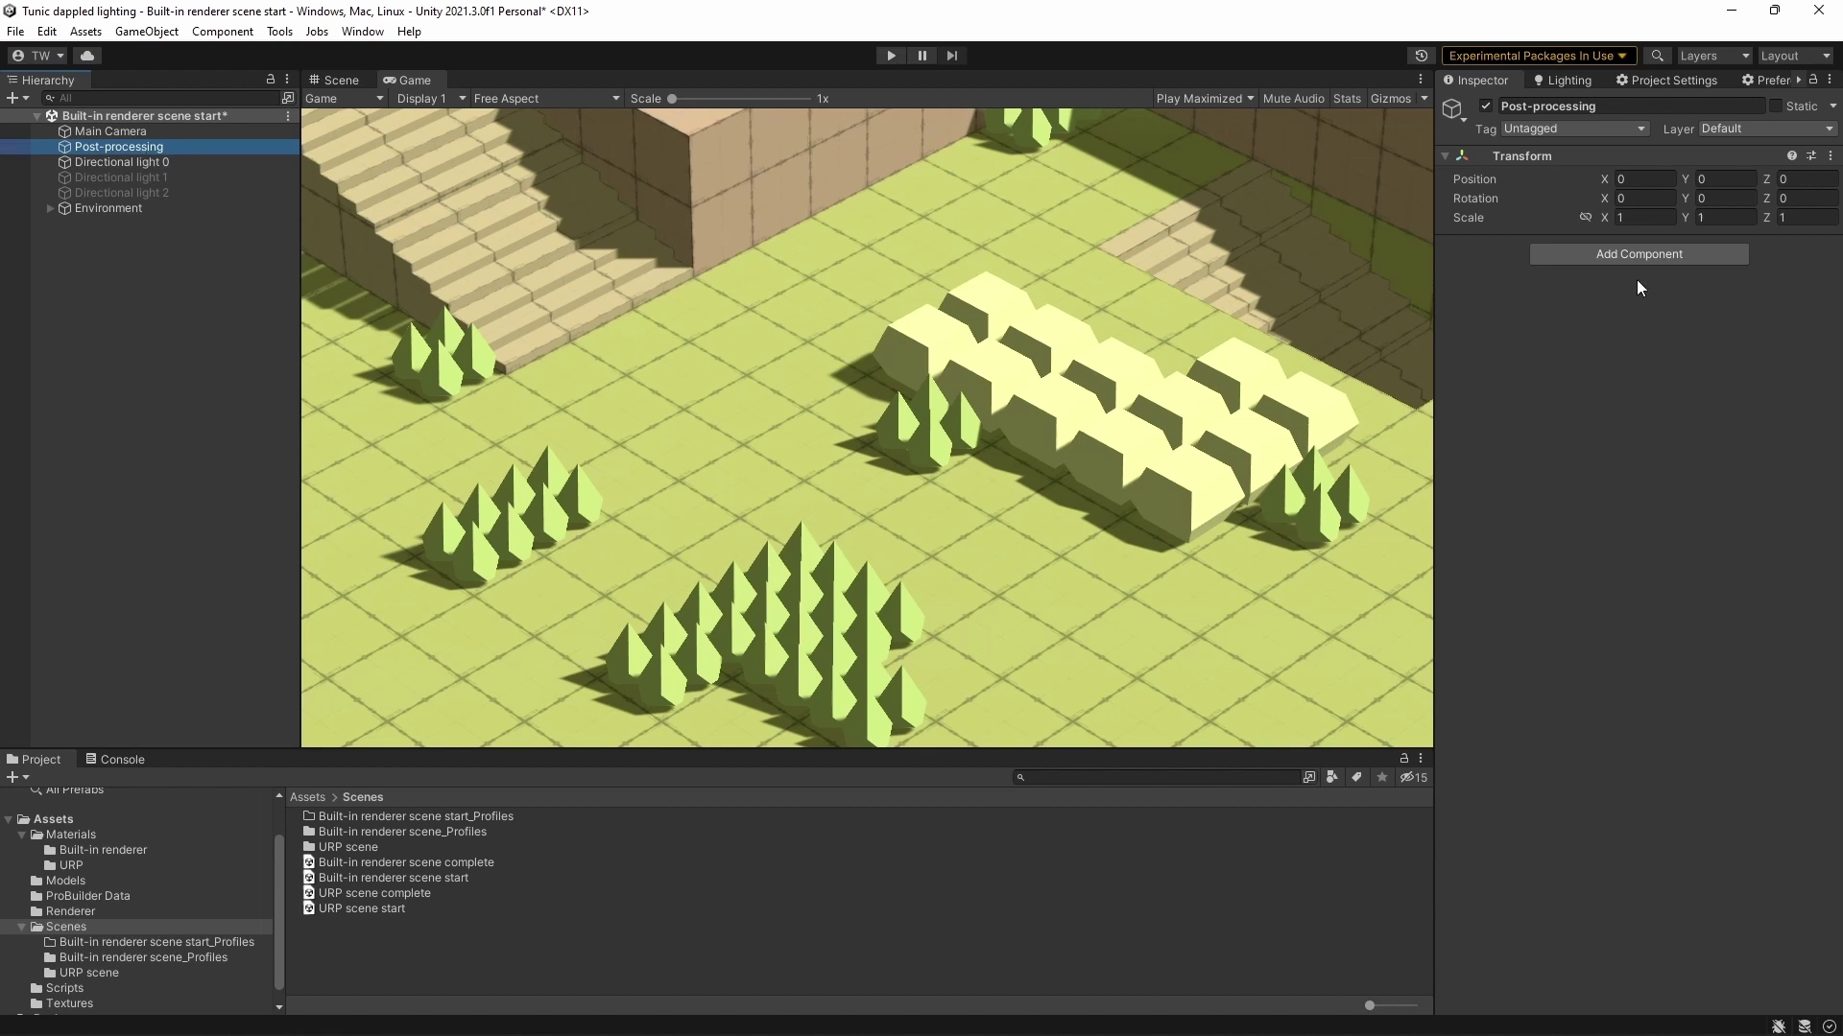
pyautogui.click(1626, 256)
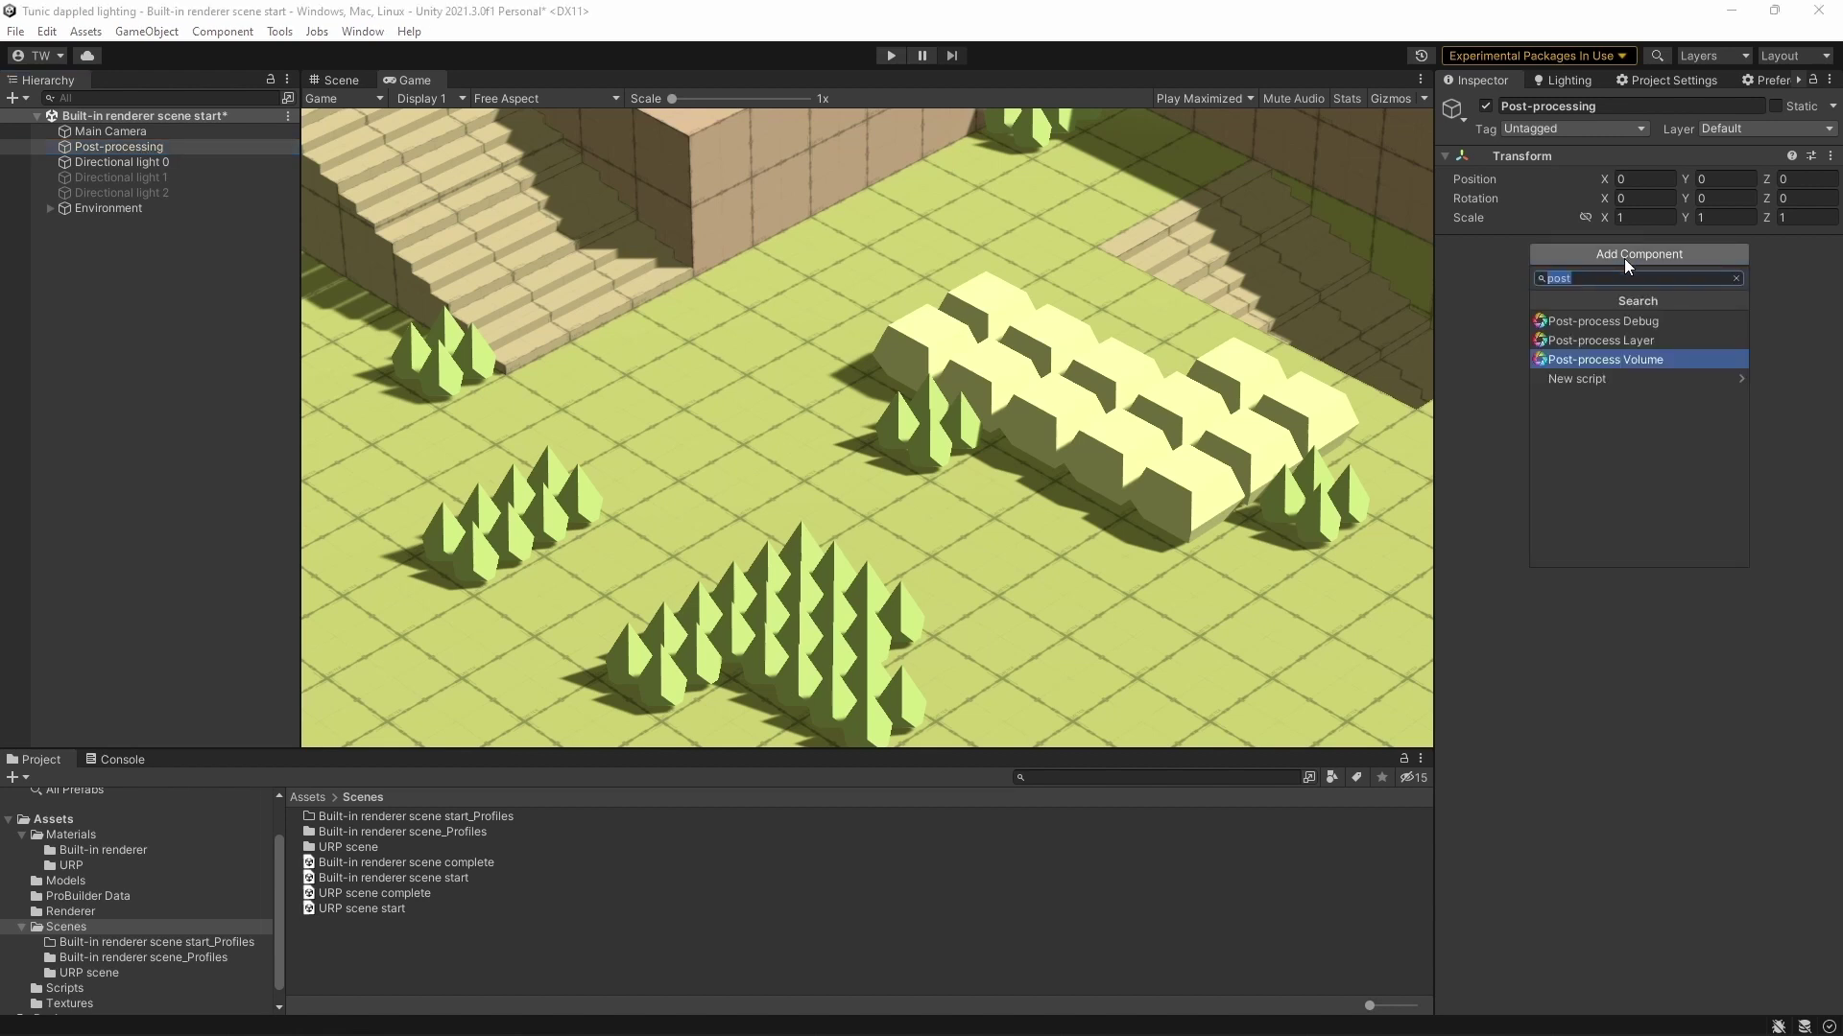
pyautogui.click(1610, 361)
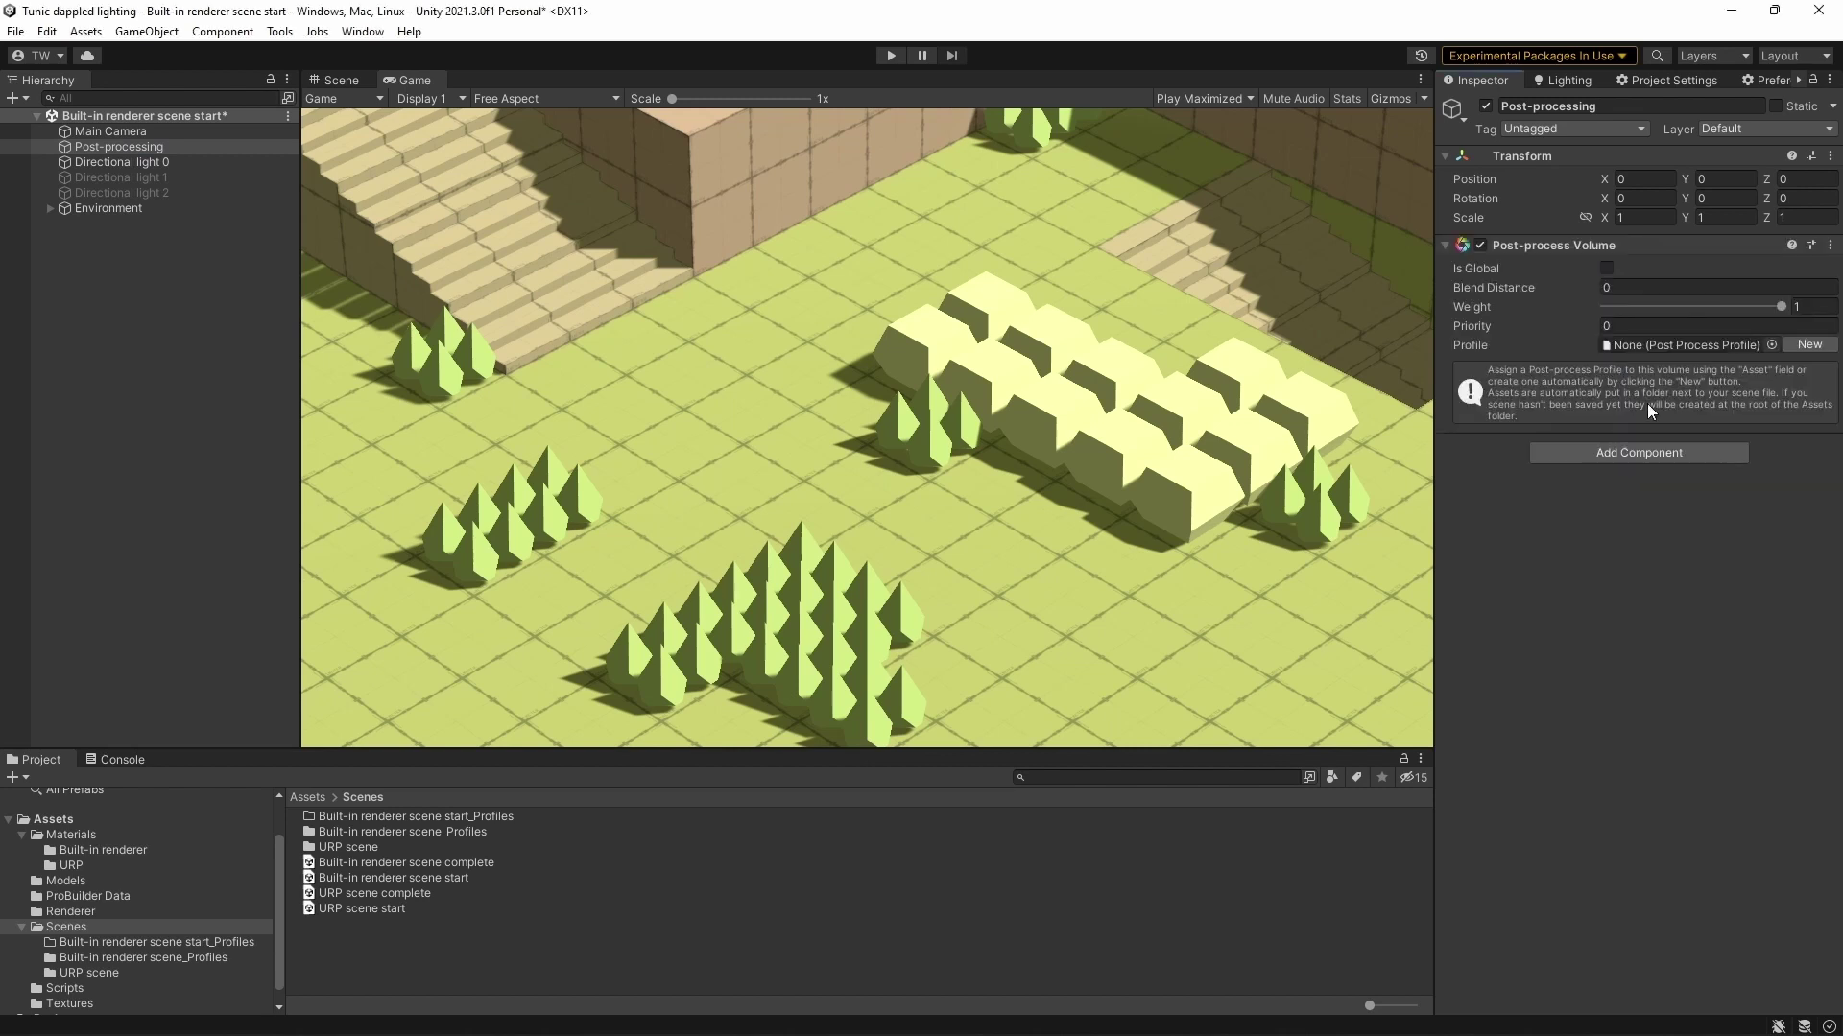
pyautogui.click(1606, 268)
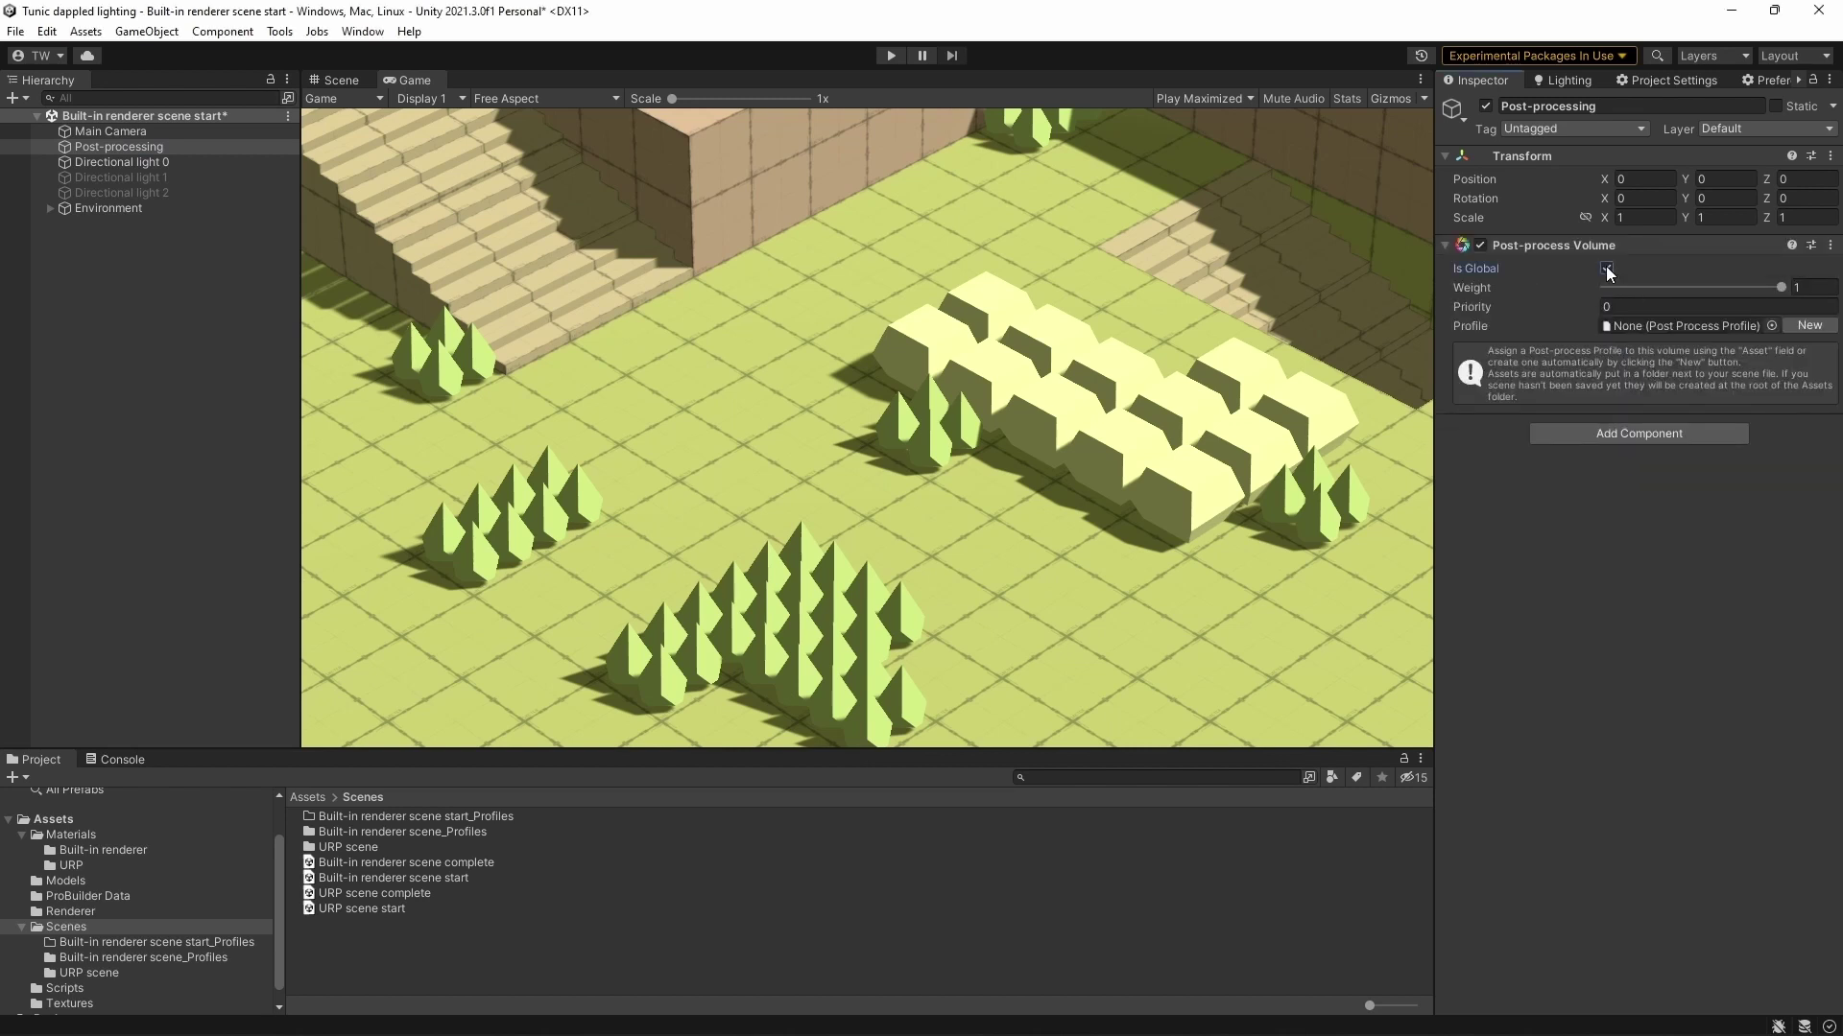
pyautogui.click(1809, 325)
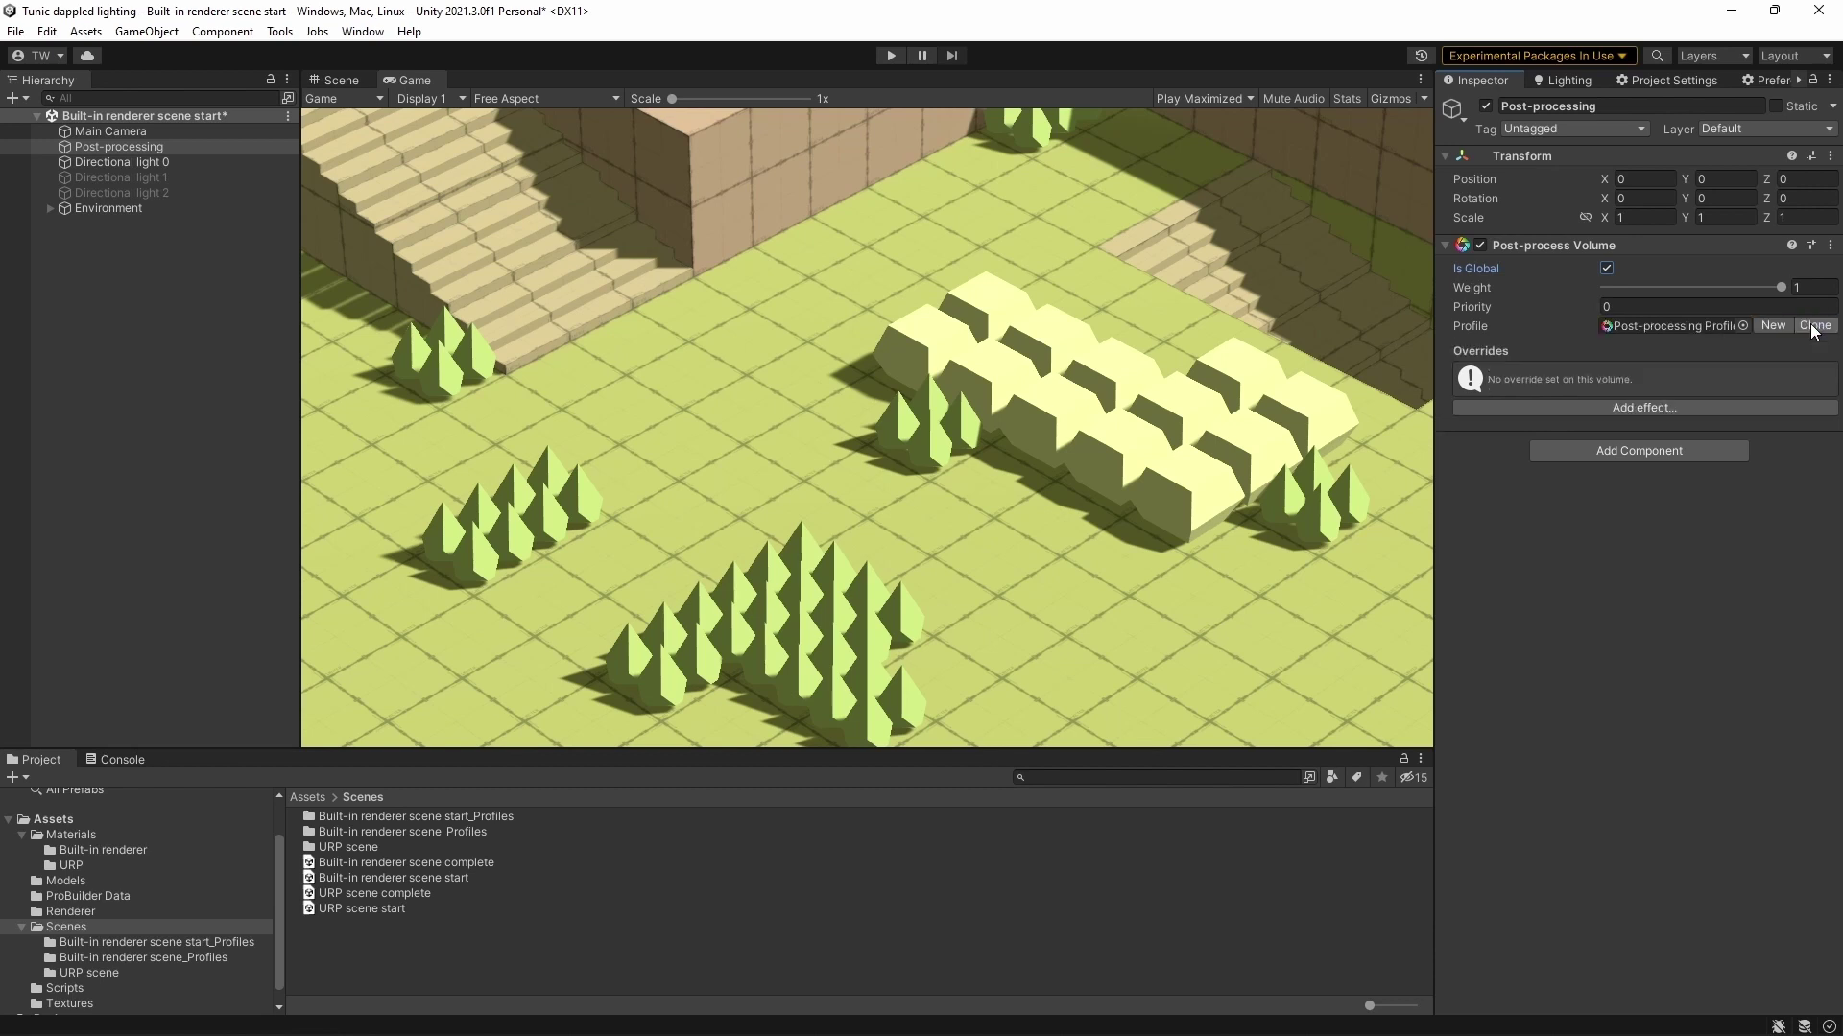
# Add Ambient Occlusion and Bloom overrides, enabling AO Mode, AO Intensity and Bloom Intensity
pyautogui.click(1638, 405)
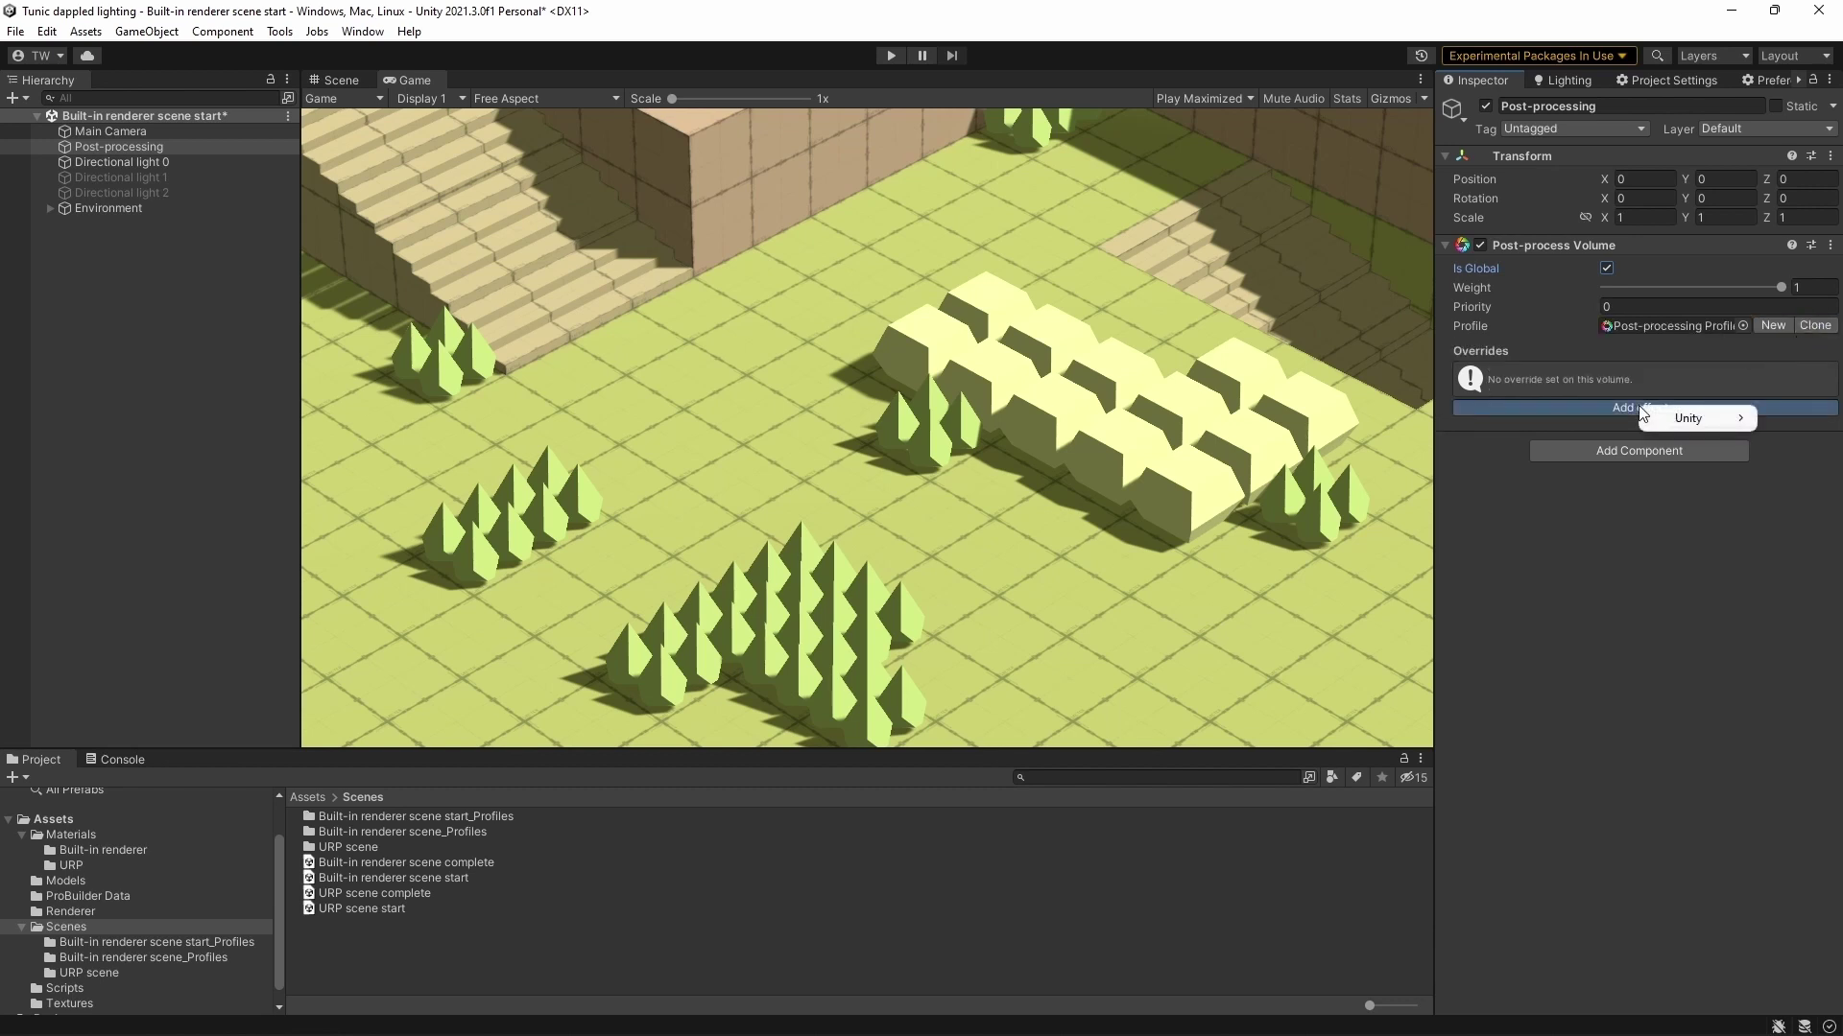
pyautogui.moveTo(1705, 426)
pyautogui.click(1553, 420)
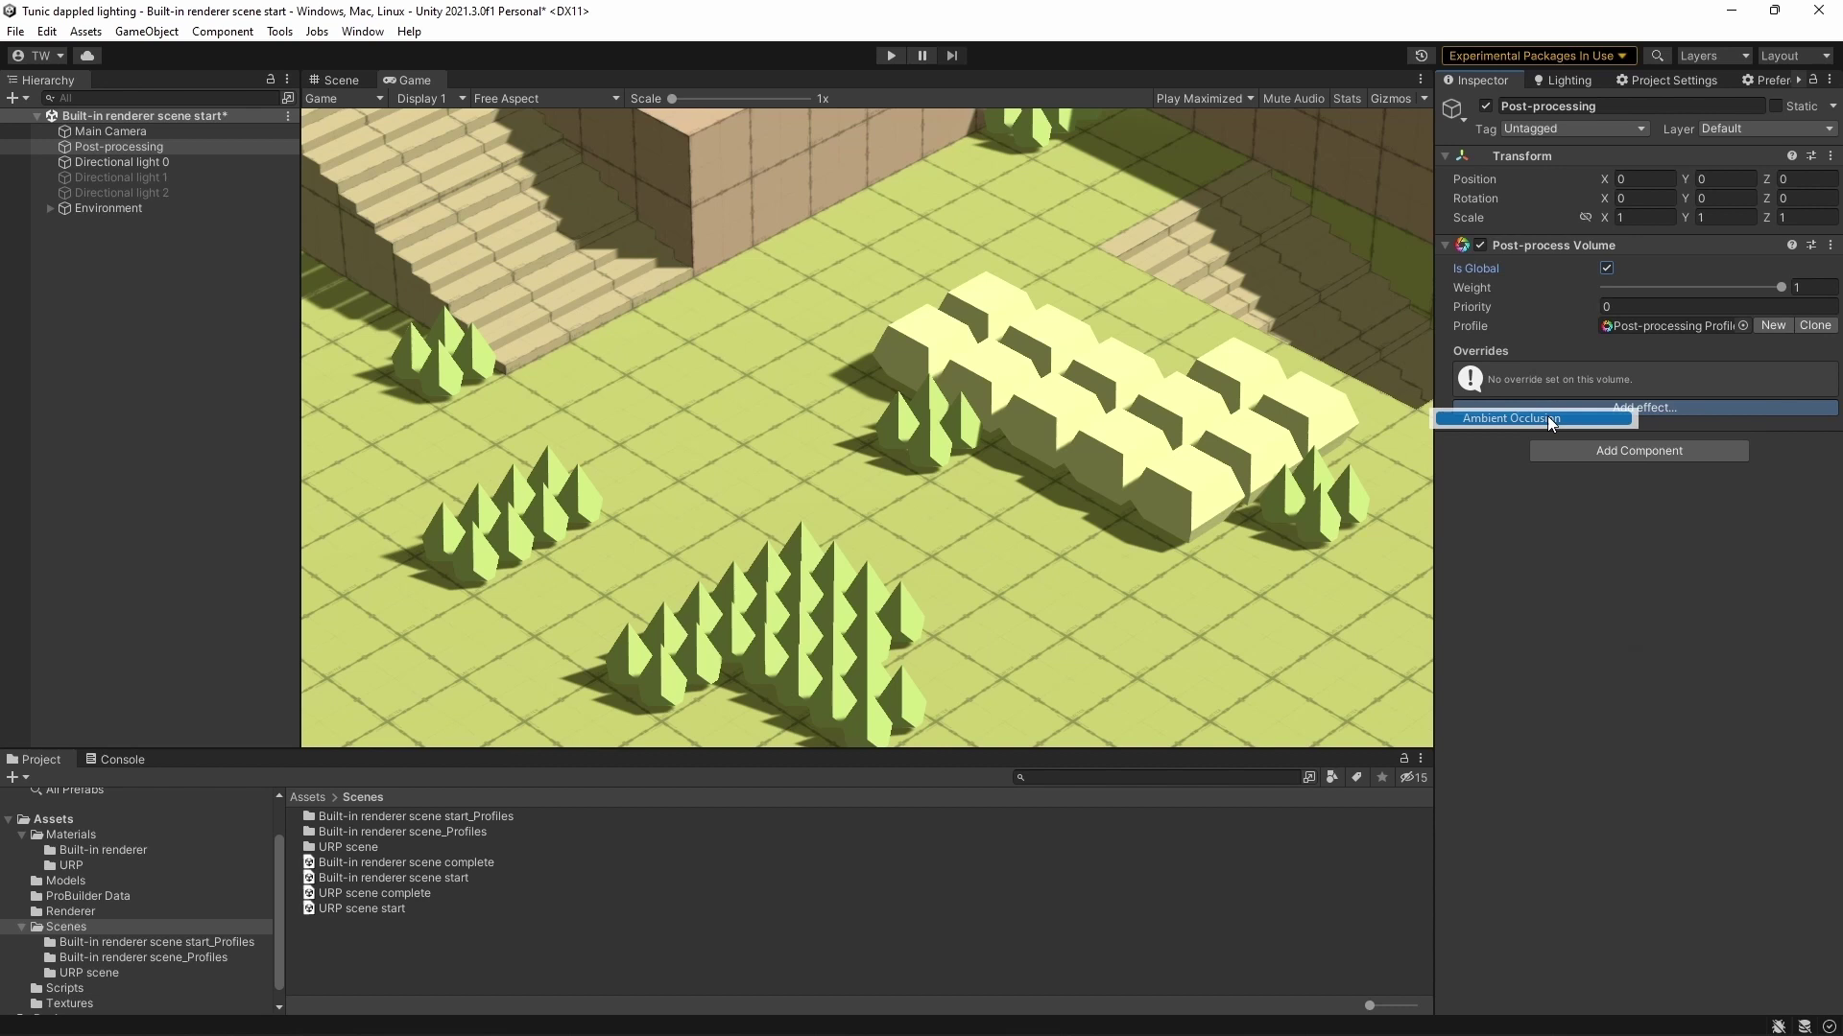
pyautogui.click(1628, 504)
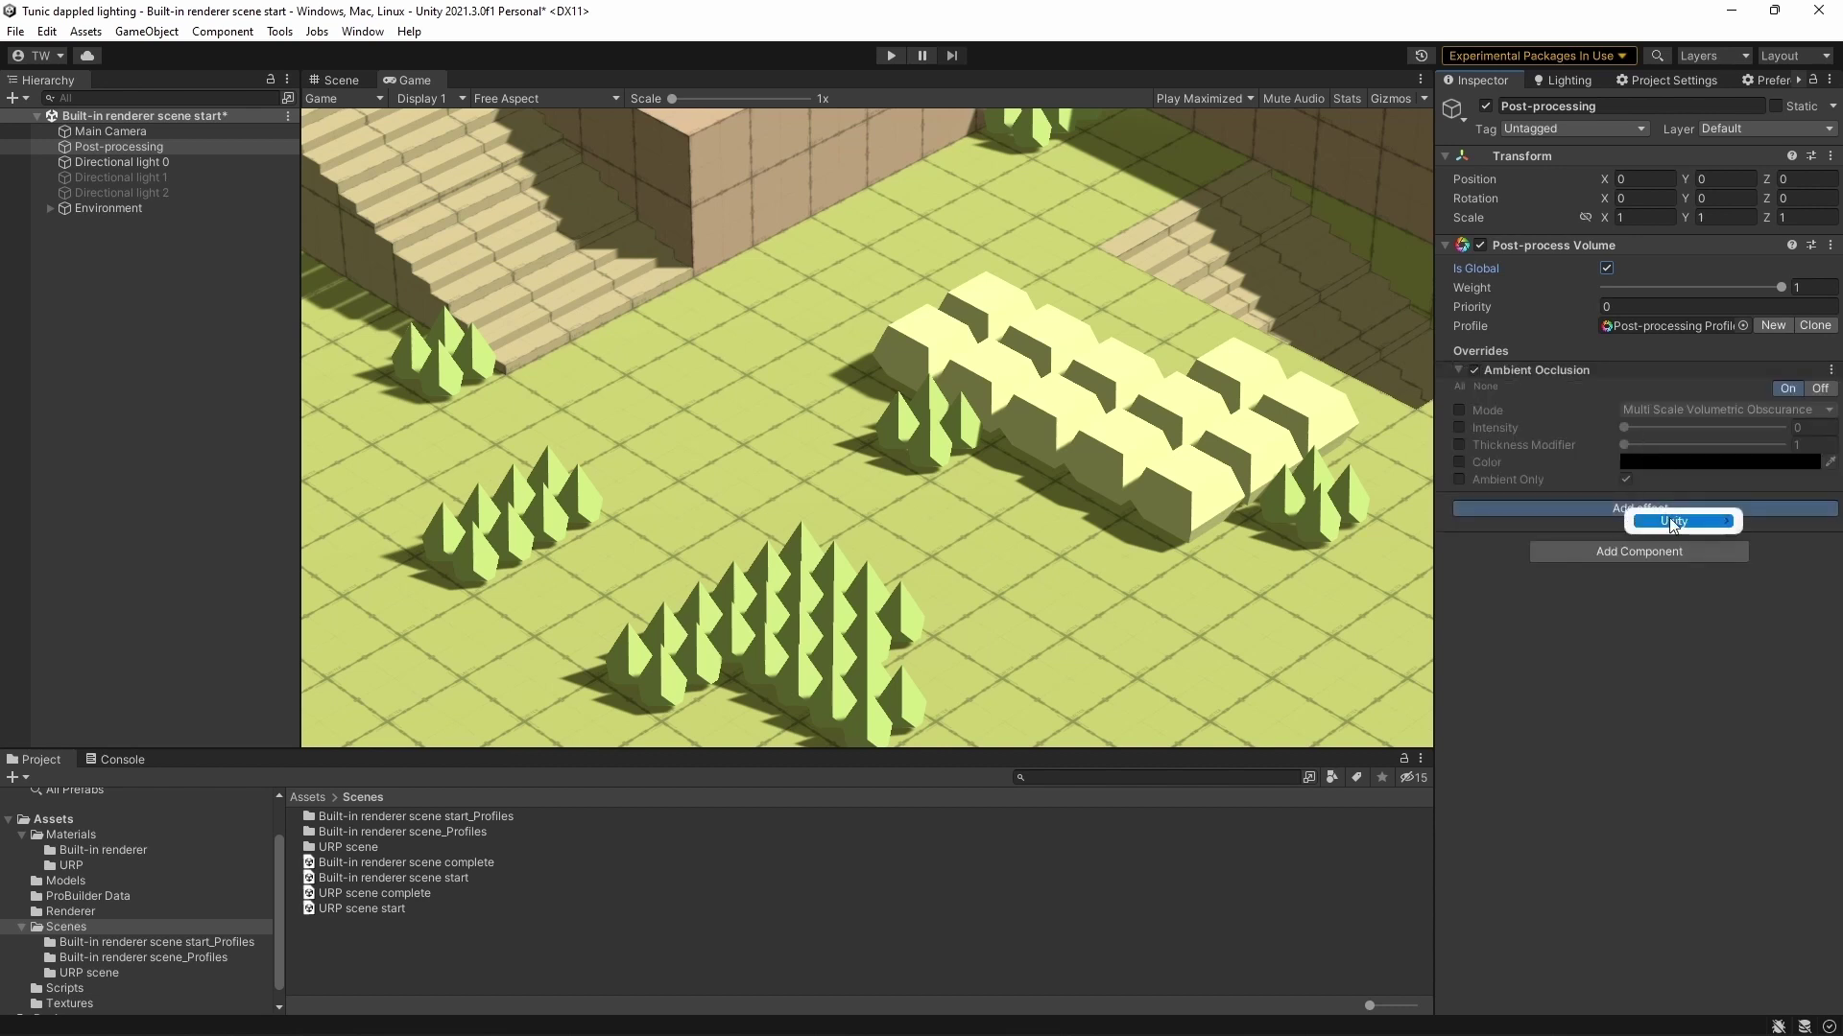
pyautogui.moveTo(1675, 521)
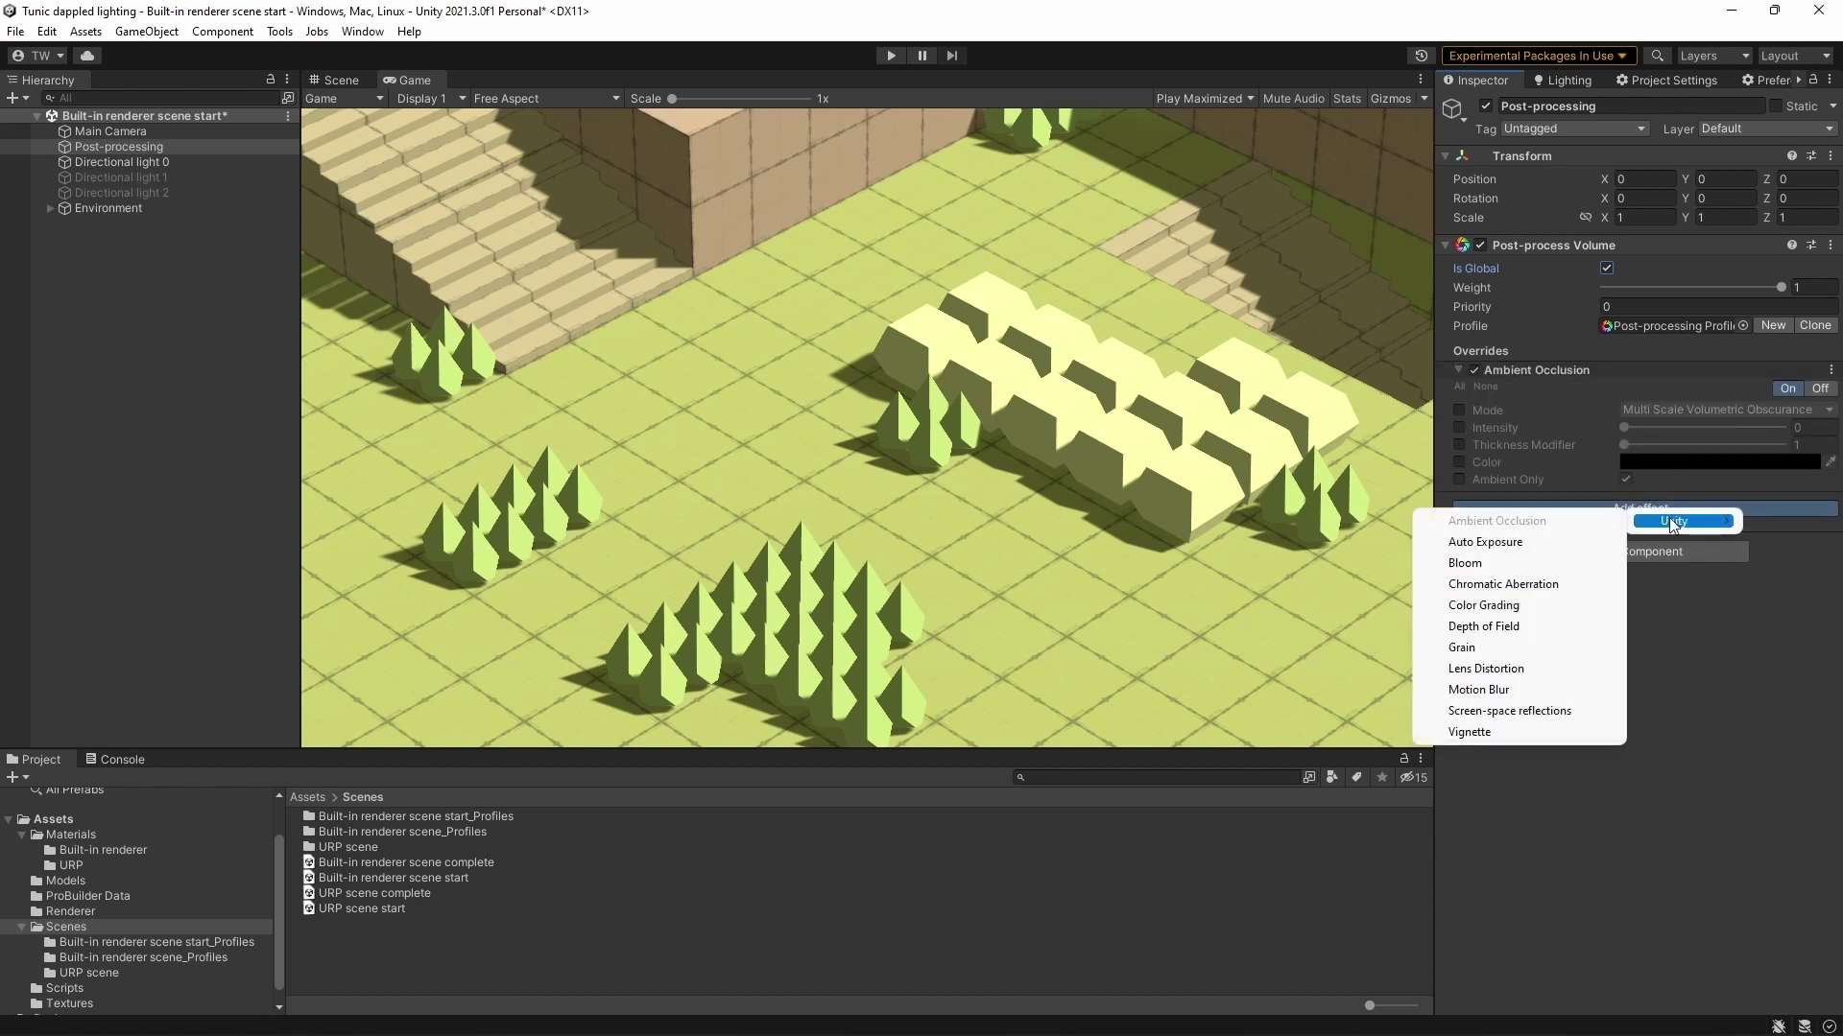
pyautogui.click(1464, 565)
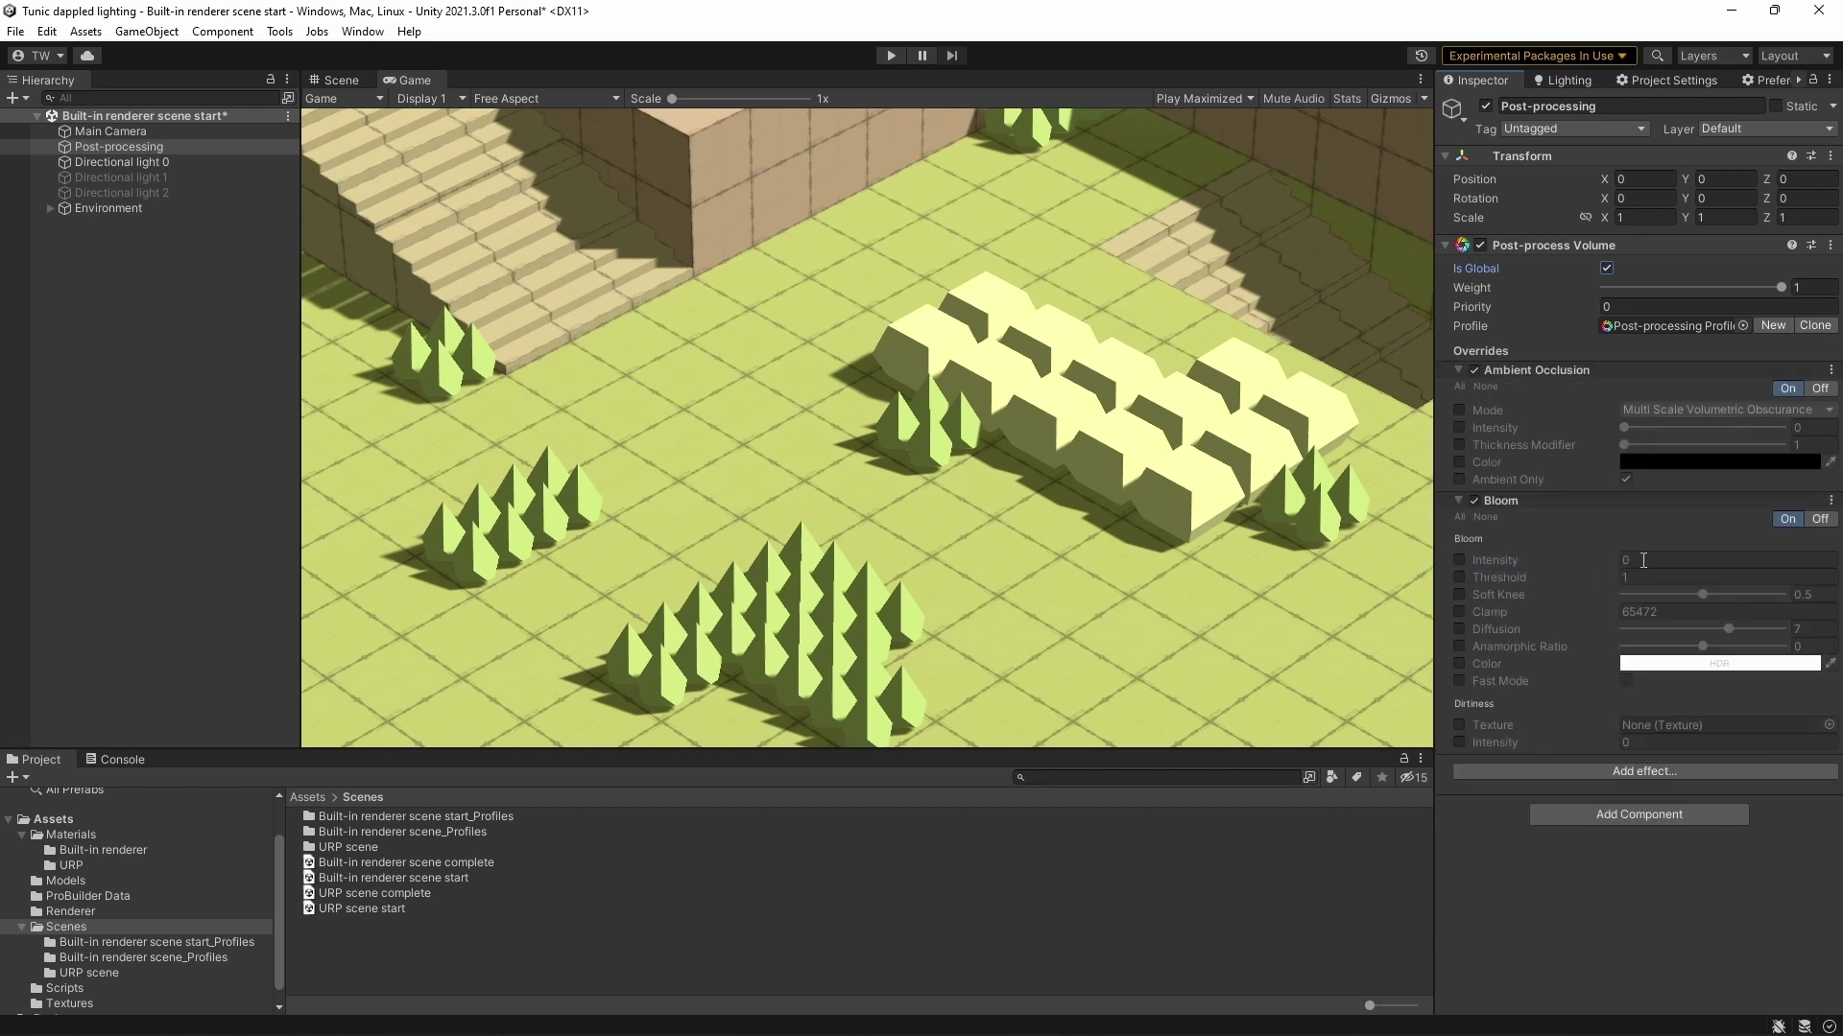
pyautogui.click(1459, 411)
pyautogui.click(1459, 427)
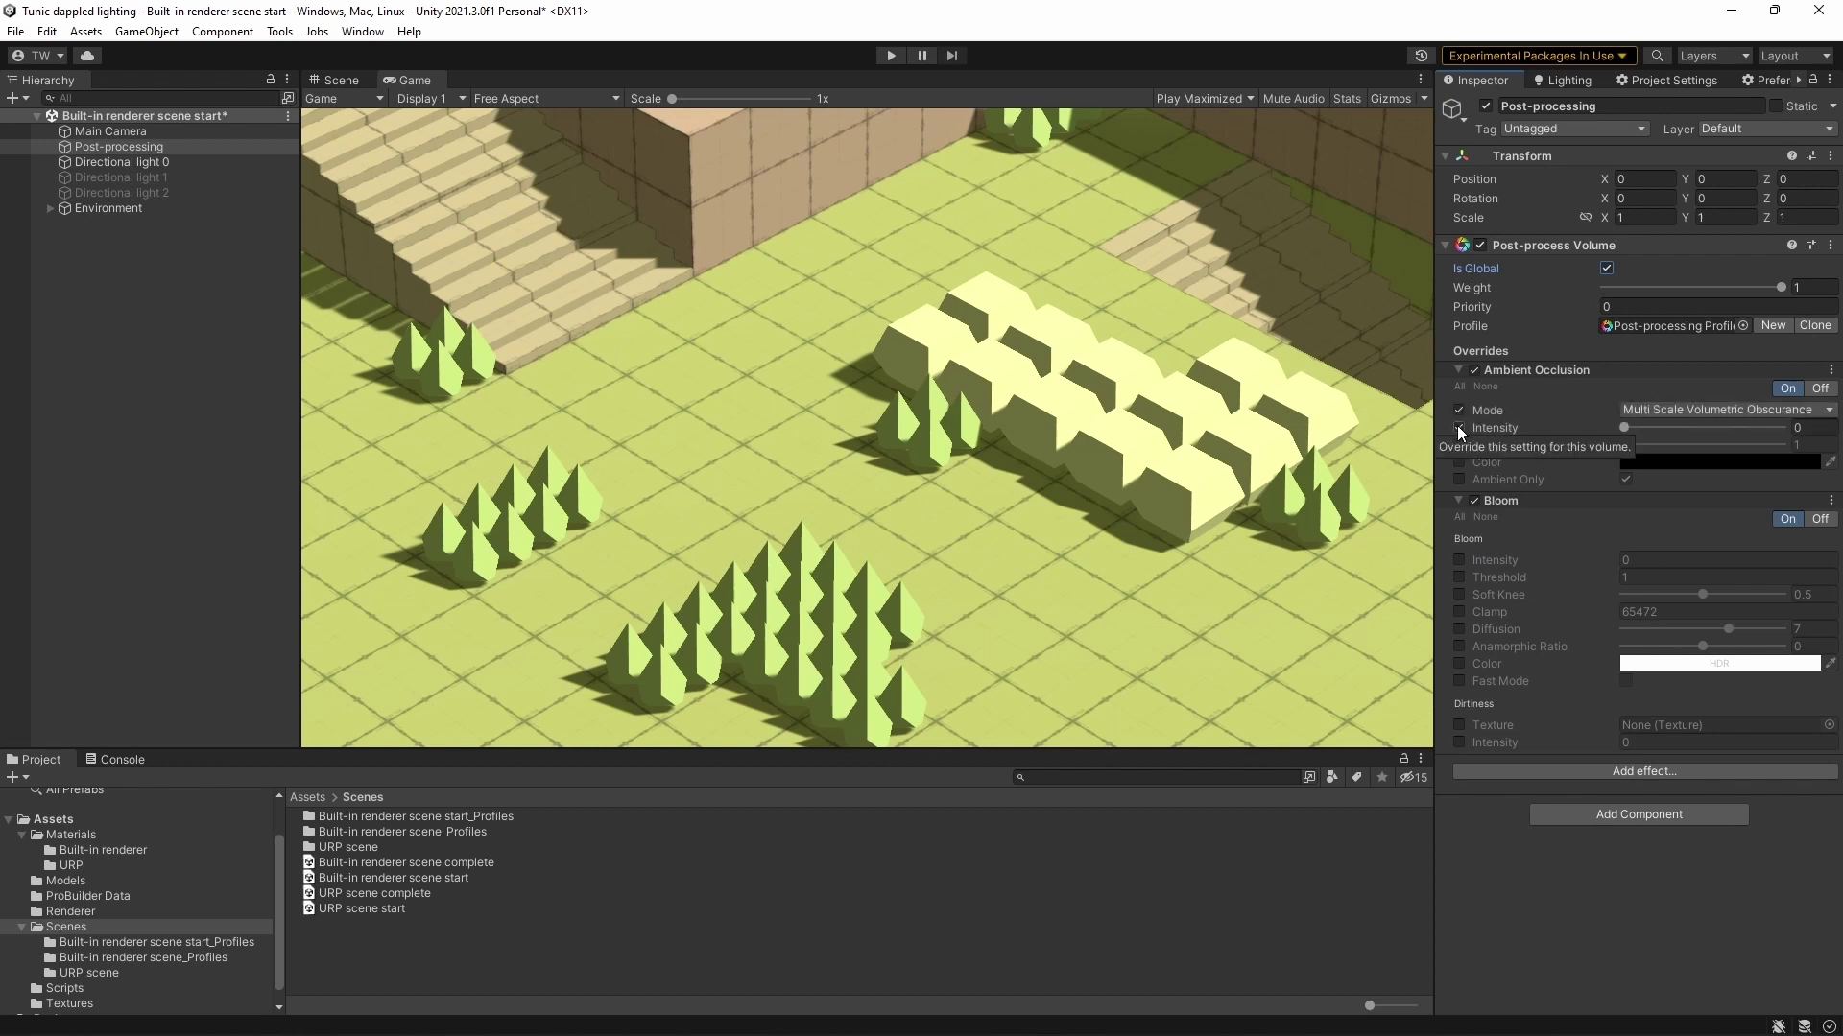
pyautogui.click(1460, 560)
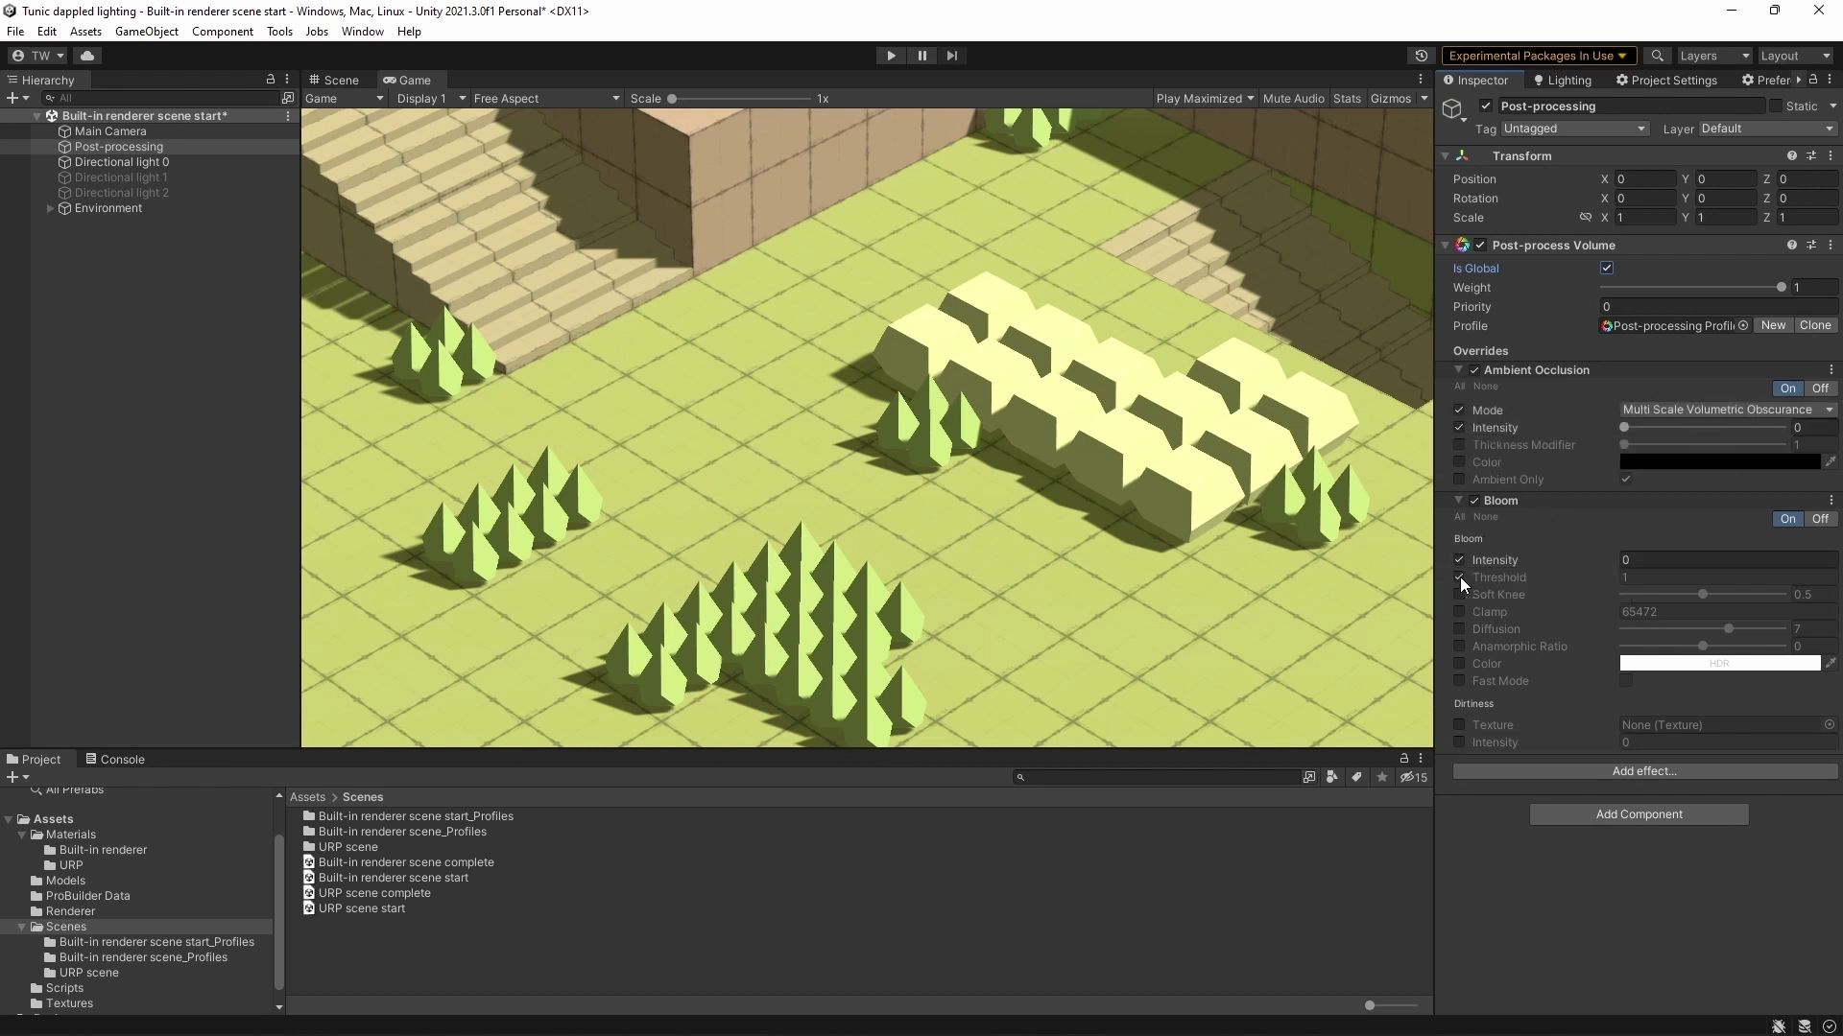
pyautogui.click(1737, 126)
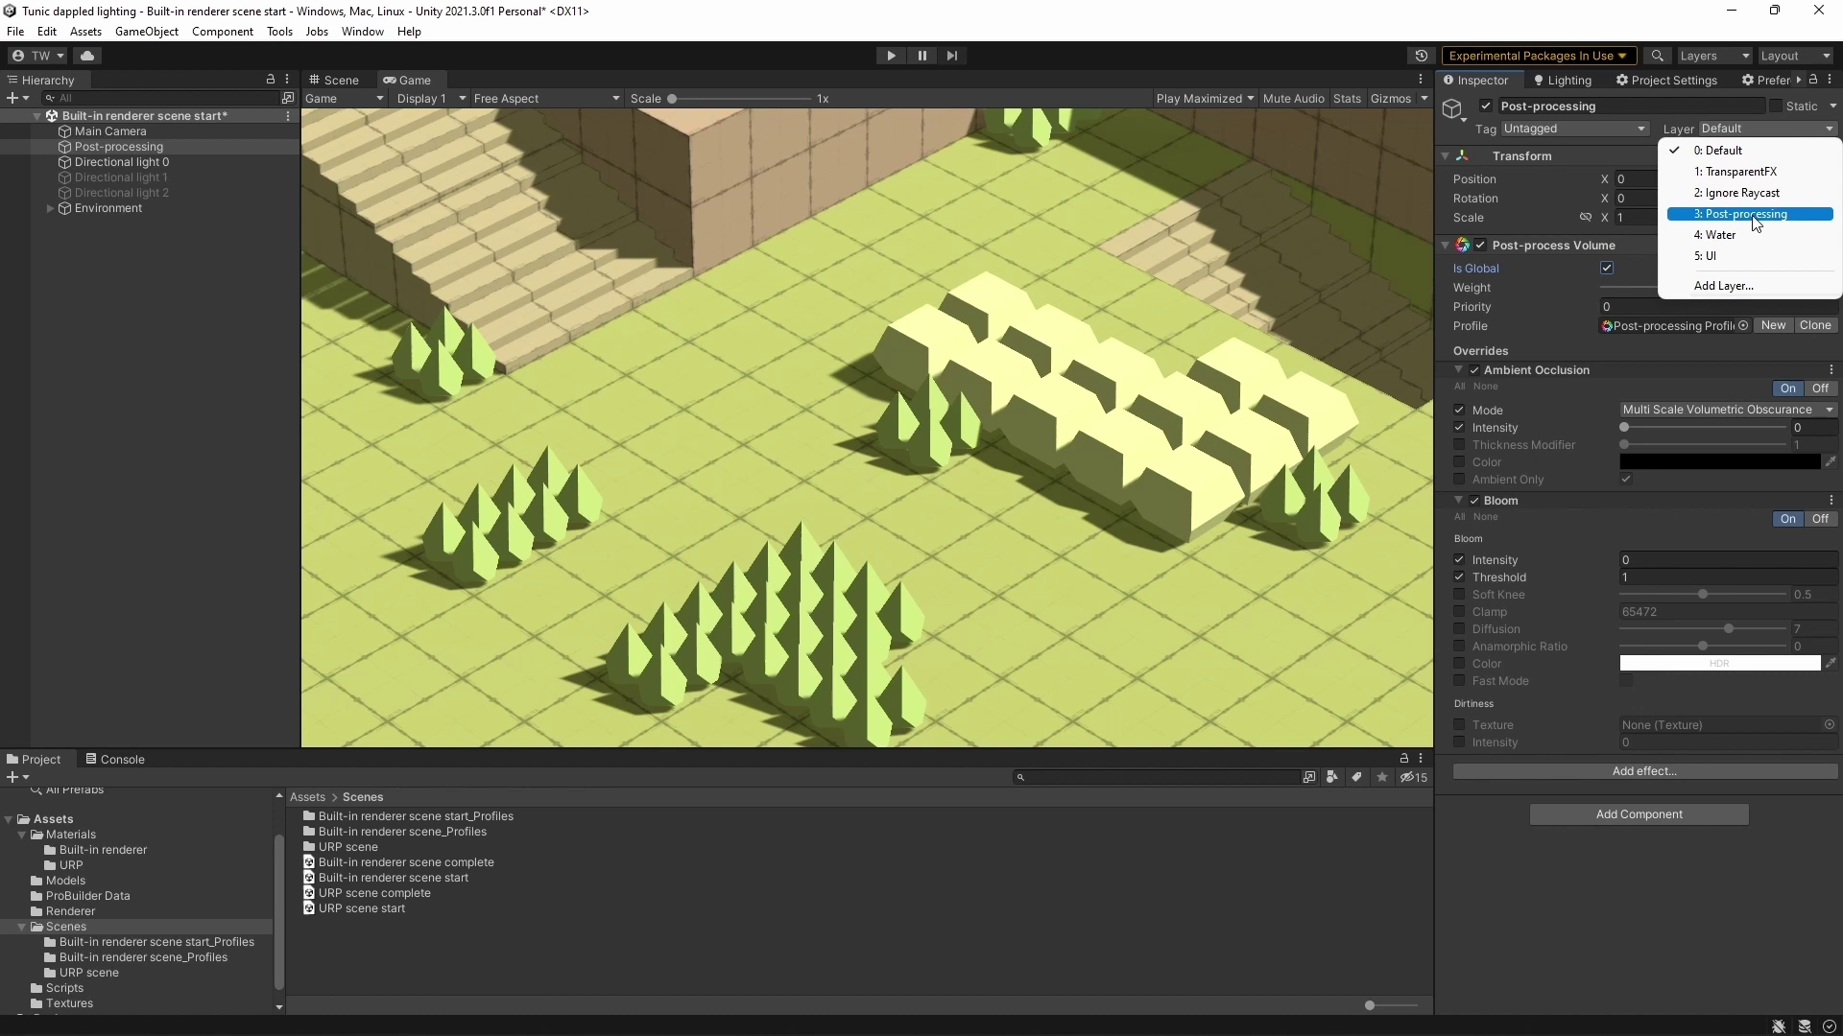
# Put the Post-processing object on the Post-processing layer and add a Post-process Layer to Main Camera
pyautogui.click(1756, 214)
pyautogui.click(113, 130)
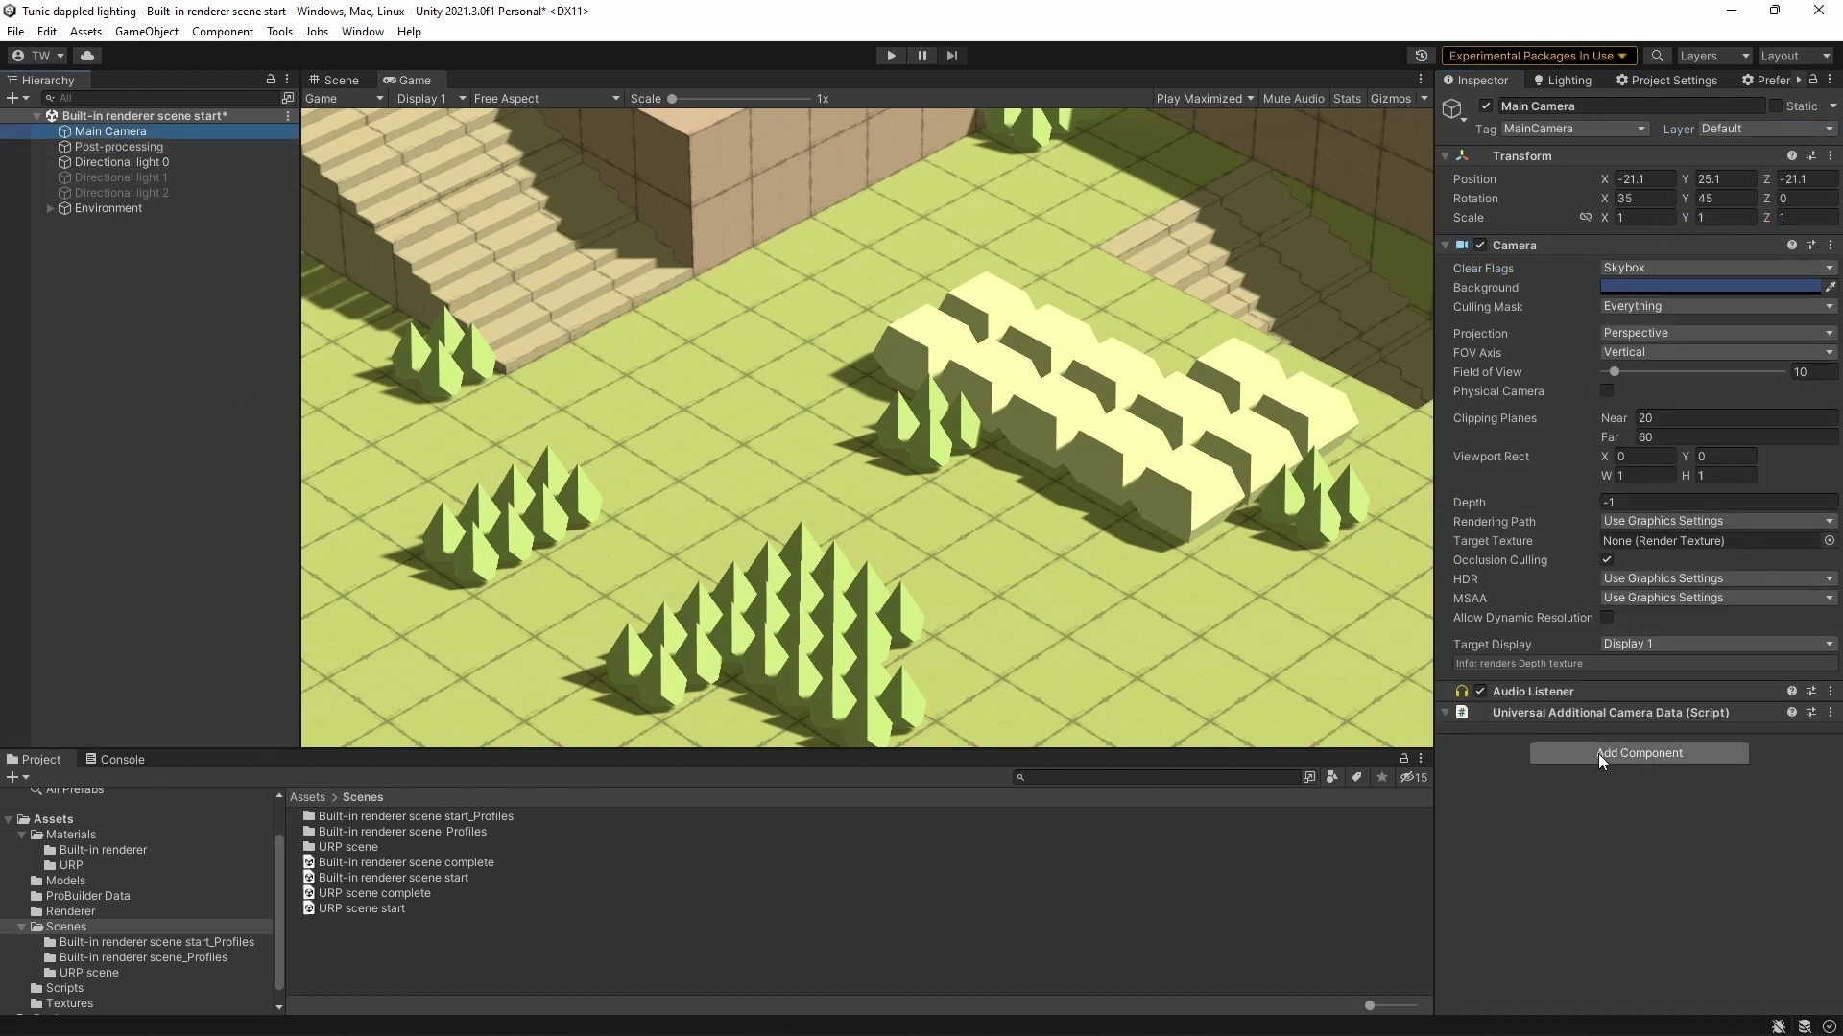
pyautogui.click(1598, 753)
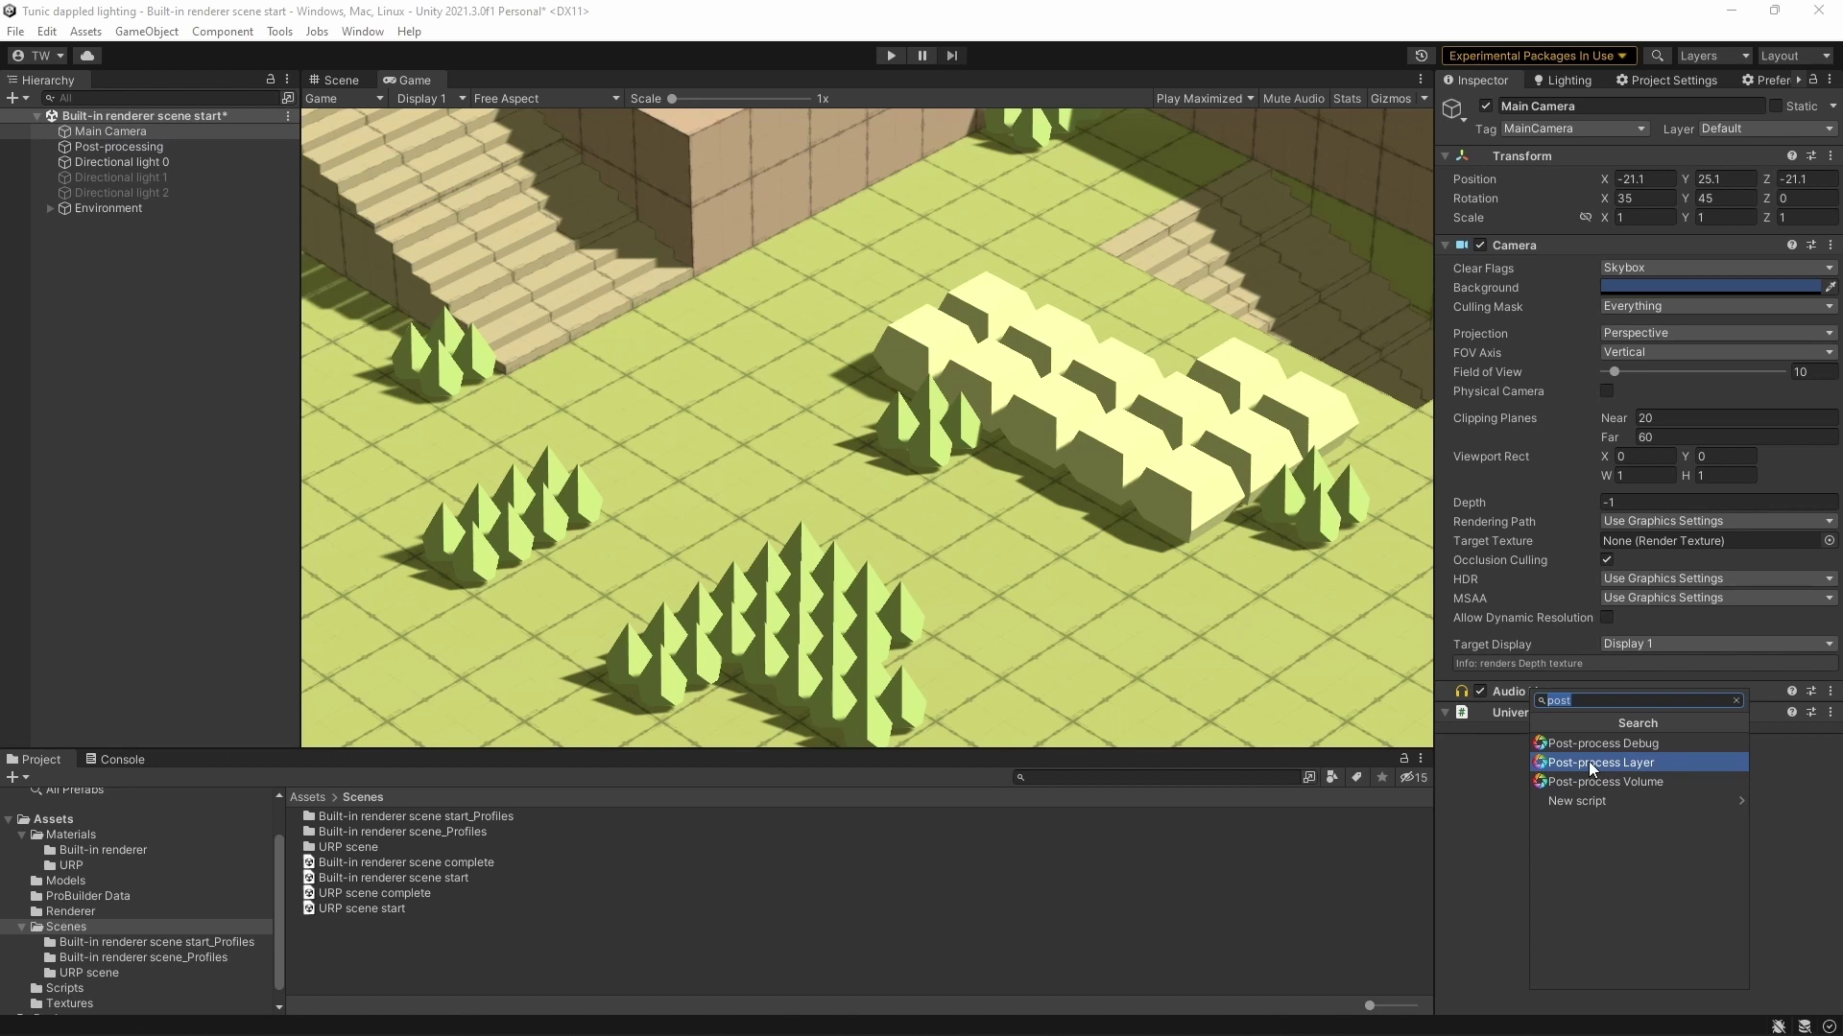
pyautogui.click(1587, 762)
# Make the camera's Post-process Layer blend the Post-processing layer with FXAA anti-aliasing
pyautogui.scroll(-3, 1635, 770)
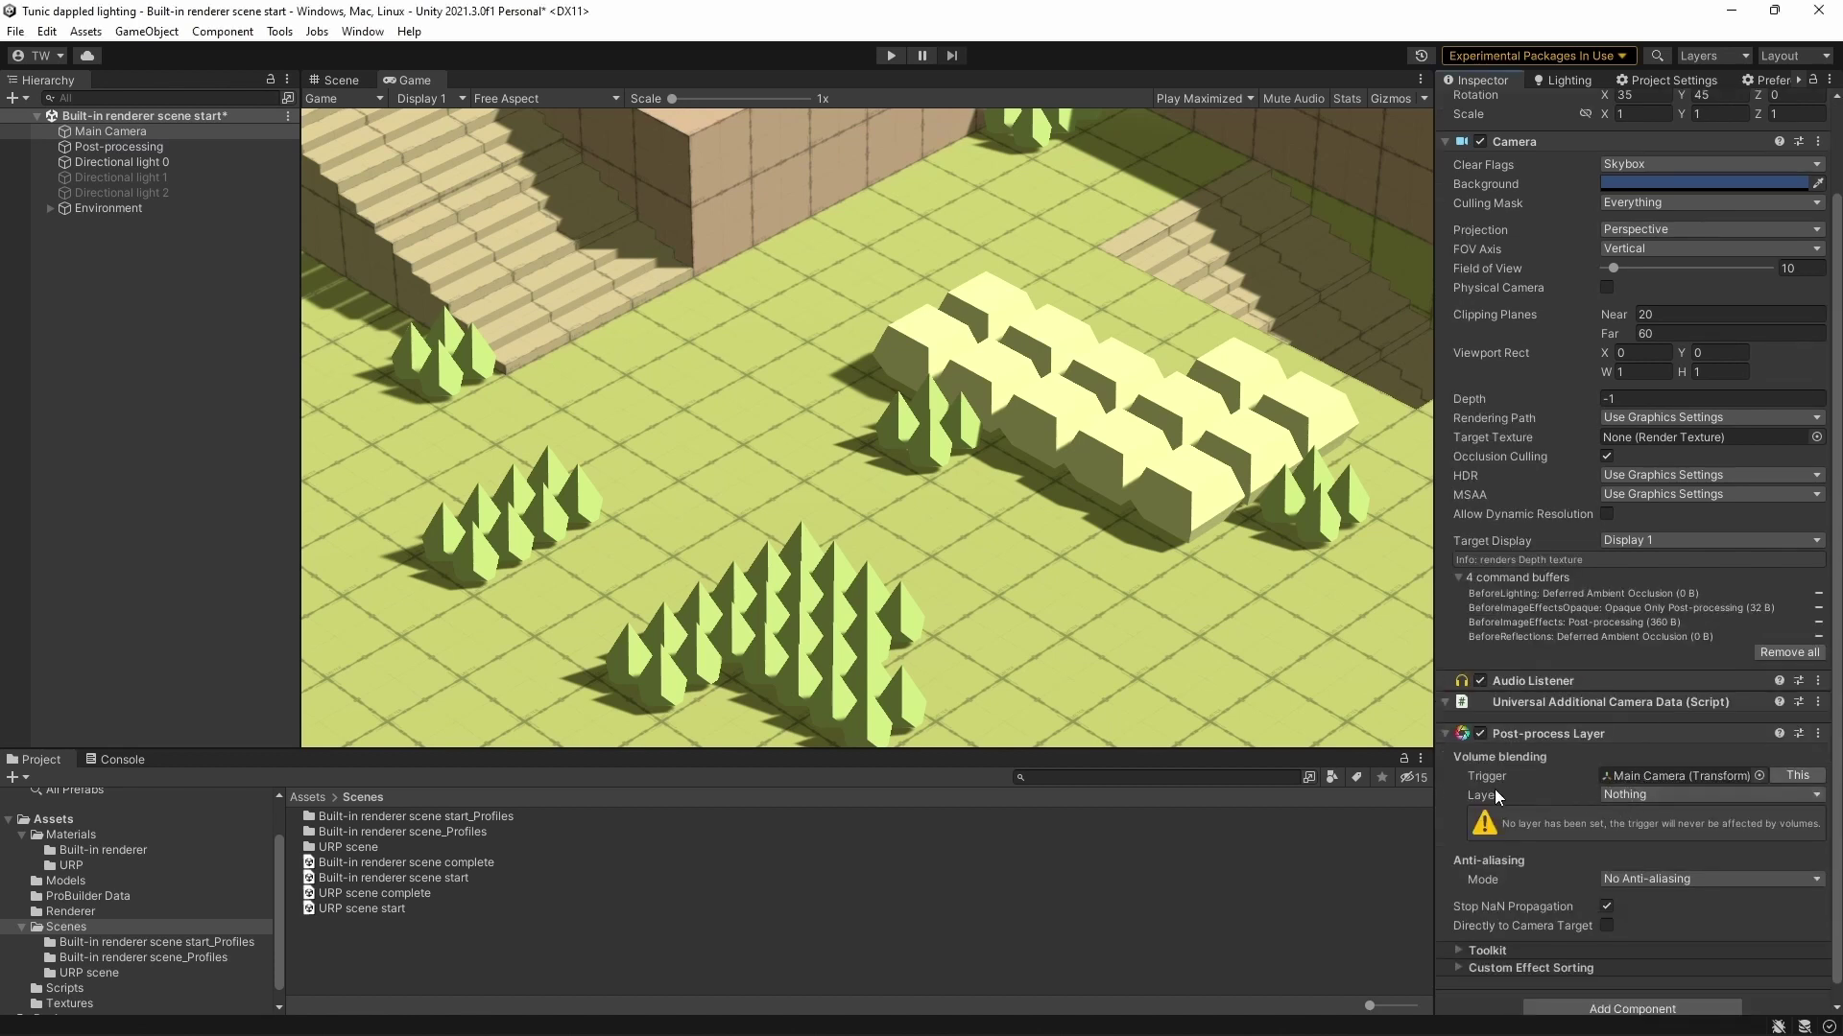
pyautogui.click(1626, 792)
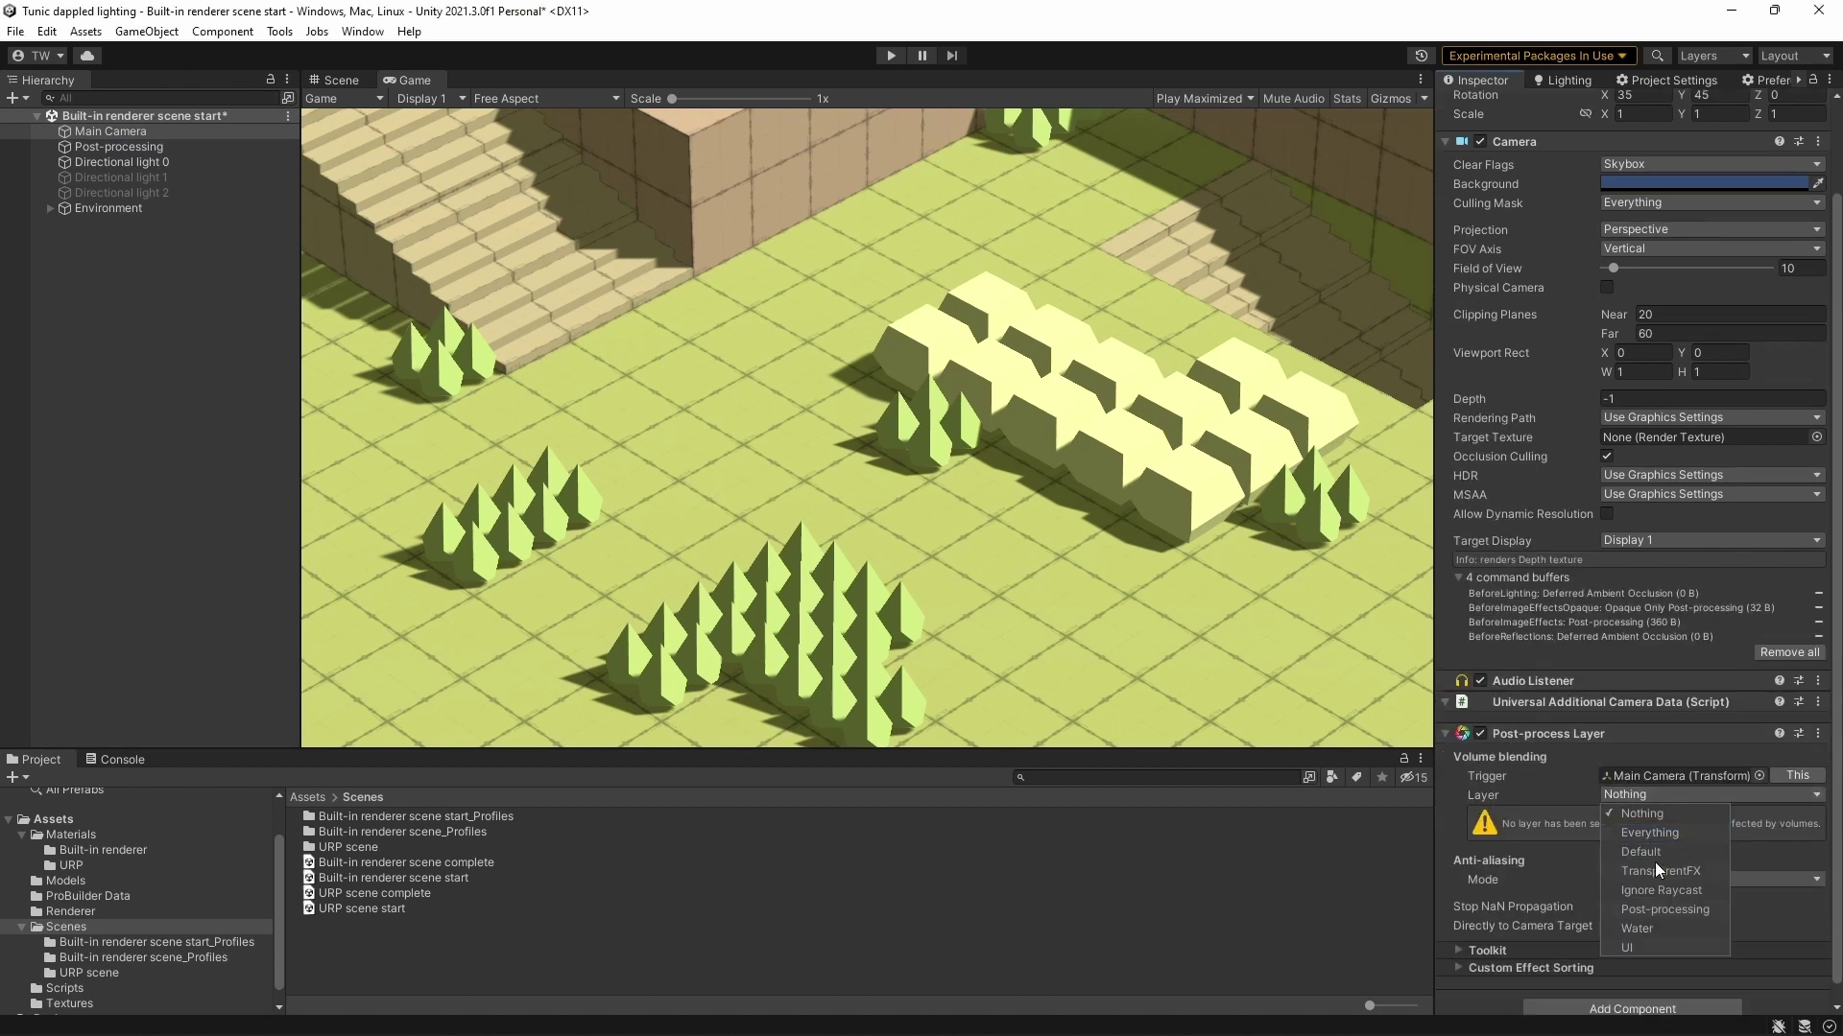
pyautogui.click(1662, 910)
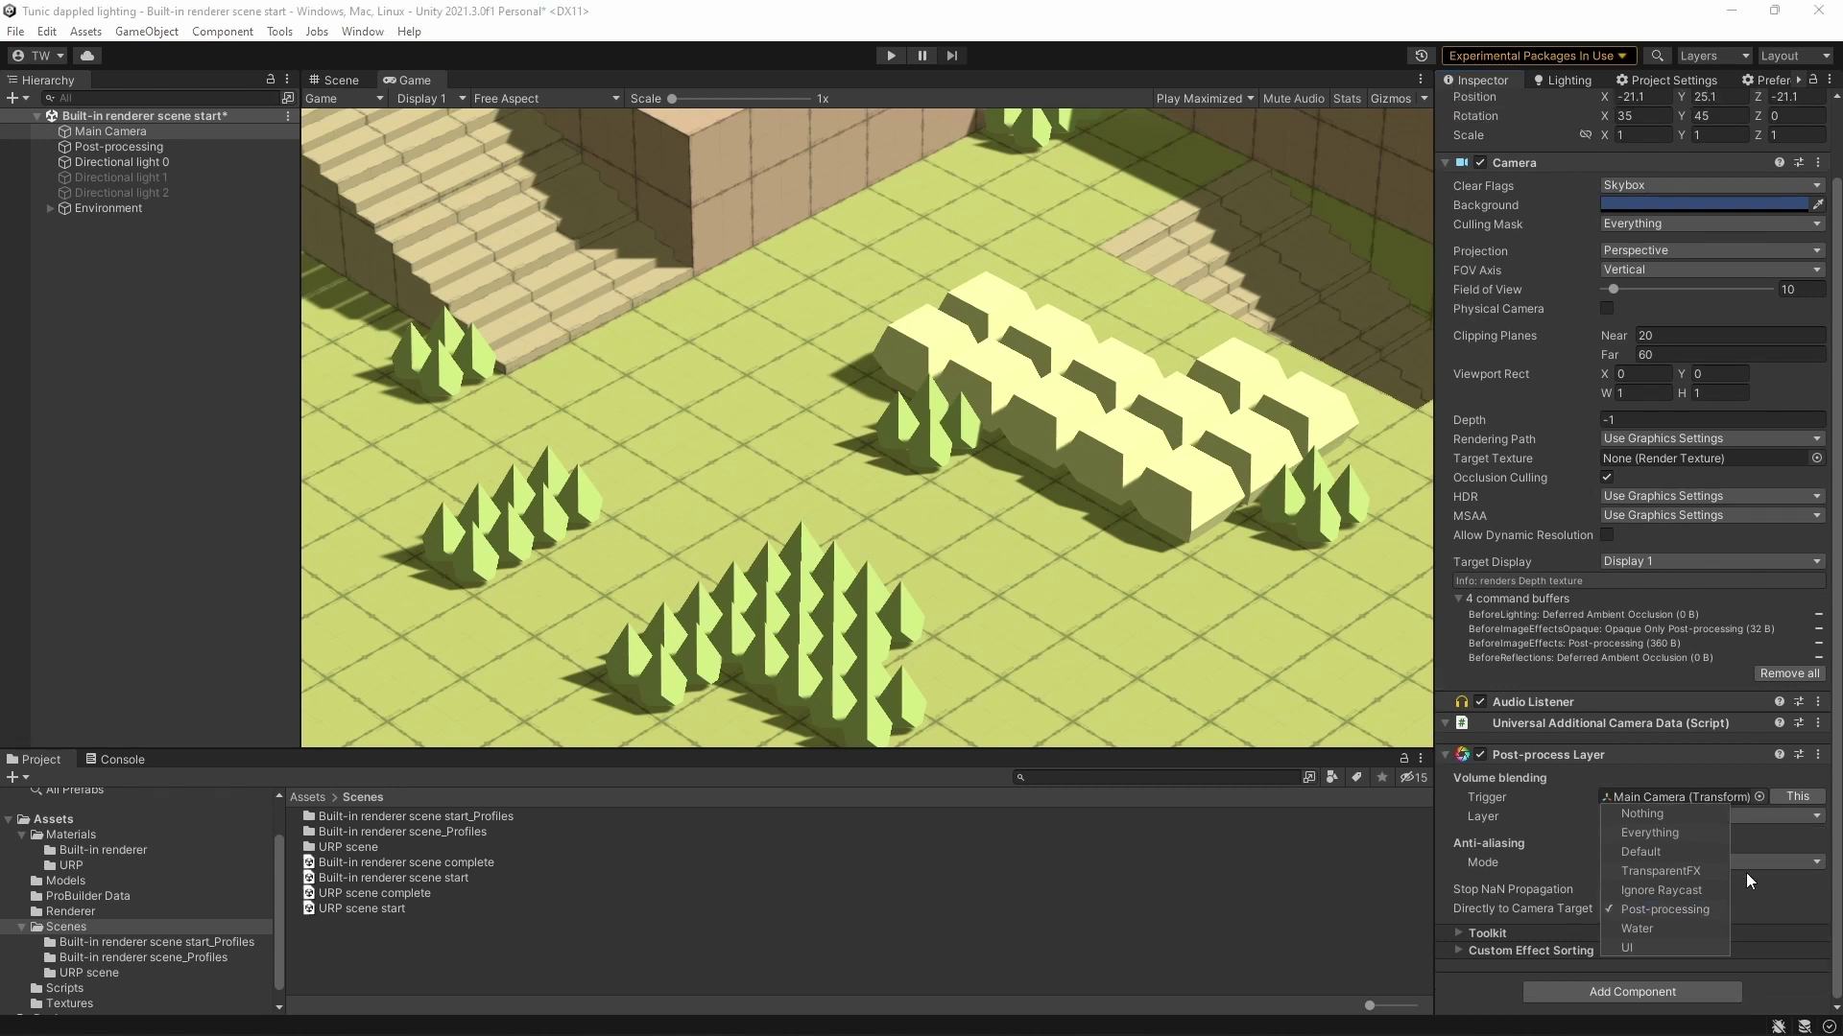
pyautogui.click(1543, 812)
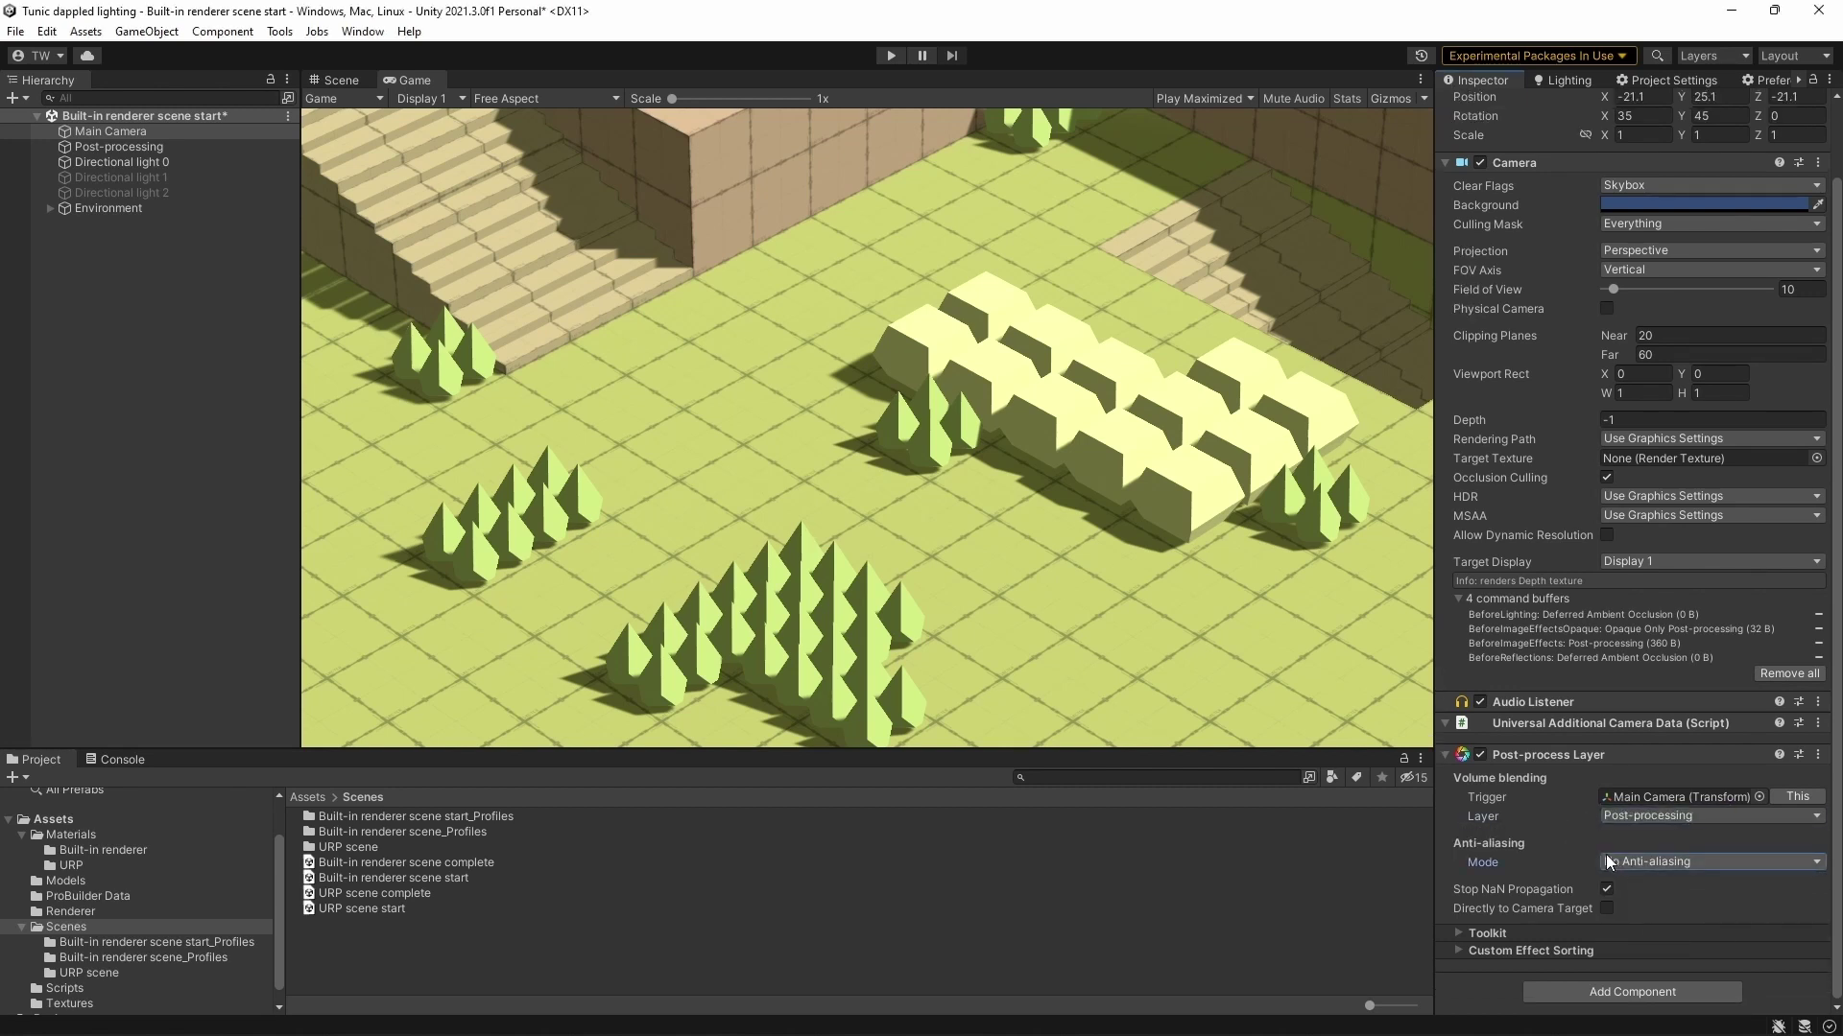
pyautogui.click(1629, 863)
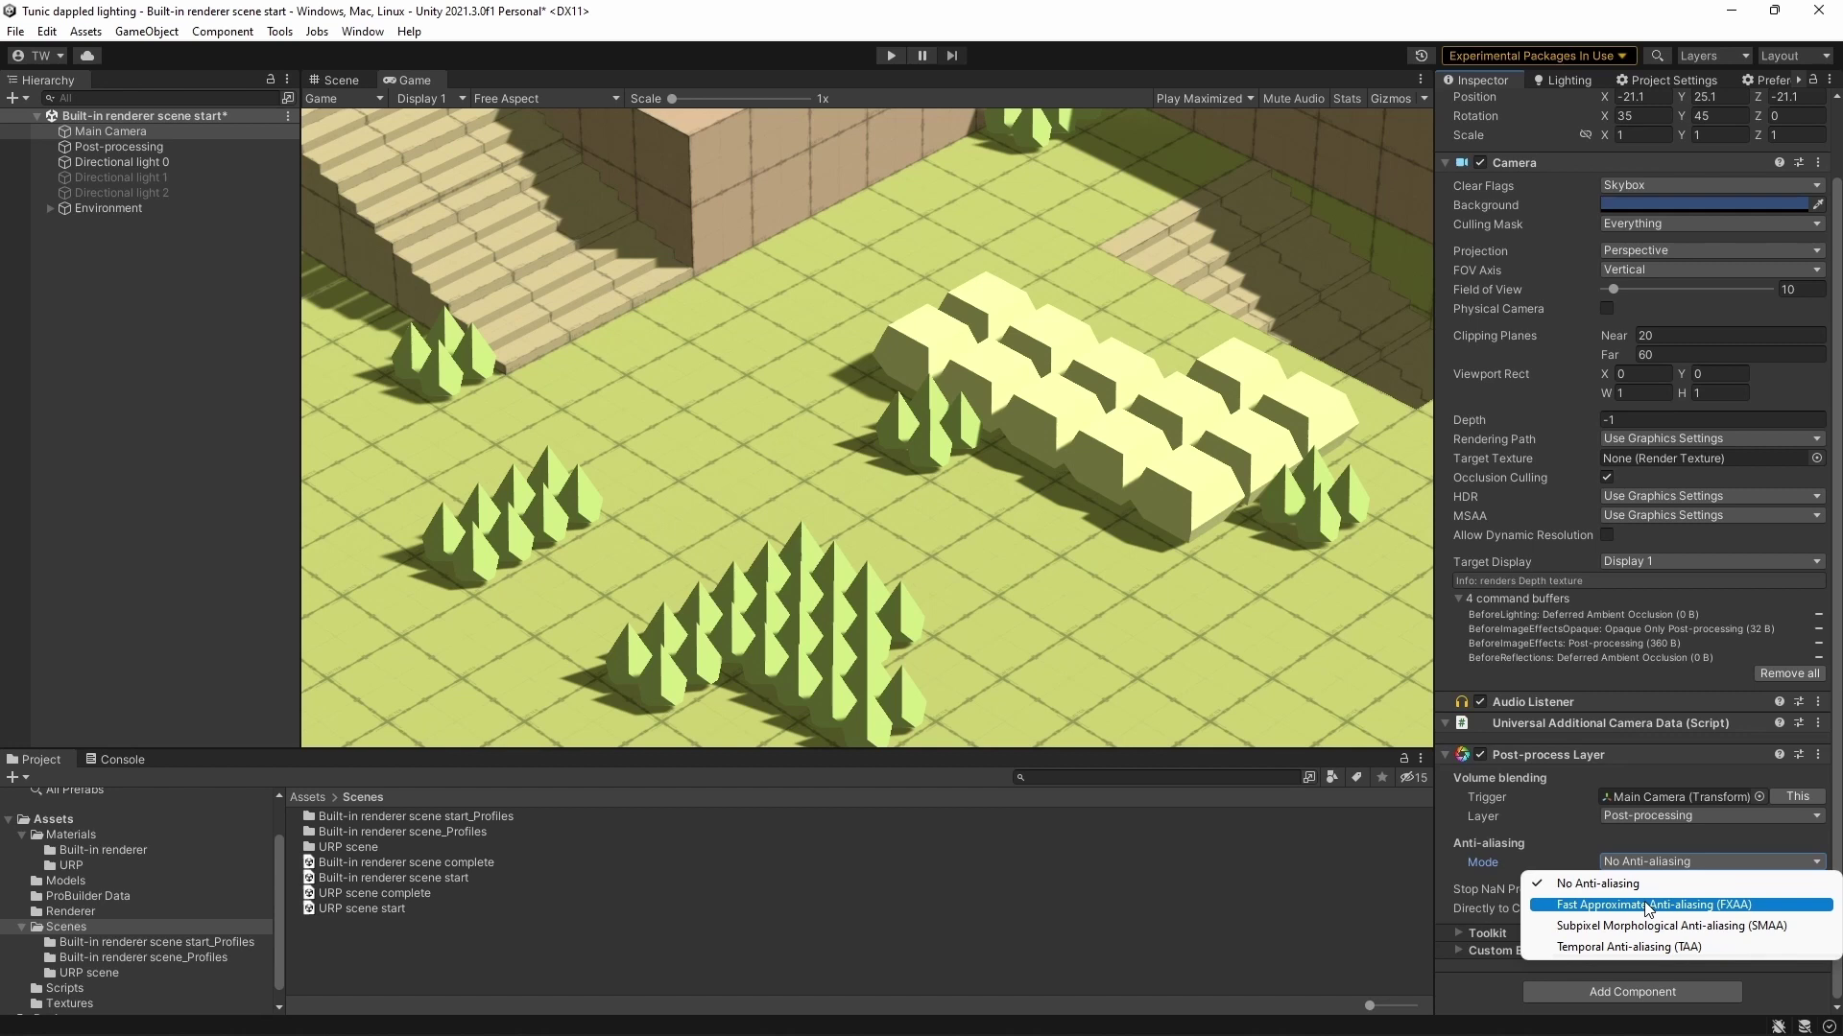
pyautogui.click(1644, 901)
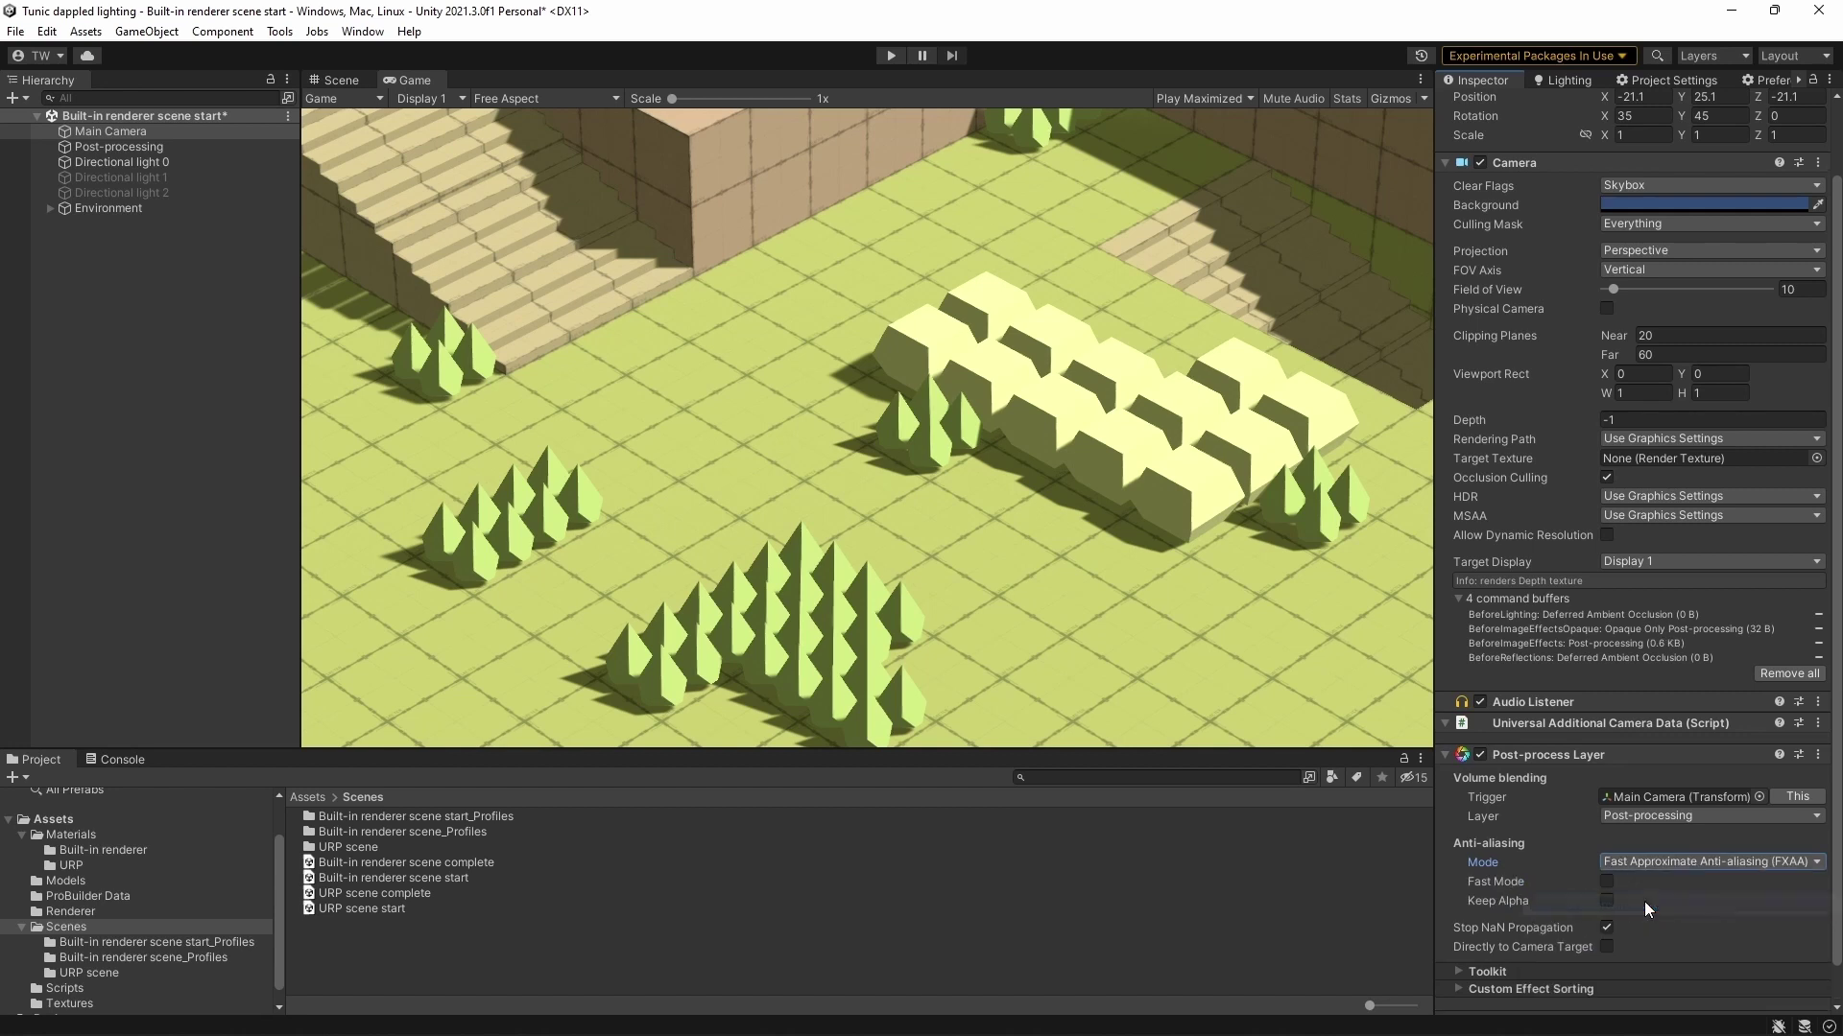
pyautogui.click(130, 144)
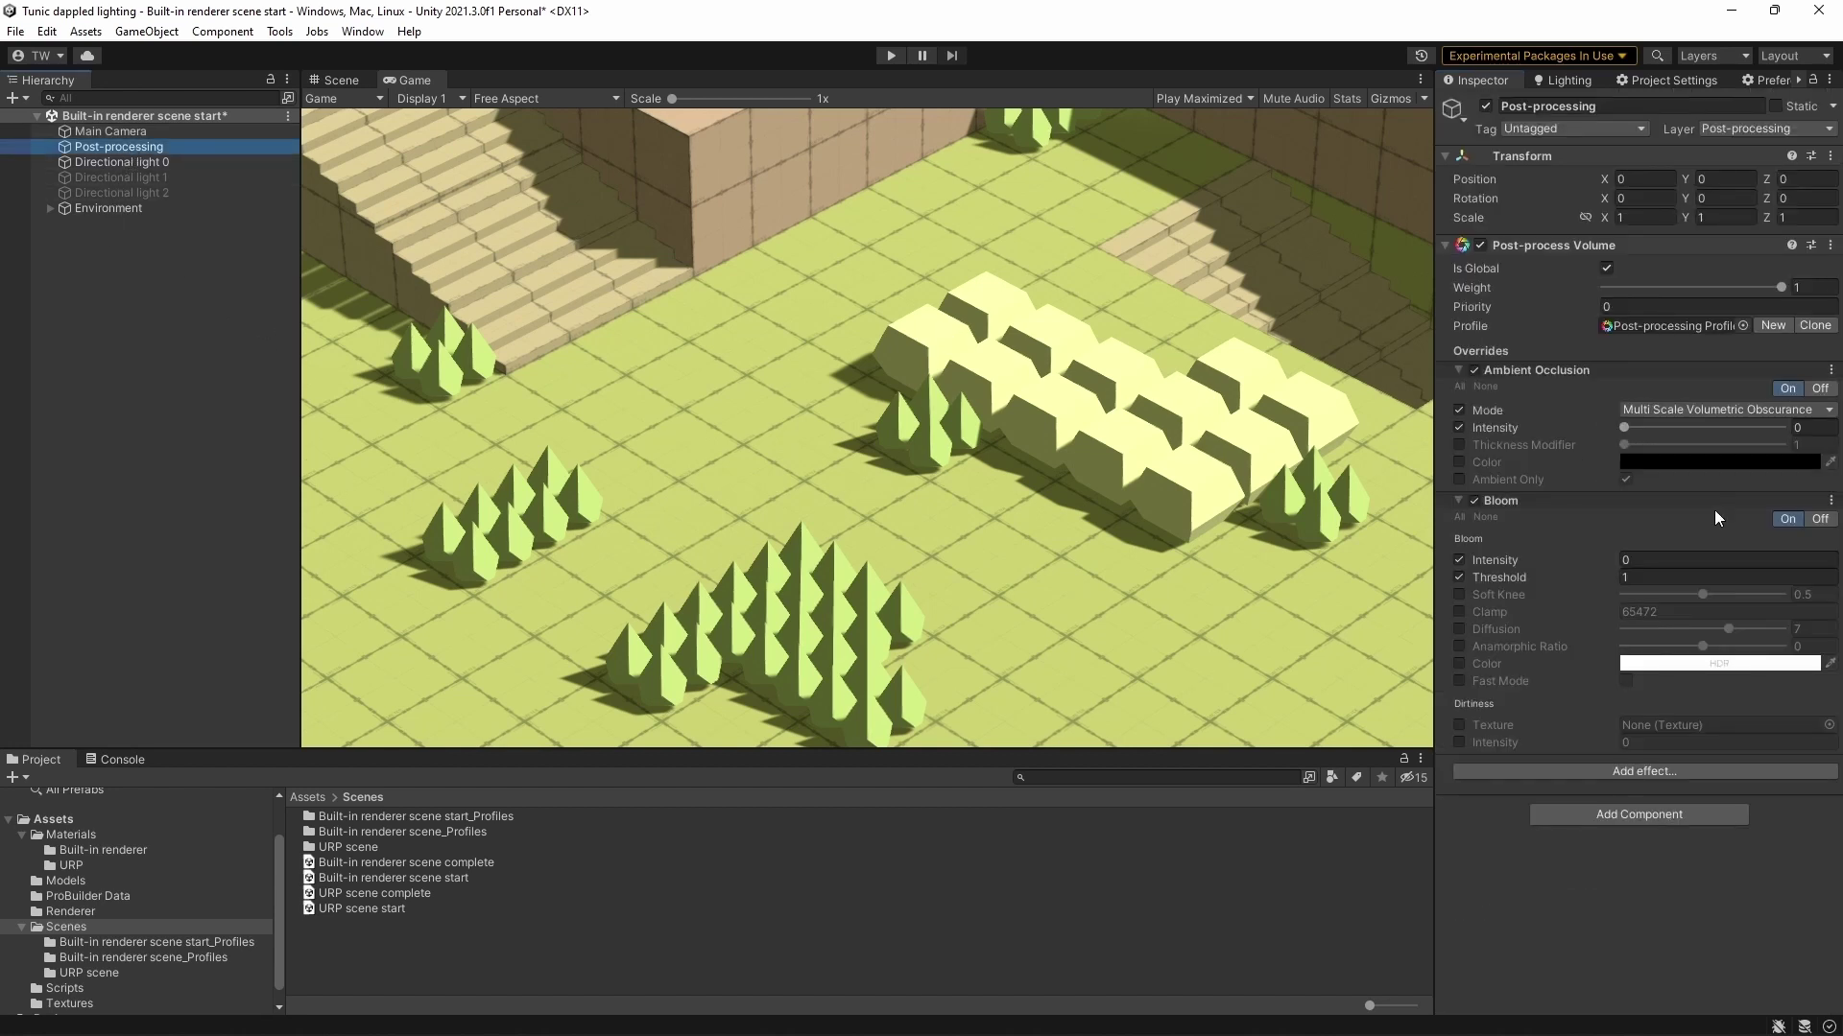
# Set AO intensity to 1, enable Thickness Modifier and Color, and set Bloom intensity to 5
pyautogui.click(1814, 429)
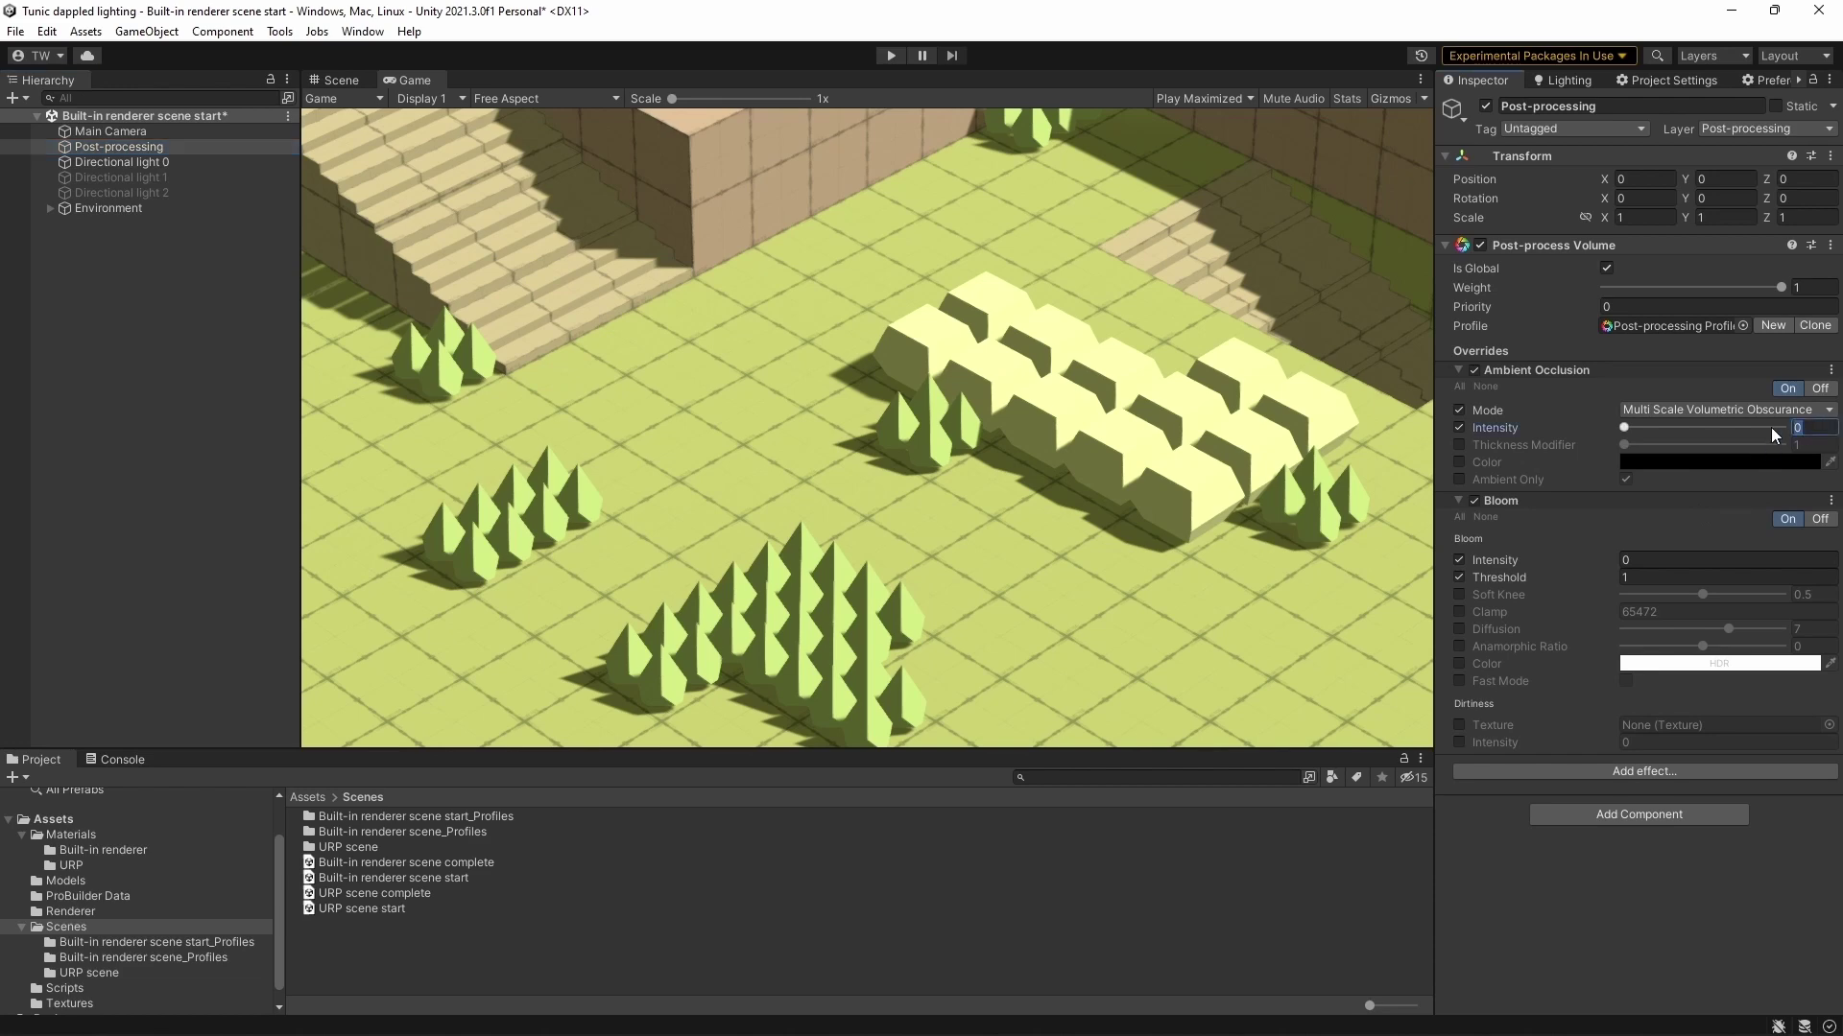
pyautogui.write('1')
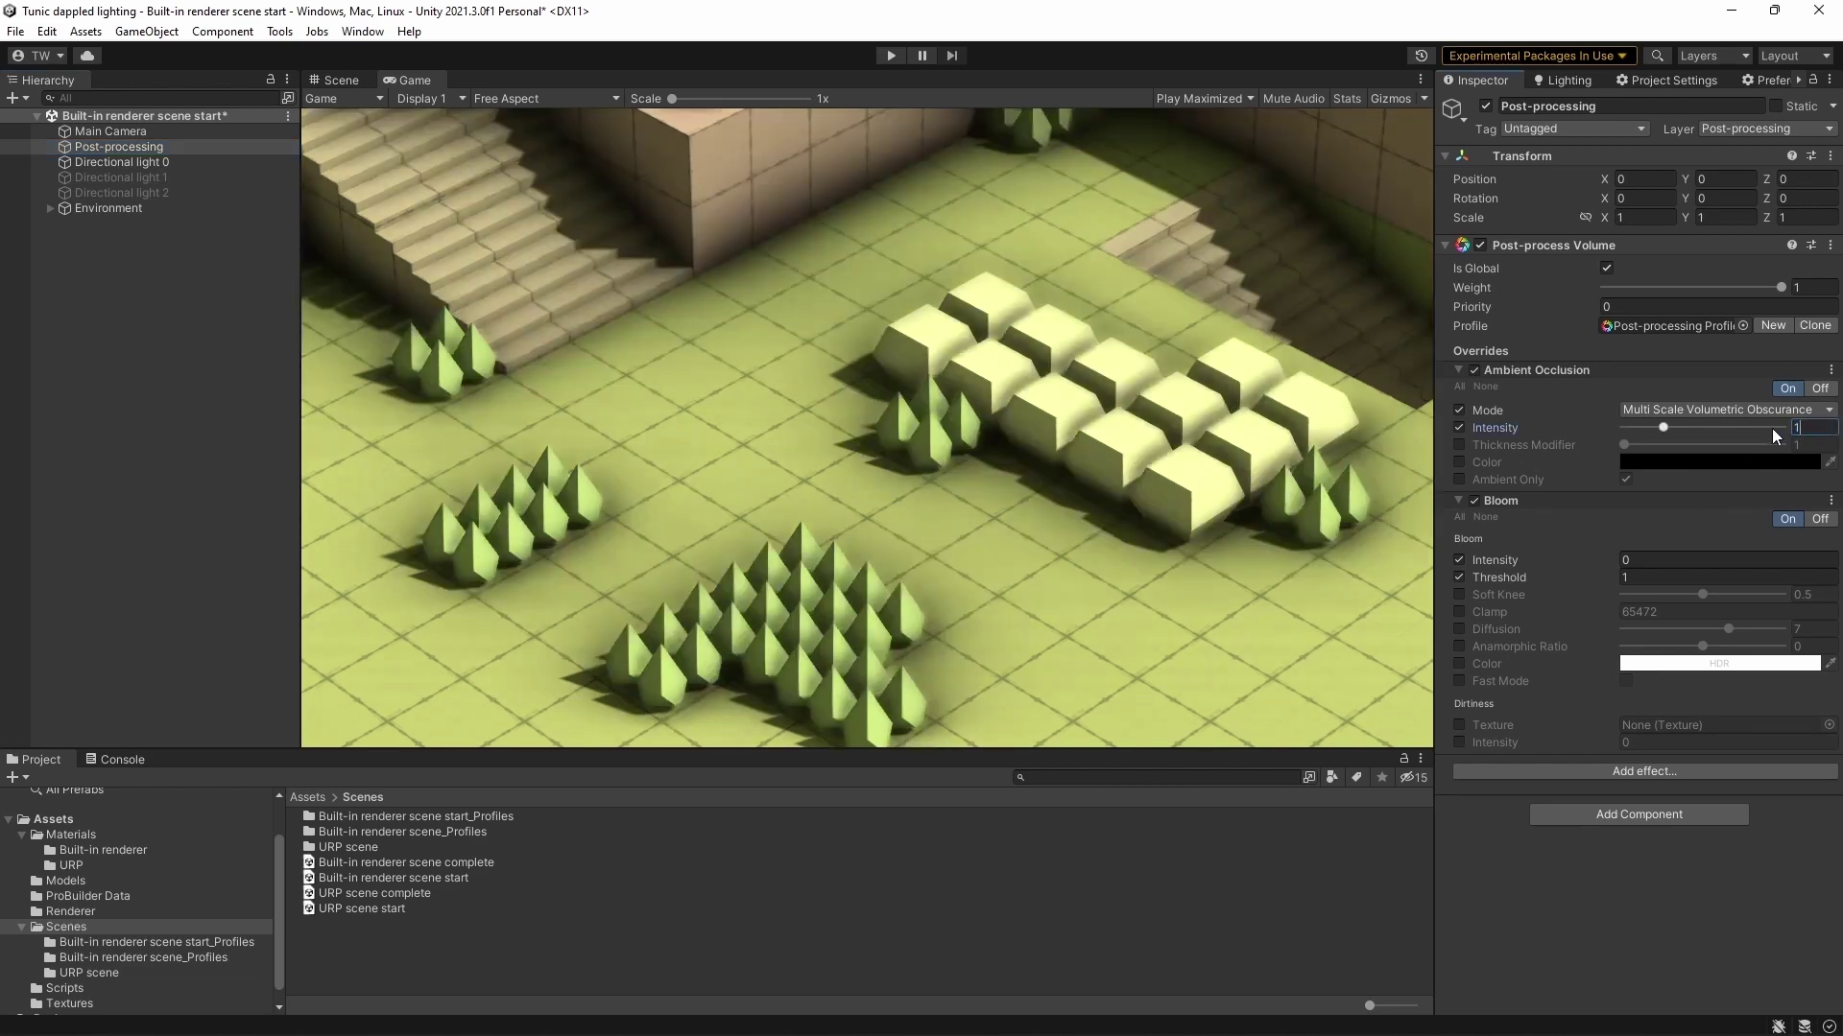
pyautogui.click(1456, 444)
pyautogui.click(1459, 464)
pyautogui.click(1646, 559)
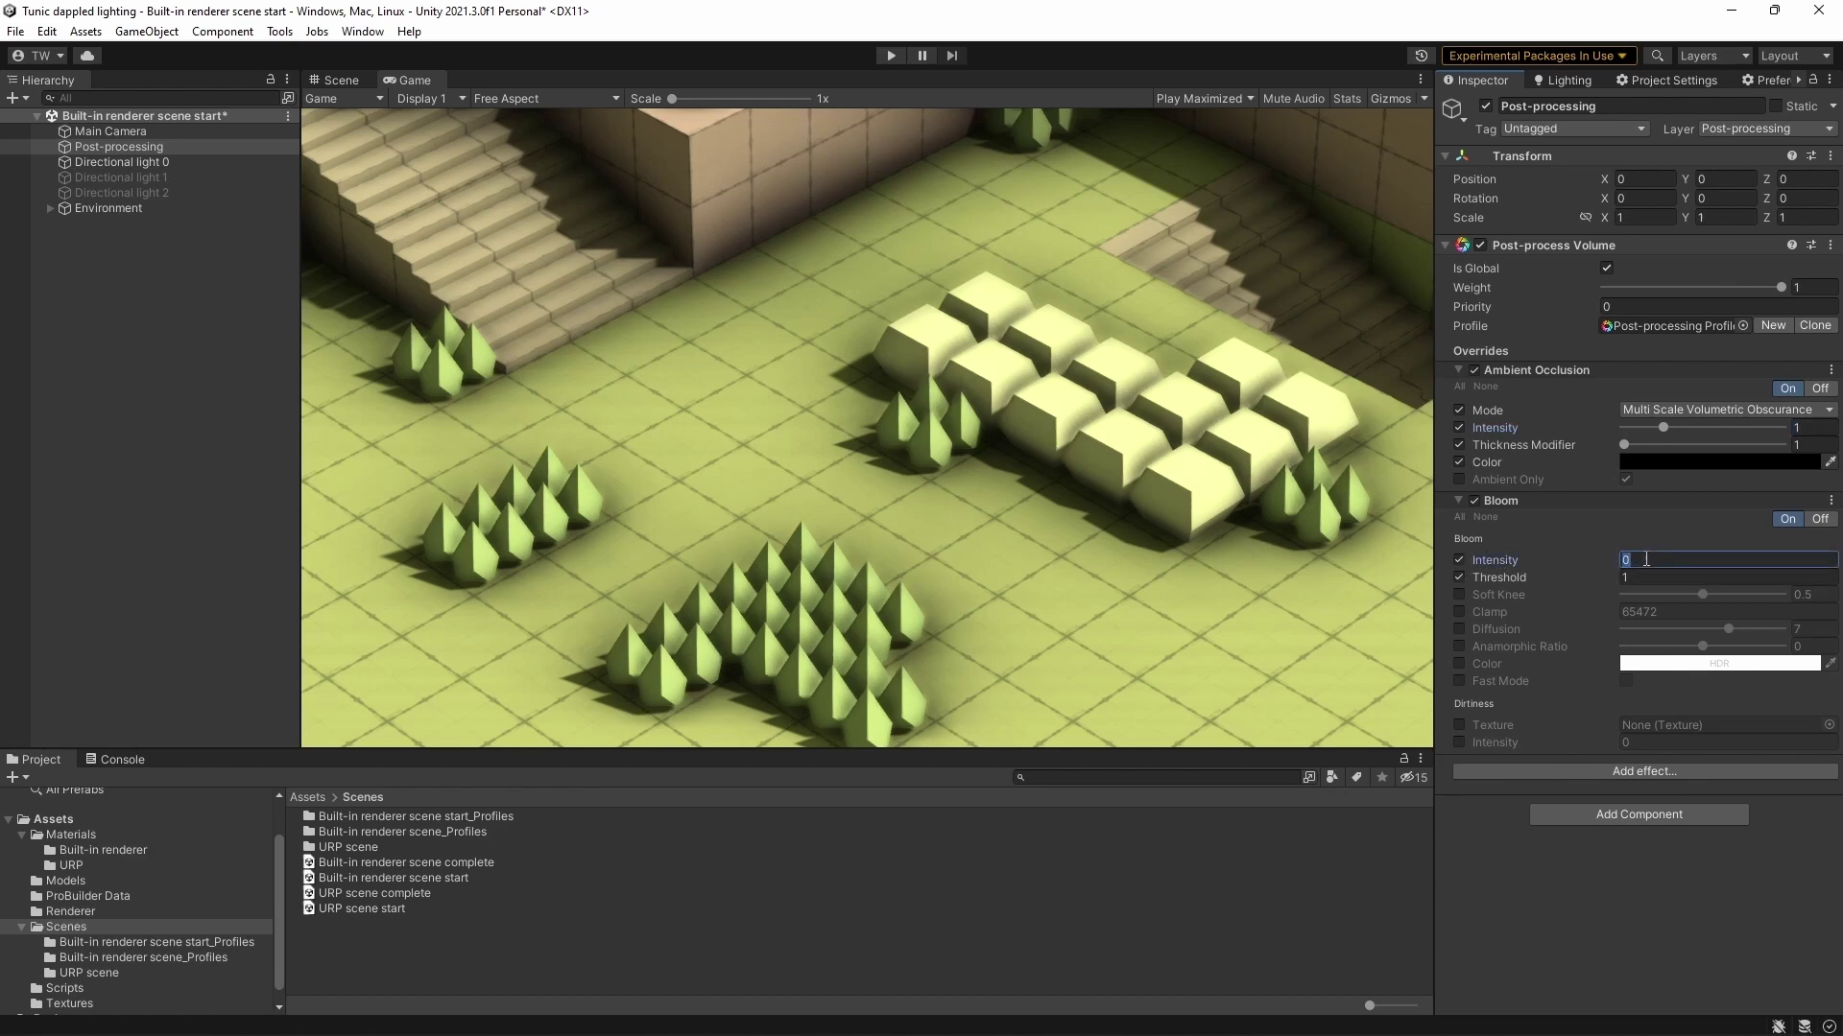
pyautogui.write('5')
pyautogui.click(1637, 579)
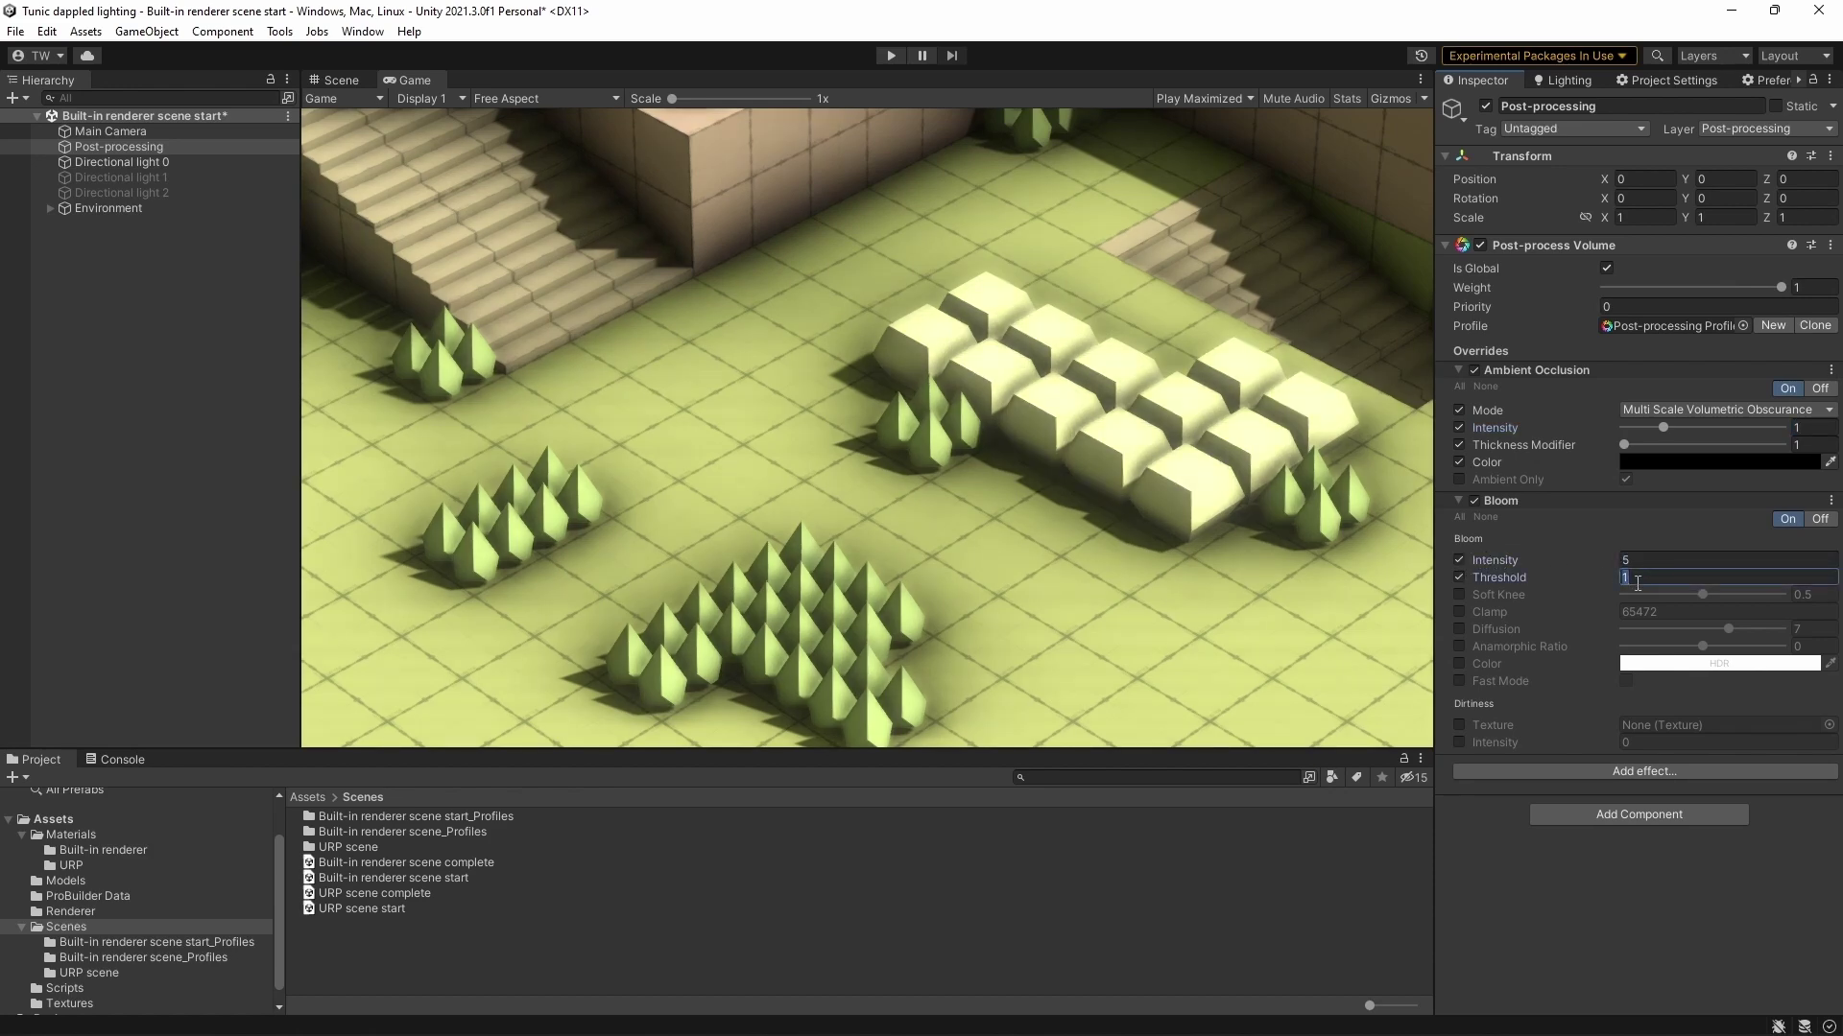
# Enter Bloom threshold 1.1, then turn off Directional light 0 and turn on Directional light 1
pyautogui.write('1.1')
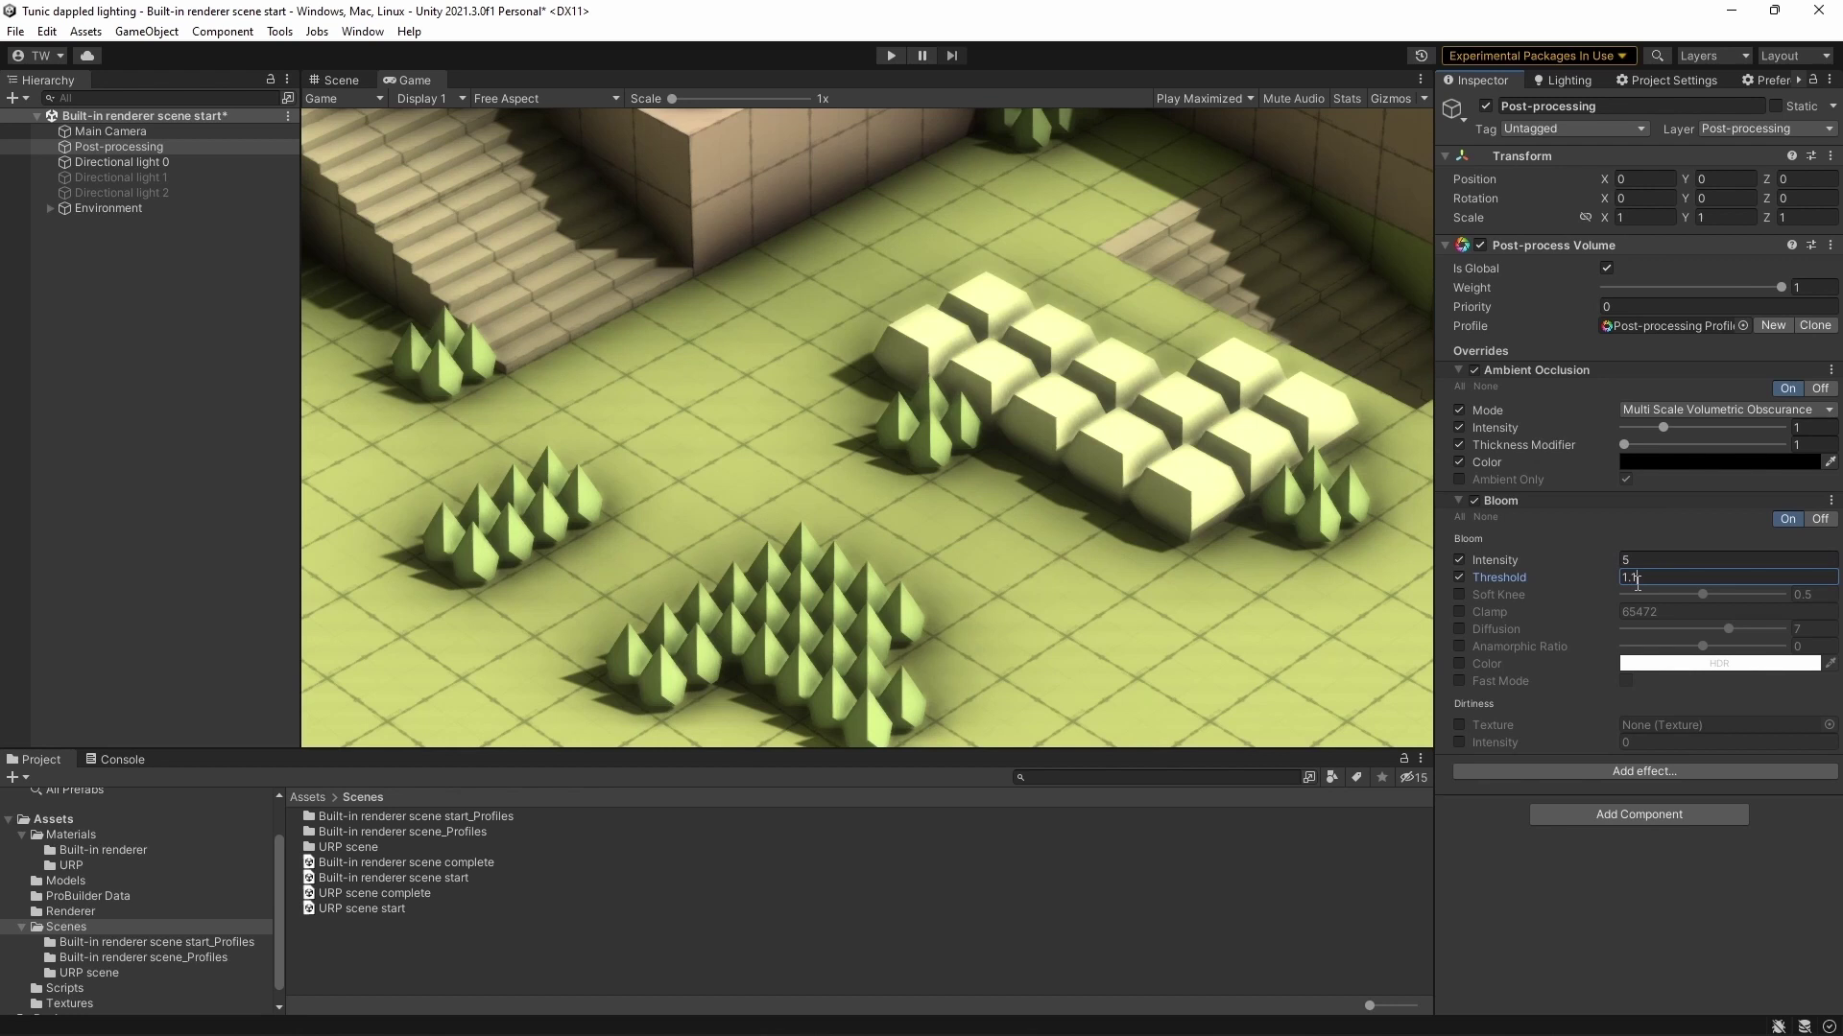
pyautogui.click(212, 446)
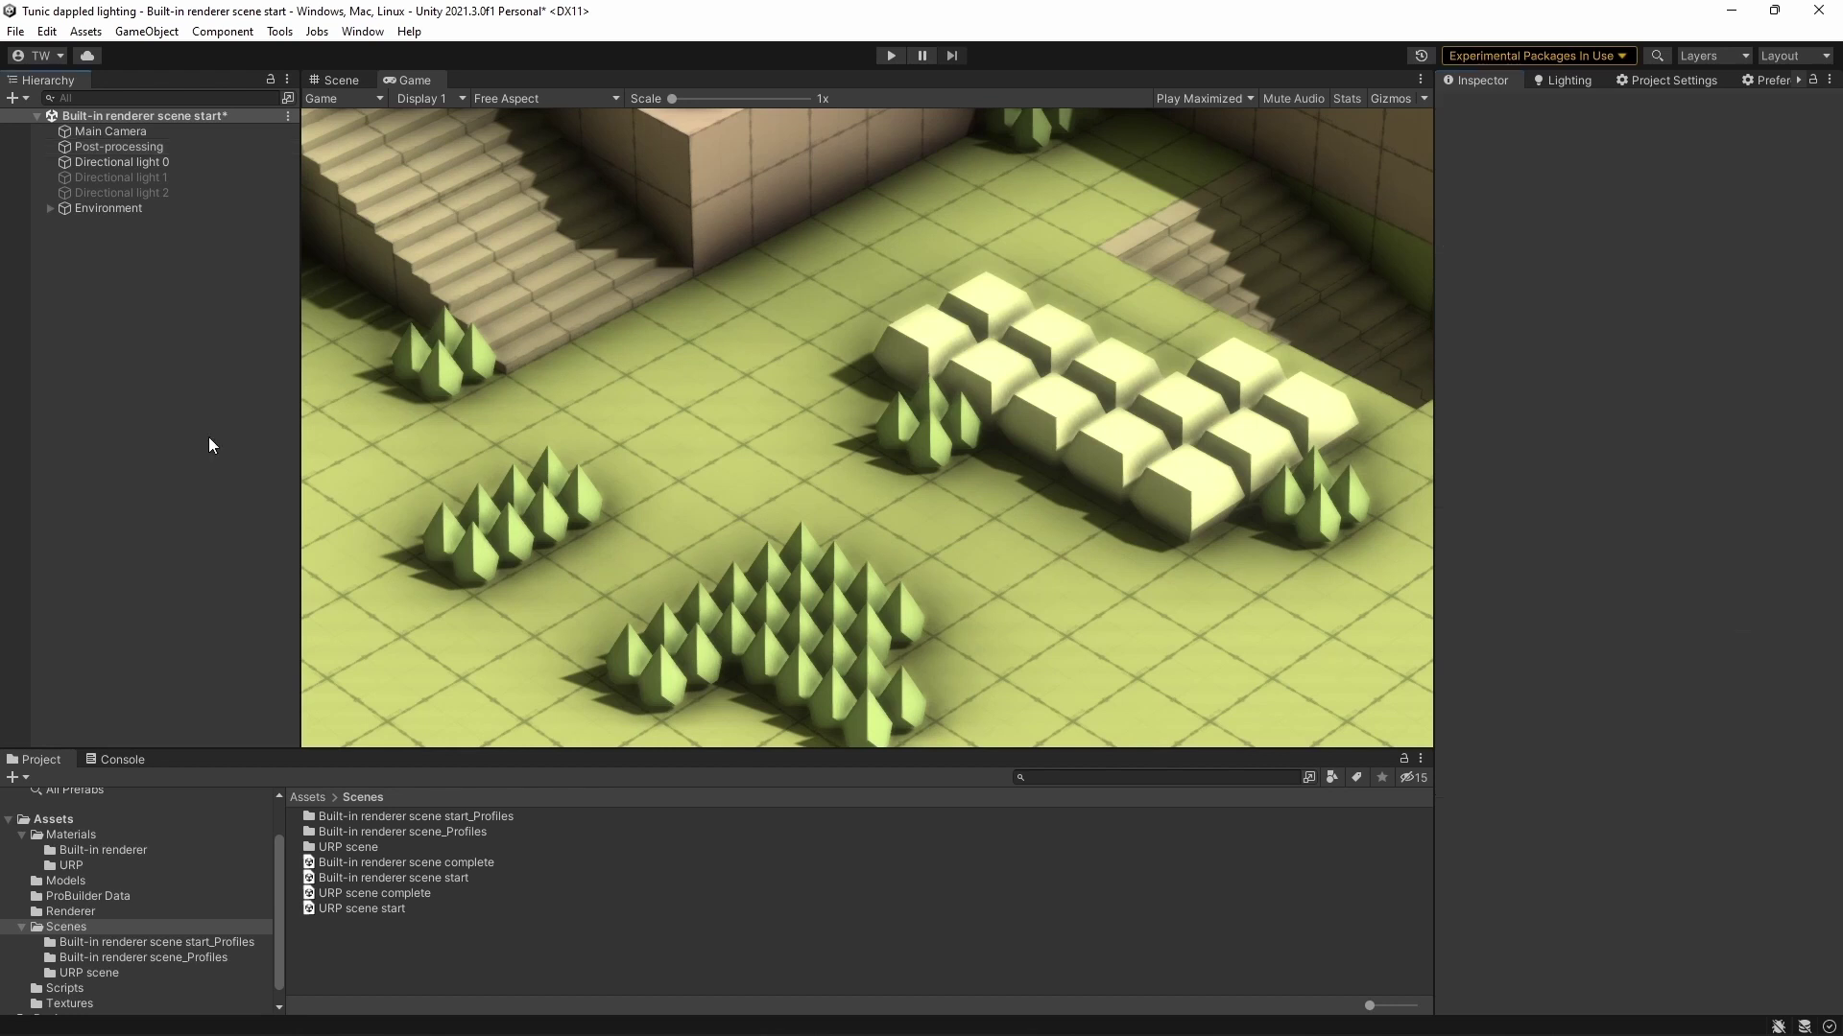
pyautogui.click(154, 161)
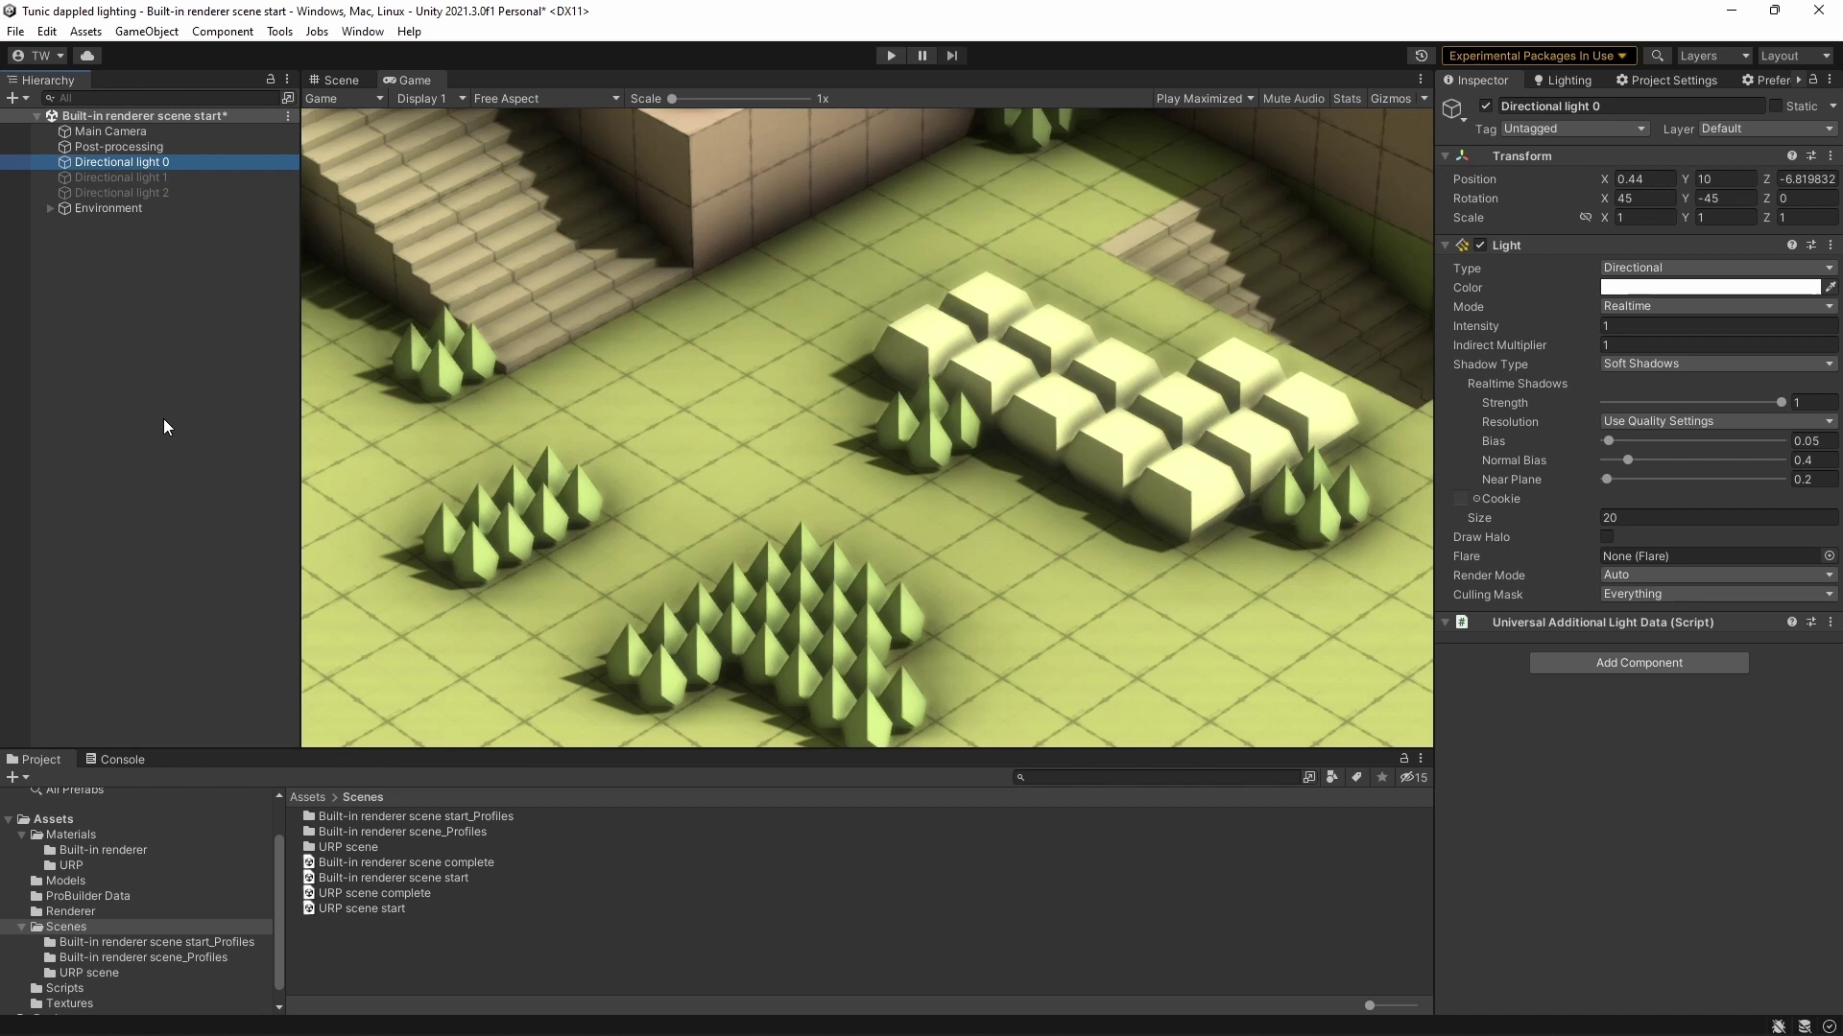
pyautogui.click(1486, 106)
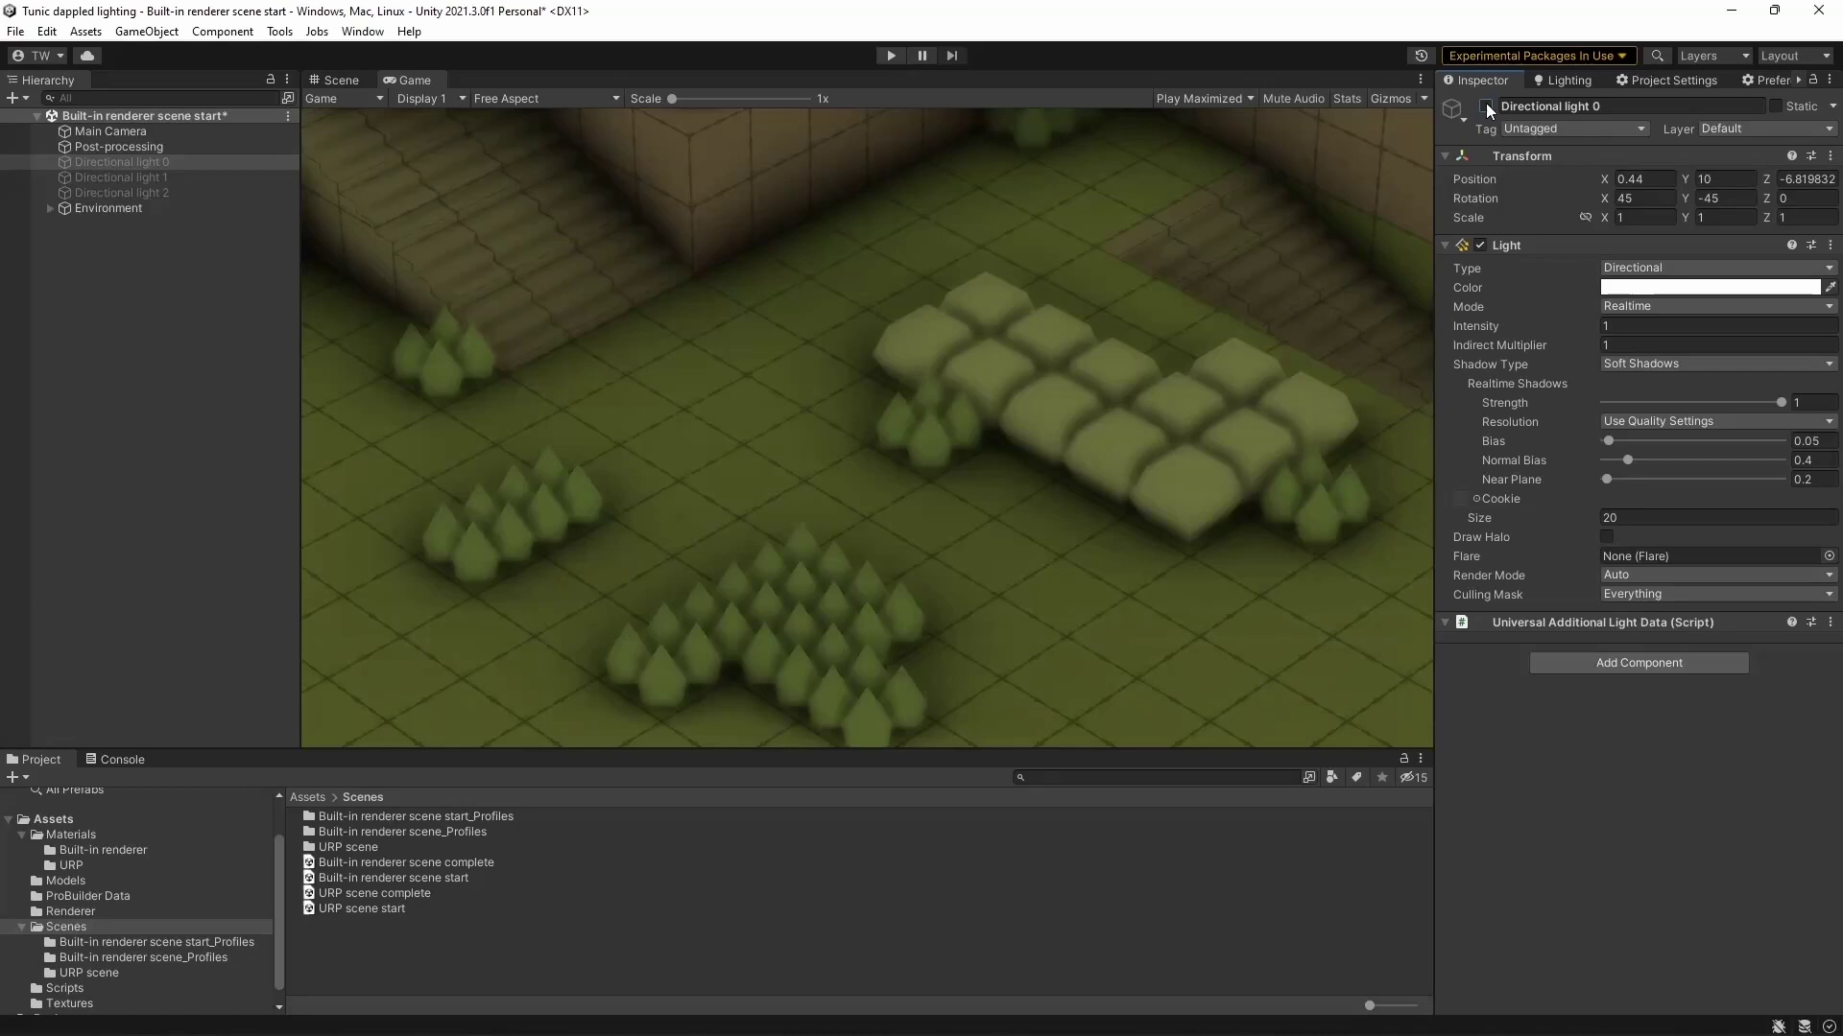
pyautogui.click(135, 179)
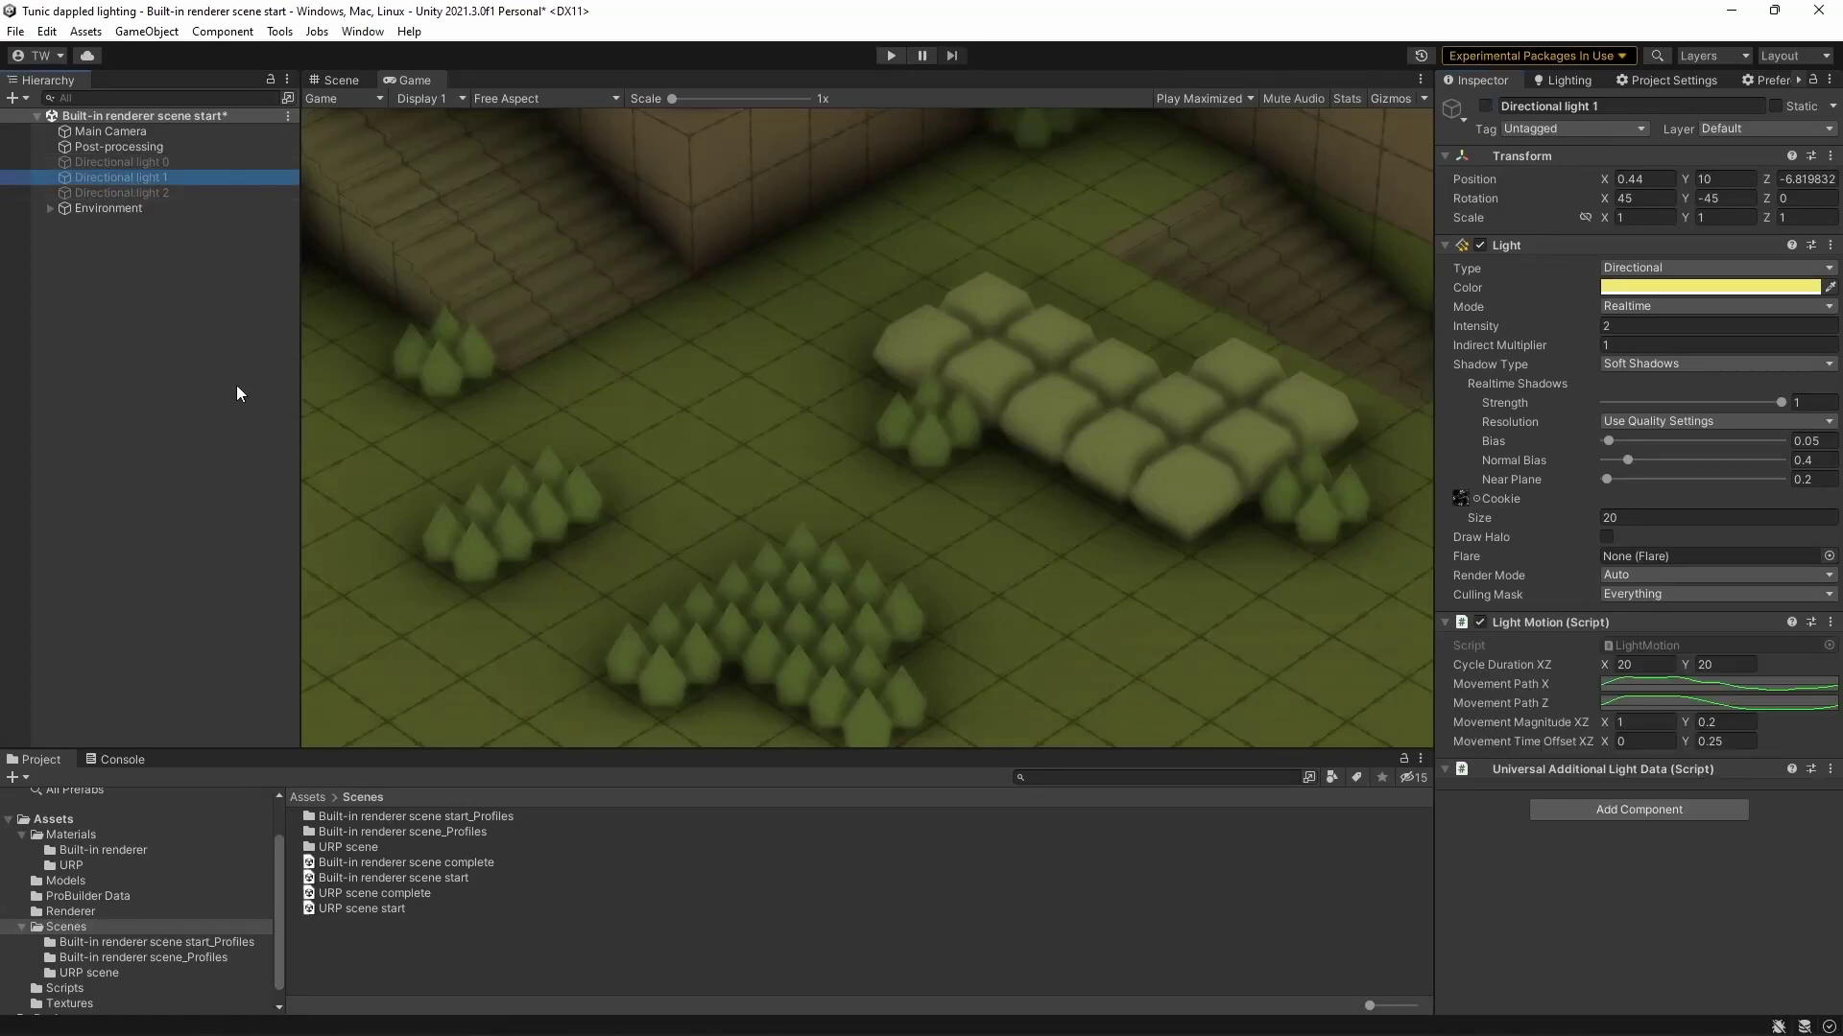
pyautogui.click(1486, 103)
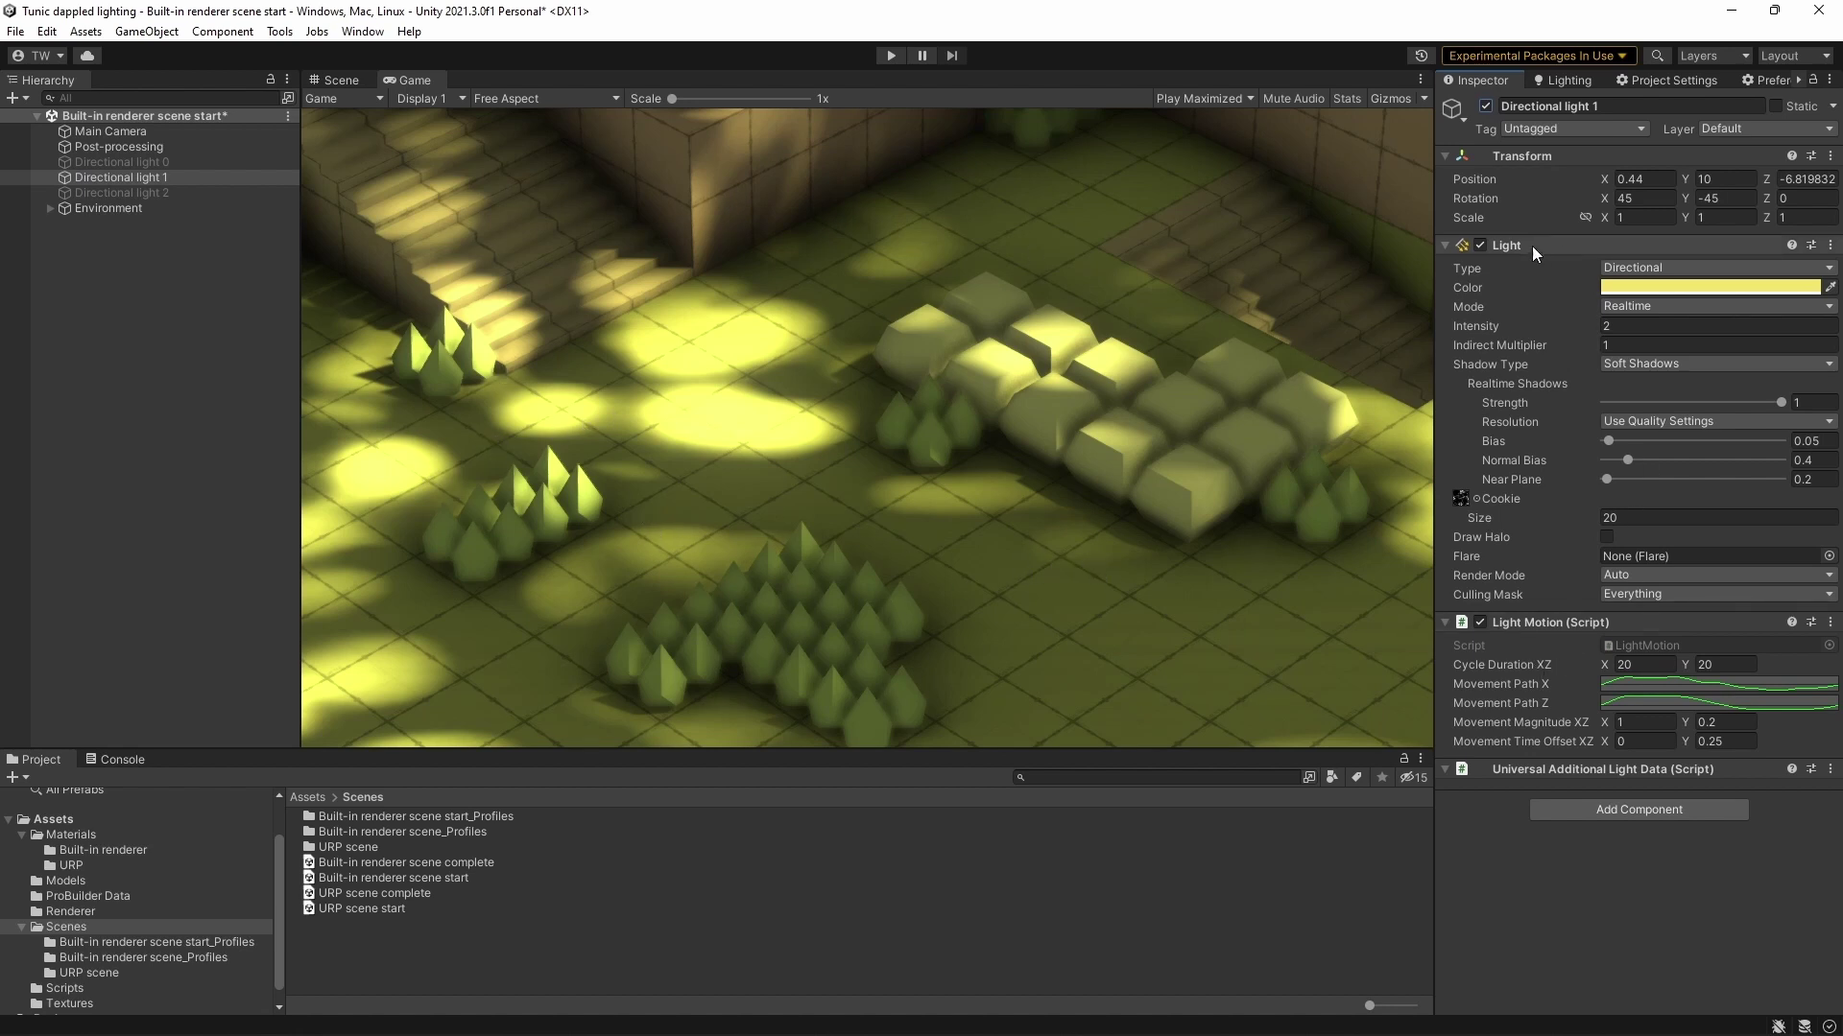
# Check Directional light 1's colour, locate its cookie texture, and view the texture source page
pyautogui.click(1657, 288)
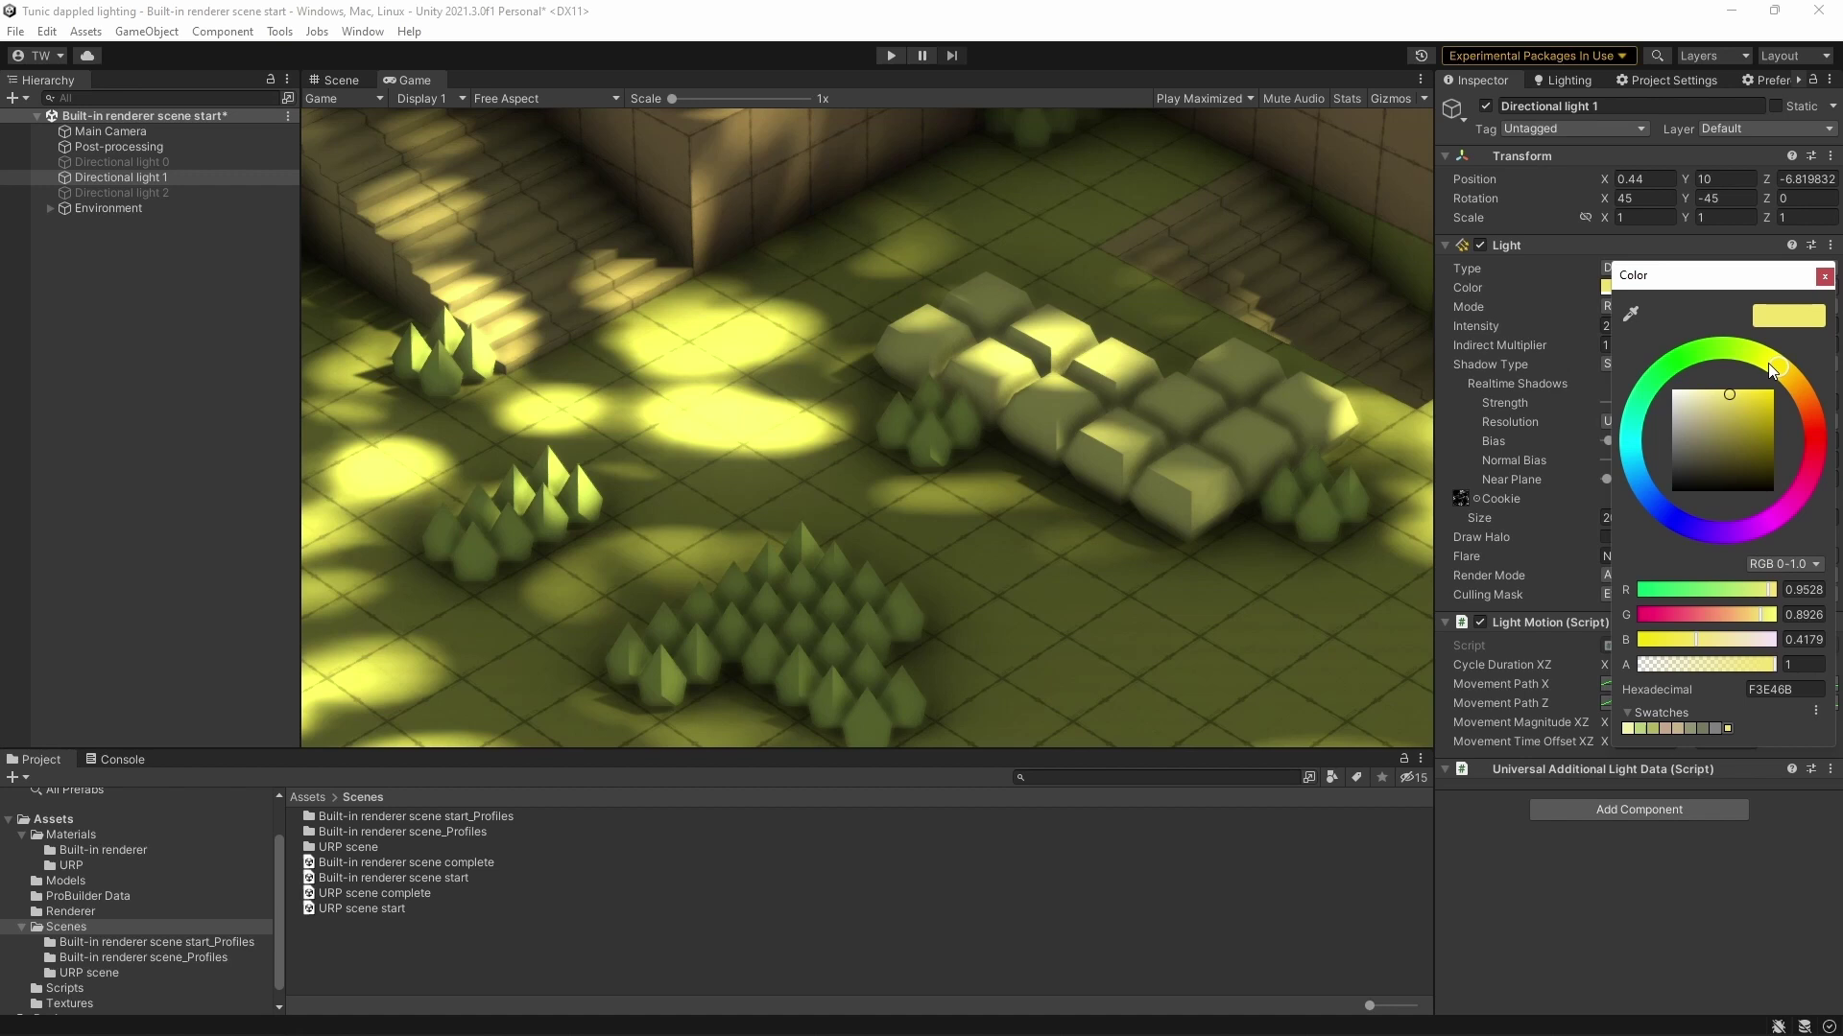
pyautogui.click(1824, 277)
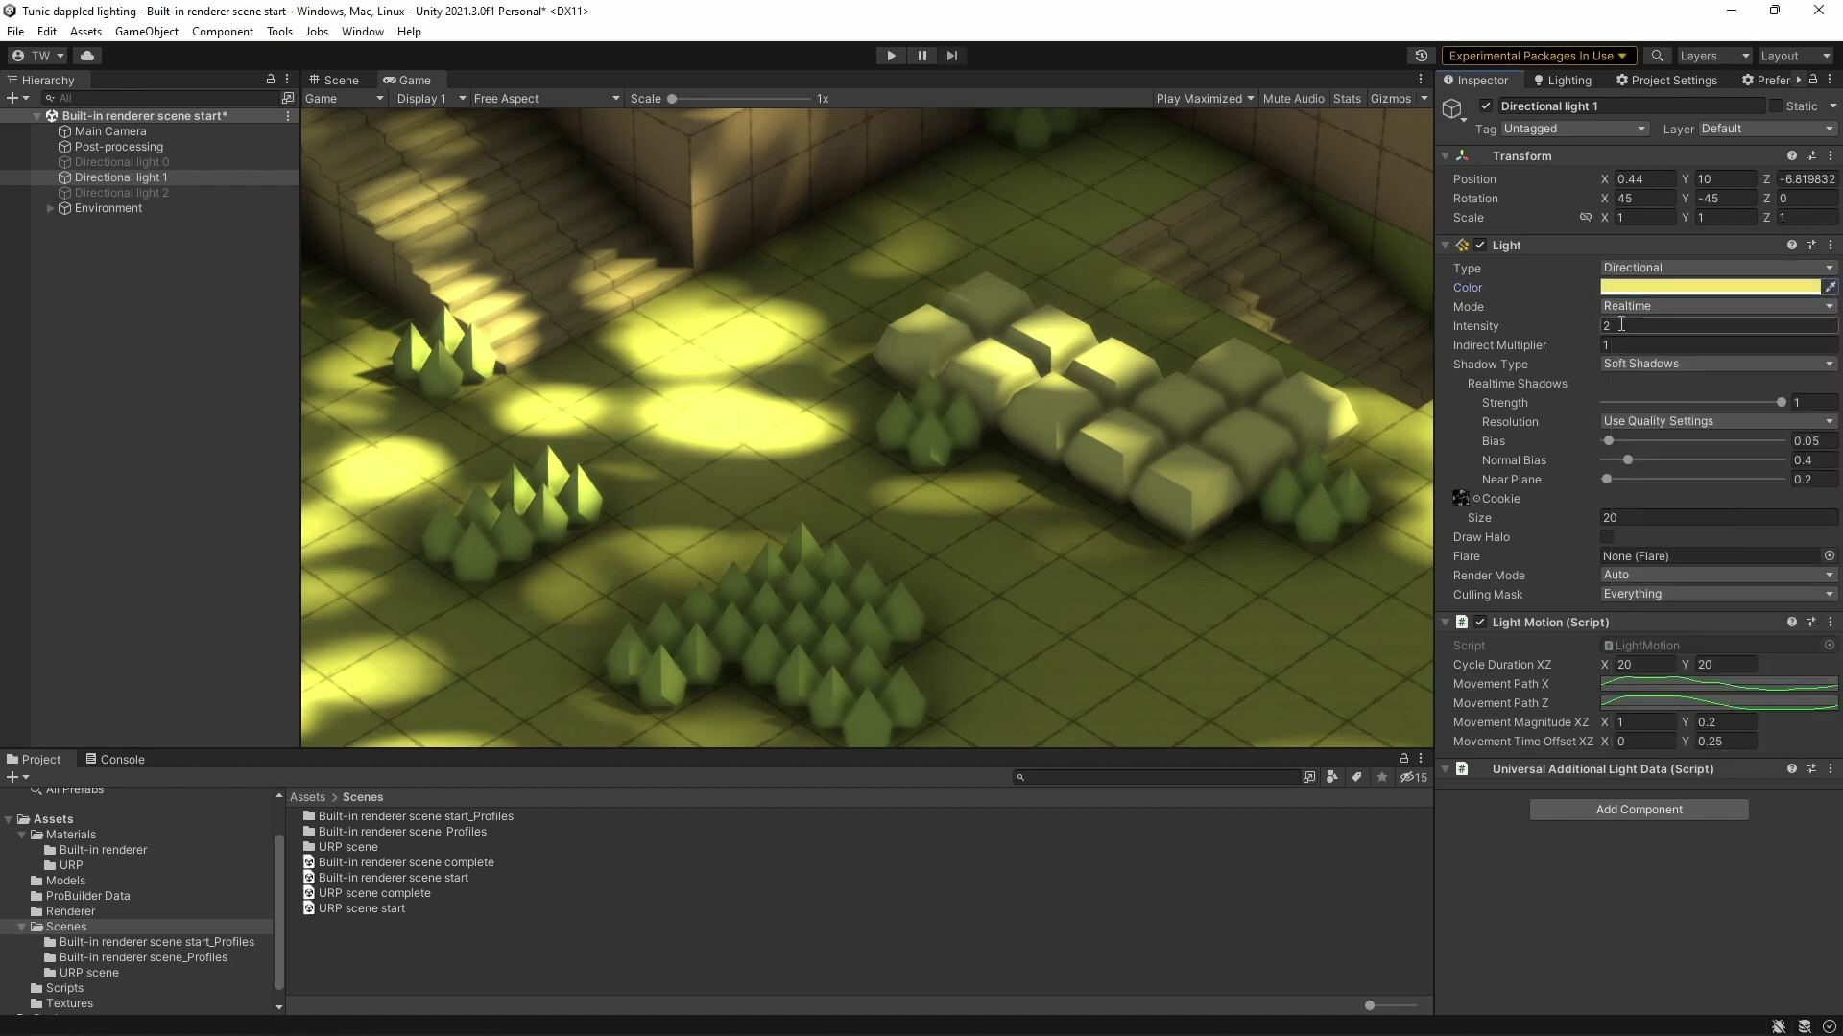
pyautogui.doubleClick(1460, 497)
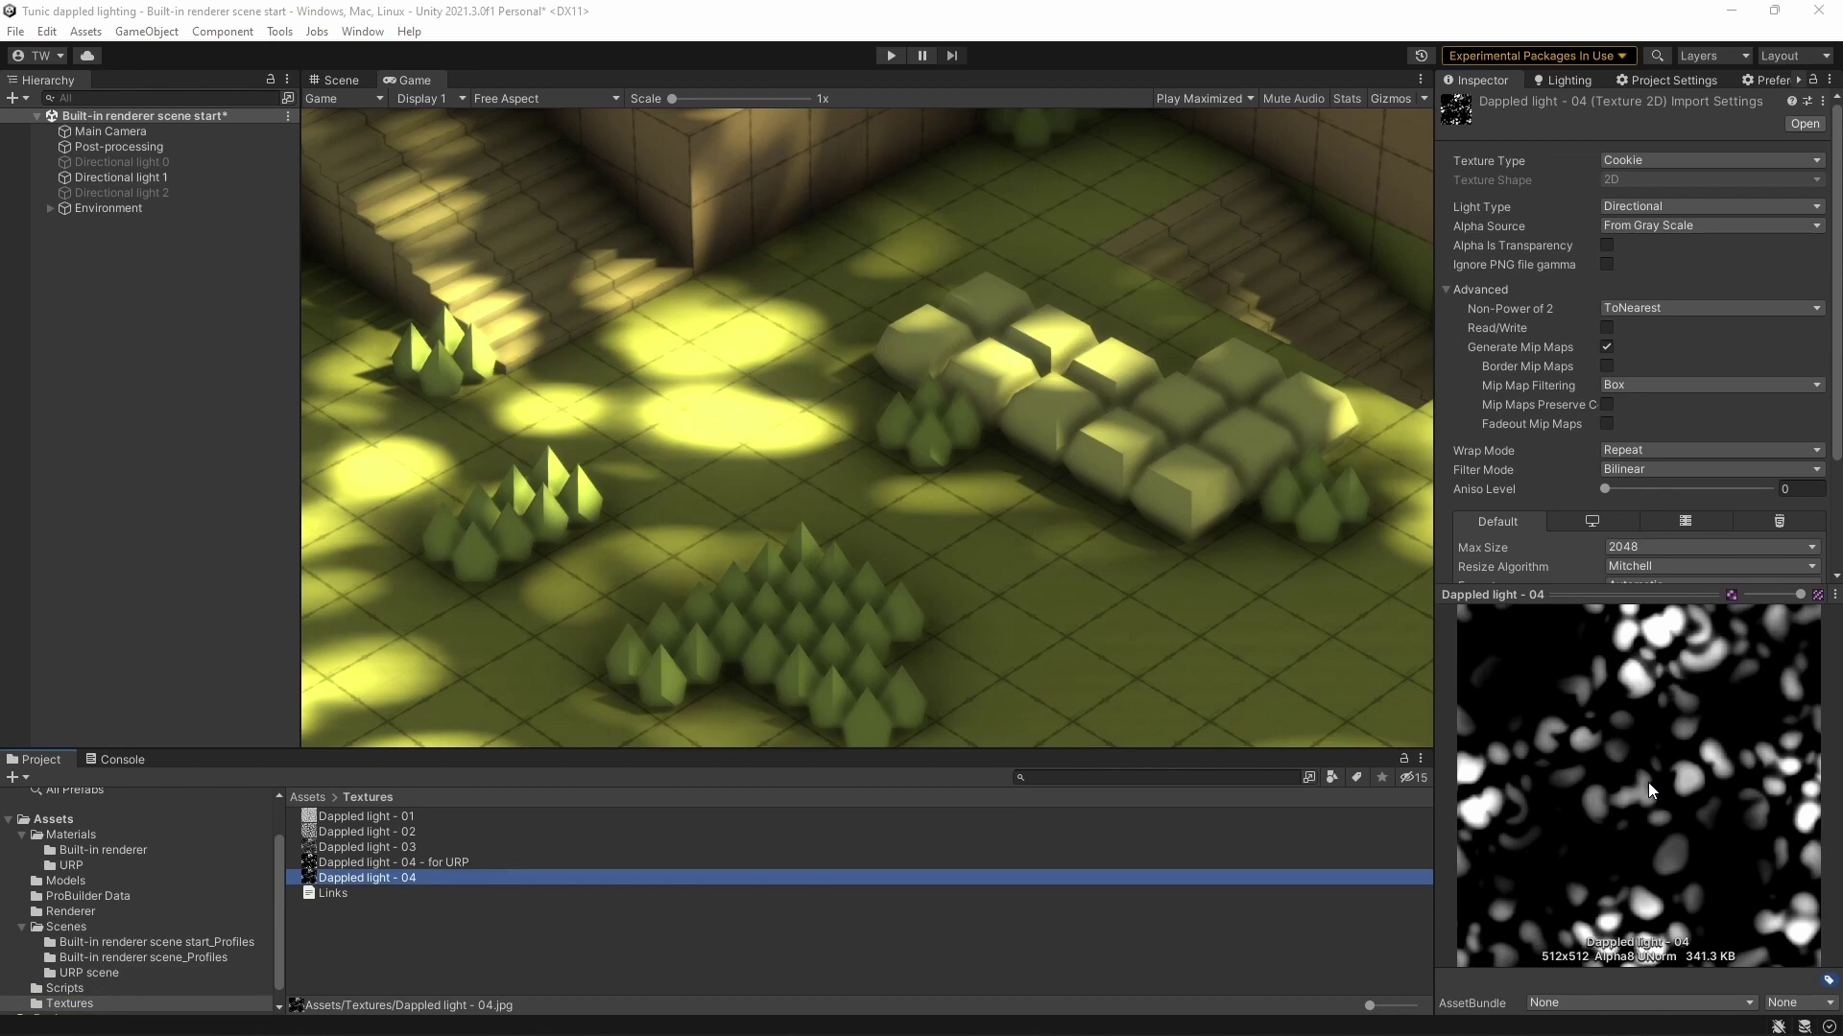
pyautogui.hotkey('alt', 'Tab')
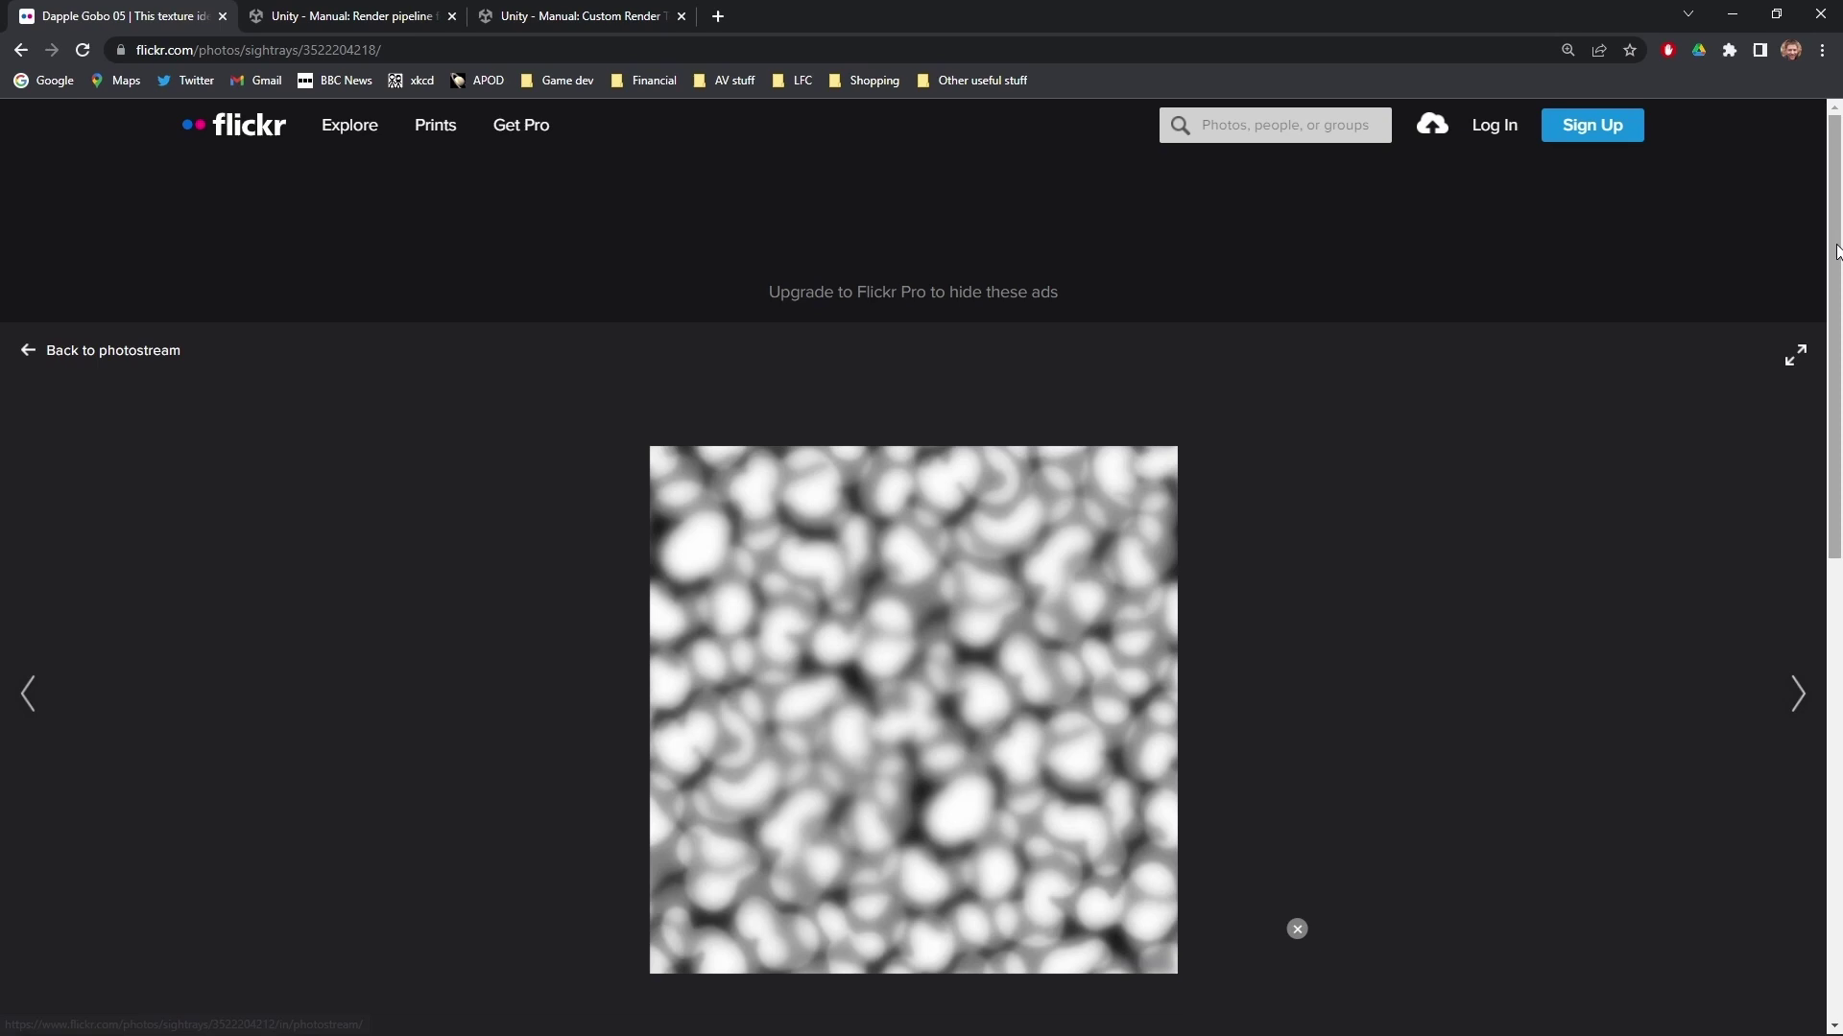
pyautogui.scroll(-5, 921, 576)
pyautogui.scroll(-3, 921, 575)
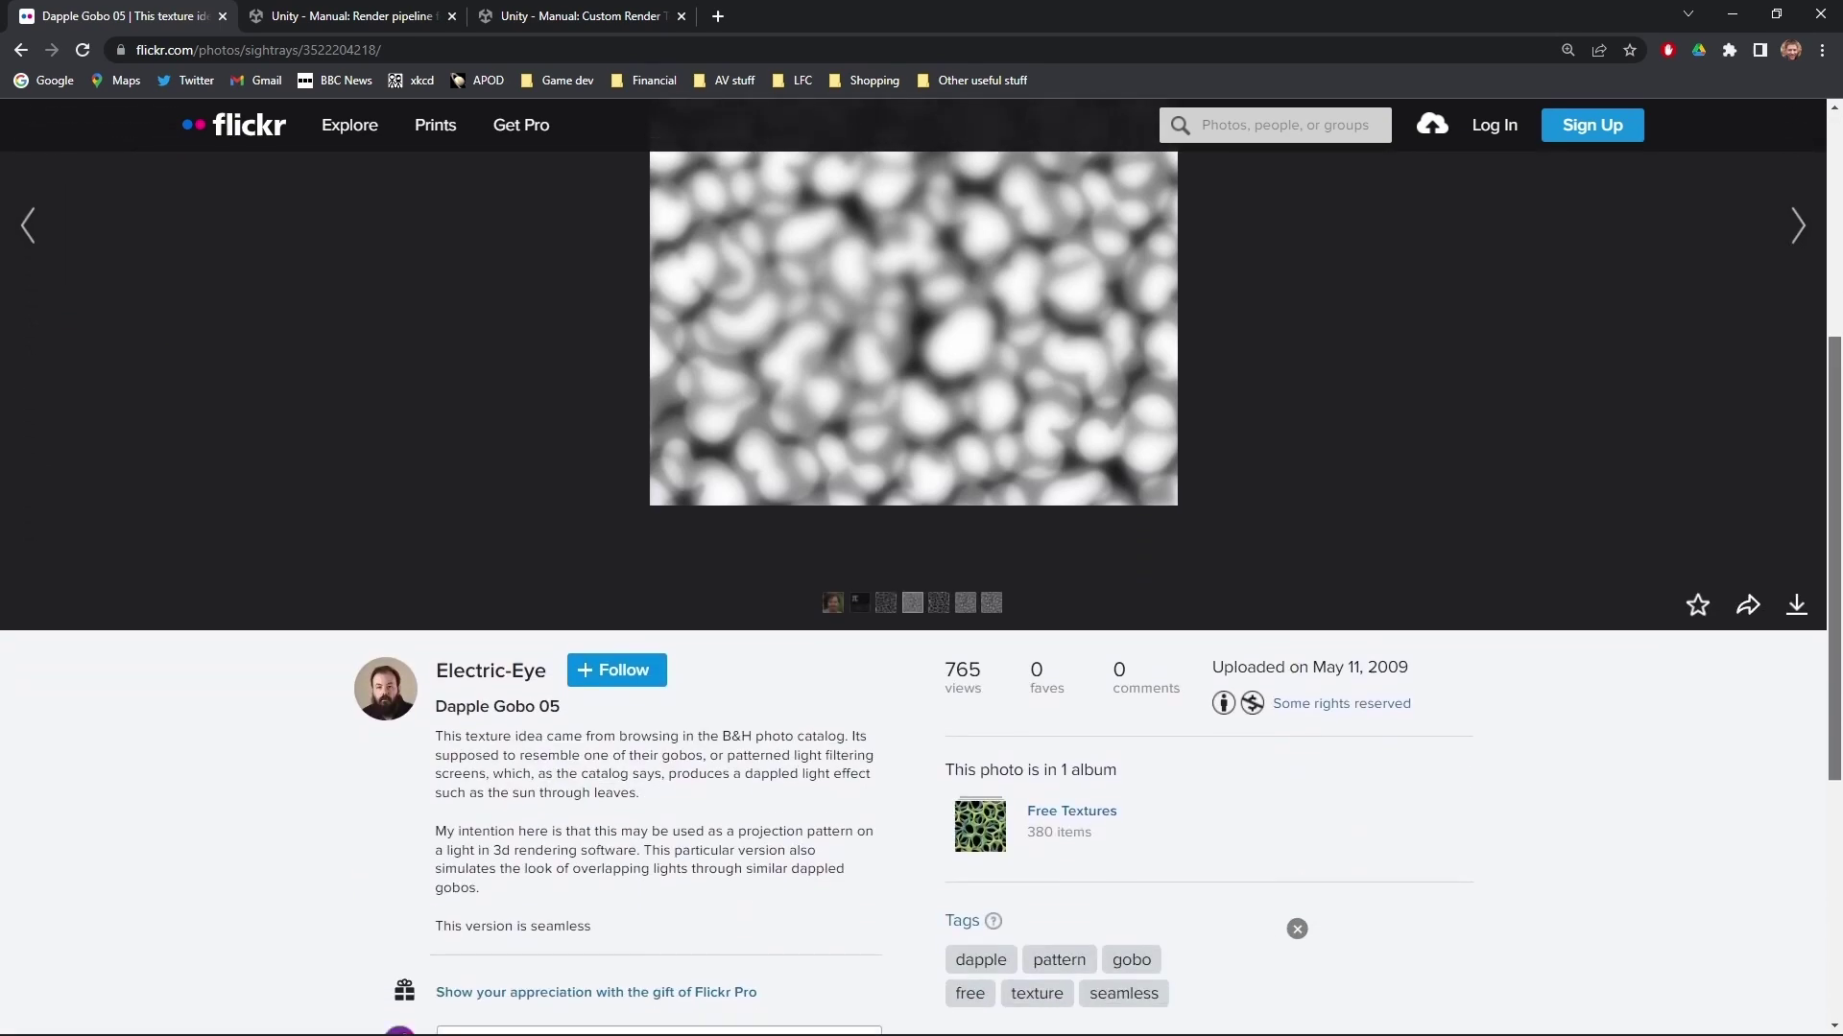
# Back in Unity, look through the Dappled light textures and select Dappled light - 04
pyautogui.hotkey('alt', 'Tab')
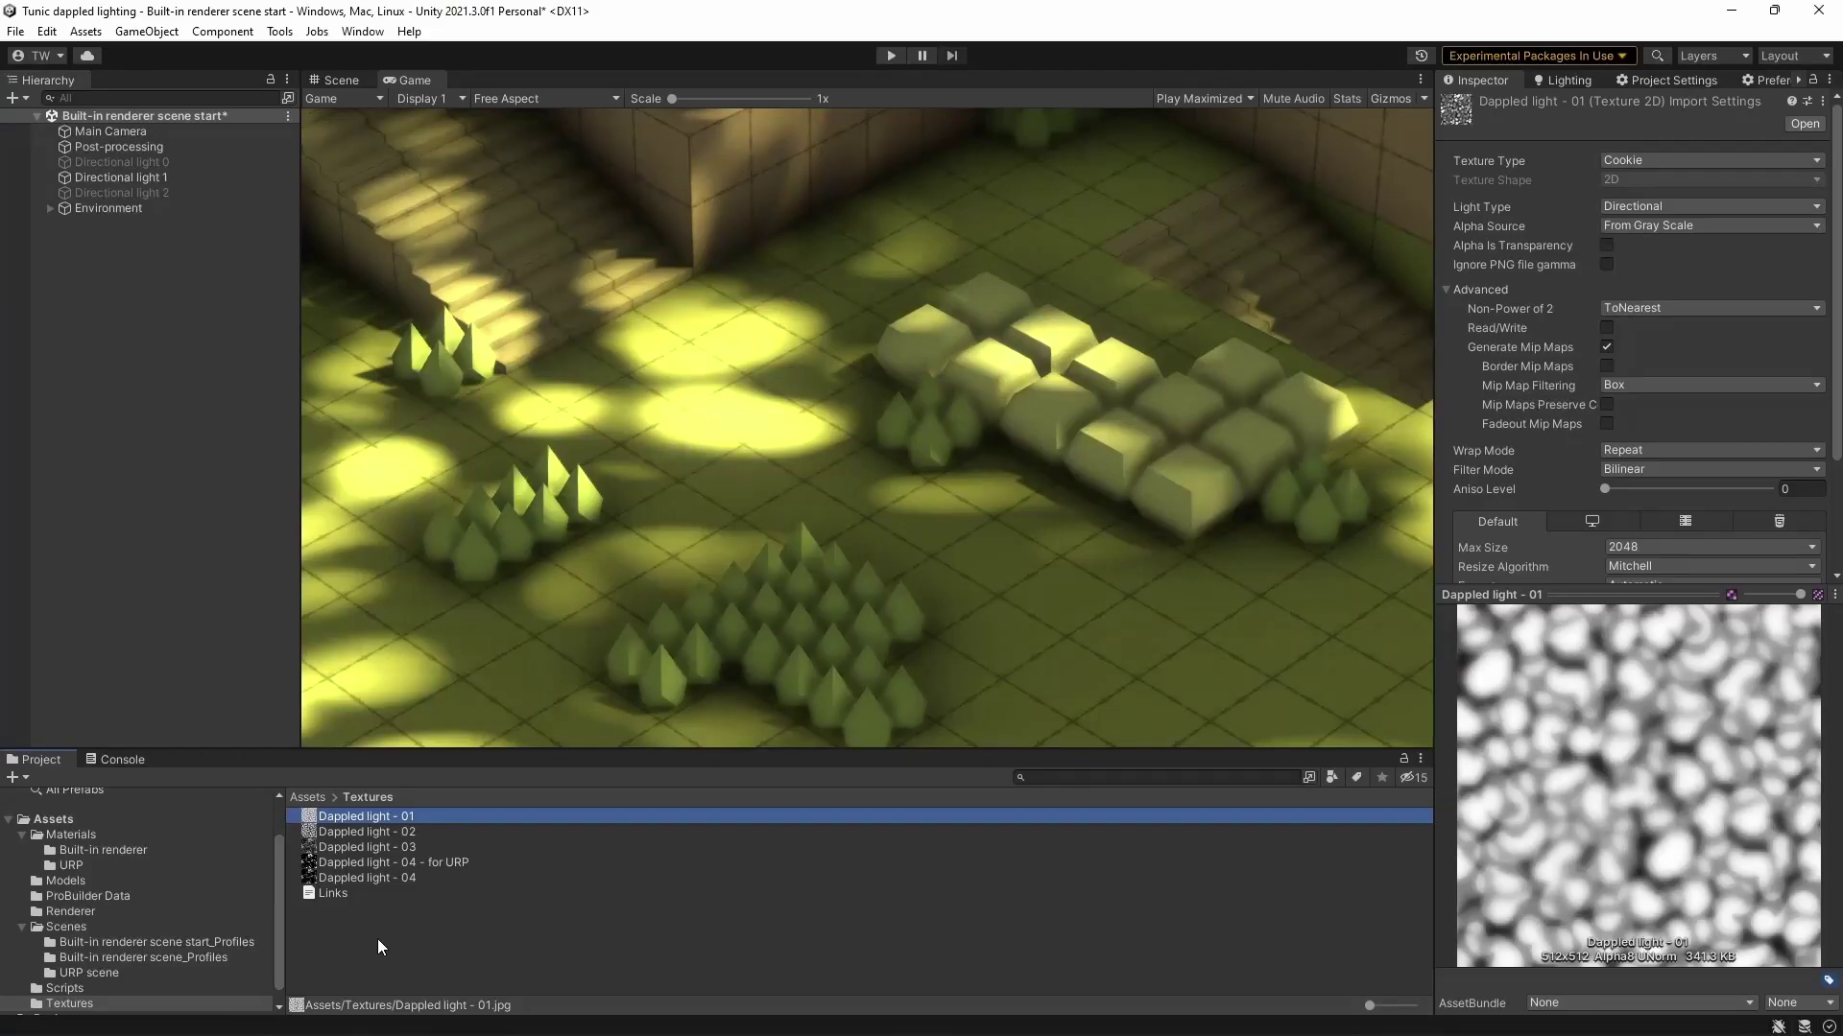
pyautogui.click(404, 834)
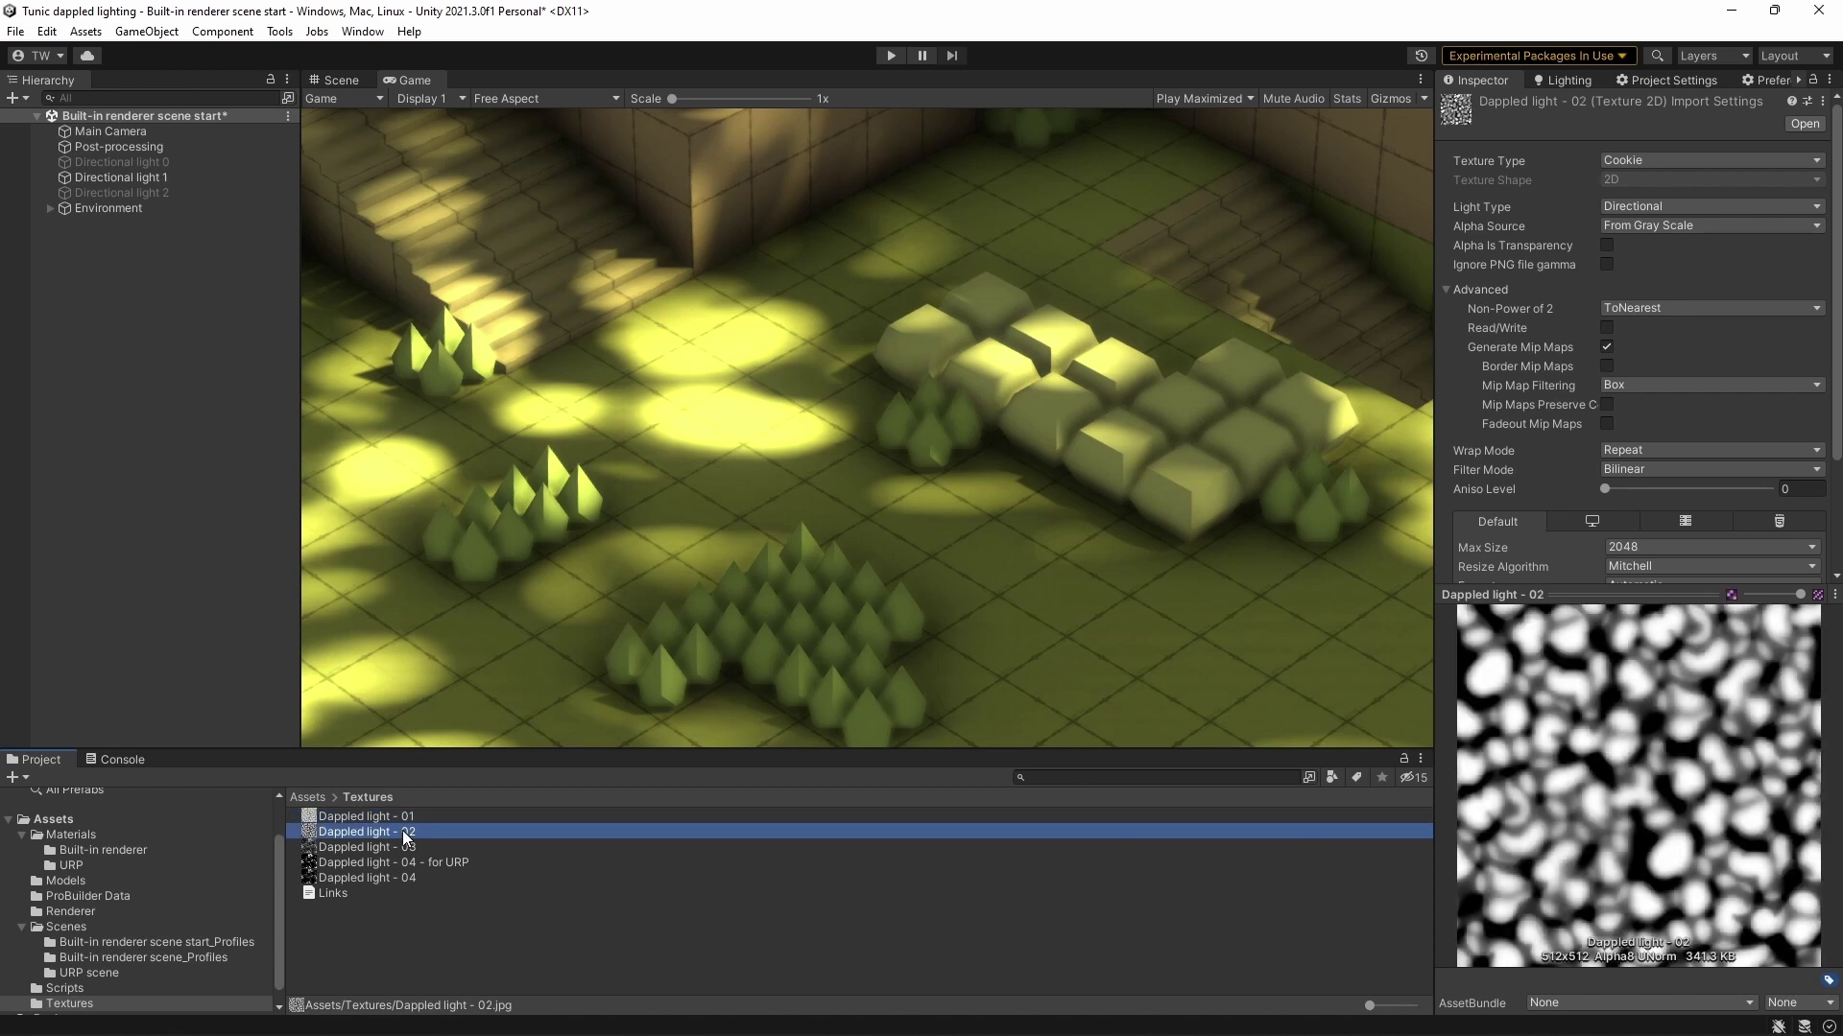
pyautogui.click(403, 849)
pyautogui.click(401, 876)
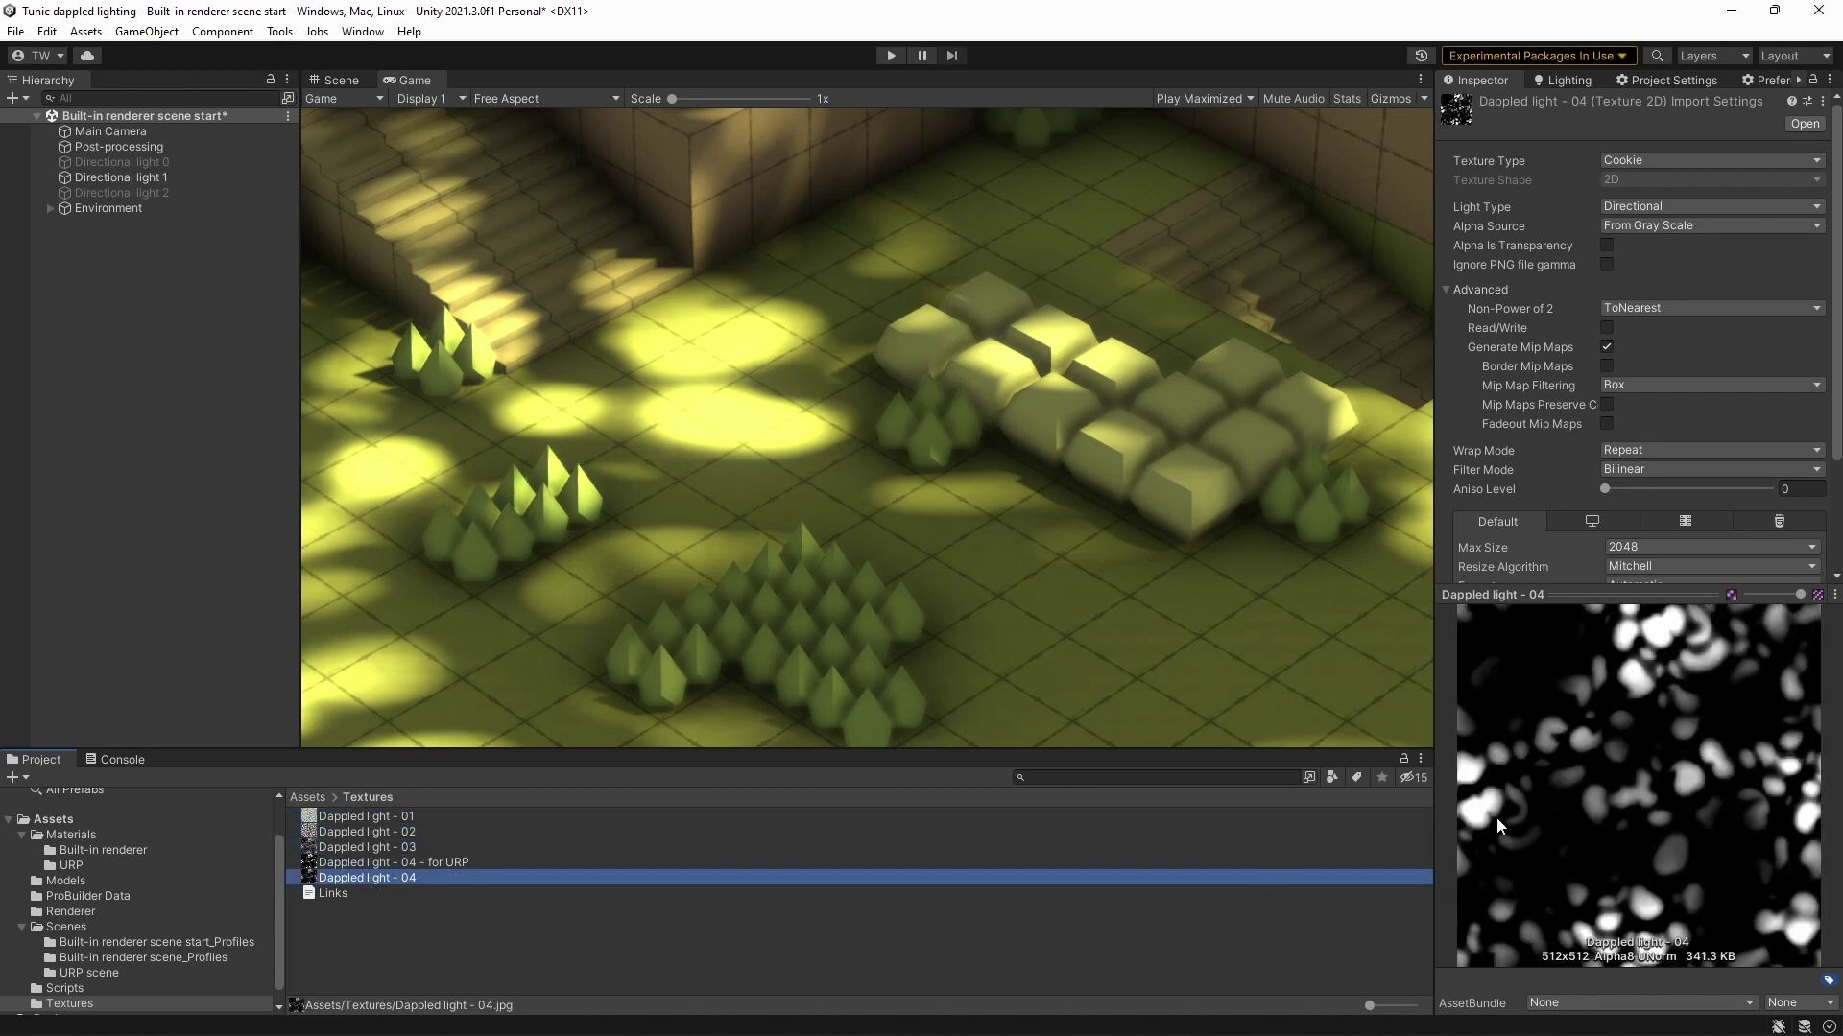
# Keep Dappled light - 04 as a Cookie texture with alpha source From Gray Scale
pyautogui.click(1649, 159)
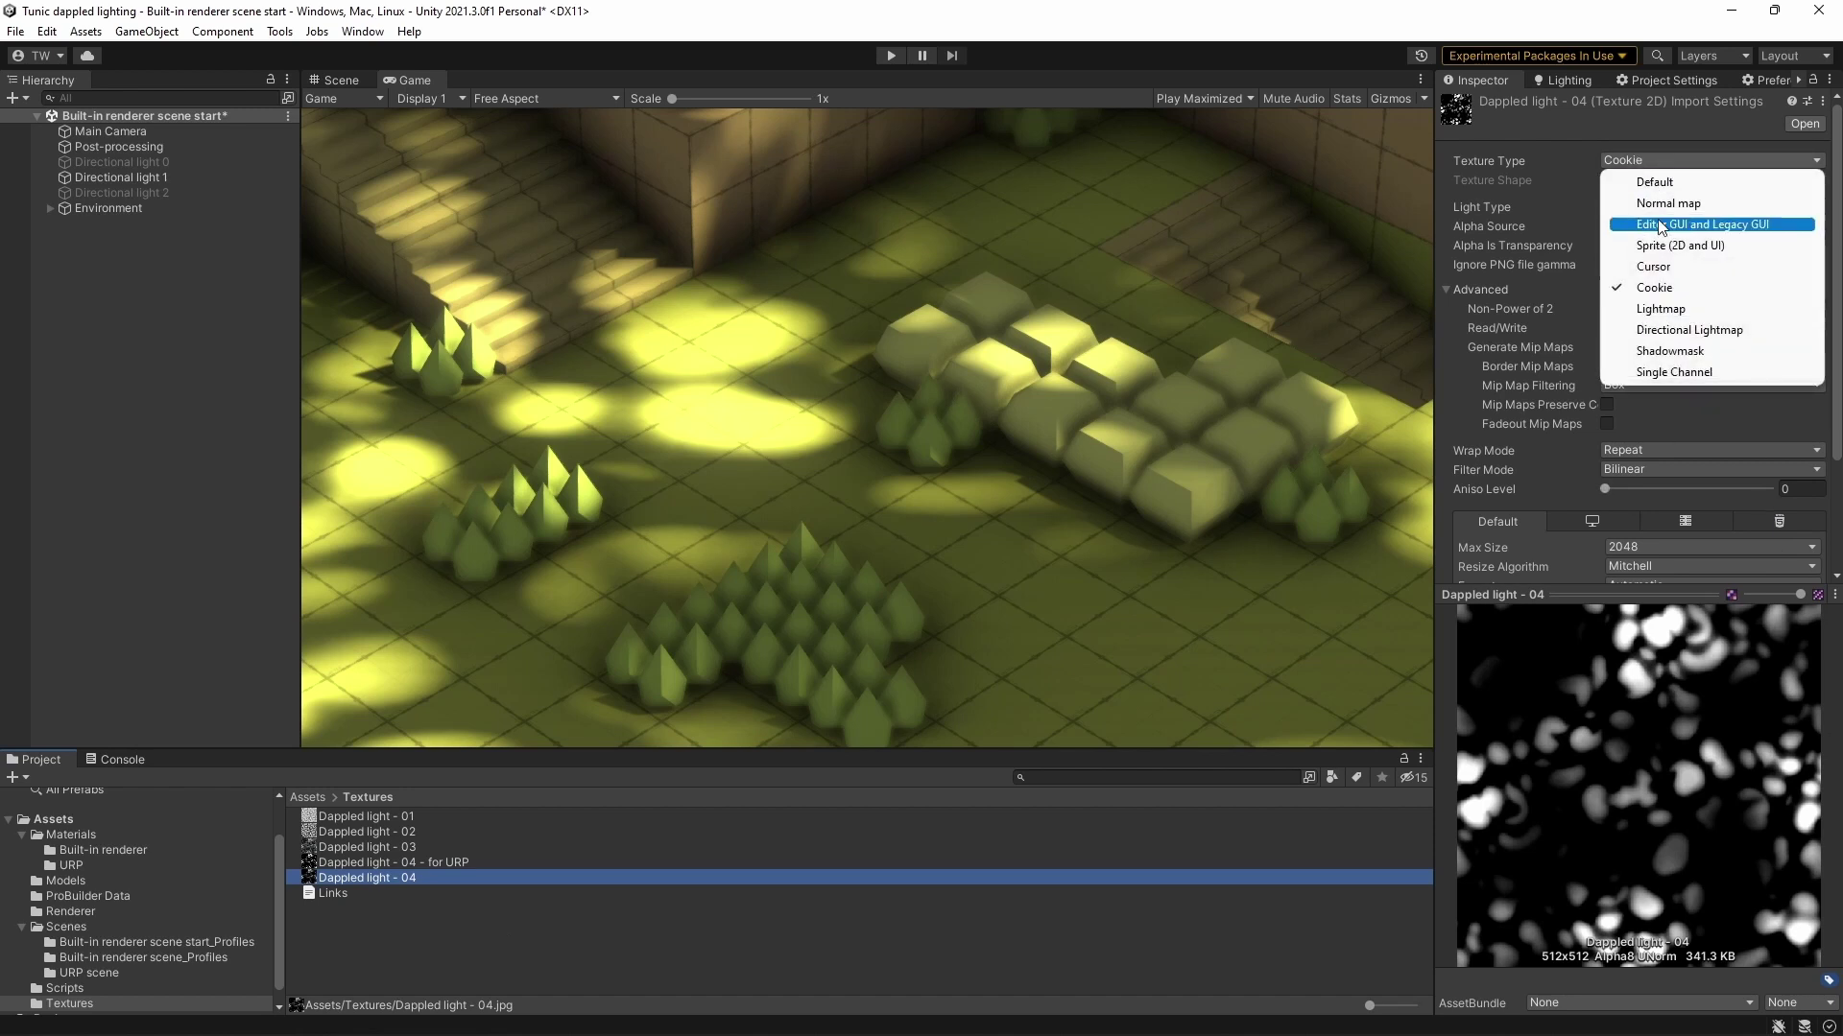
pyautogui.click(1659, 162)
pyautogui.click(1660, 161)
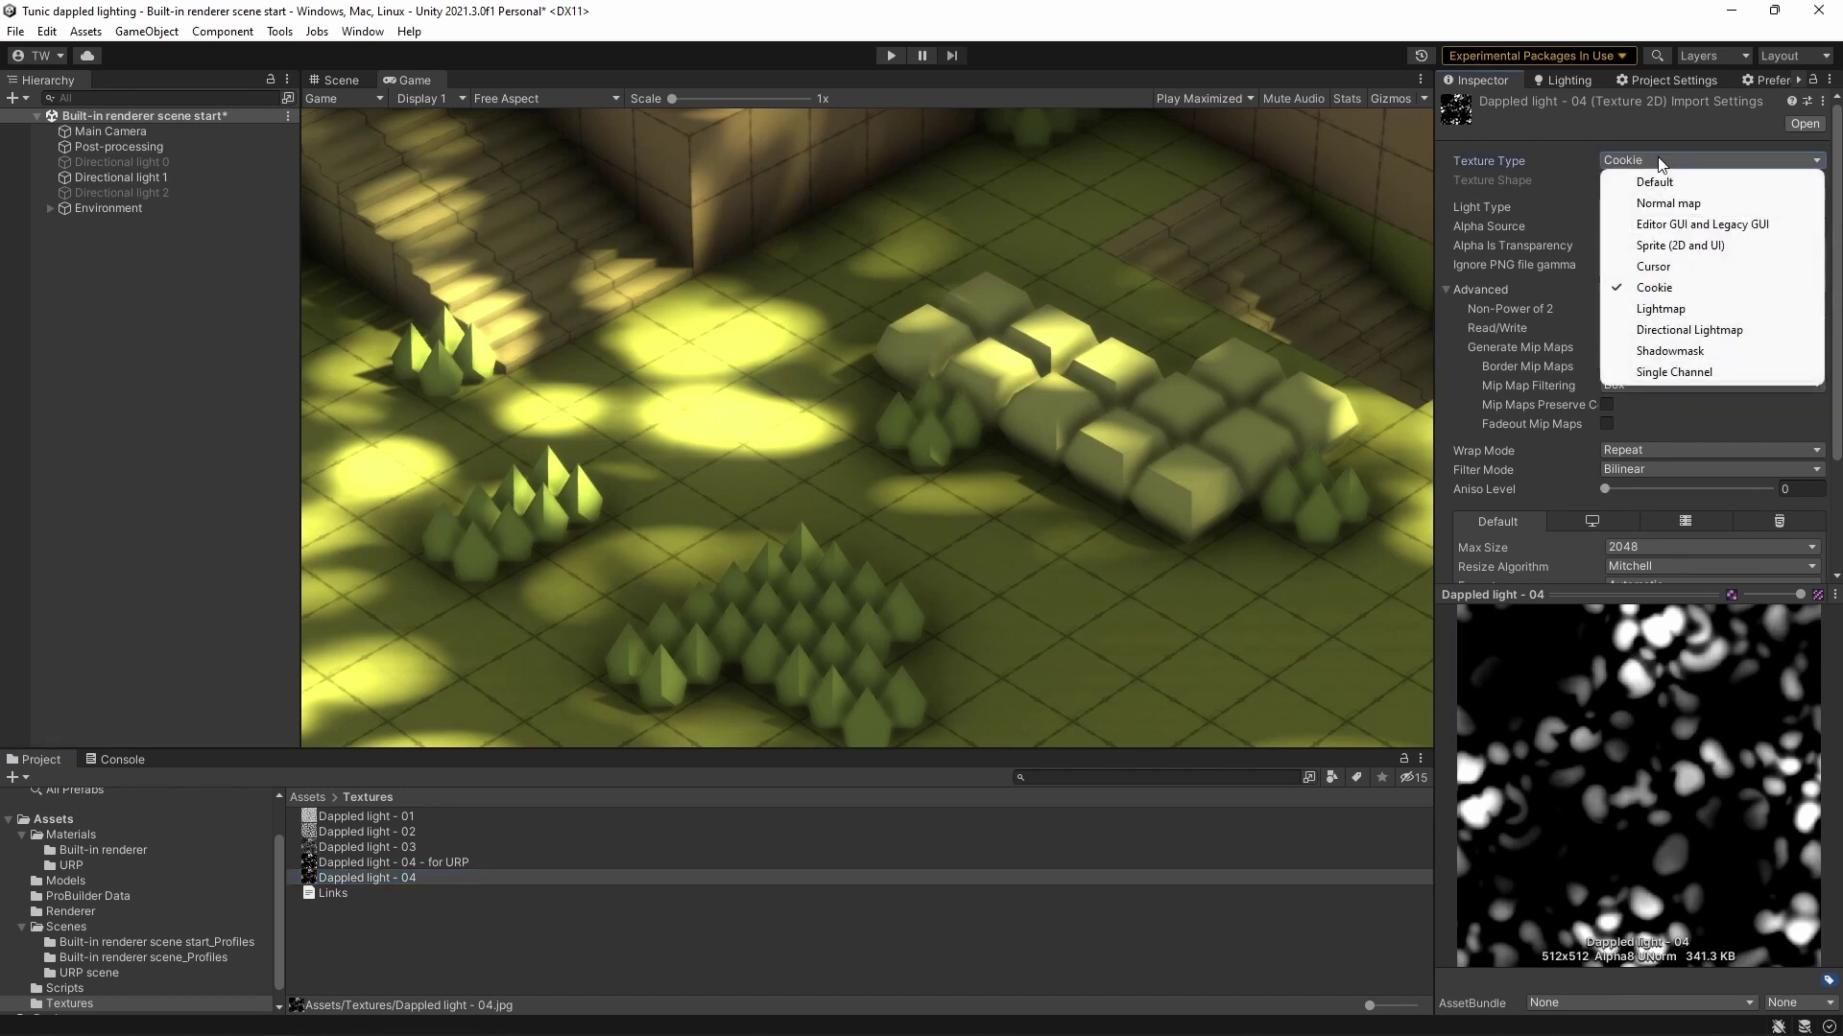
pyautogui.click(1568, 165)
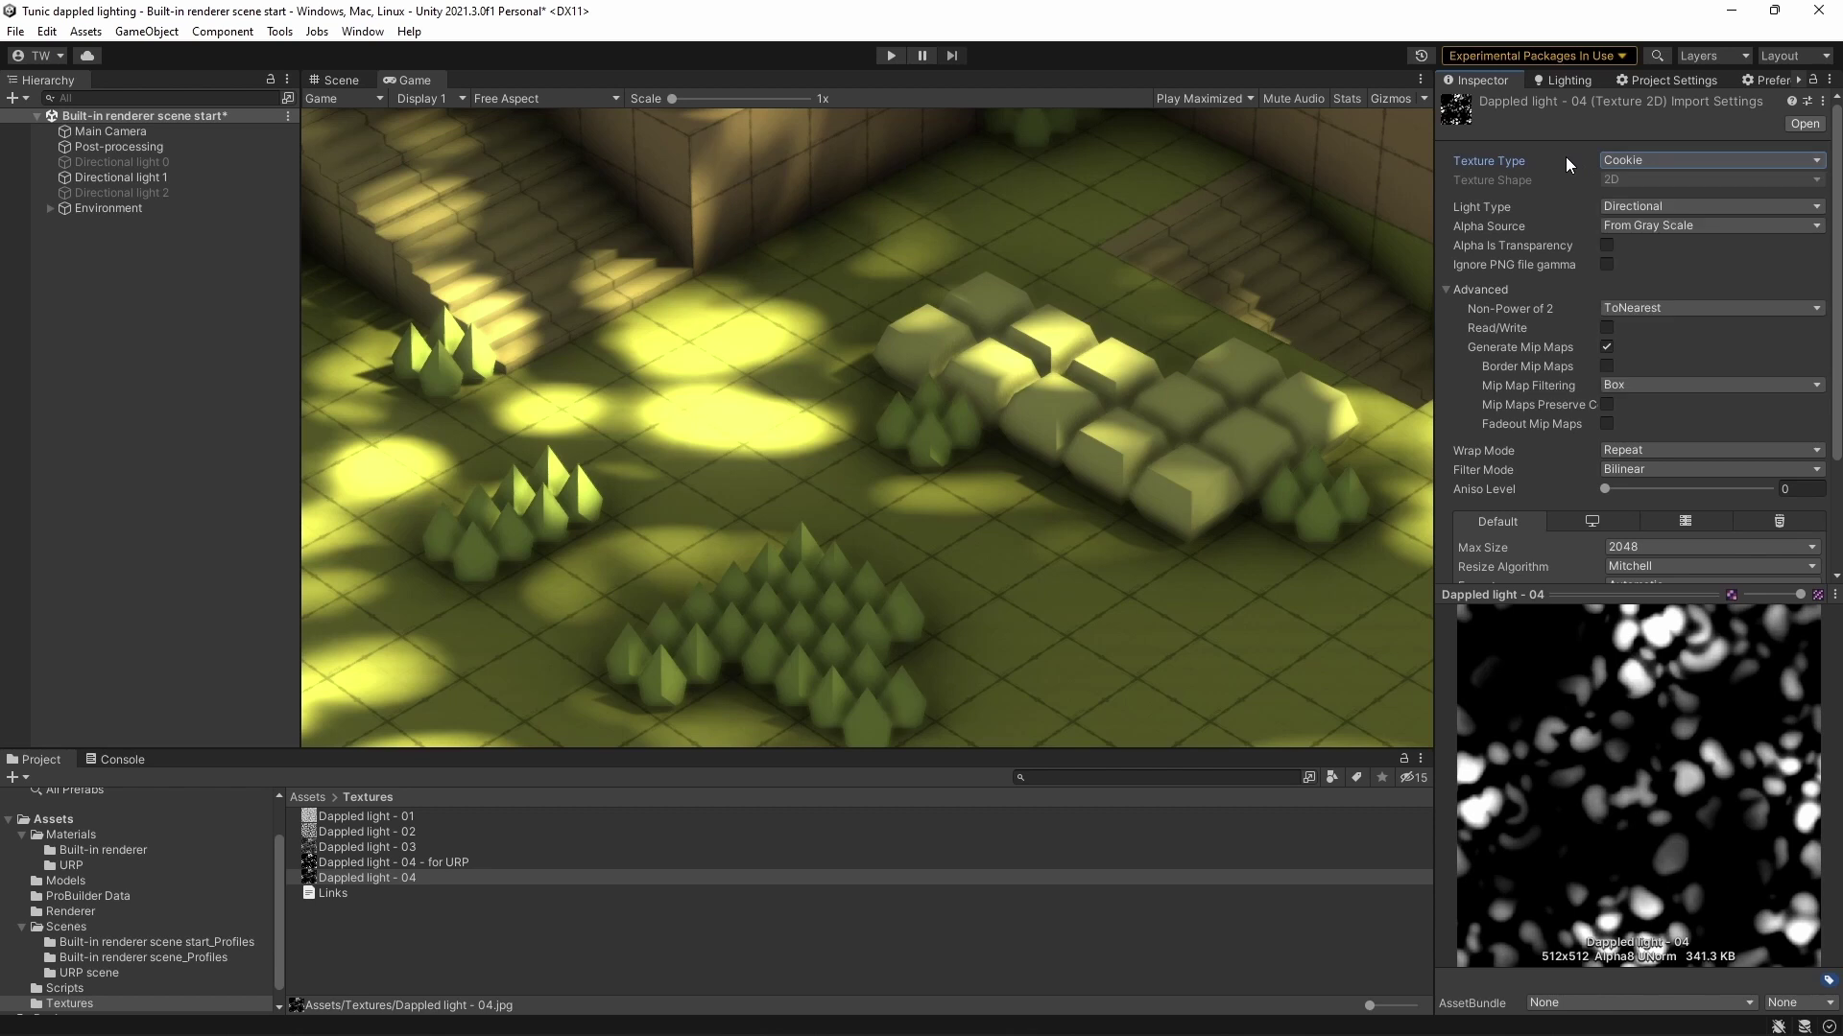
pyautogui.click(1663, 228)
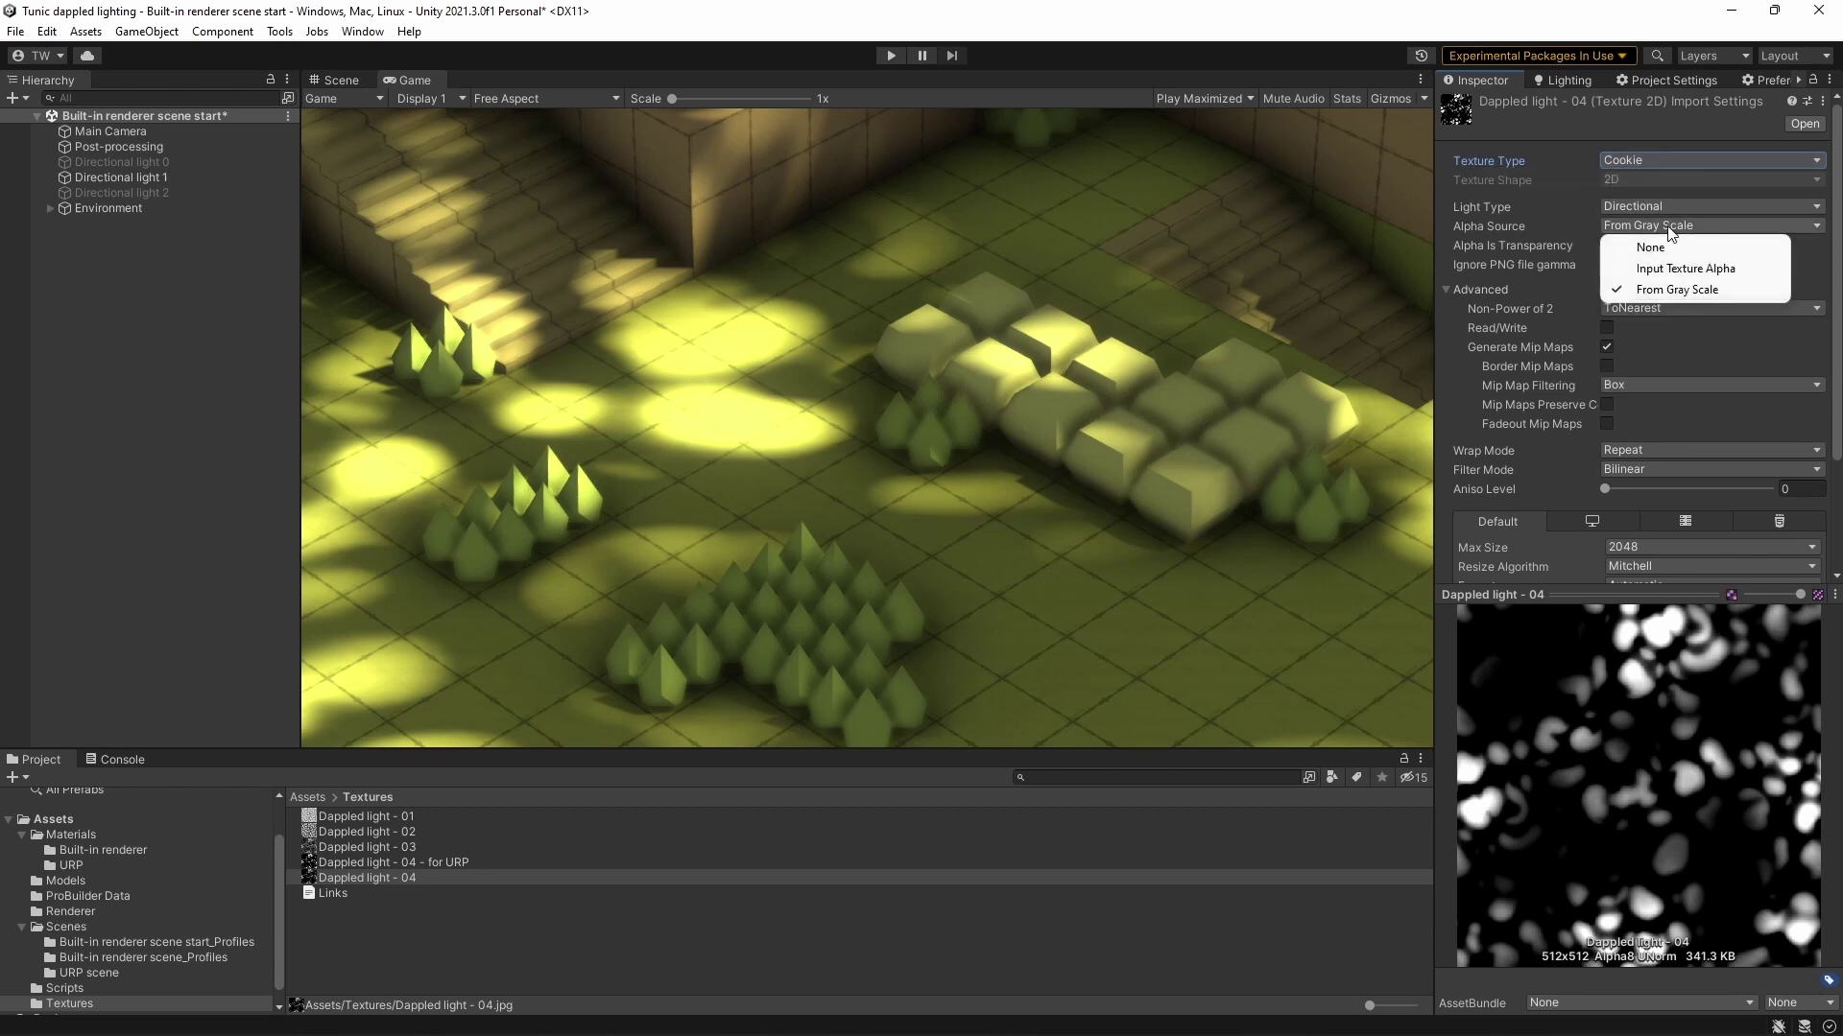
pyautogui.click(1808, 278)
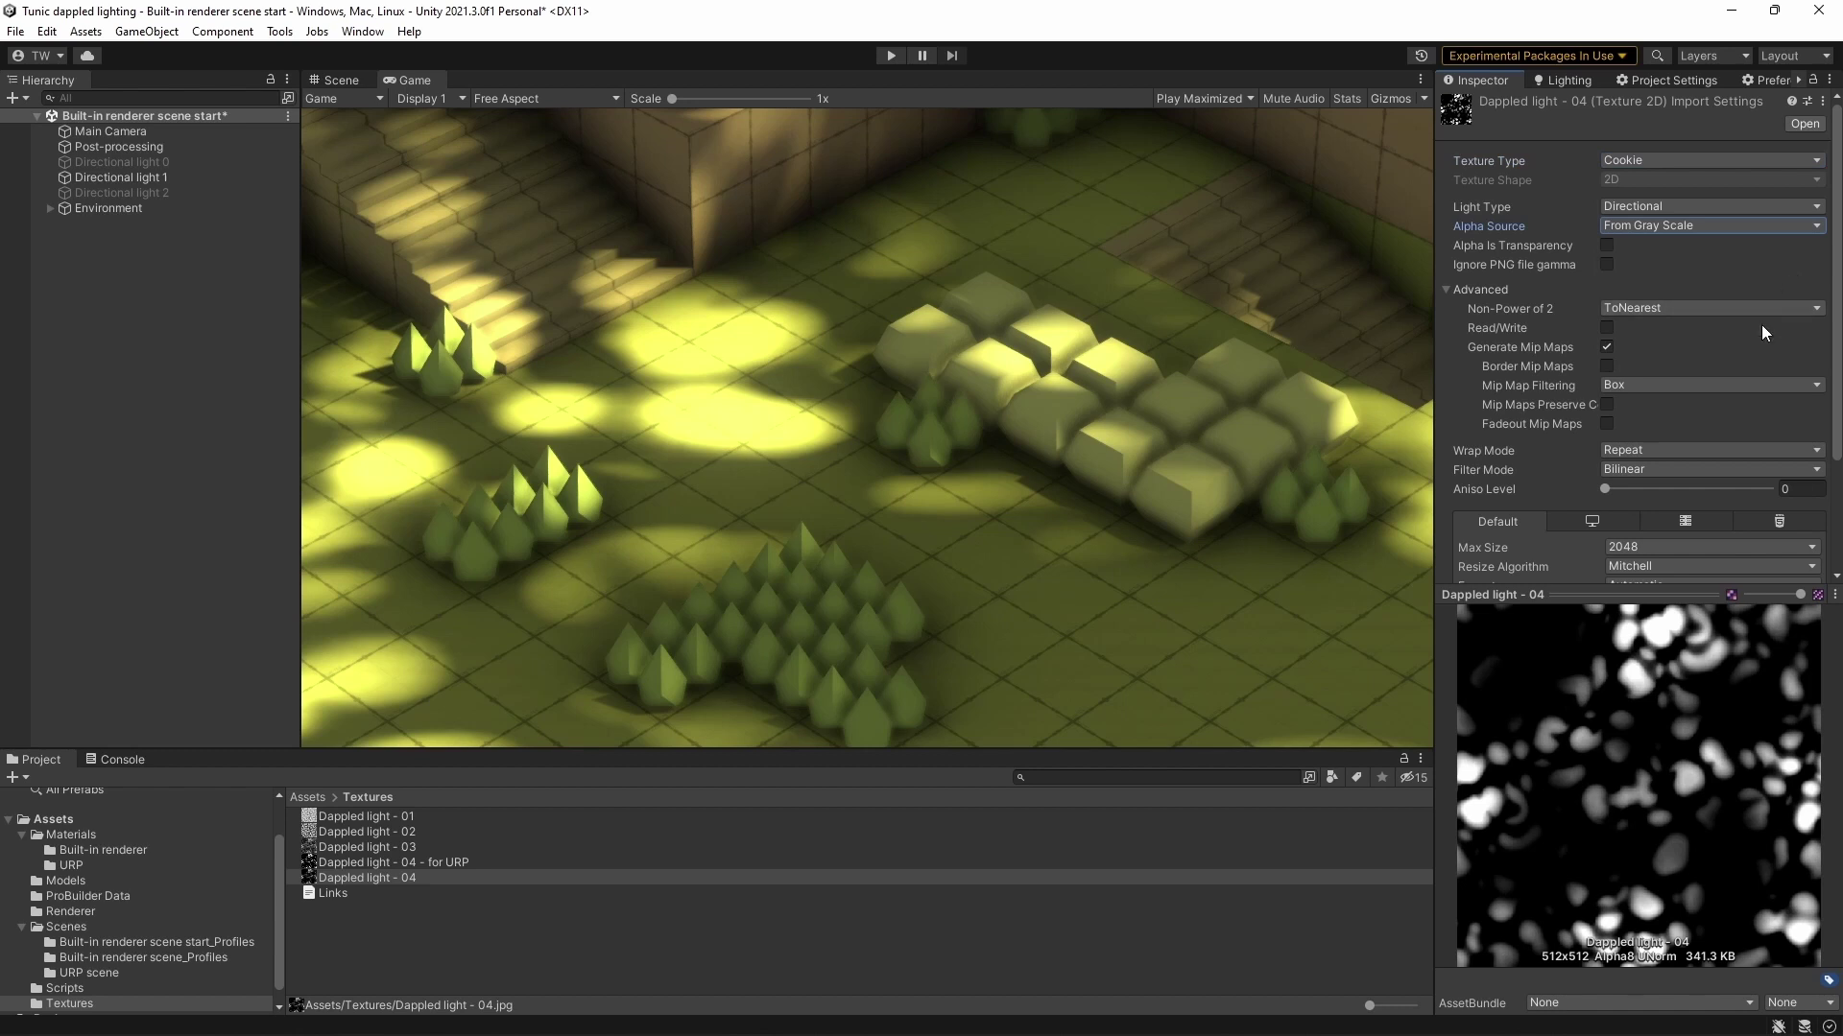
pyautogui.scroll(-3, 1739, 365)
pyautogui.click(1739, 363)
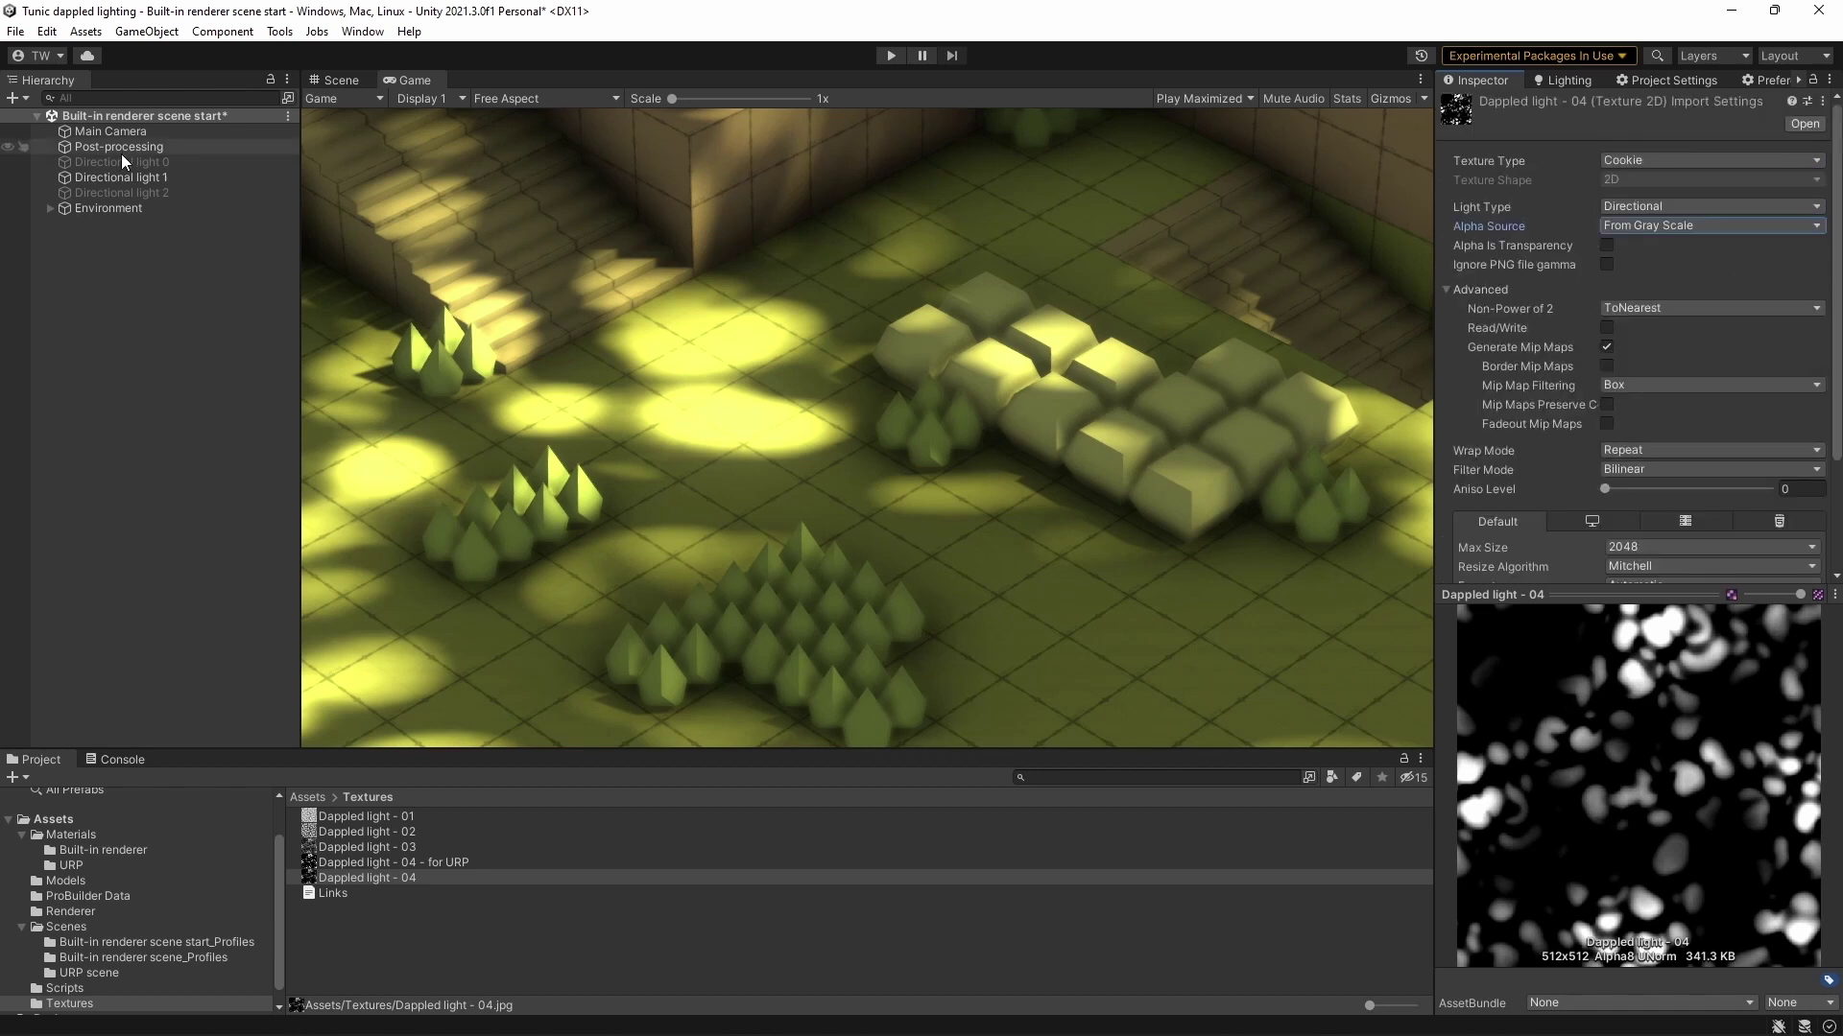
# Shrink Directional light 1's cookie size to test smaller spots, then set it back to 20
pyautogui.click(116, 177)
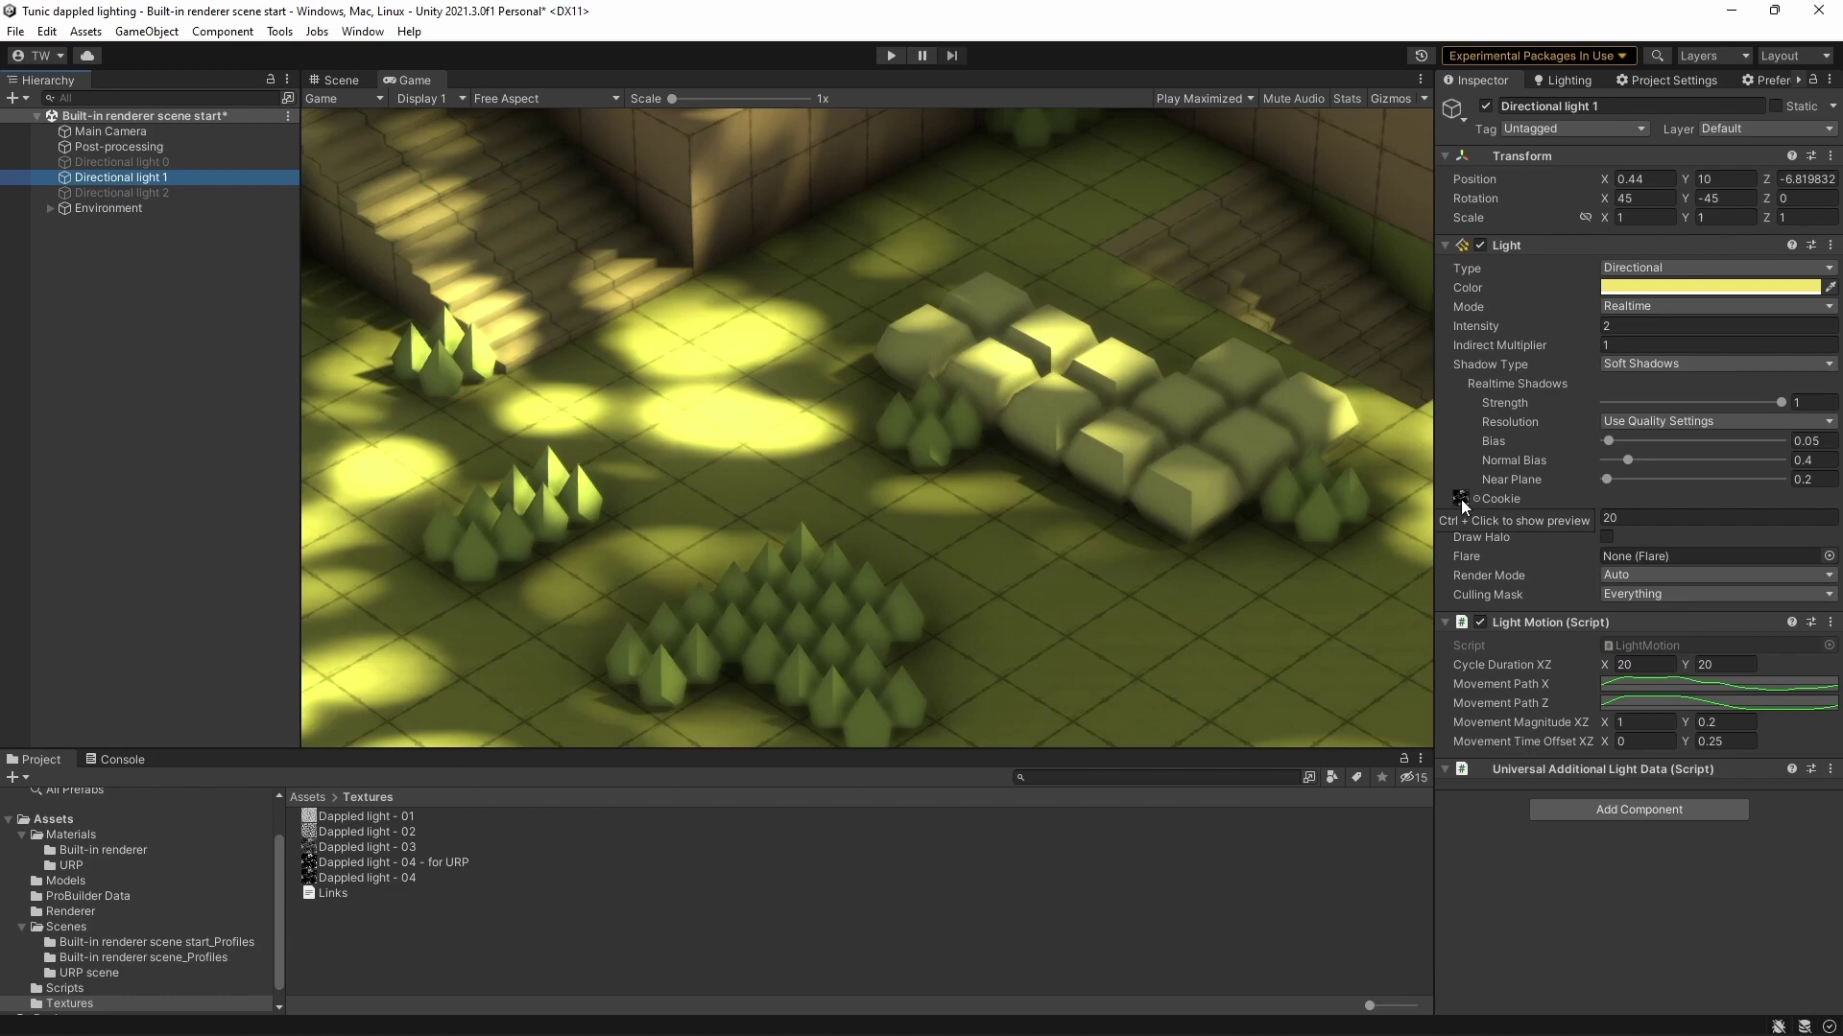
pyautogui.click(1491, 514)
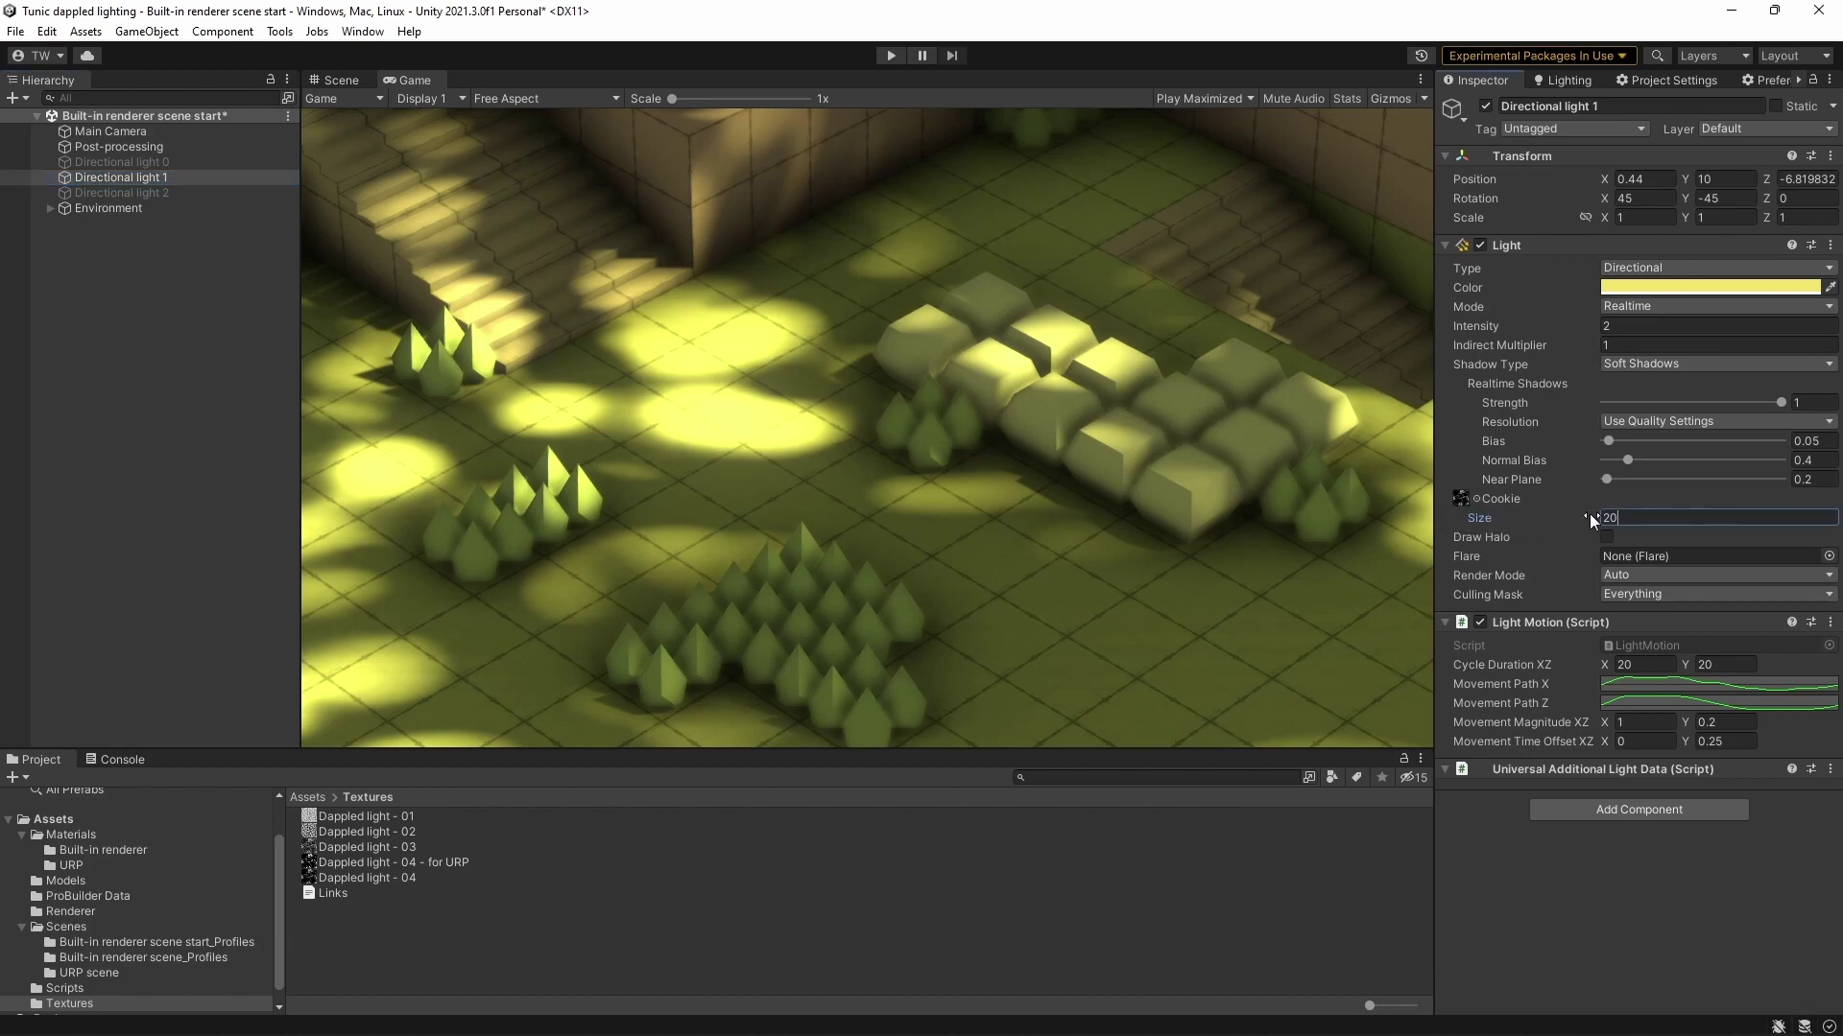
pyautogui.moveTo(1568, 514); pyautogui.dragTo(1453, 531)
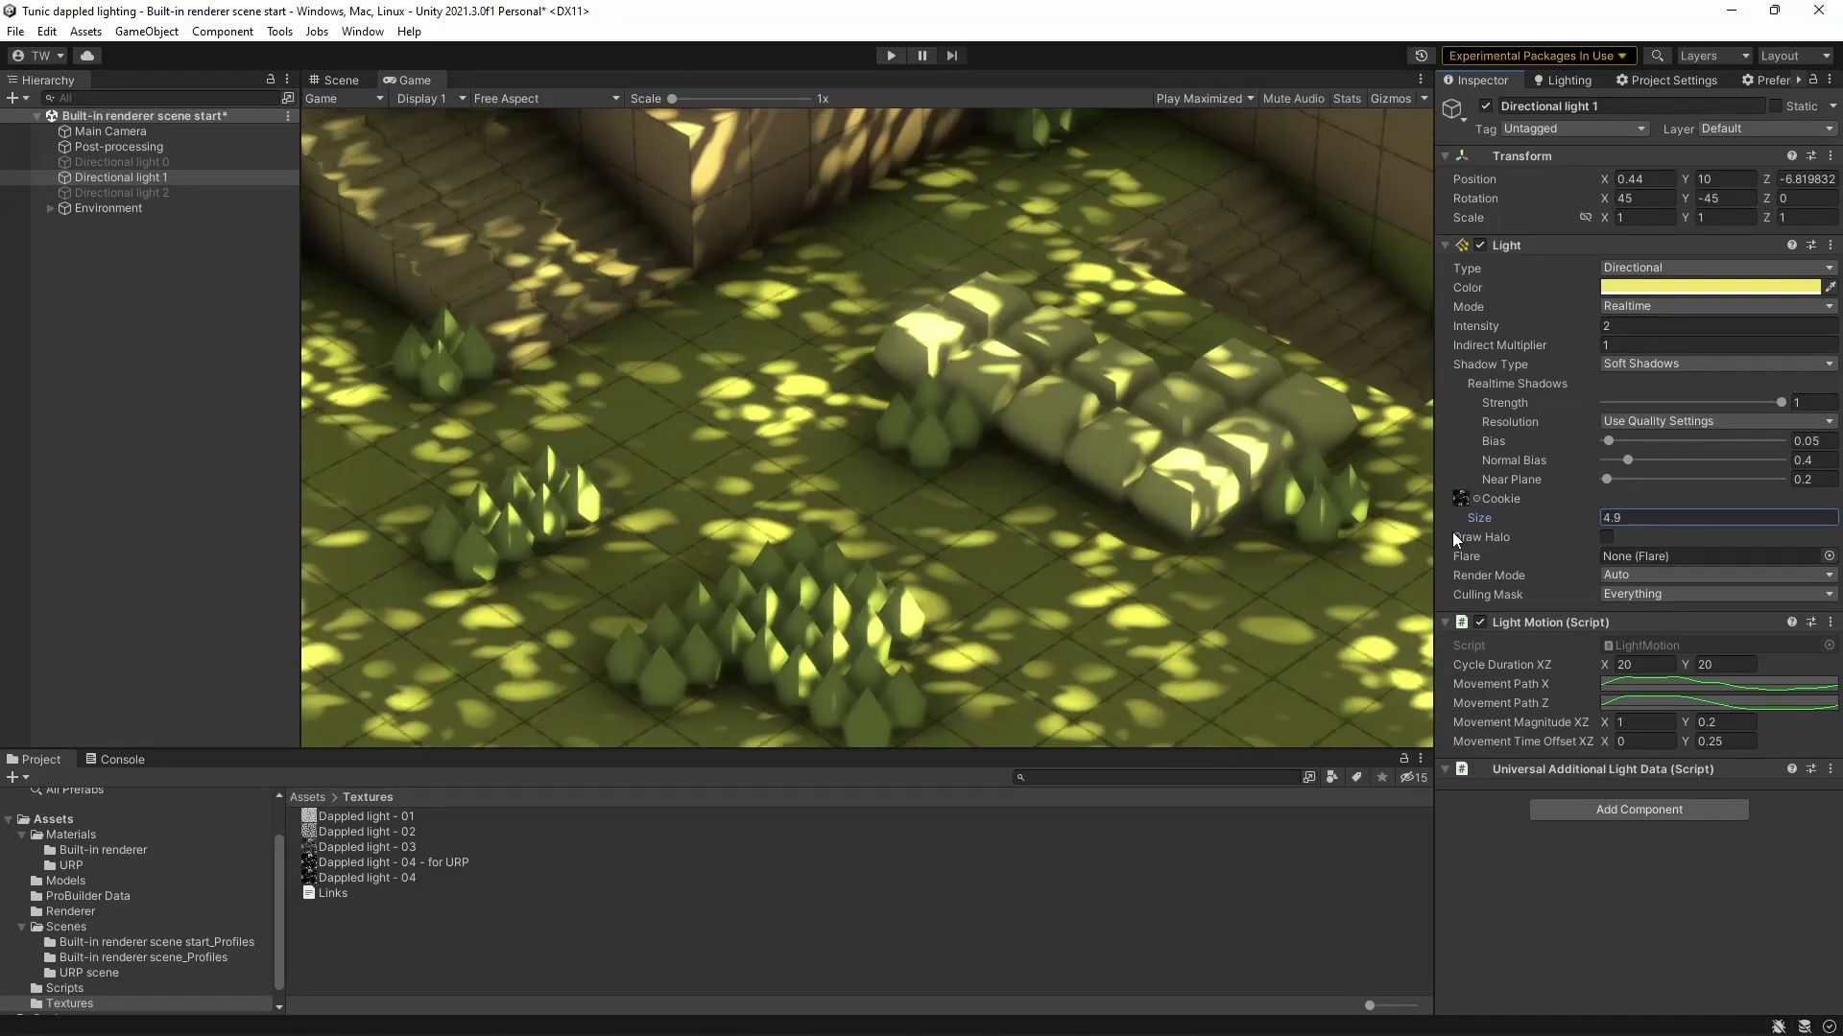
pyautogui.click(1623, 518)
pyautogui.write('20')
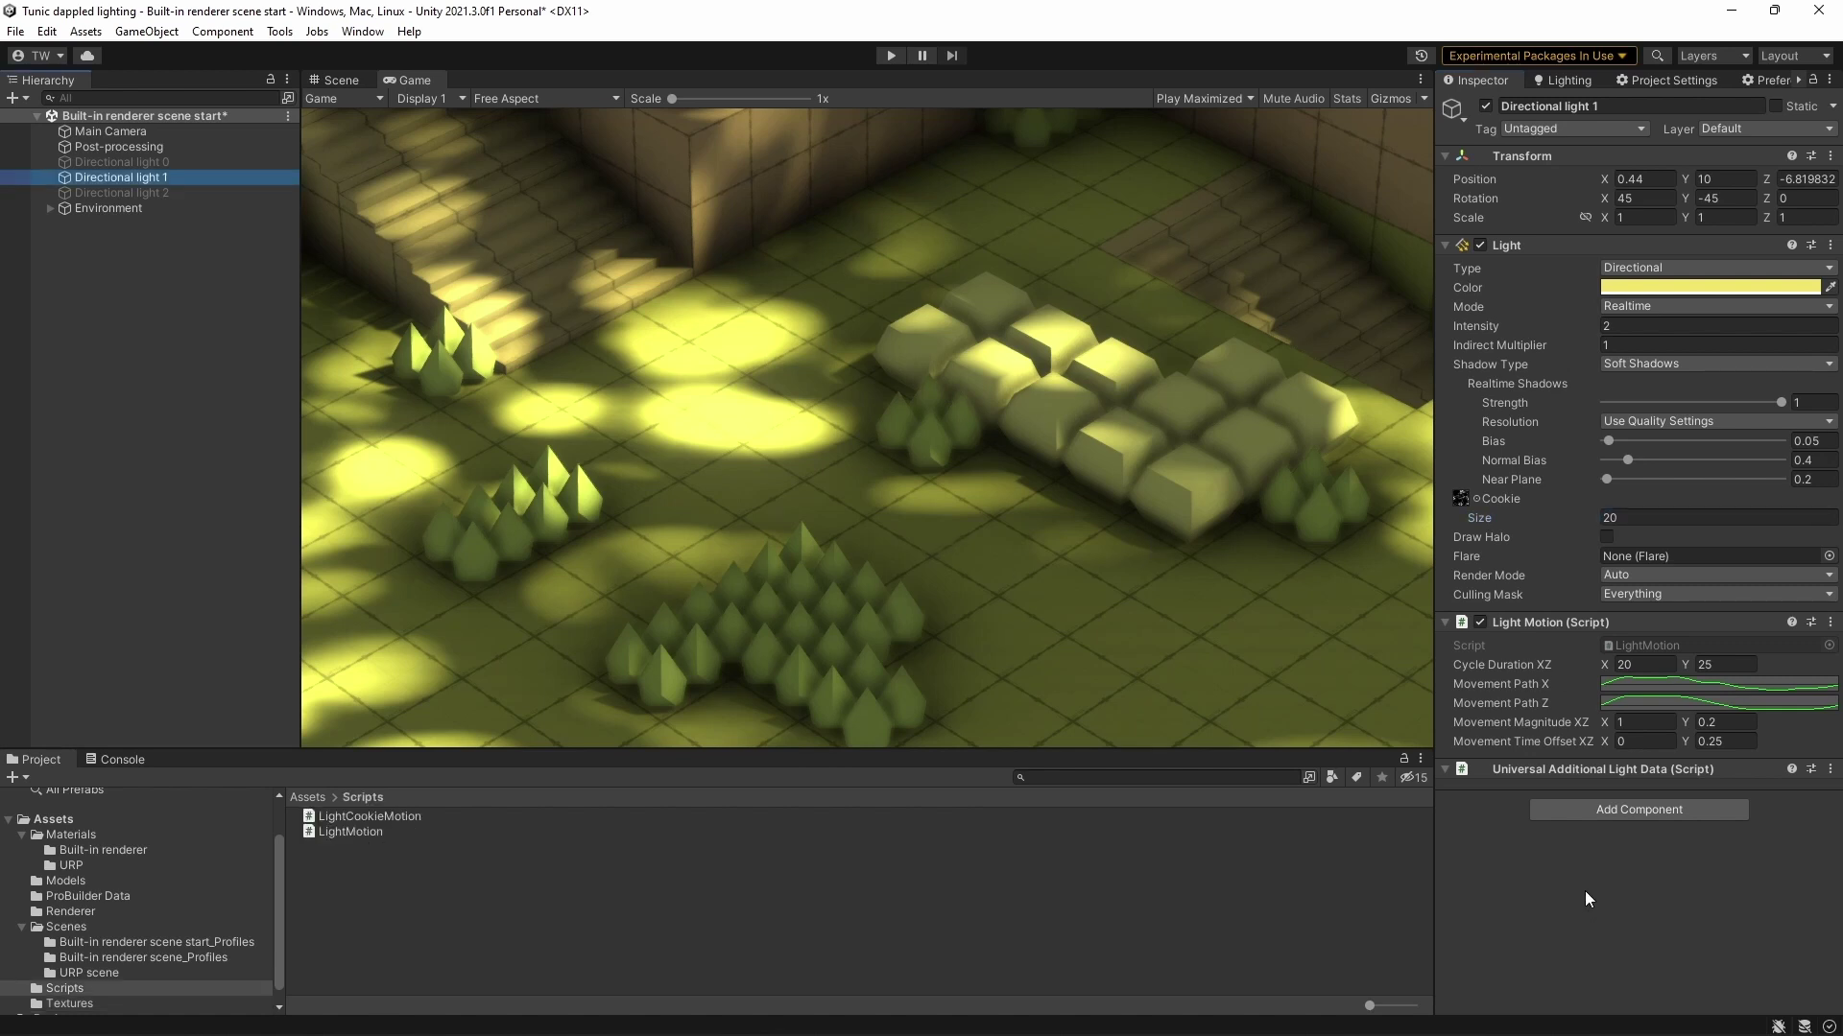
# Open LightMotion.cs in Visual Studio and read through its cycle duration, movement path and offset fields
pyautogui.doubleClick(1639, 648)
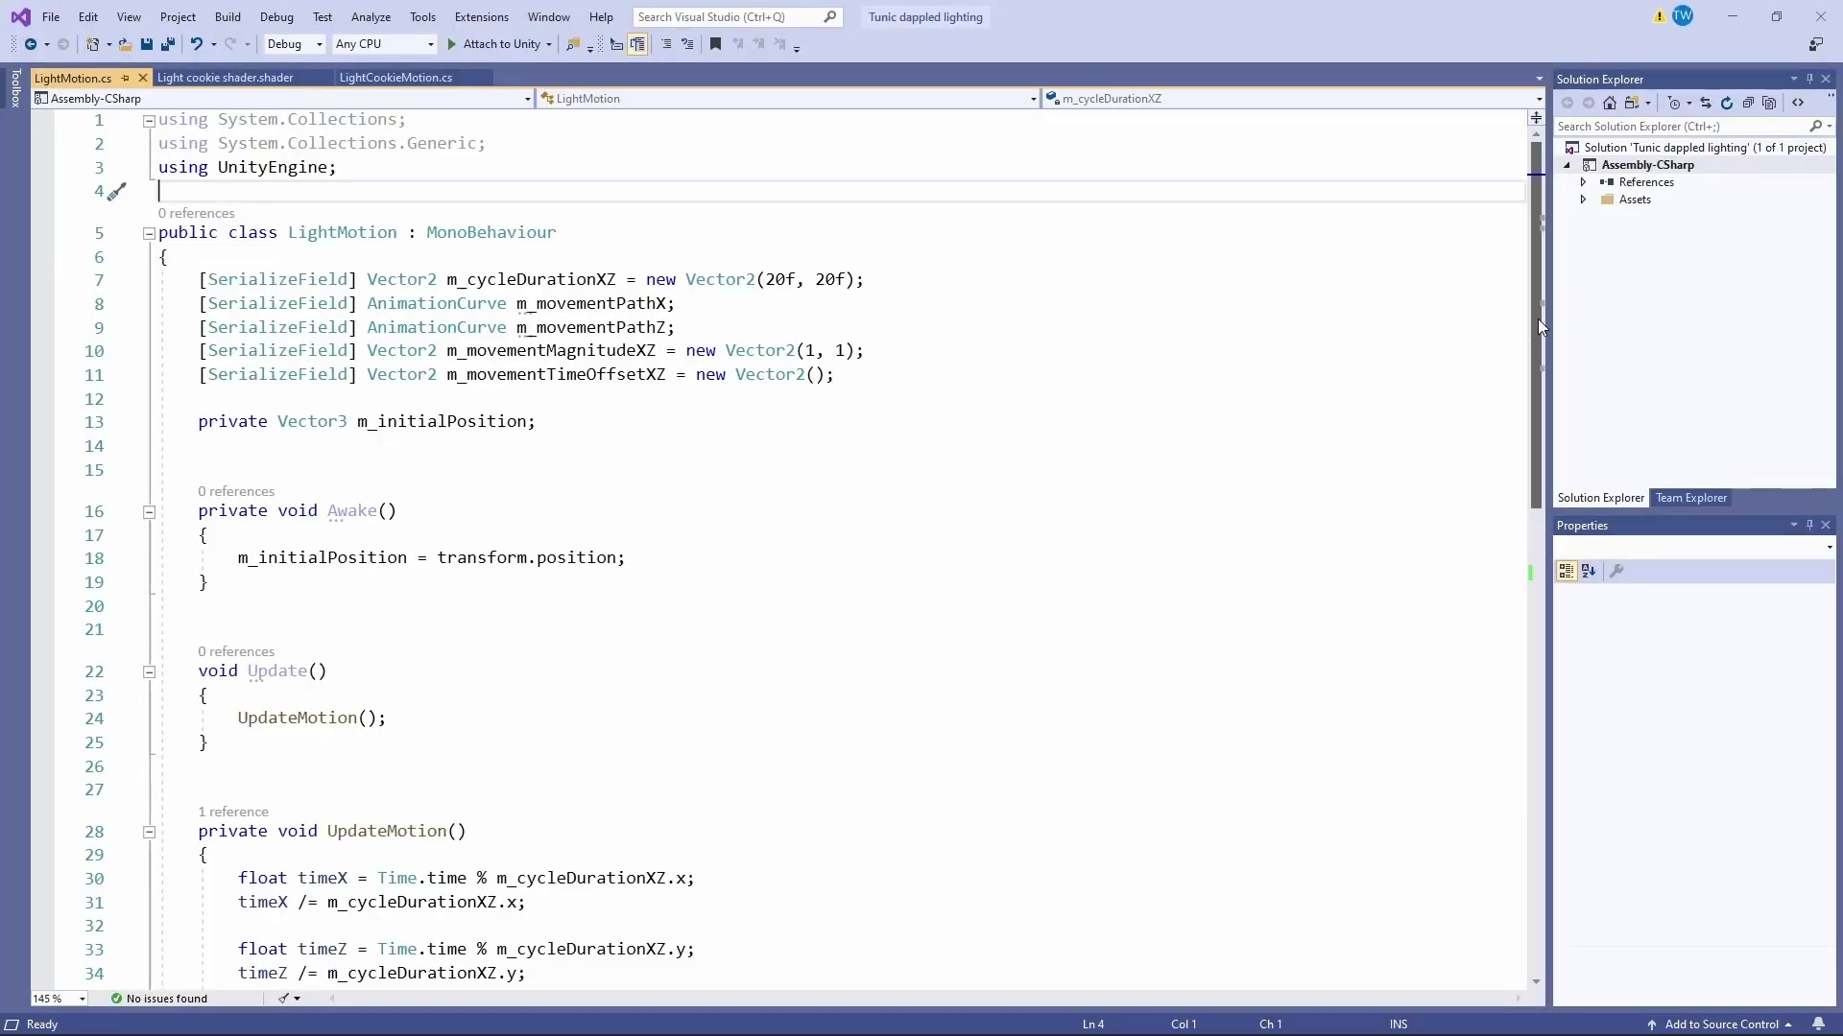
pyautogui.moveTo(1539, 320); pyautogui.dragTo(1528, 447)
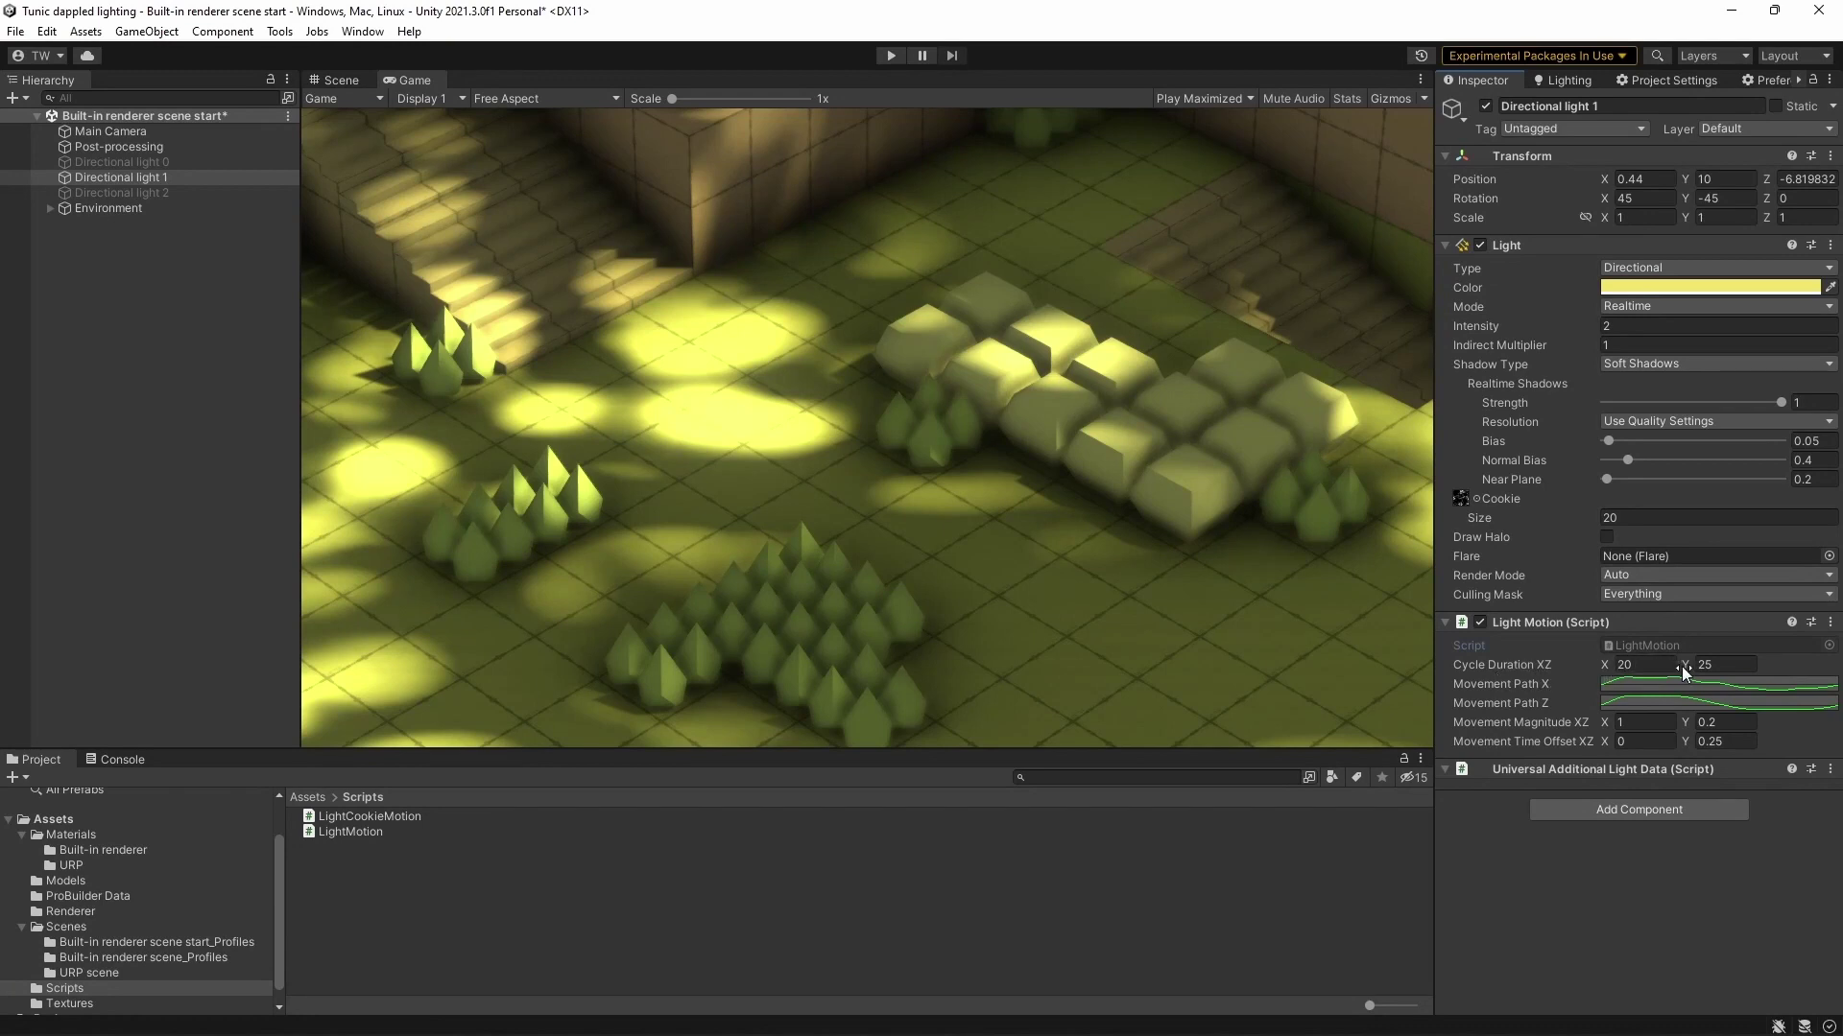
# Check the Y cycle duration and the Movement Path X and Z curves, then run the scene
pyautogui.click(1708, 664)
pyautogui.press('Return')
pyautogui.click(1665, 685)
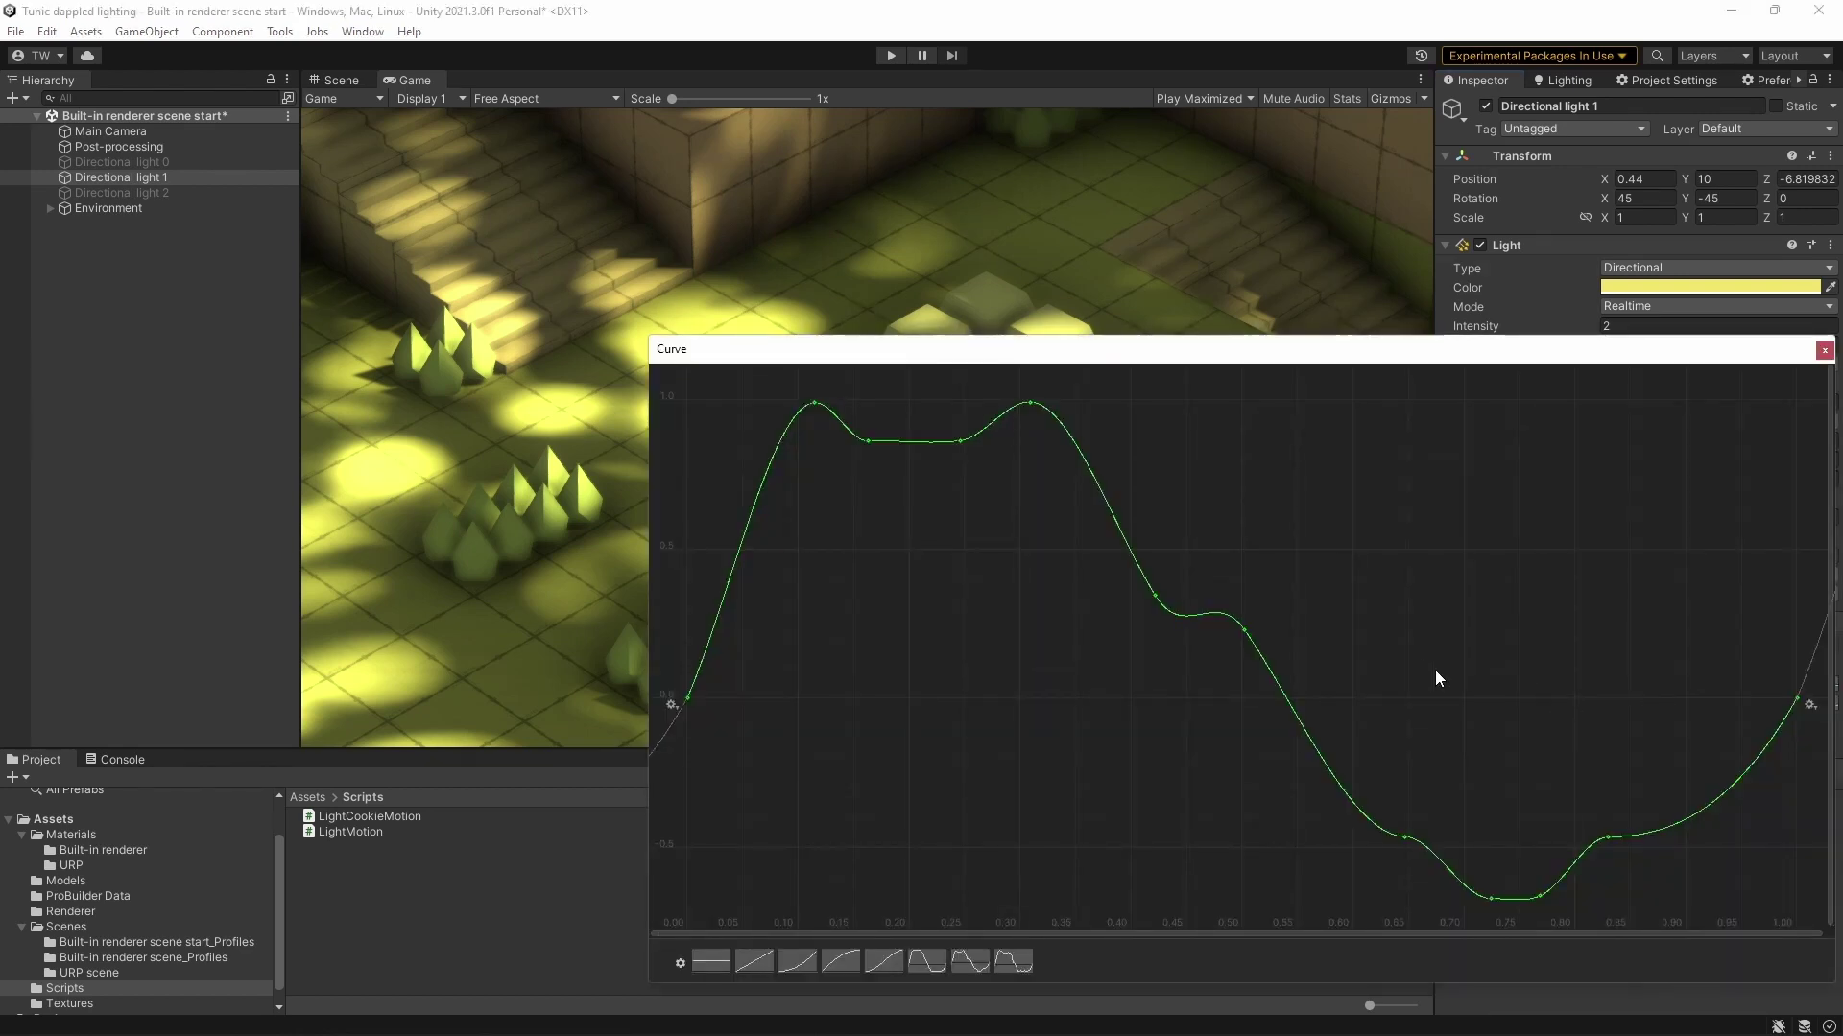
pyautogui.click(1824, 351)
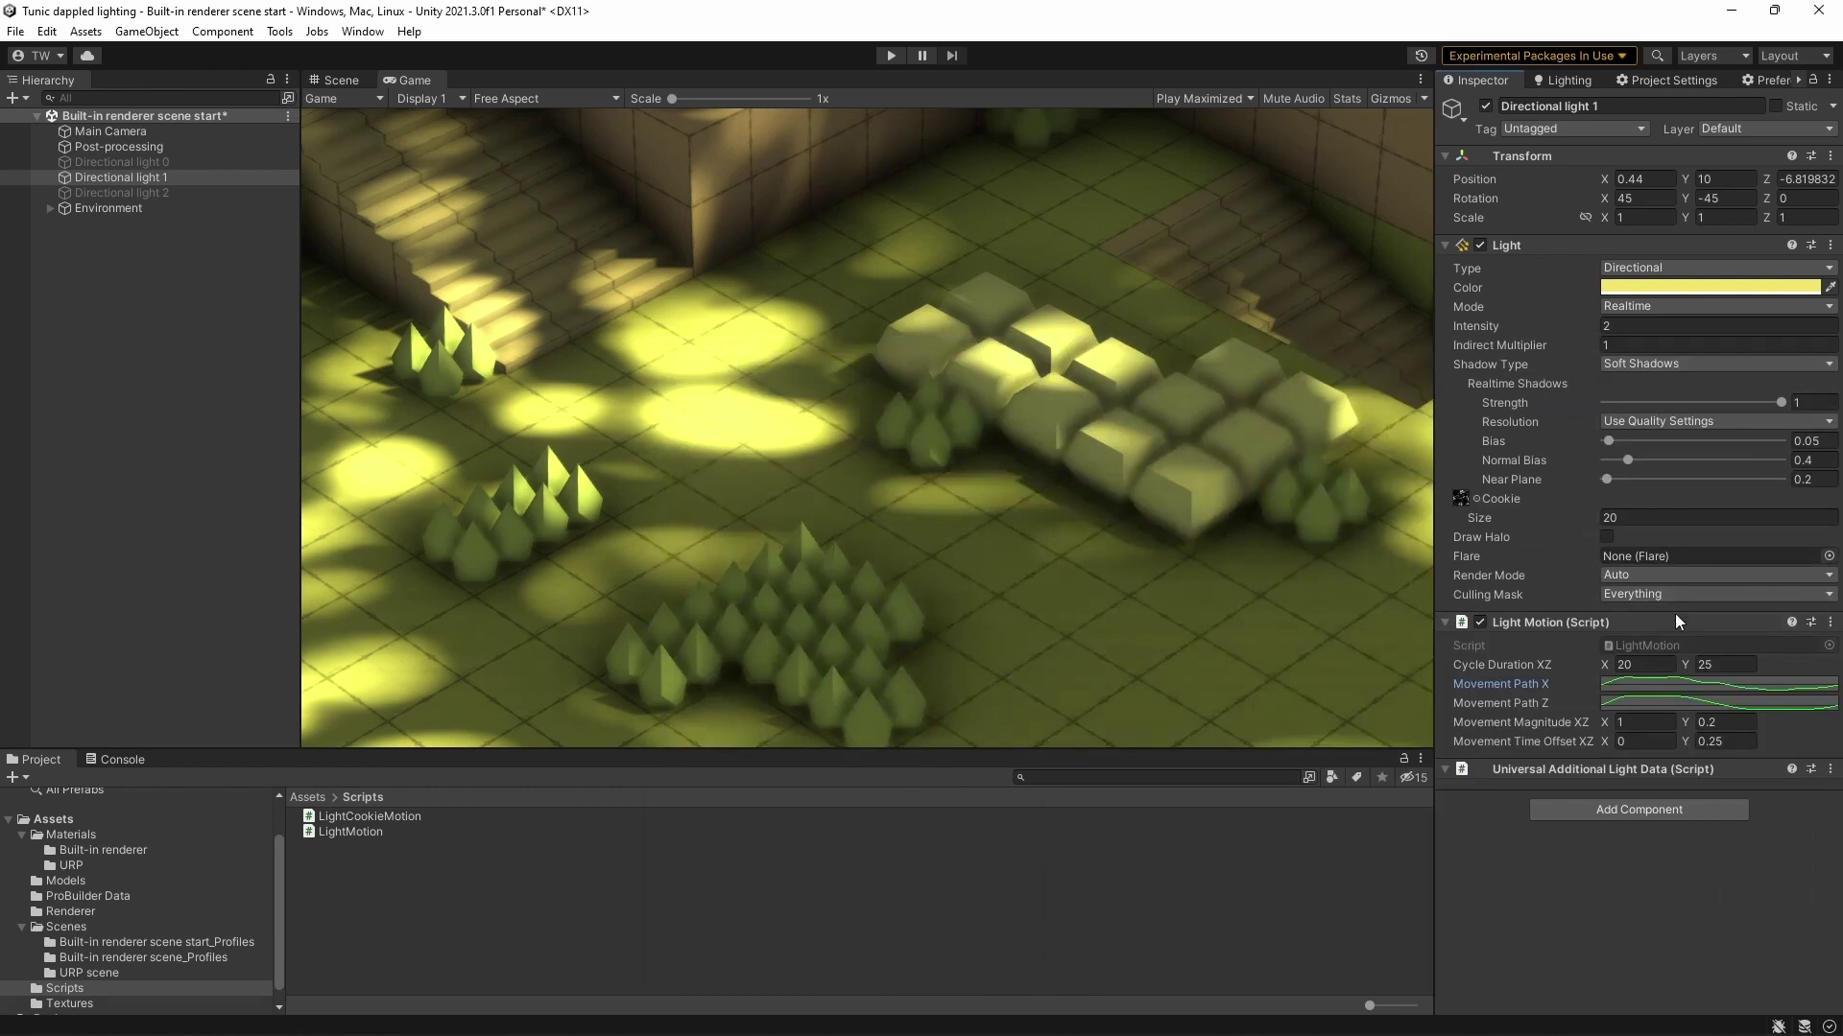
pyautogui.click(1648, 707)
pyautogui.click(1823, 351)
pyautogui.click(890, 56)
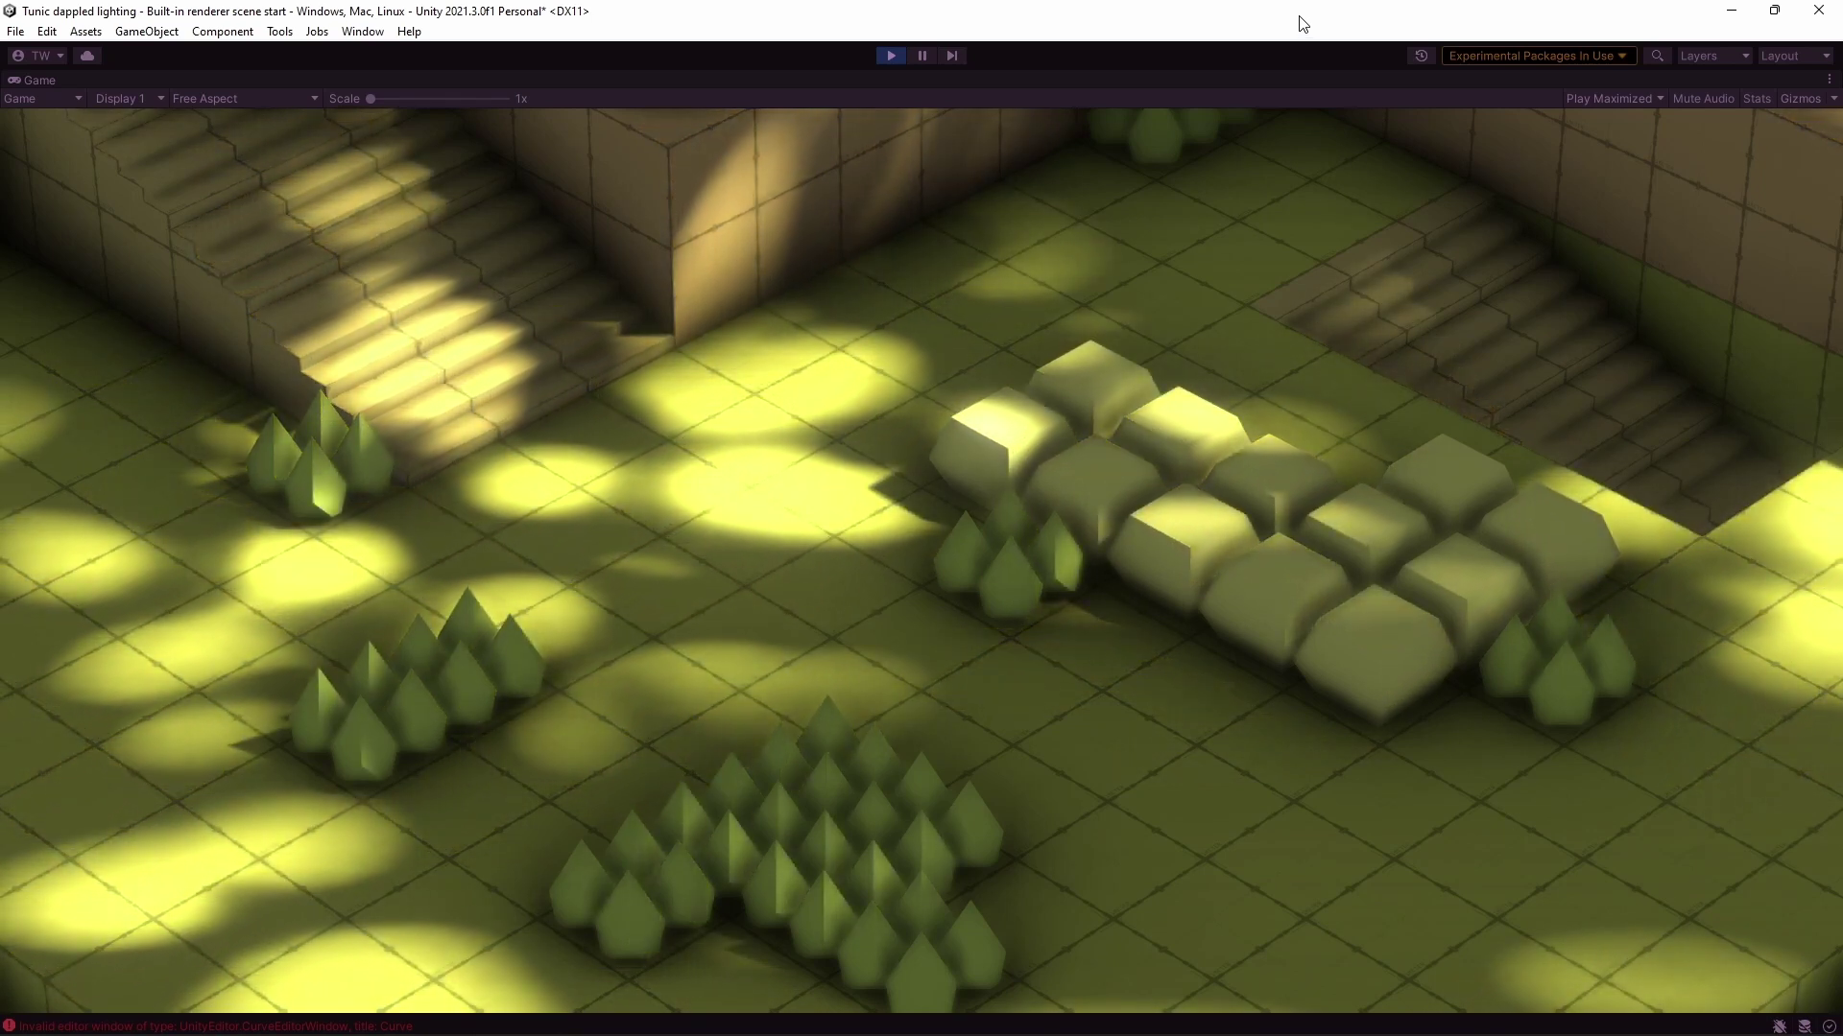
# Stop play mode, enable Directional light 2 and disable Directional light 1
pyautogui.click(891, 55)
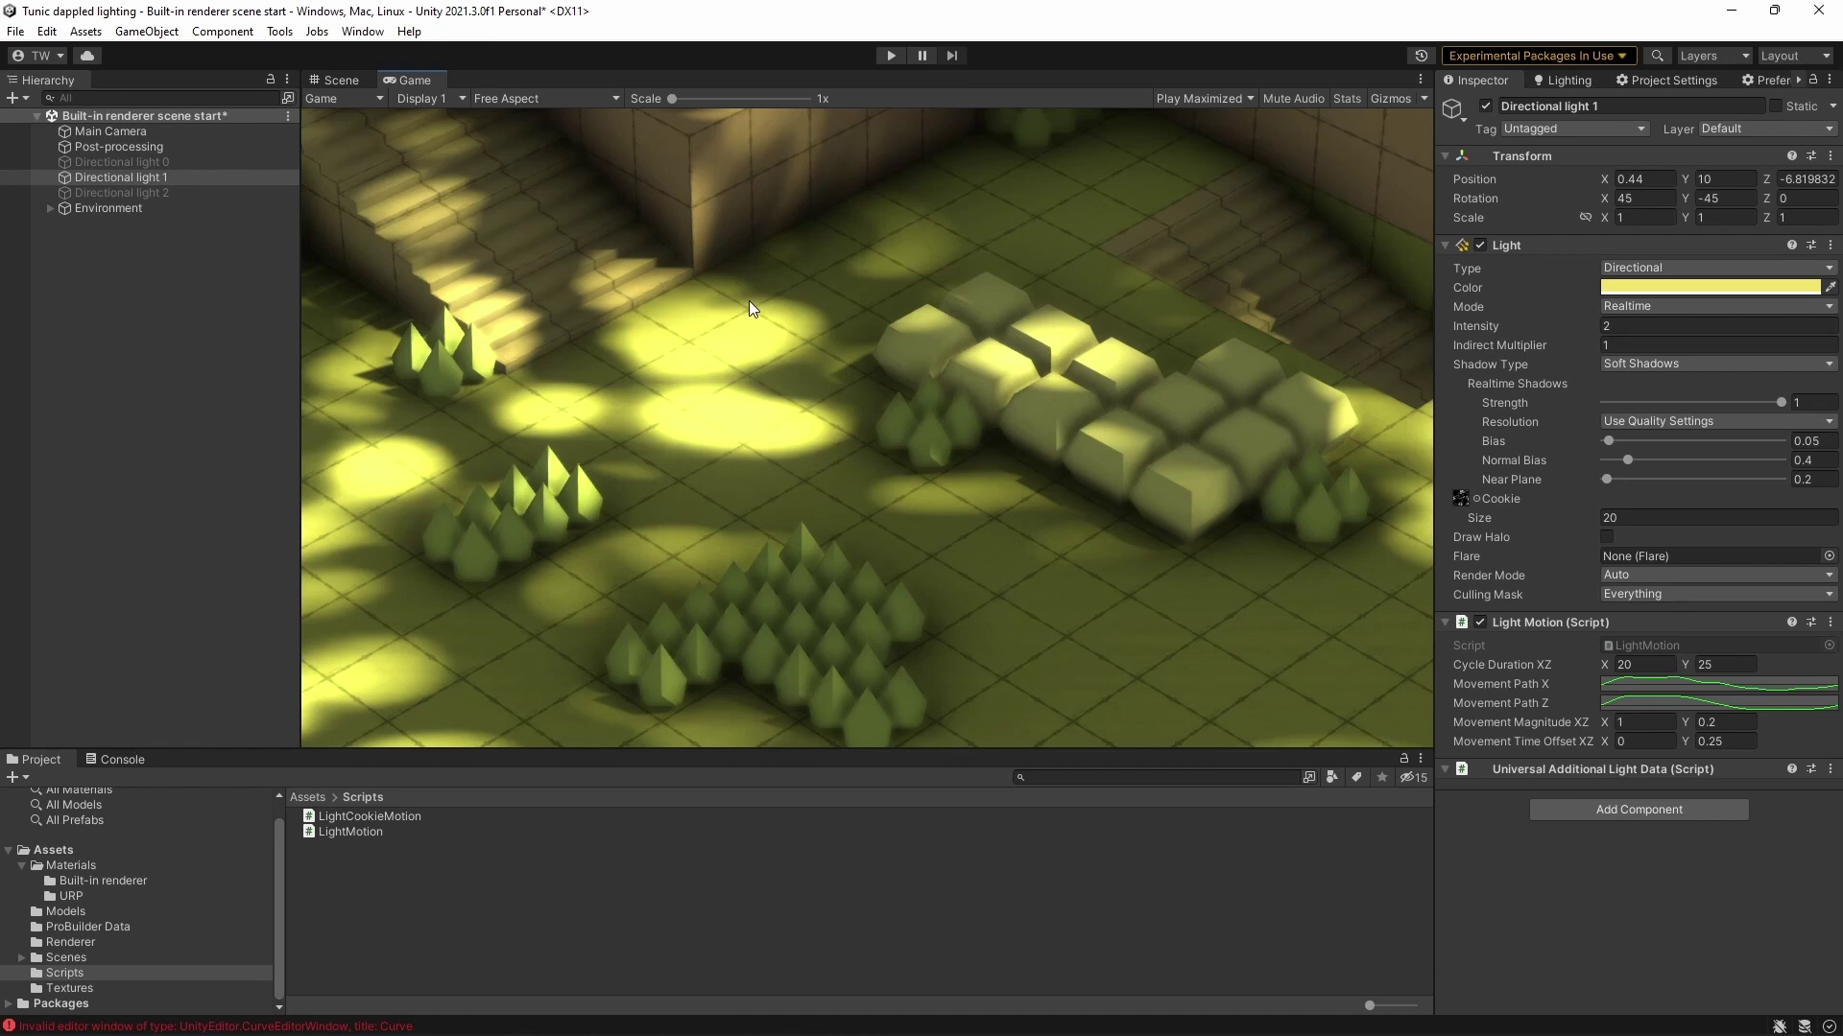
pyautogui.click(157, 192)
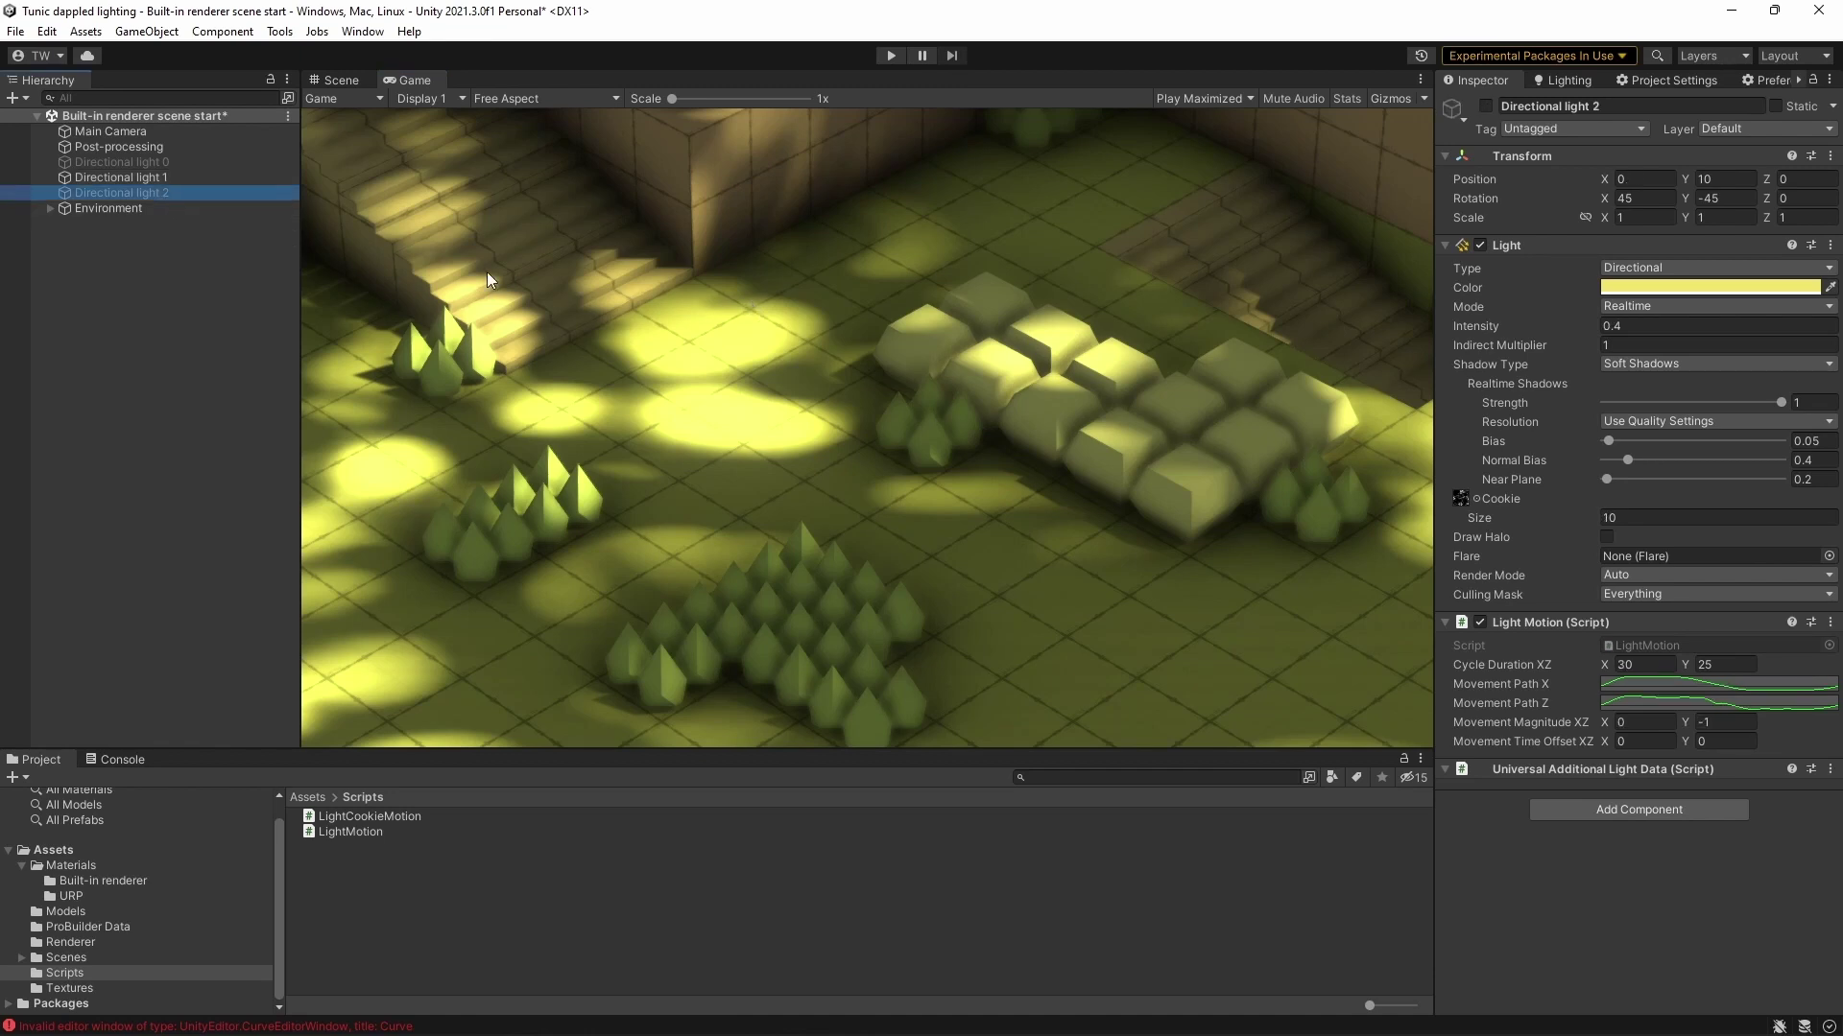
pyautogui.click(1486, 107)
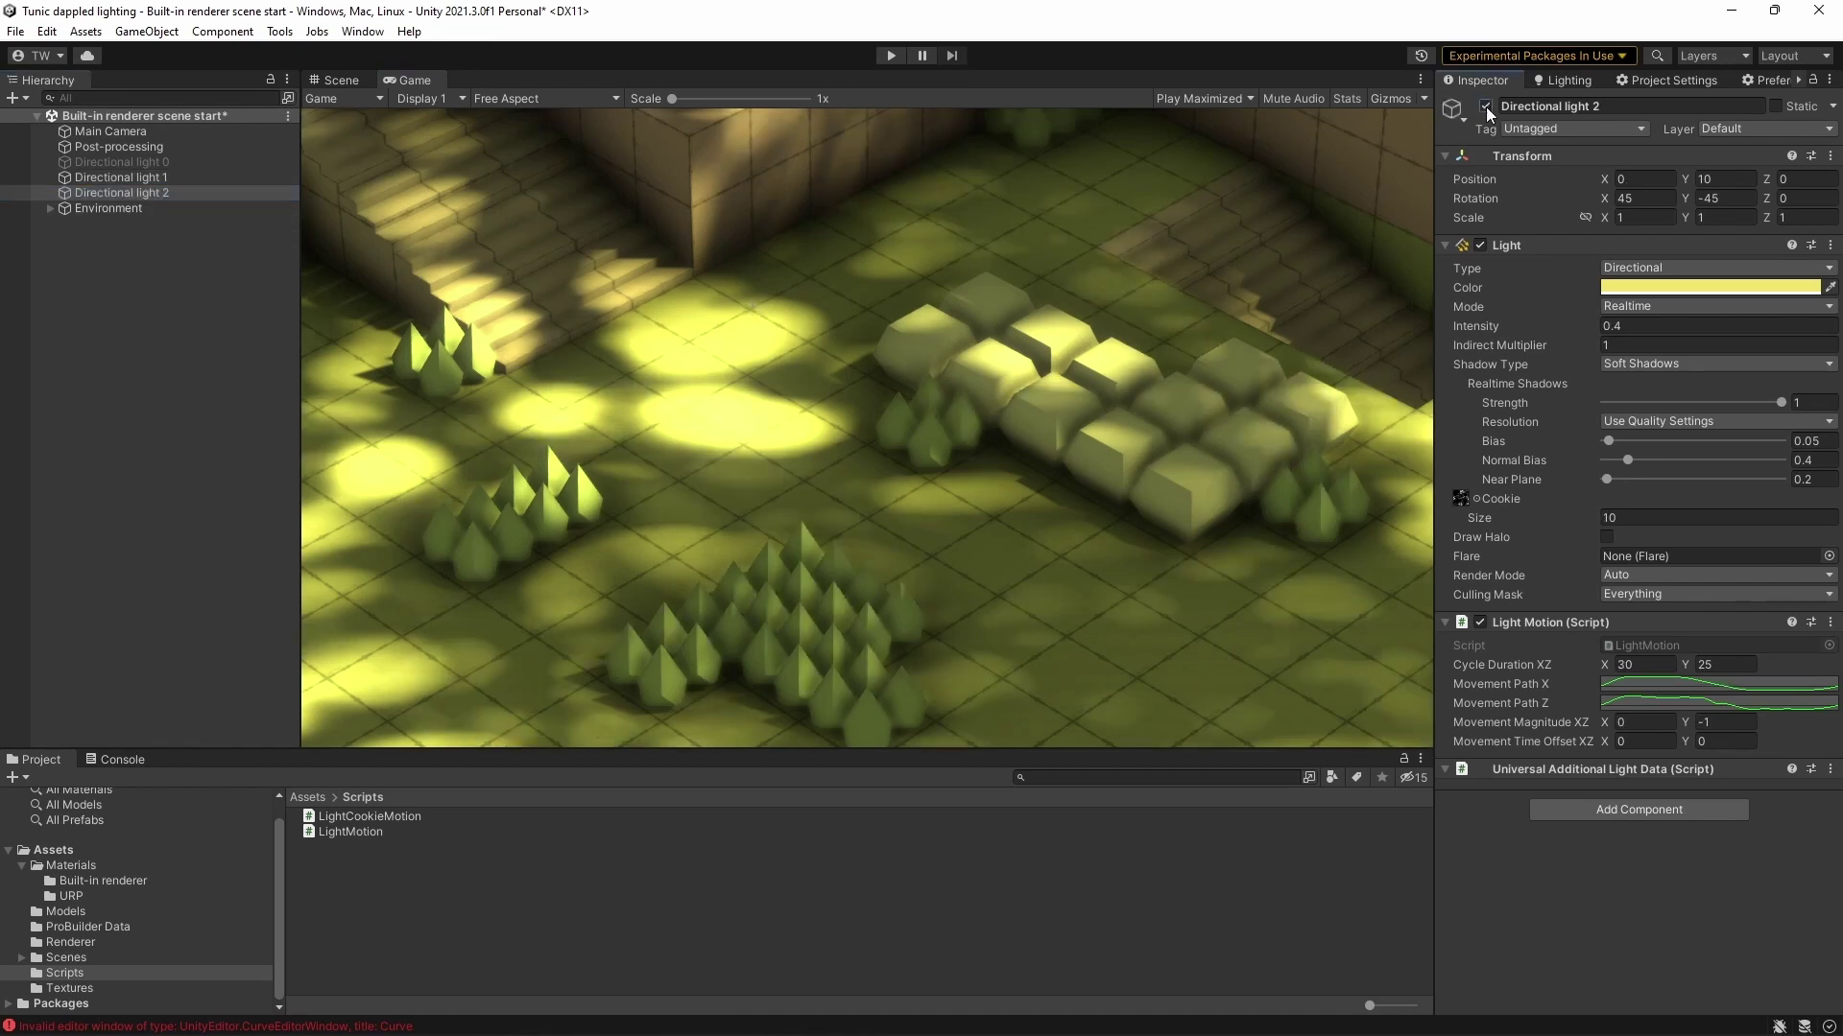
pyautogui.click(146, 177)
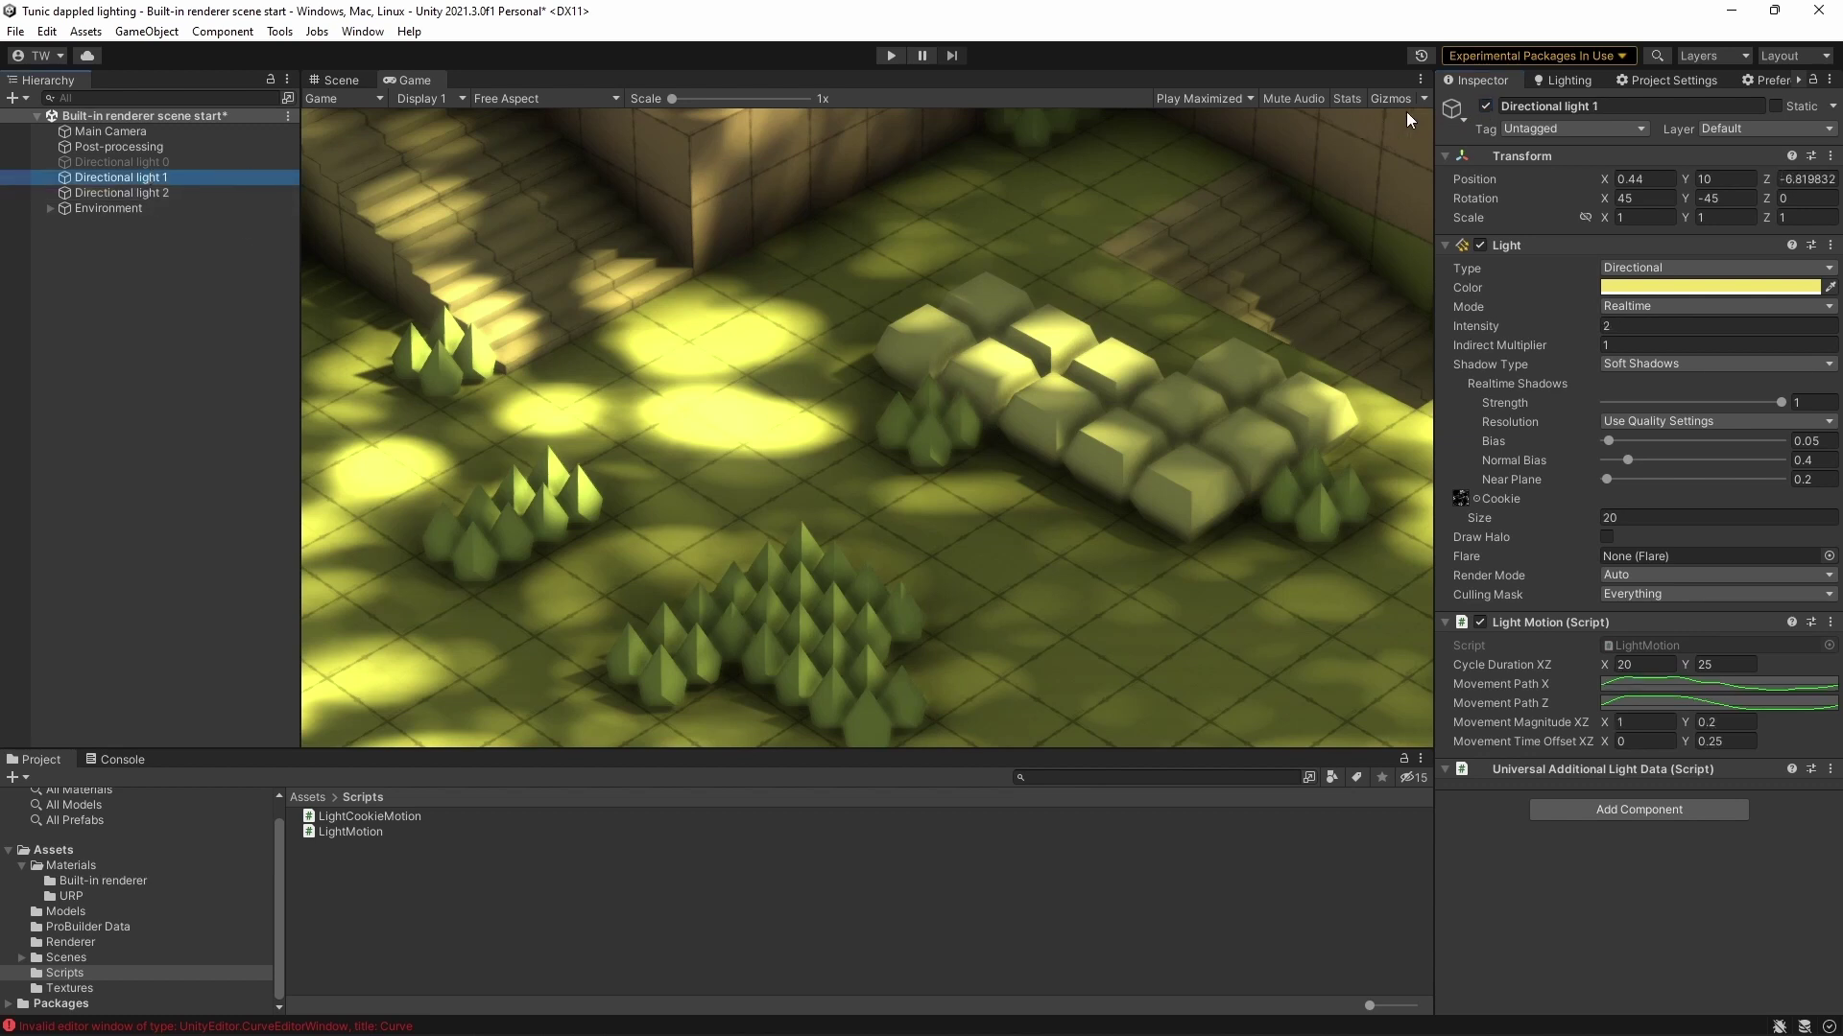
pyautogui.click(1485, 107)
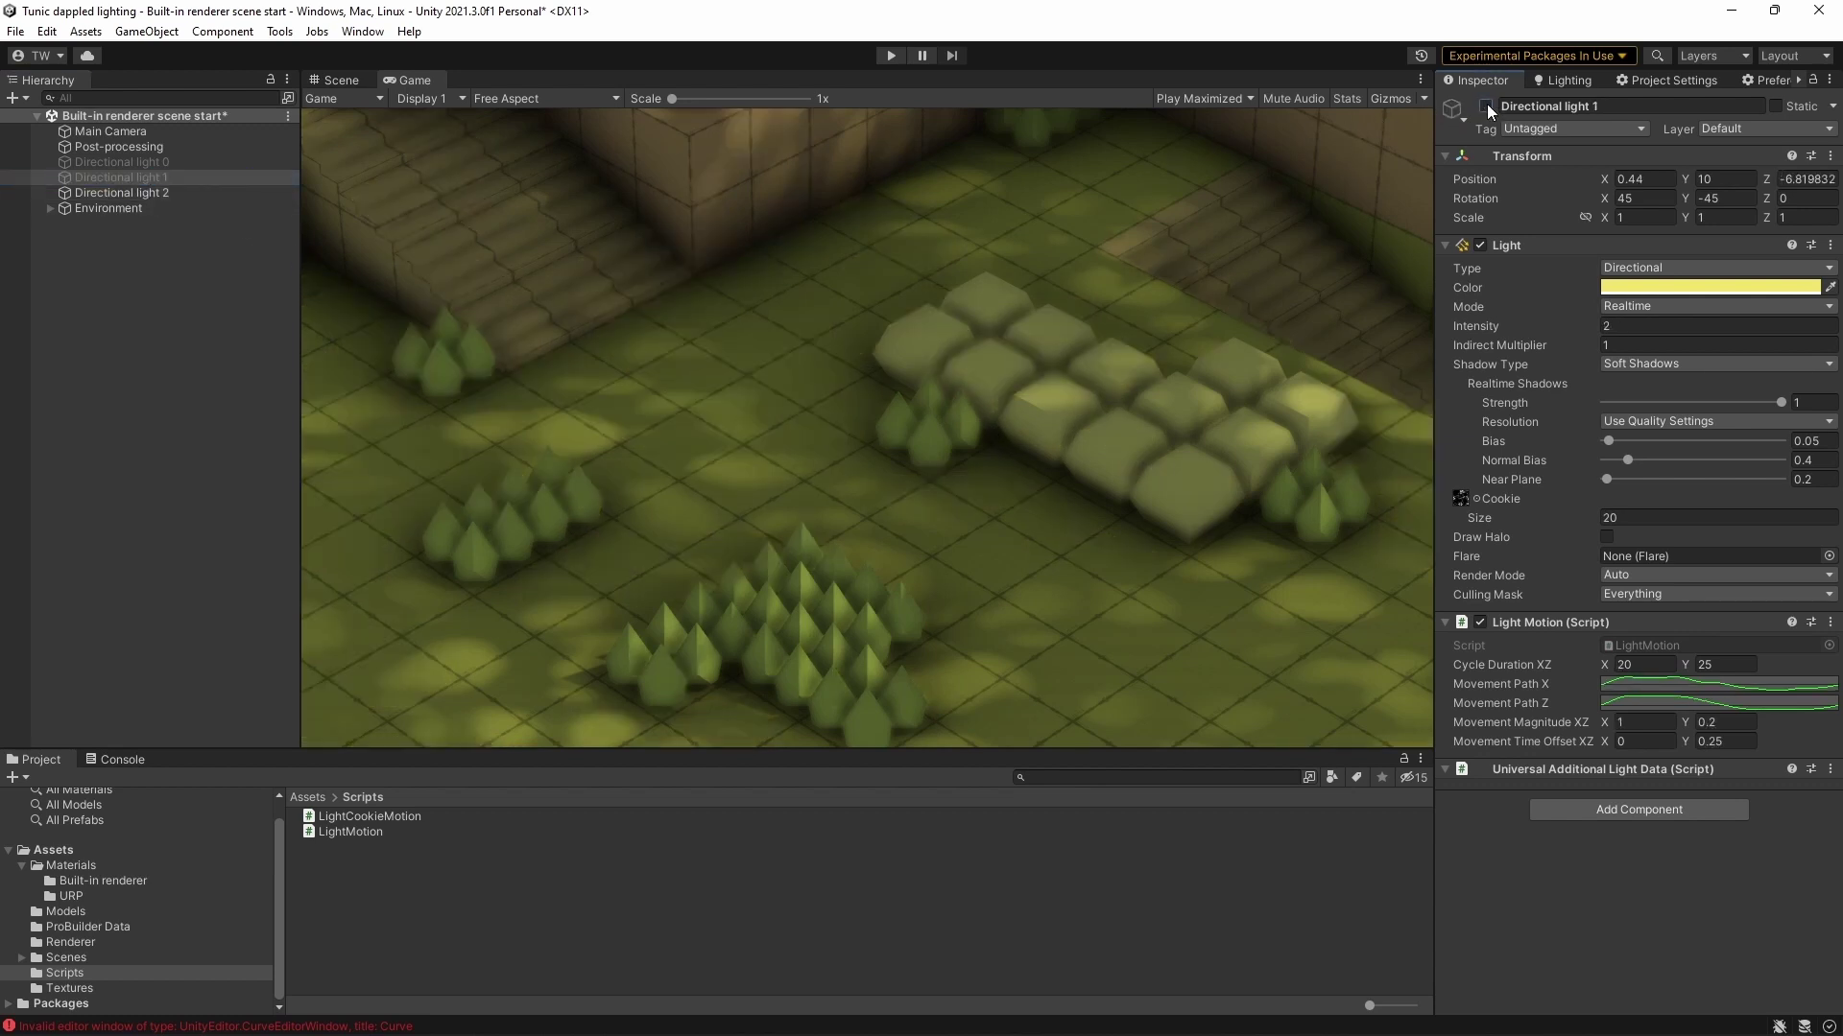
pyautogui.click(155, 193)
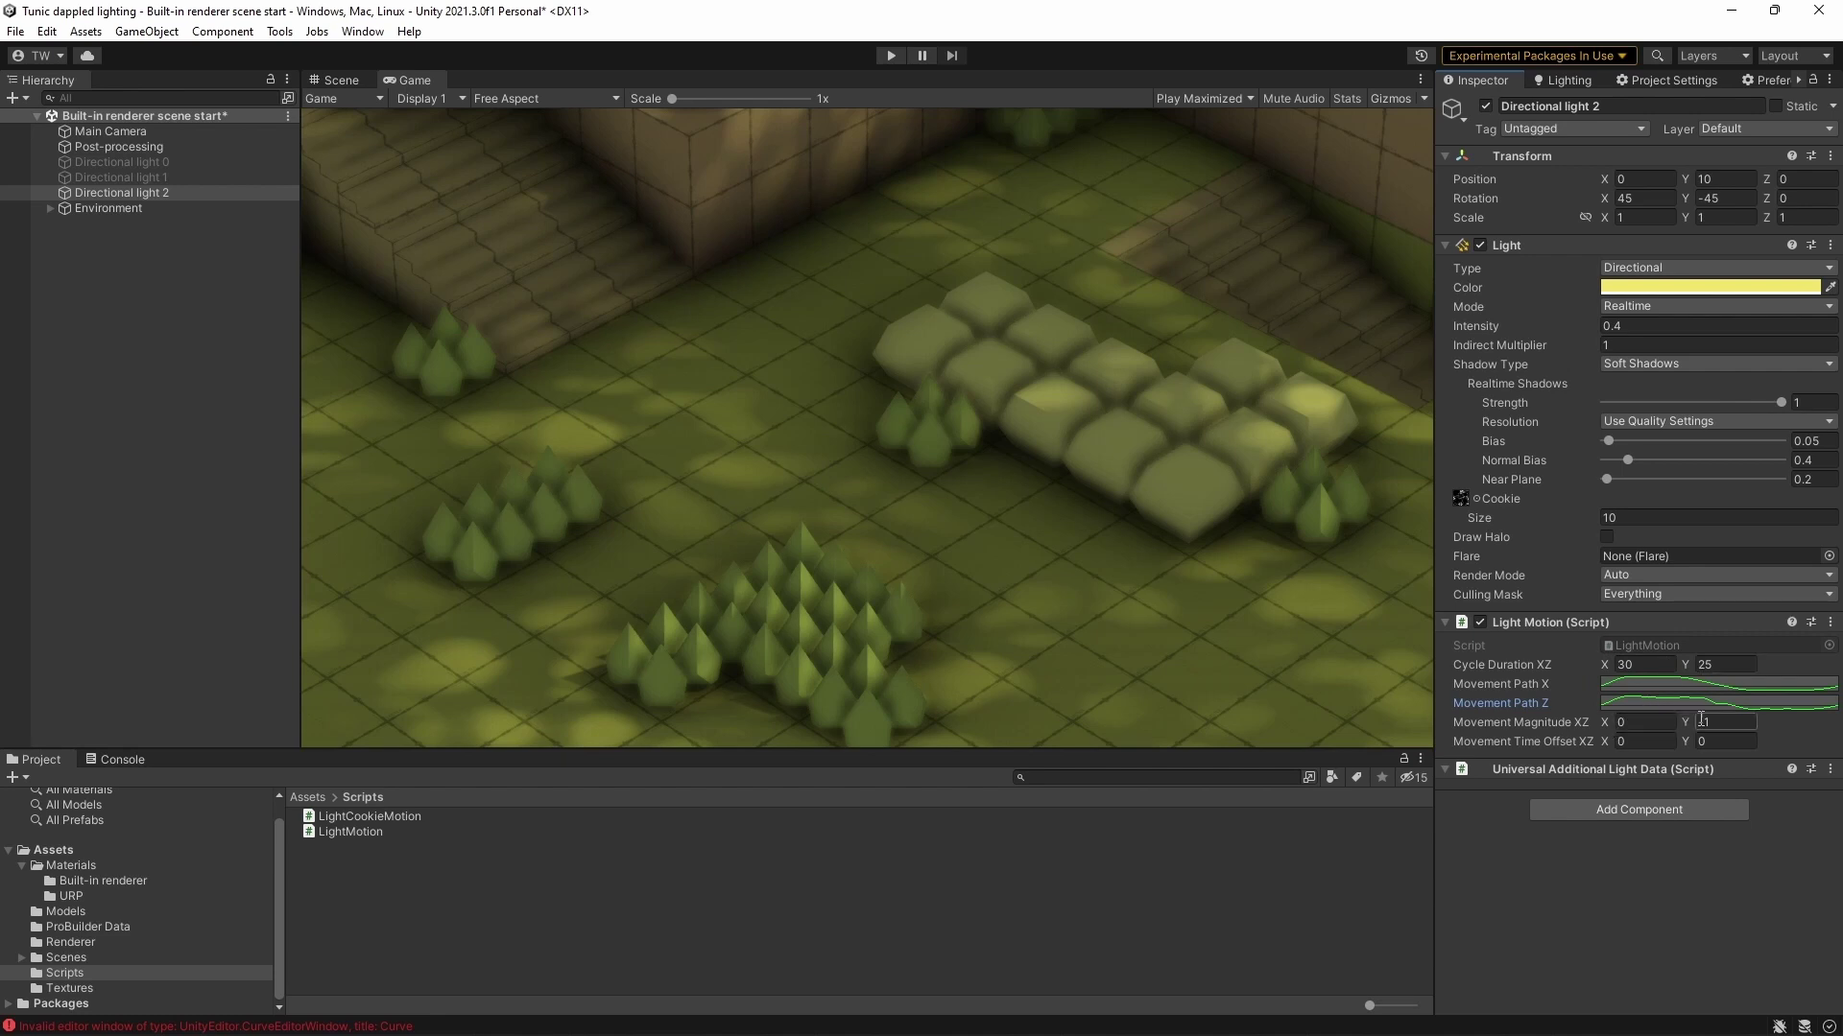
# Review light 2's Movement Path Z curve and preview its motion in play mode
pyautogui.click(1637, 702)
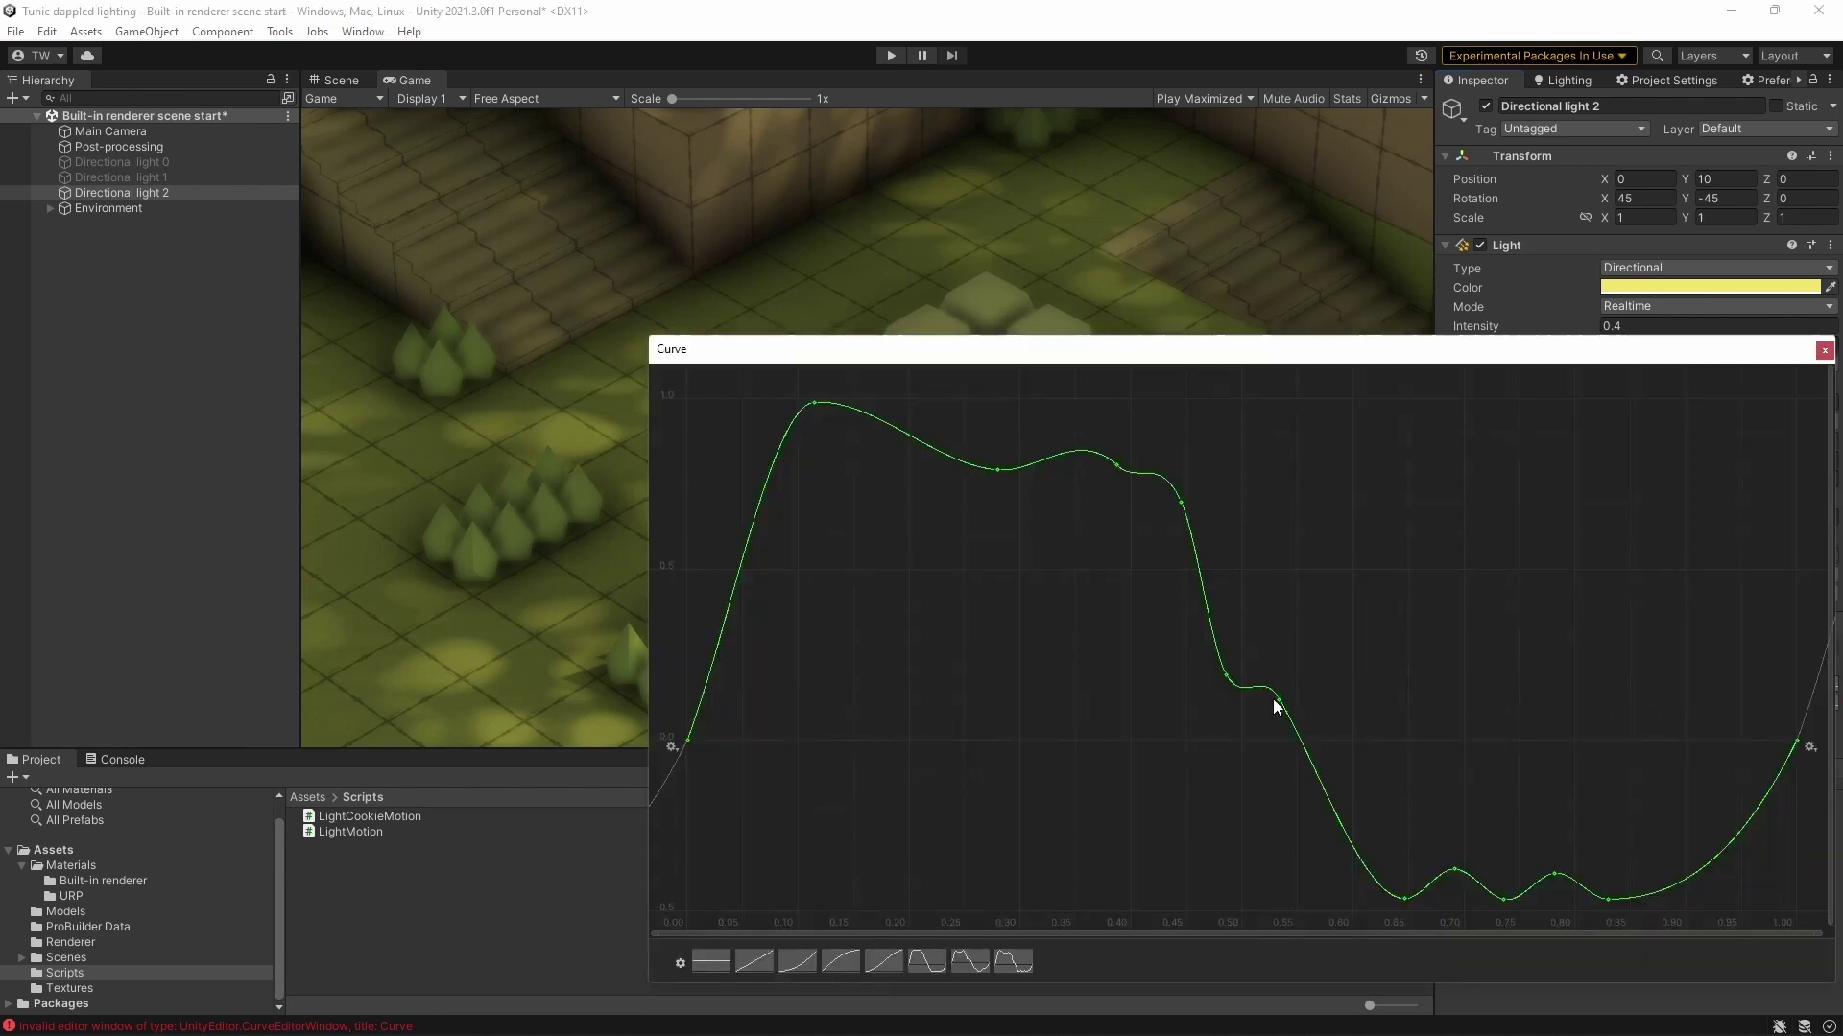
pyautogui.click(1823, 350)
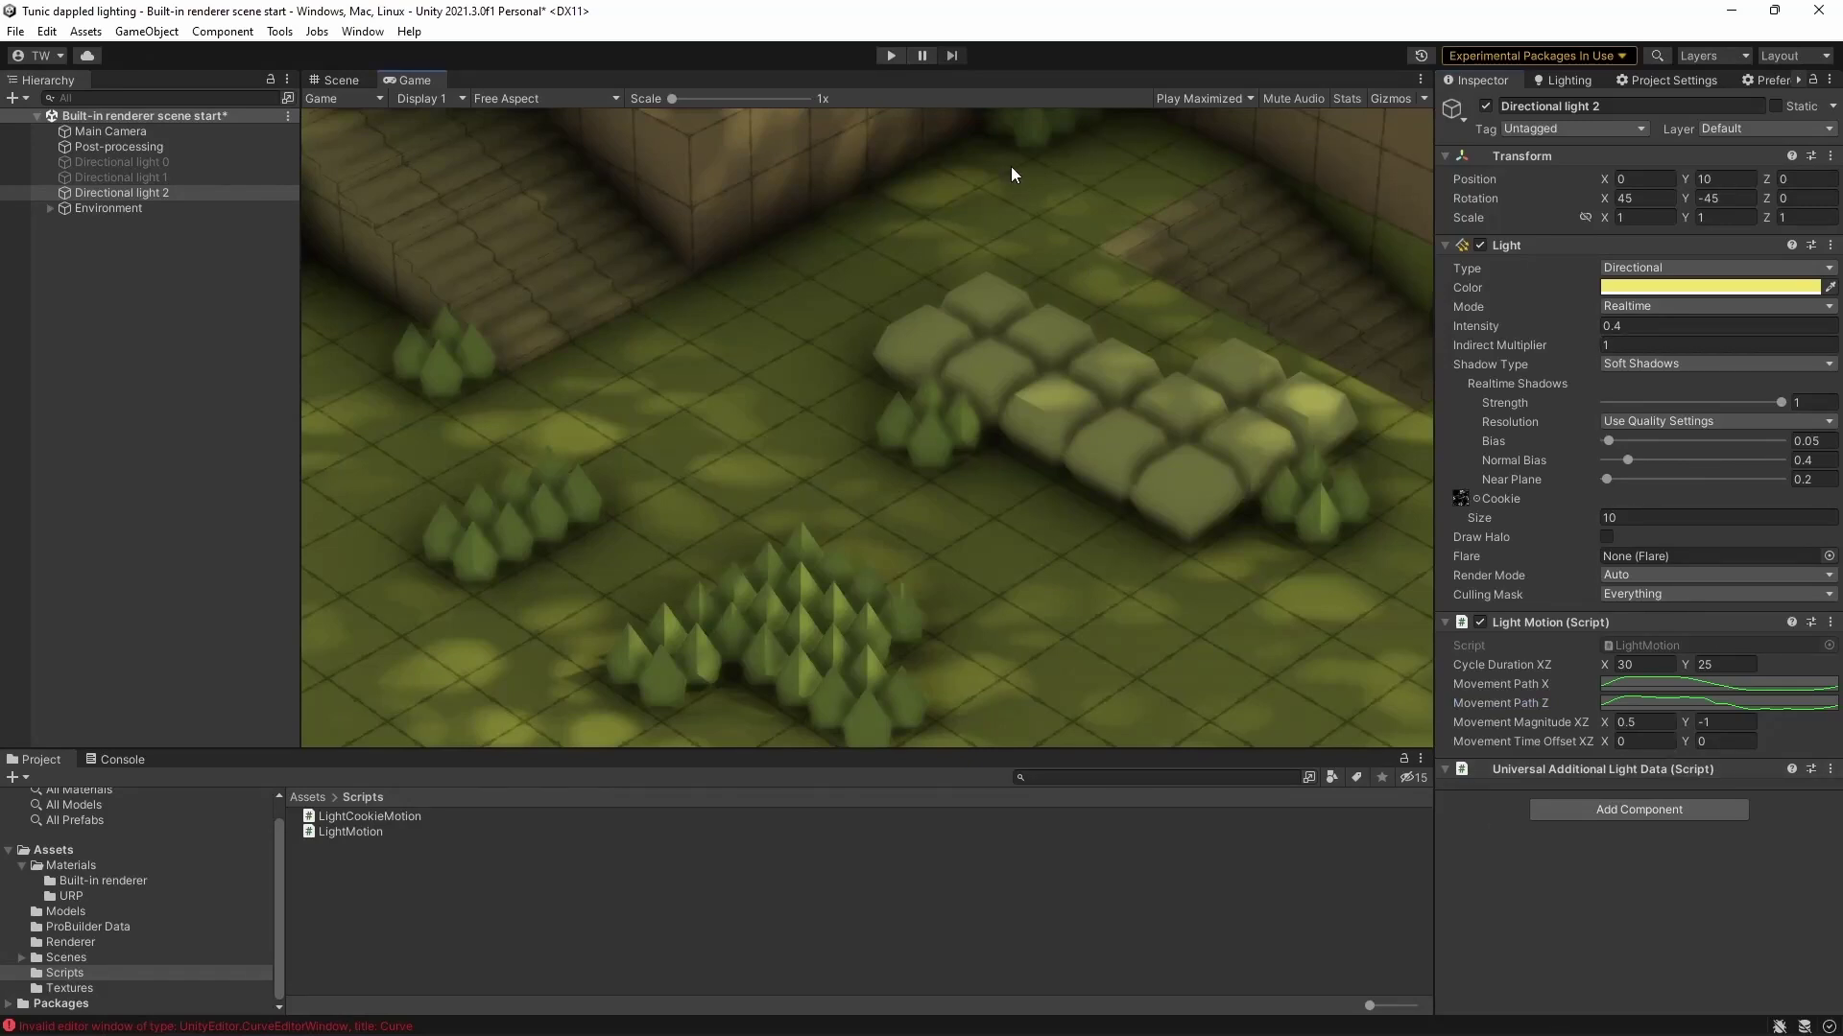
pyautogui.click(885, 55)
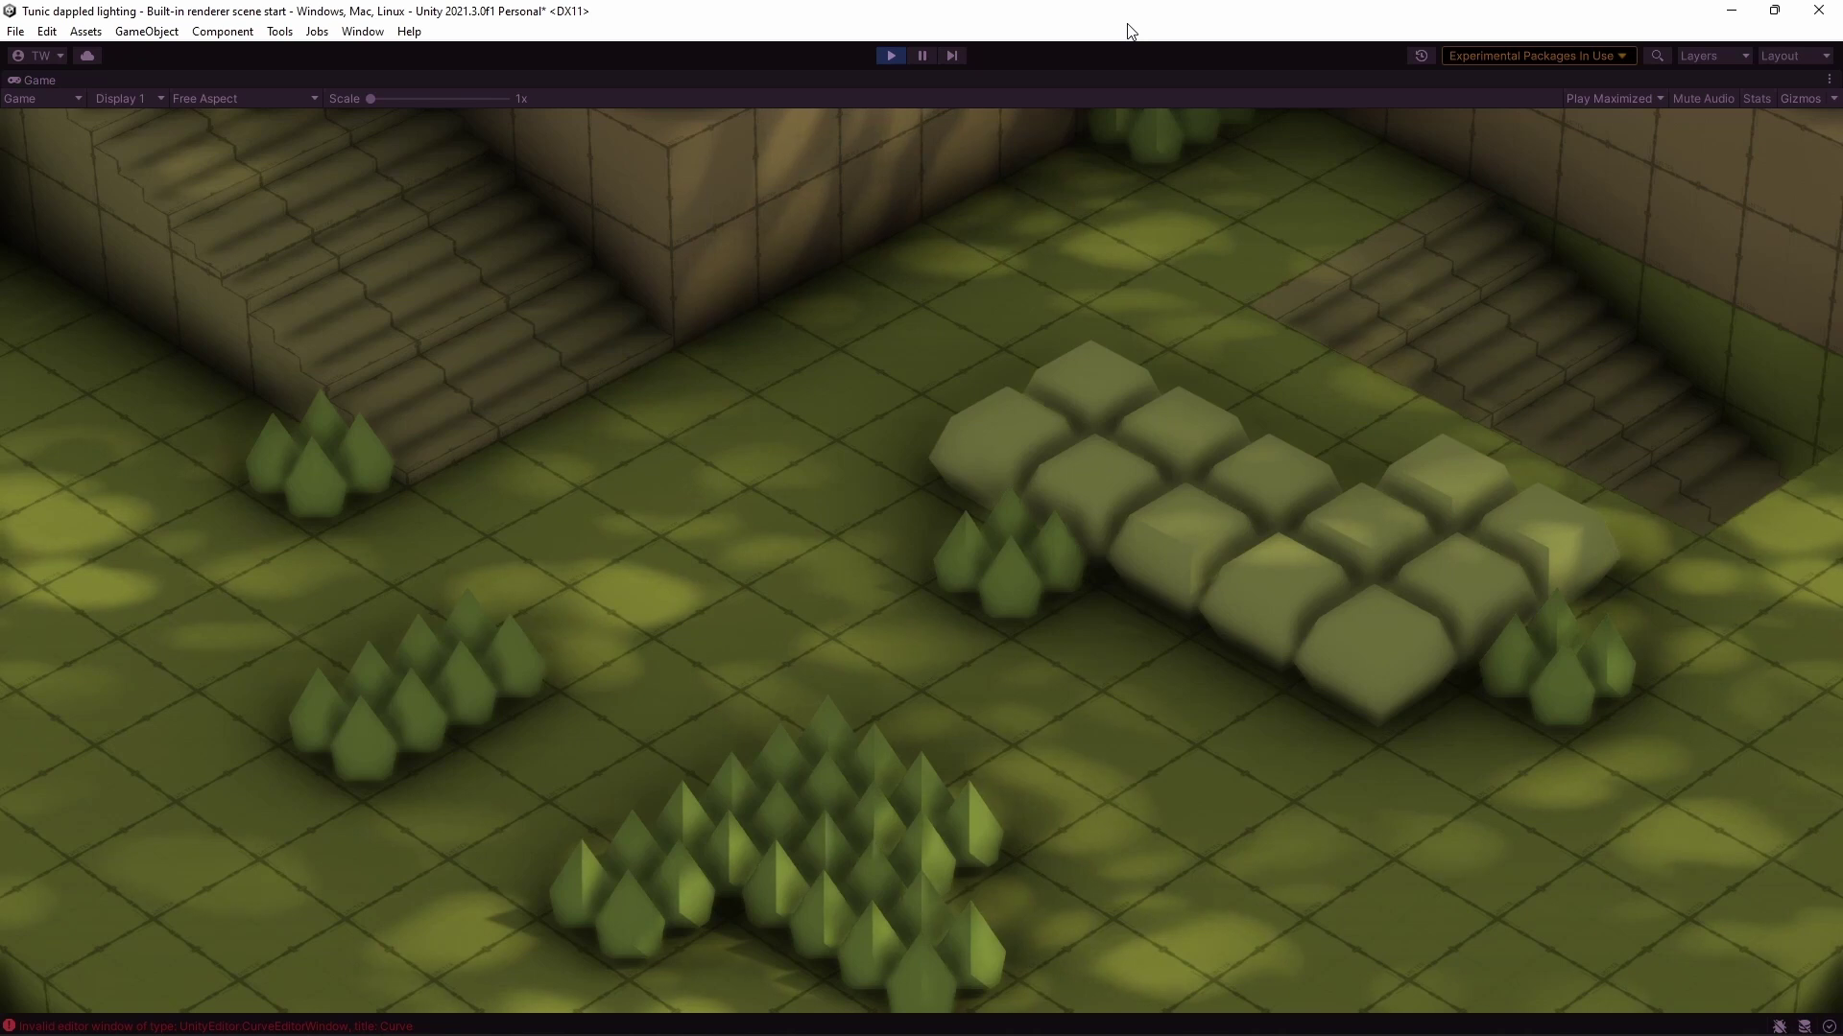
pyautogui.click(891, 55)
pyautogui.click(142, 179)
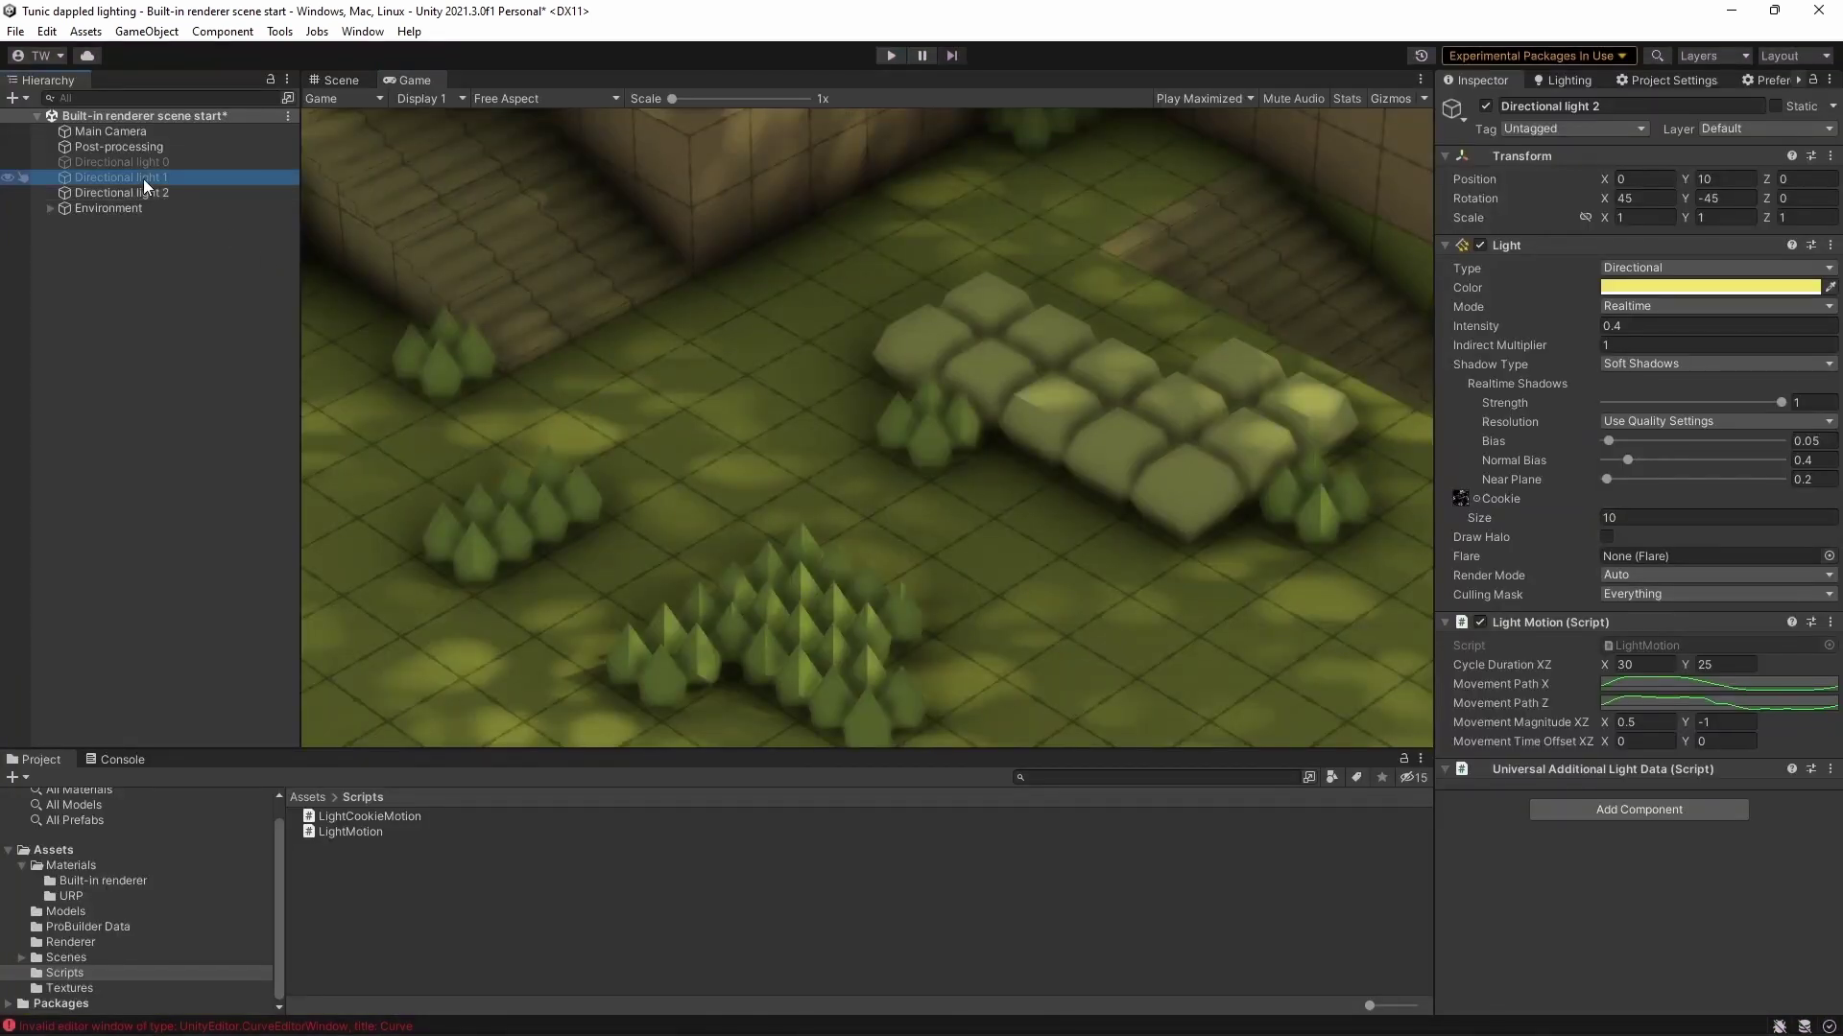
# Re-enable Directional light 1 and preview both dappled light layers in play mode
pyautogui.click(1485, 107)
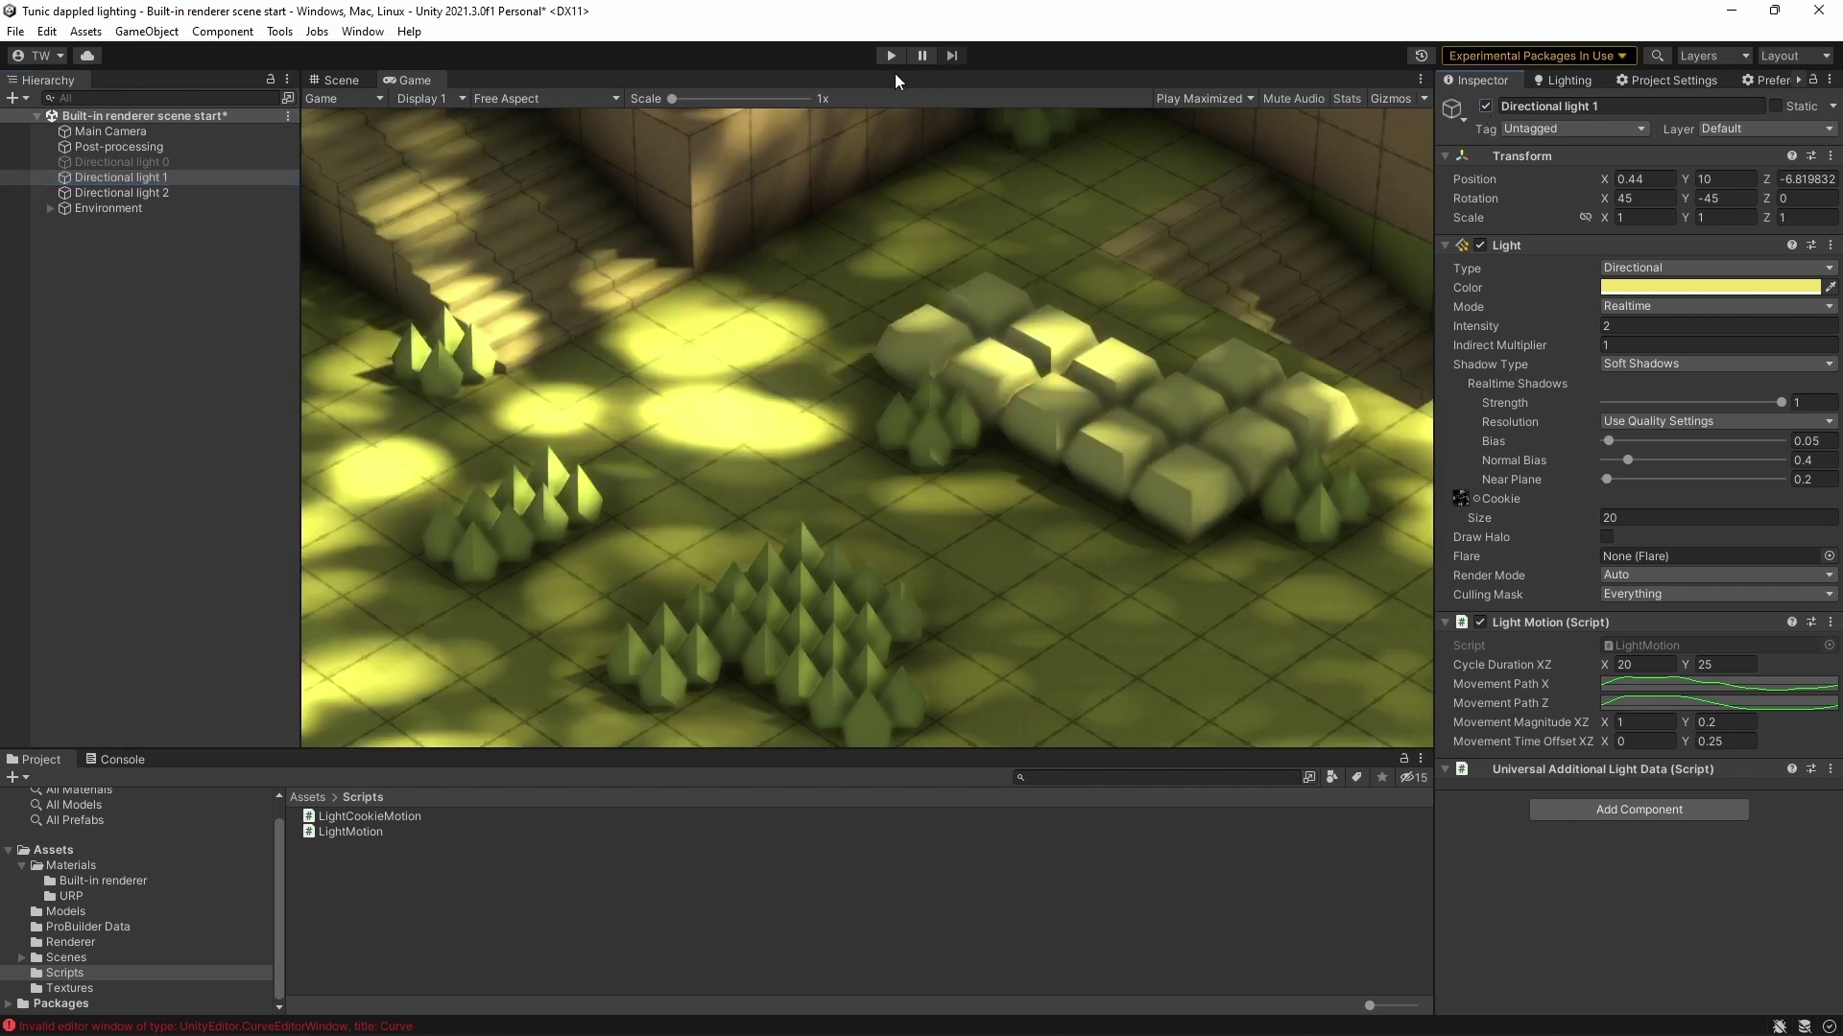
pyautogui.click(890, 55)
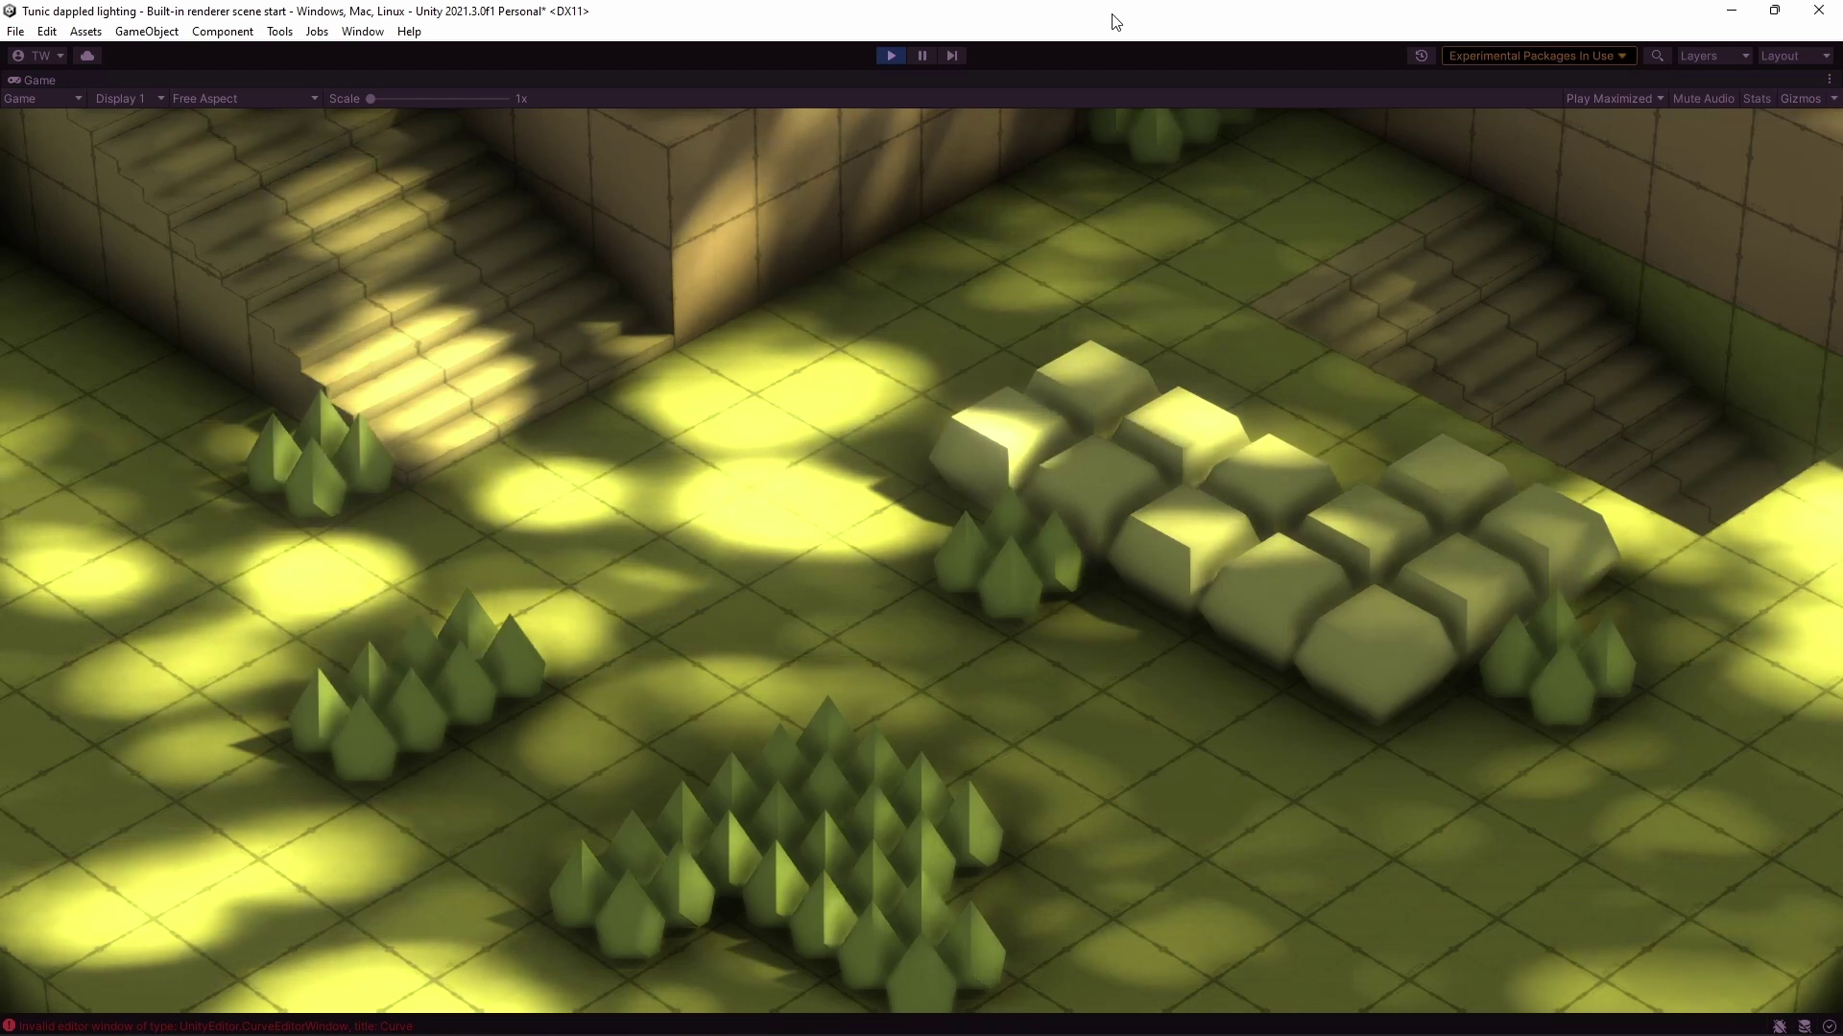
pyautogui.click(891, 54)
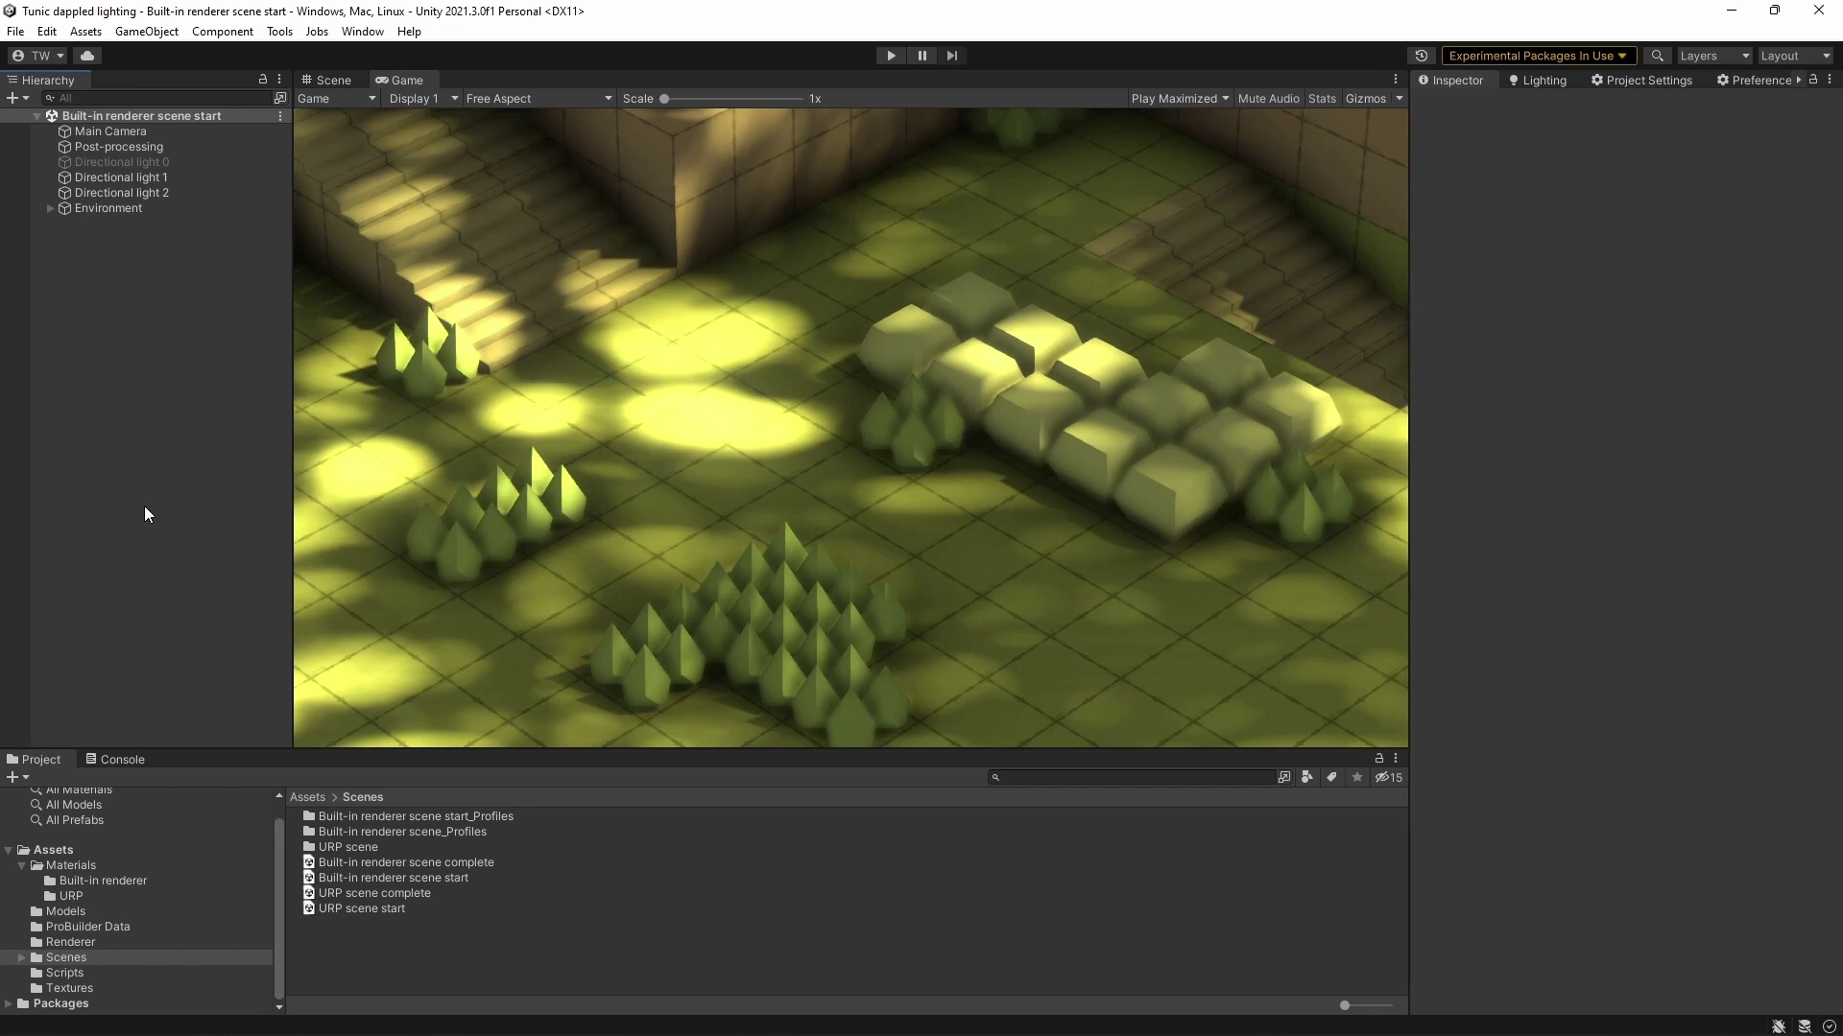
# Open the URP scene start and create a URP Asset with Universal Renderer in the Renderer folder
pyautogui.doubleClick(359, 908)
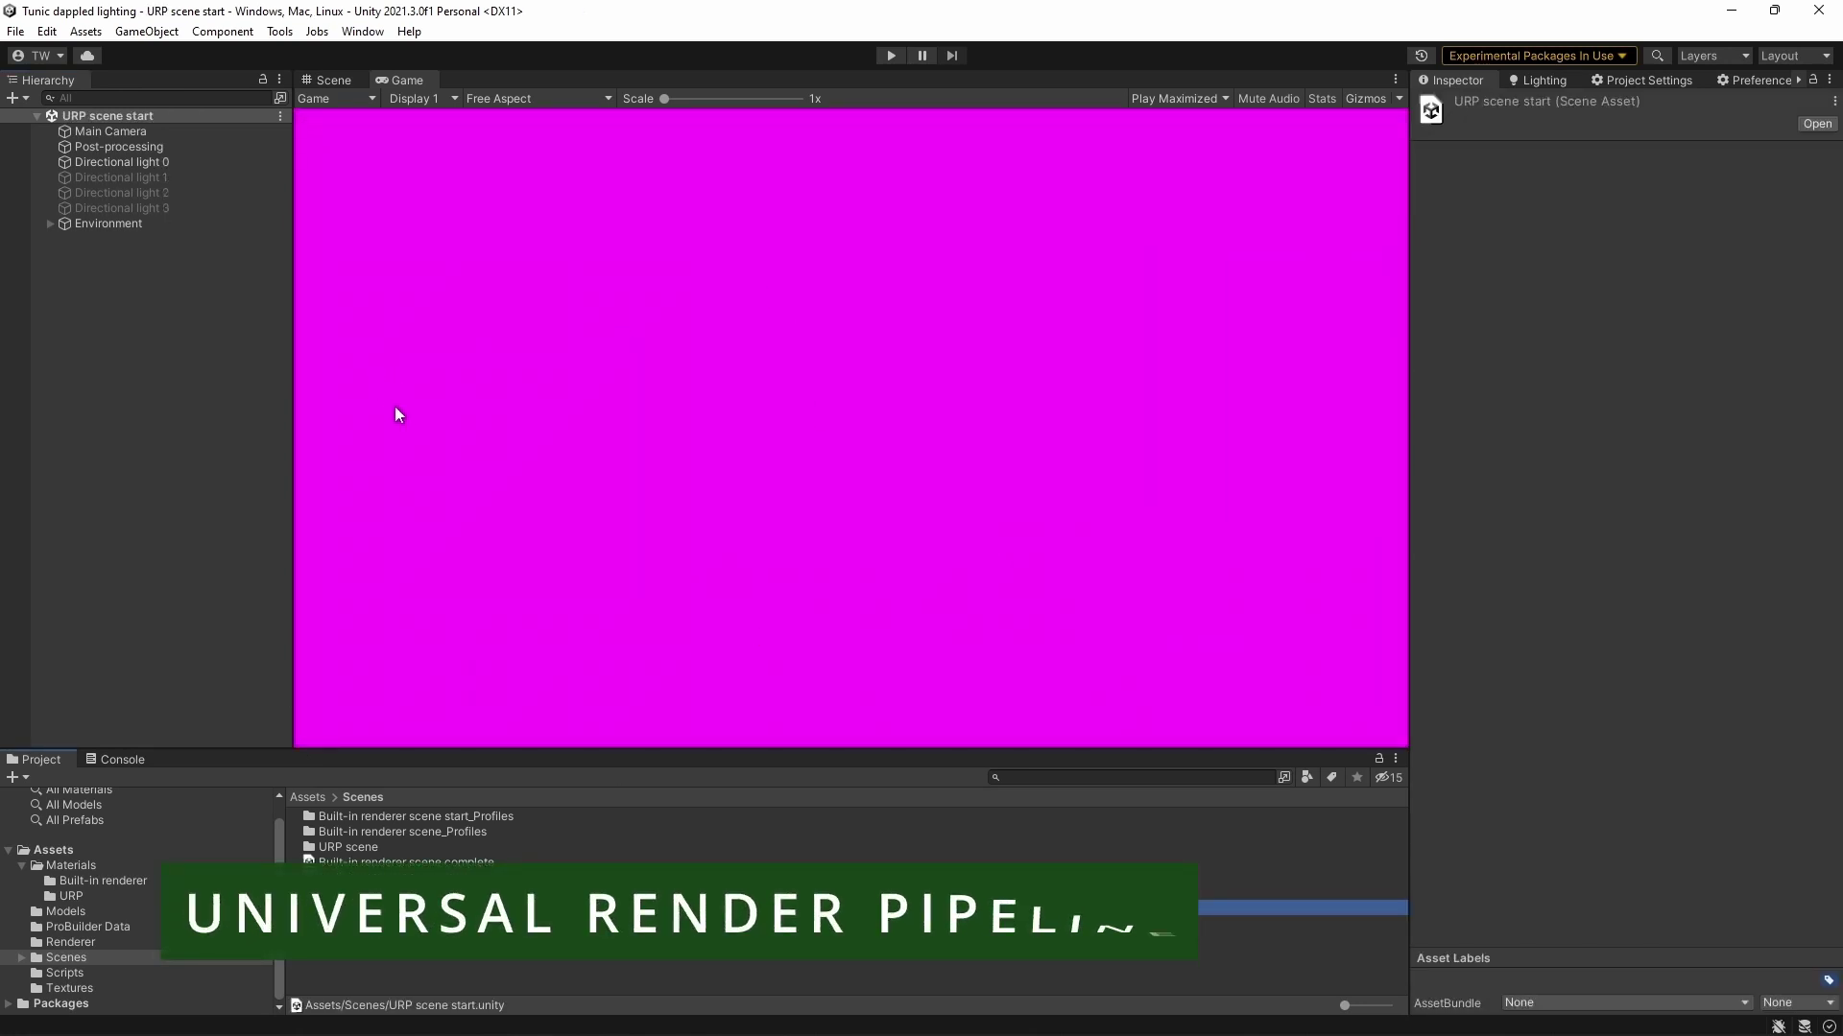
pyautogui.click(83, 945)
pyautogui.rightClick(404, 923)
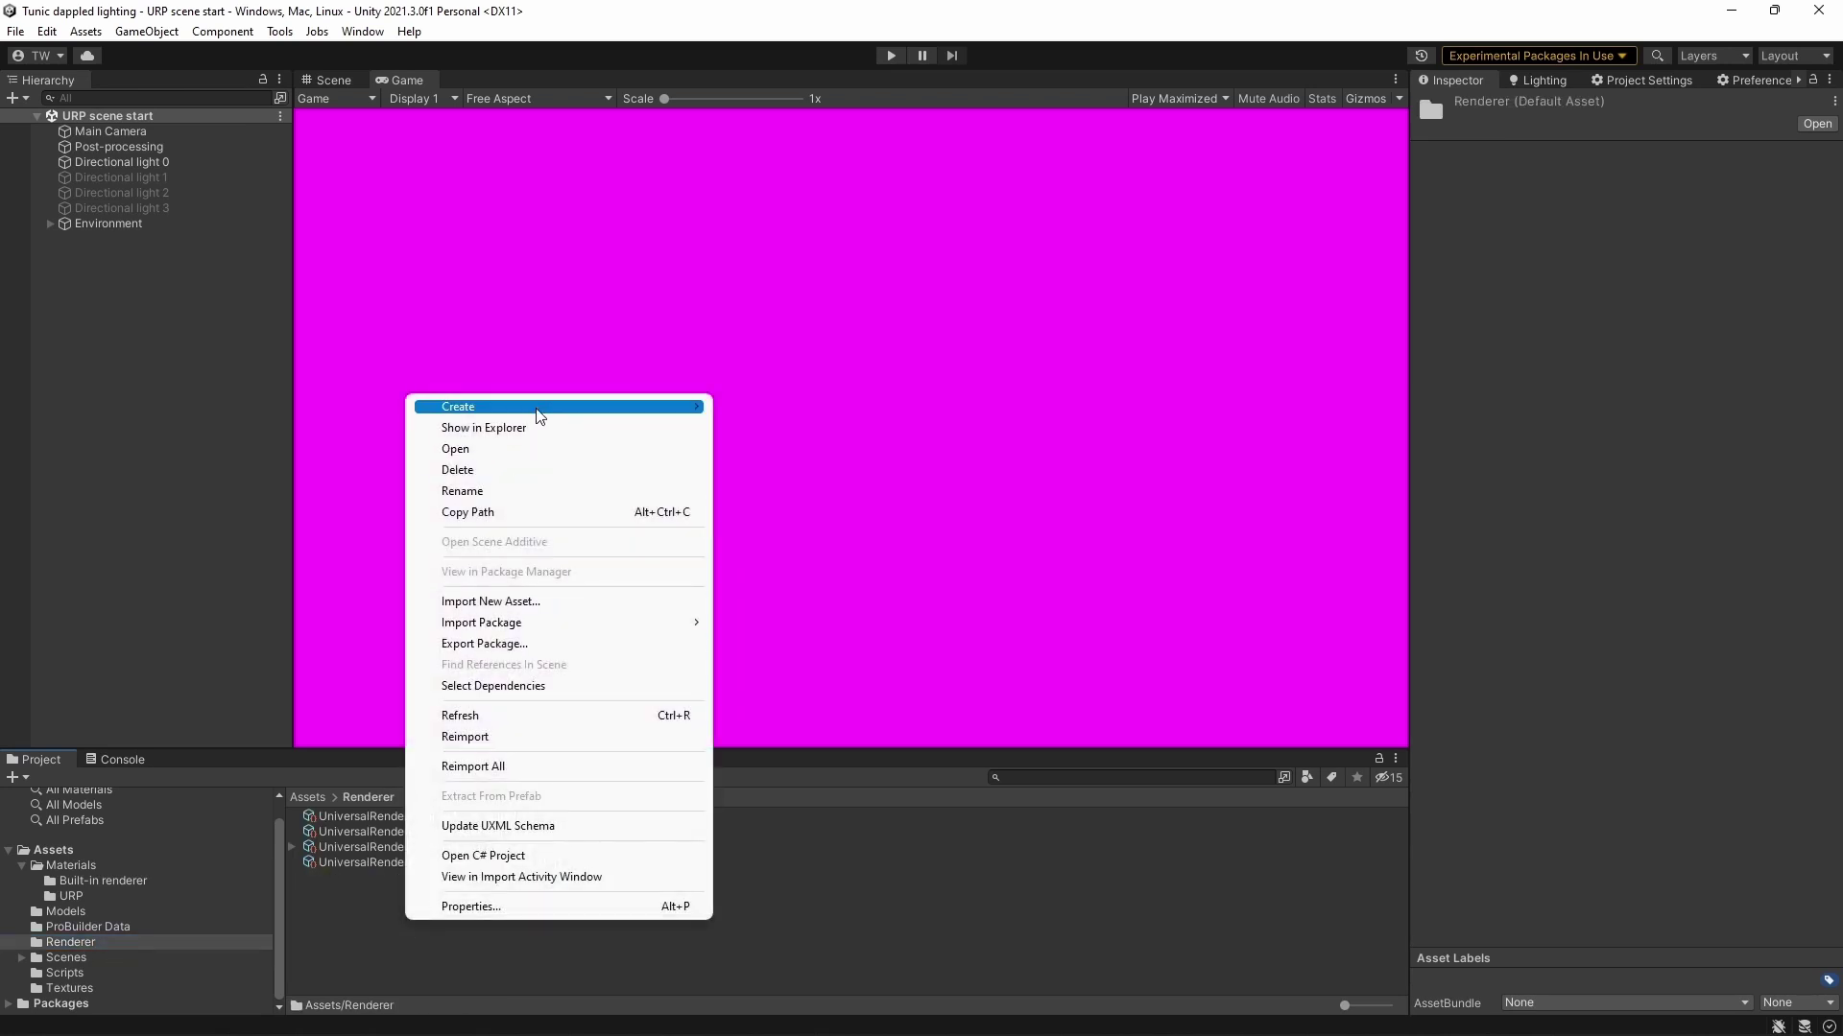
pyautogui.moveTo(540, 417)
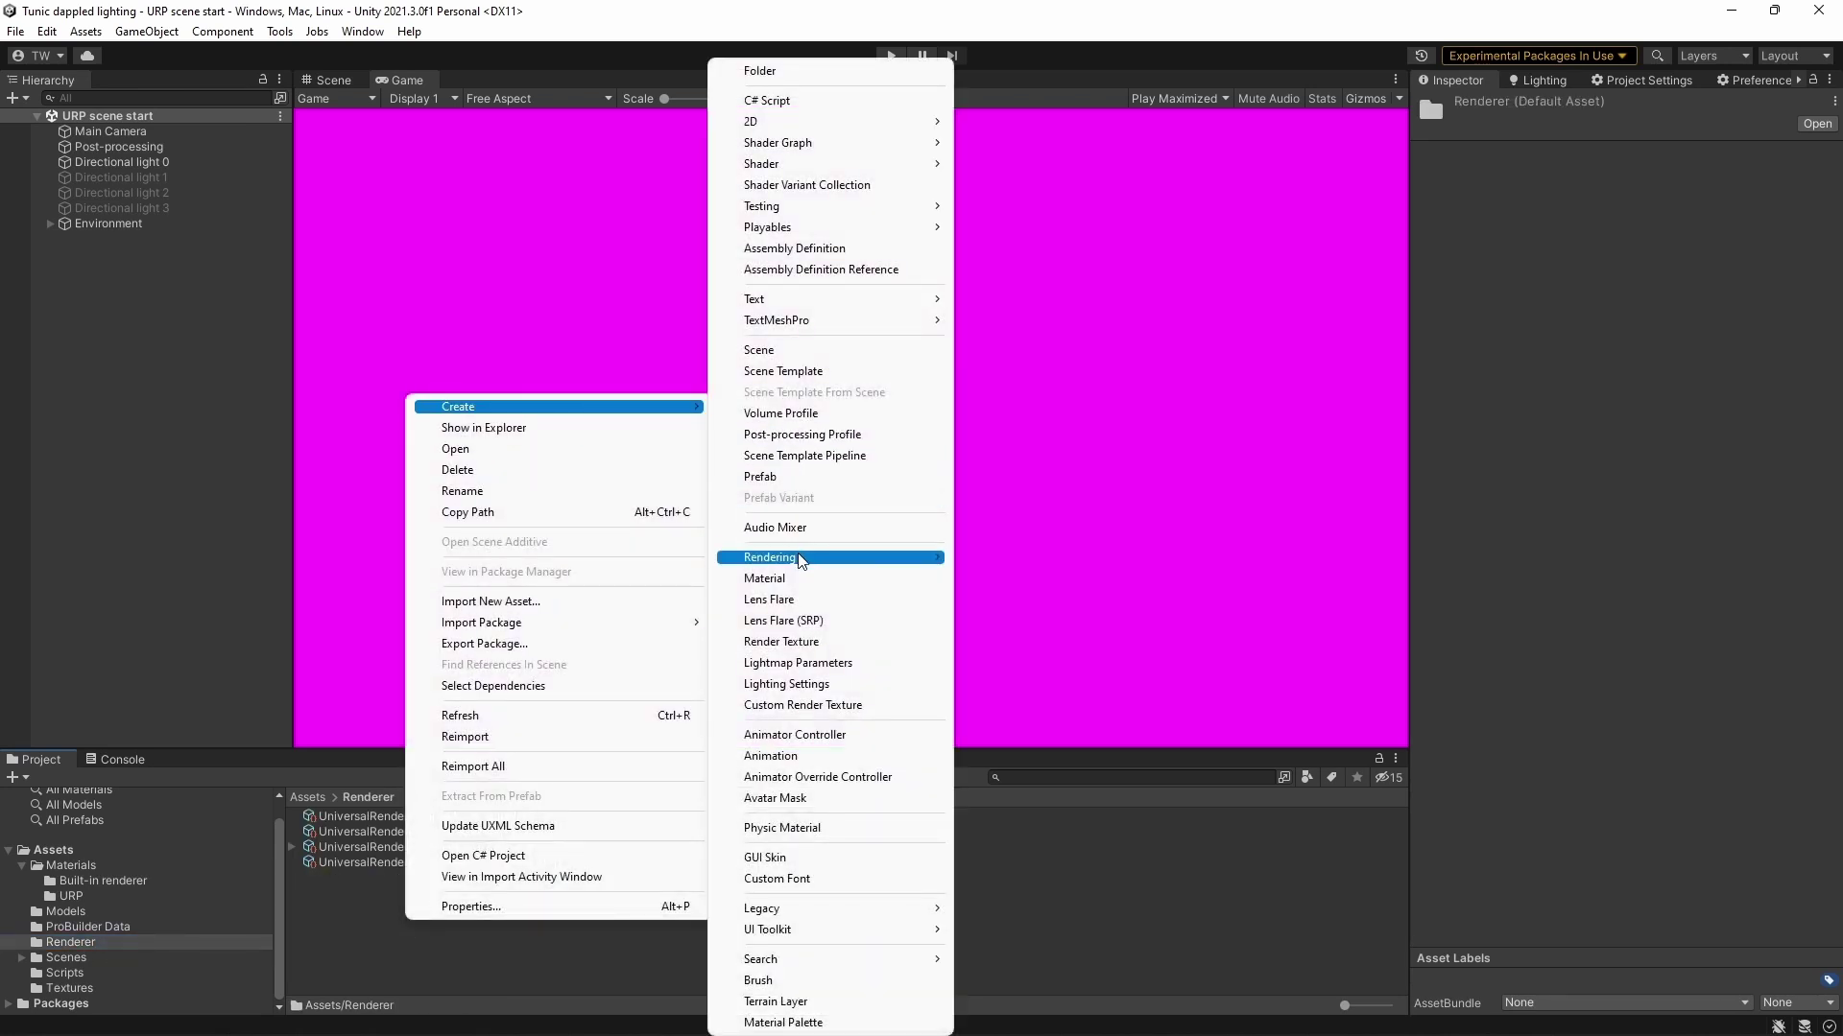
pyautogui.moveTo(802, 559)
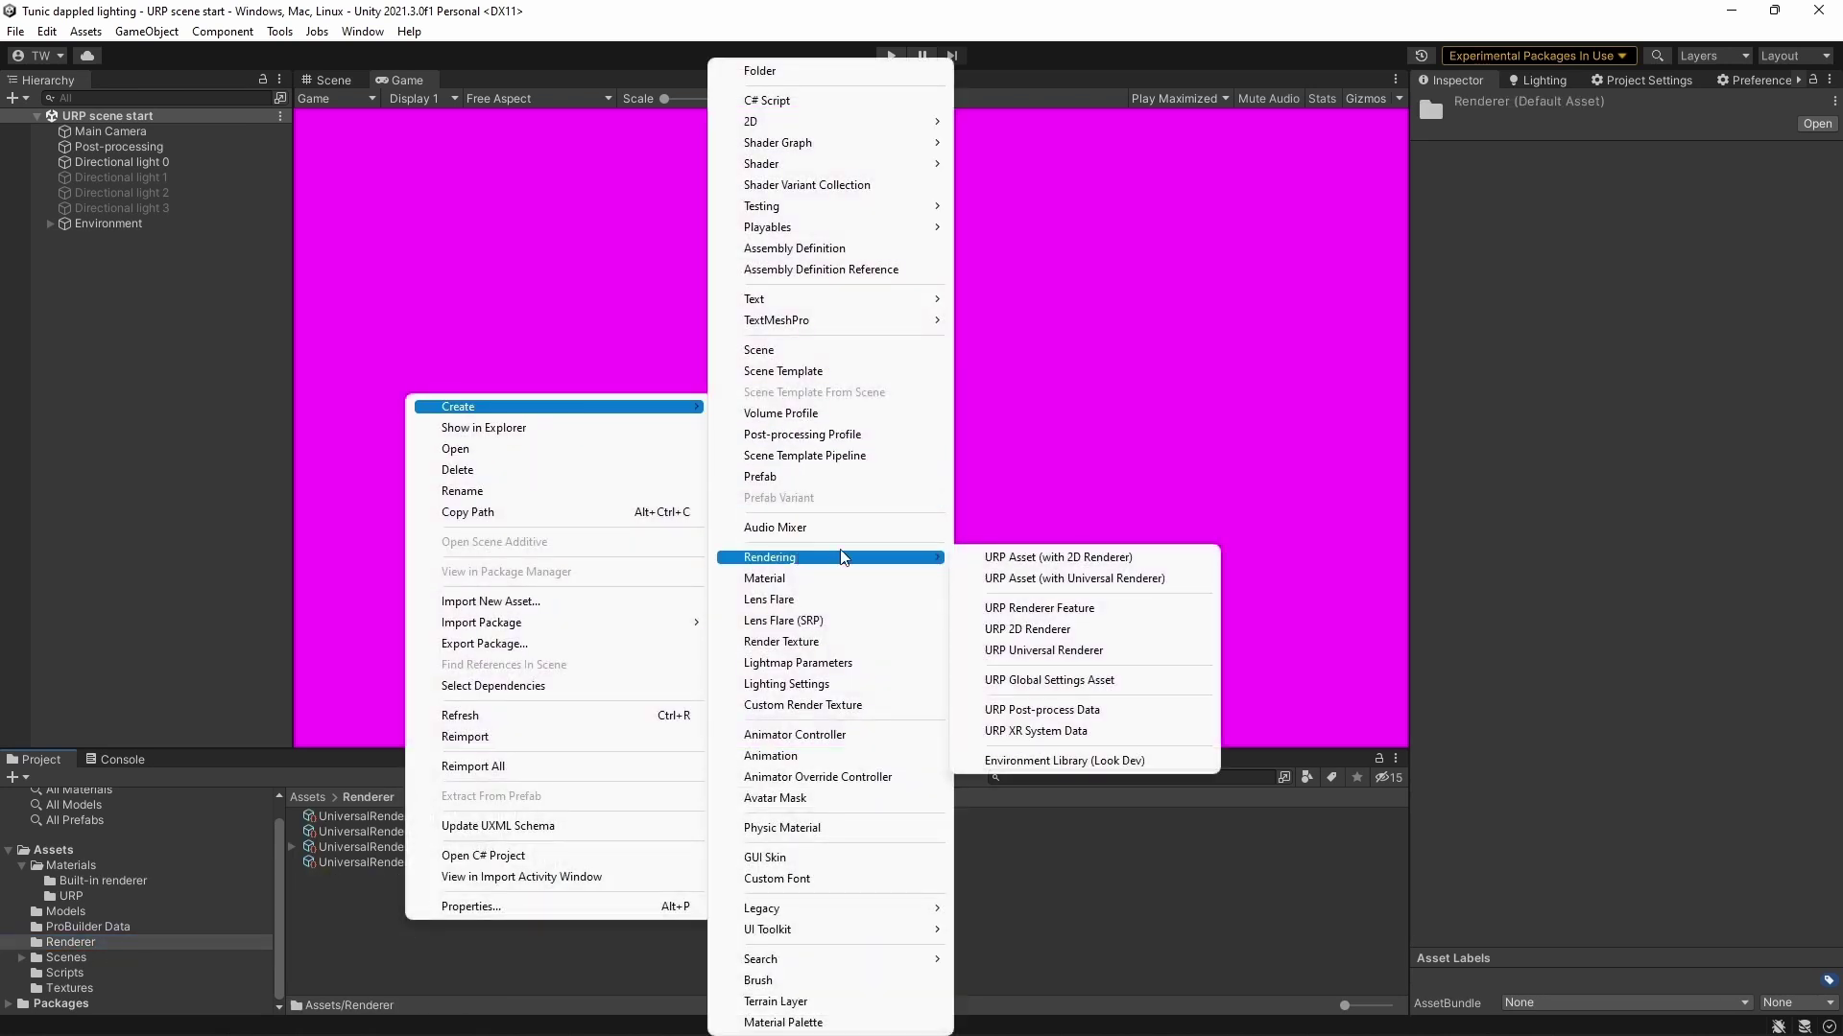
pyautogui.click(1044, 580)
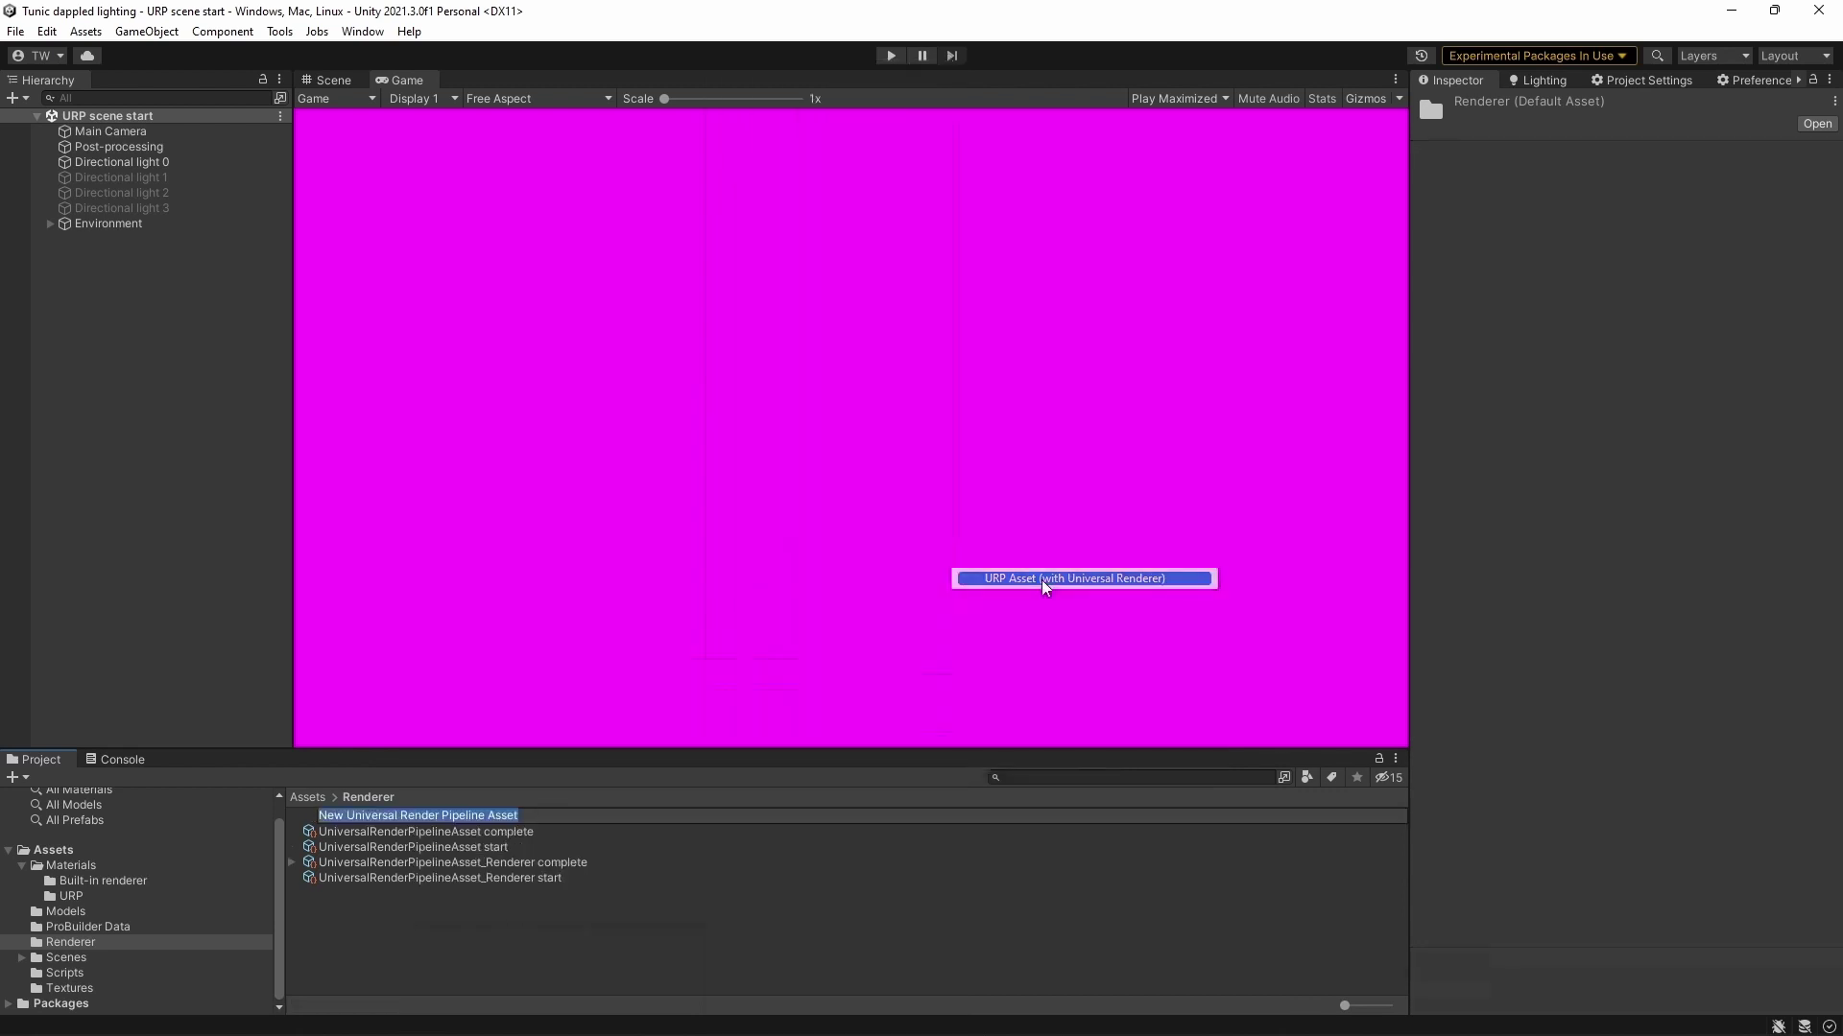
# Set New Universal Render Pipeline Asset as the Scriptable Render Pipeline in Graphics settings
pyautogui.click(1644, 80)
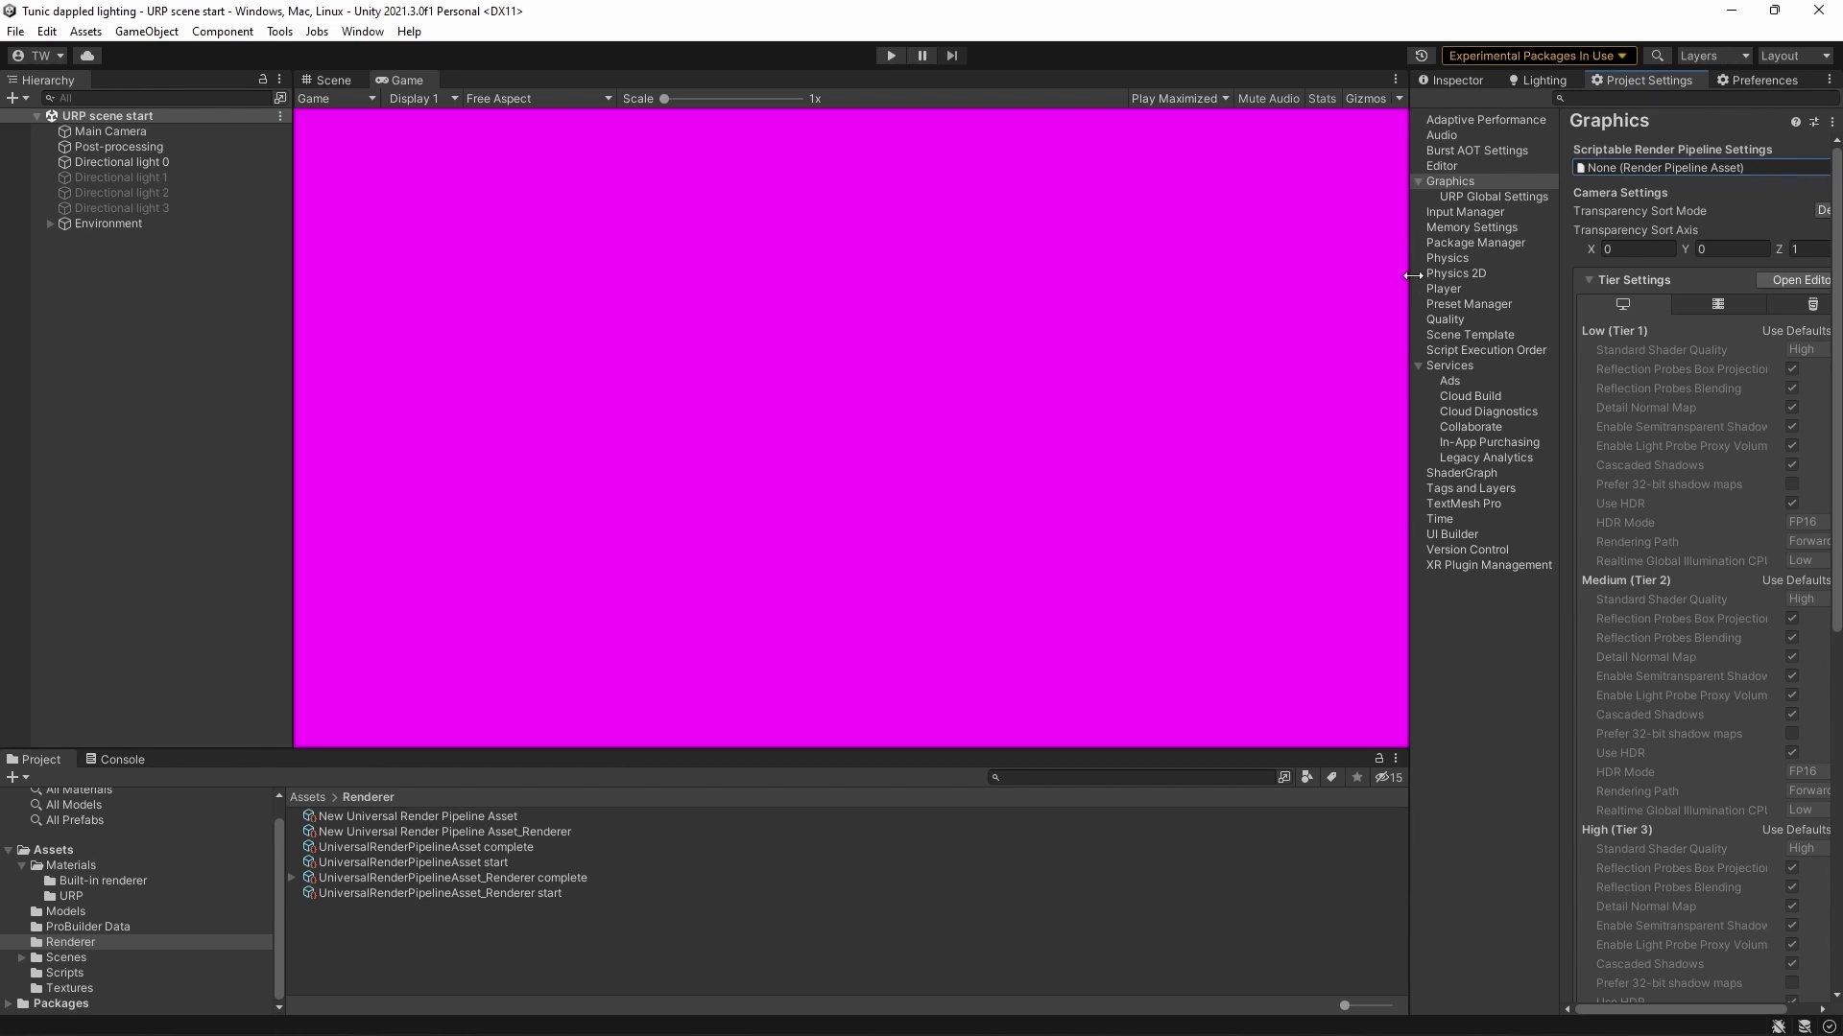
pyautogui.moveTo(1409, 276); pyautogui.dragTo(1297, 277)
pyautogui.click(1817, 167)
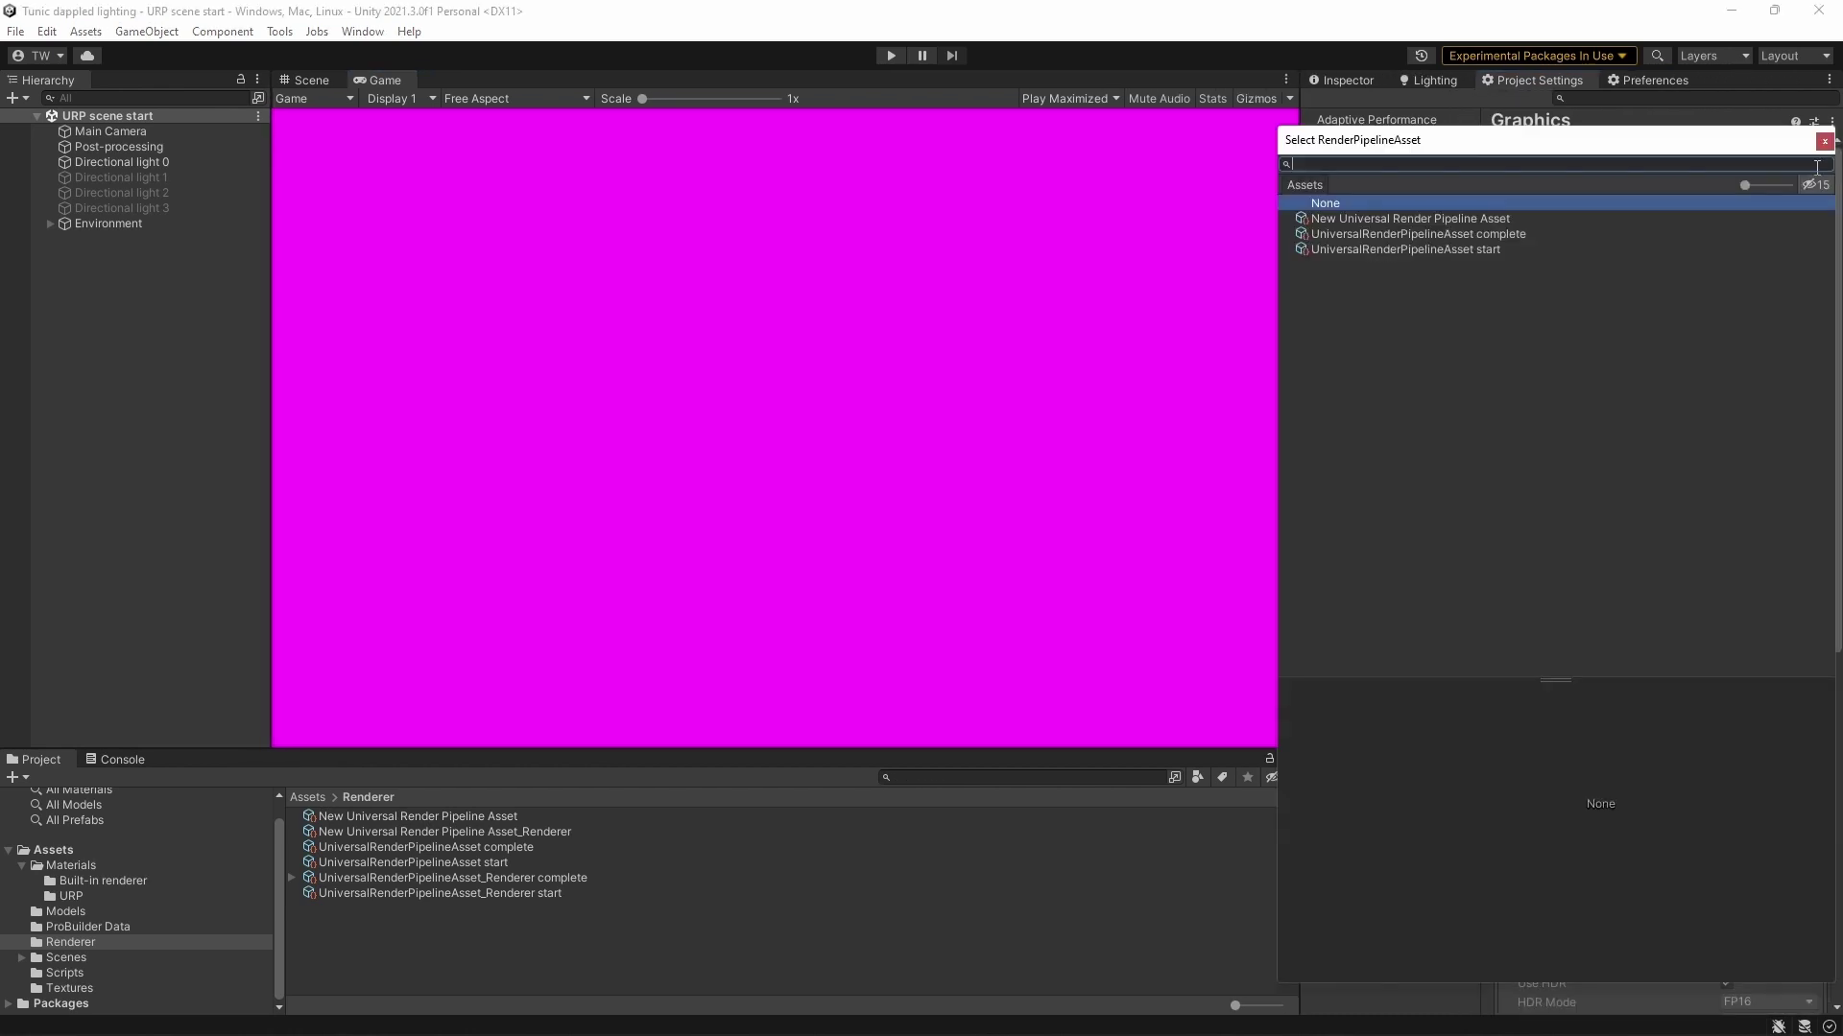
pyautogui.click(1468, 219)
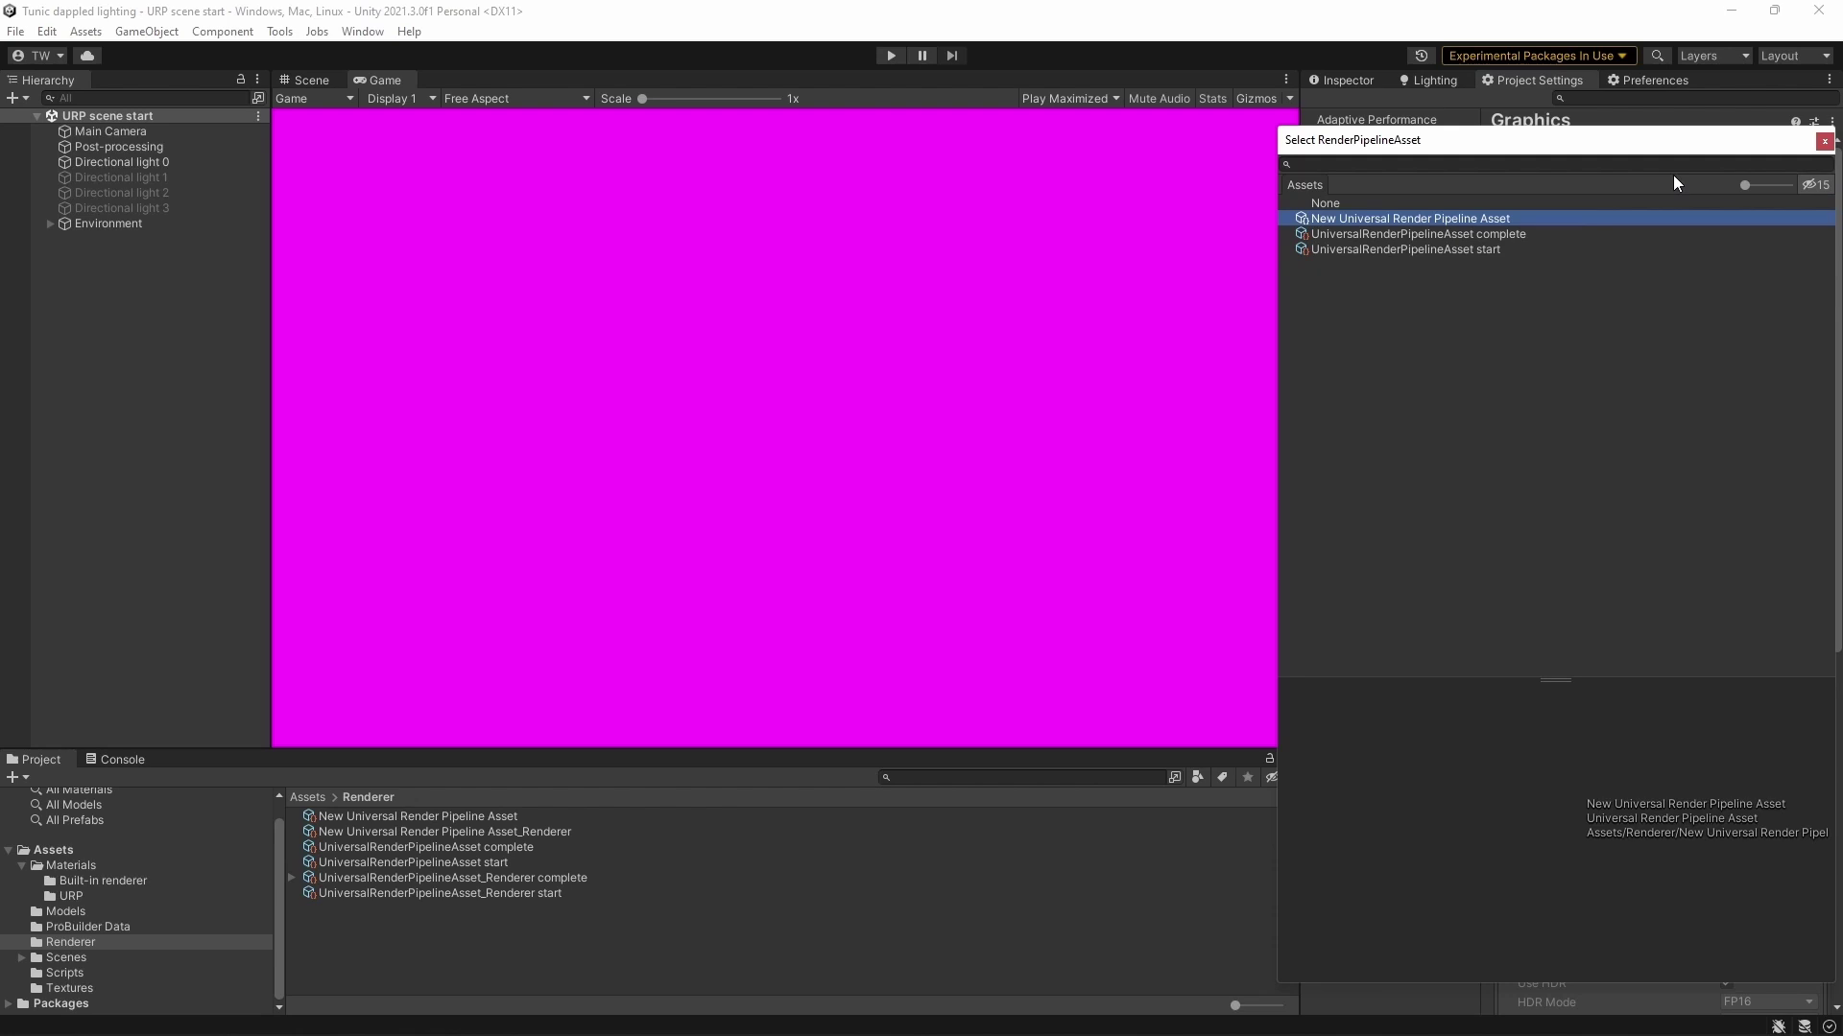
pyautogui.click(1824, 141)
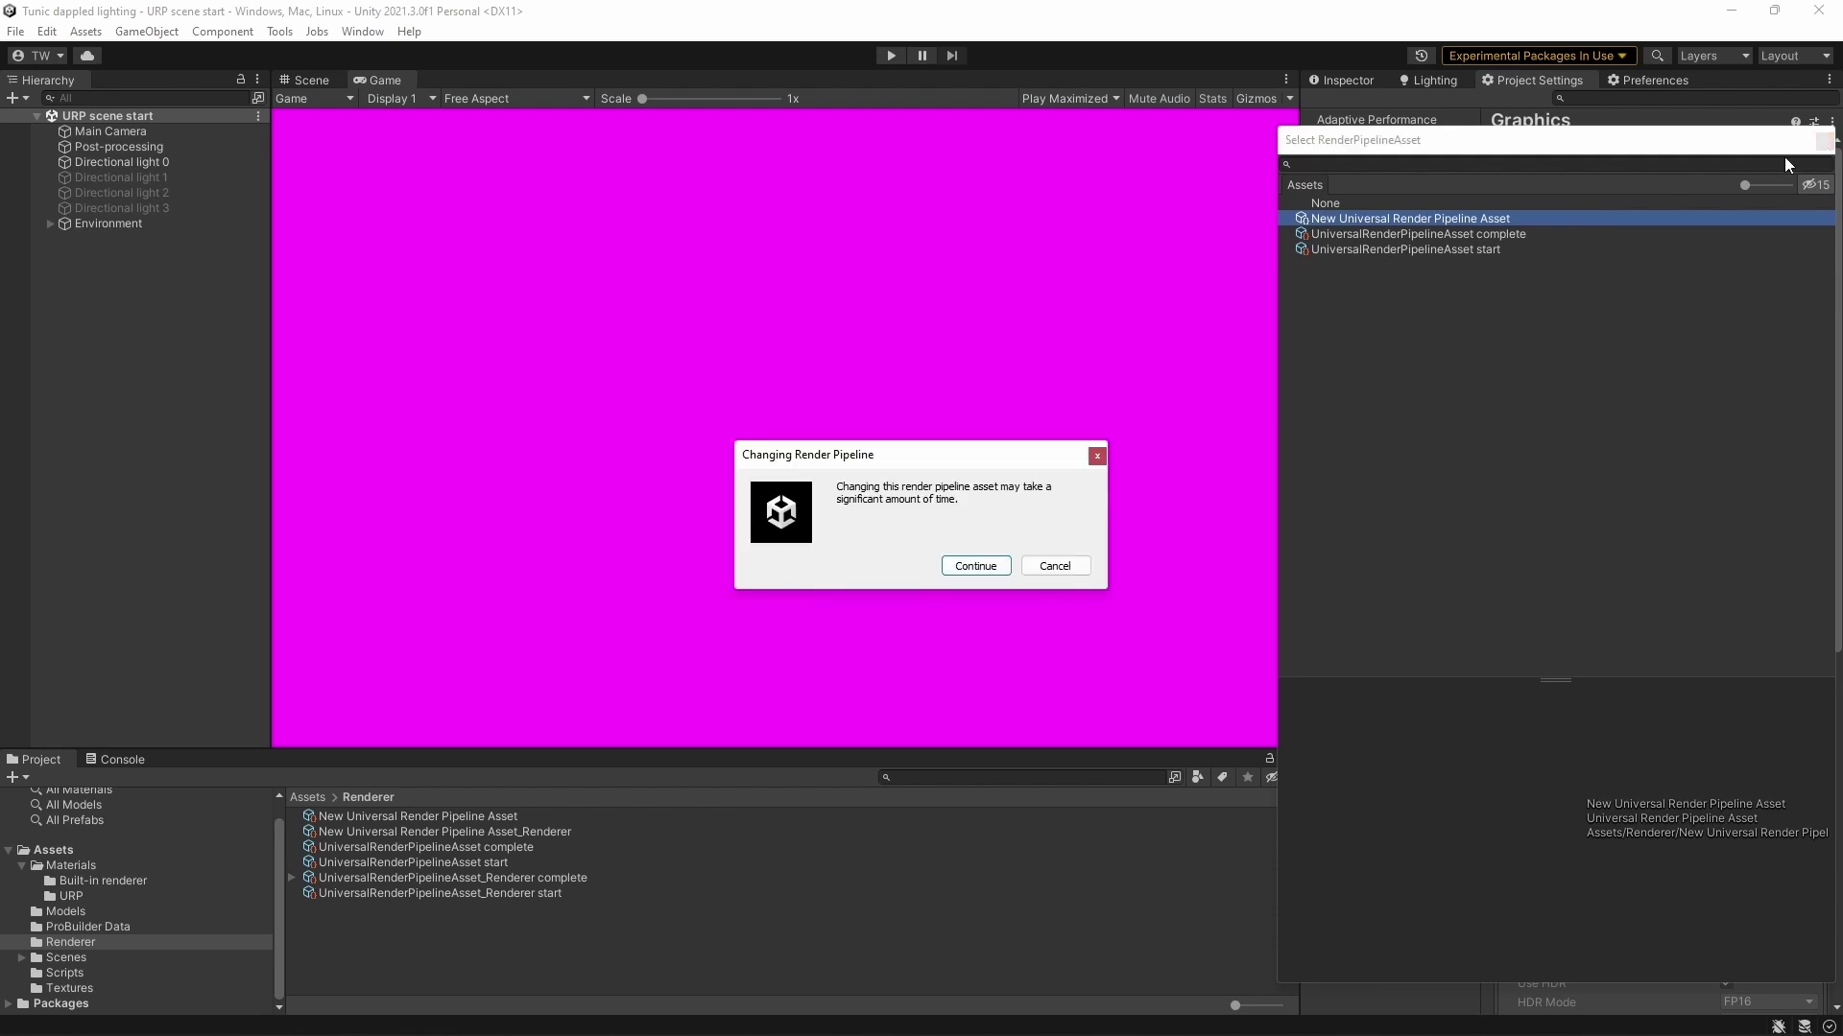
pyautogui.click(970, 568)
pyautogui.moveTo(1301, 612); pyautogui.dragTo(1436, 612)
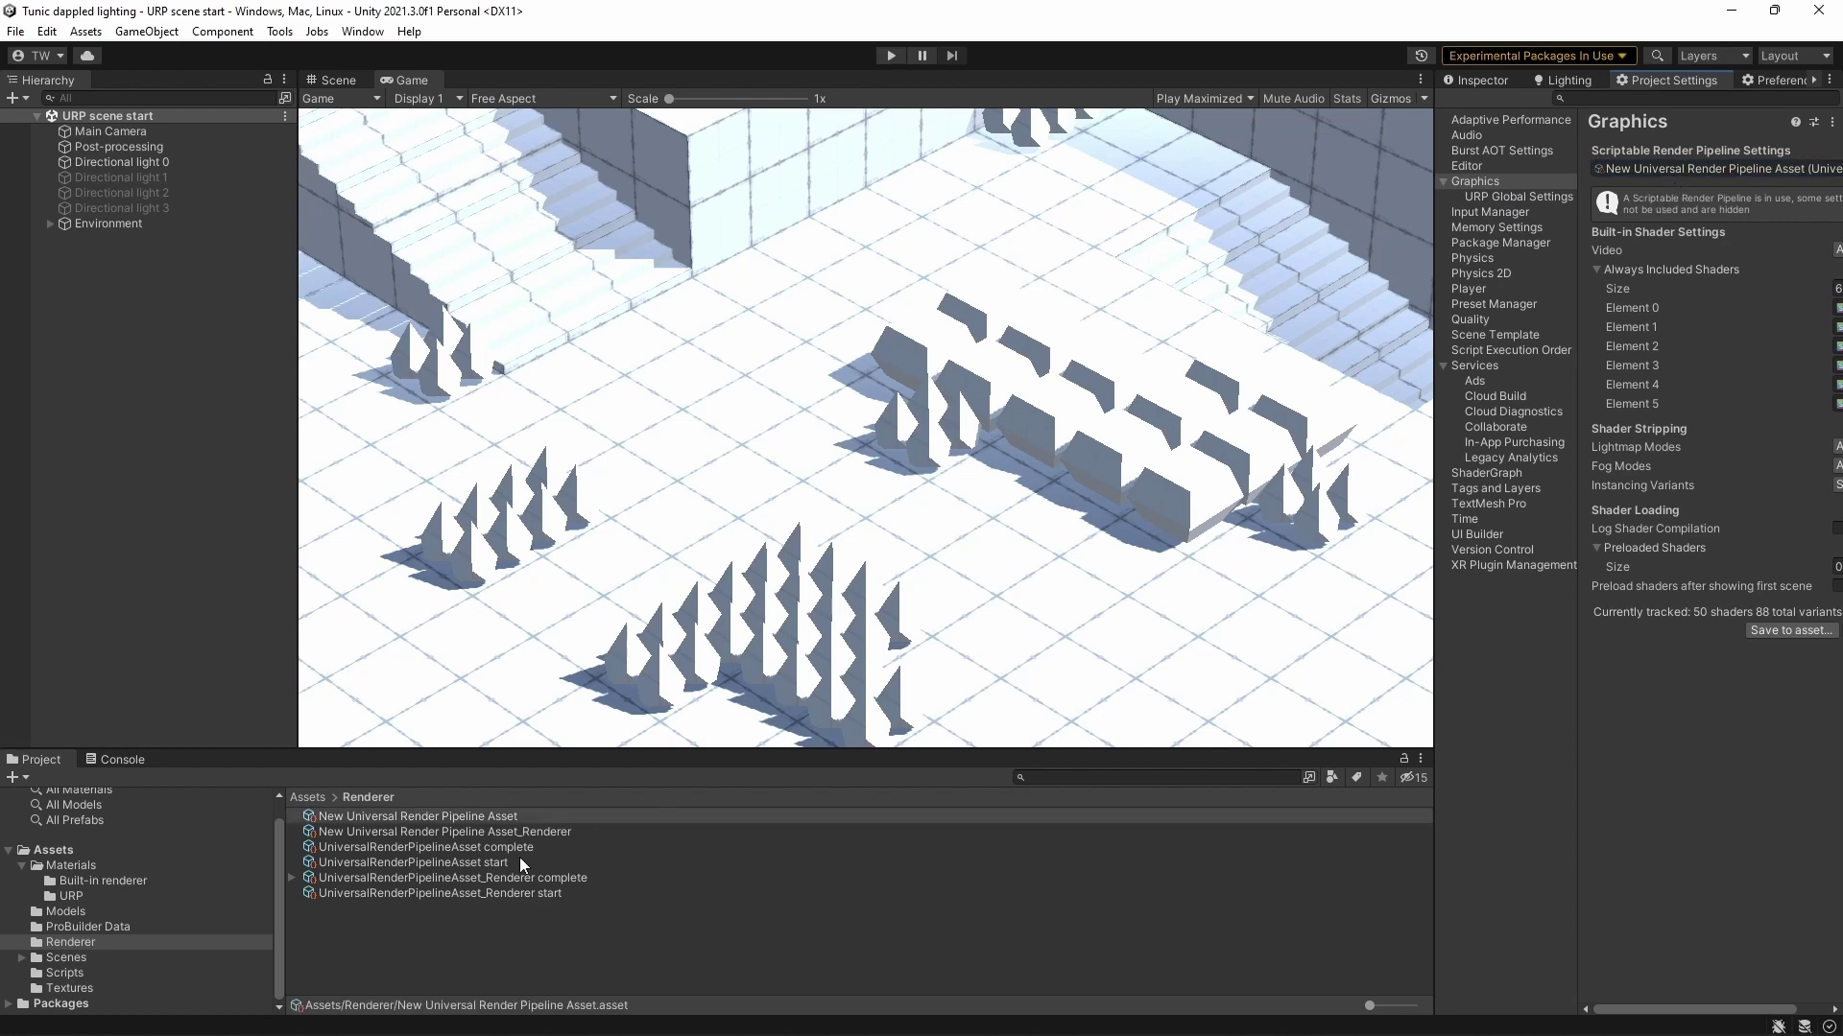
# Give the new URP asset shadow max distance 100, soft shadows on, and 8x MSAA
pyautogui.click(459, 817)
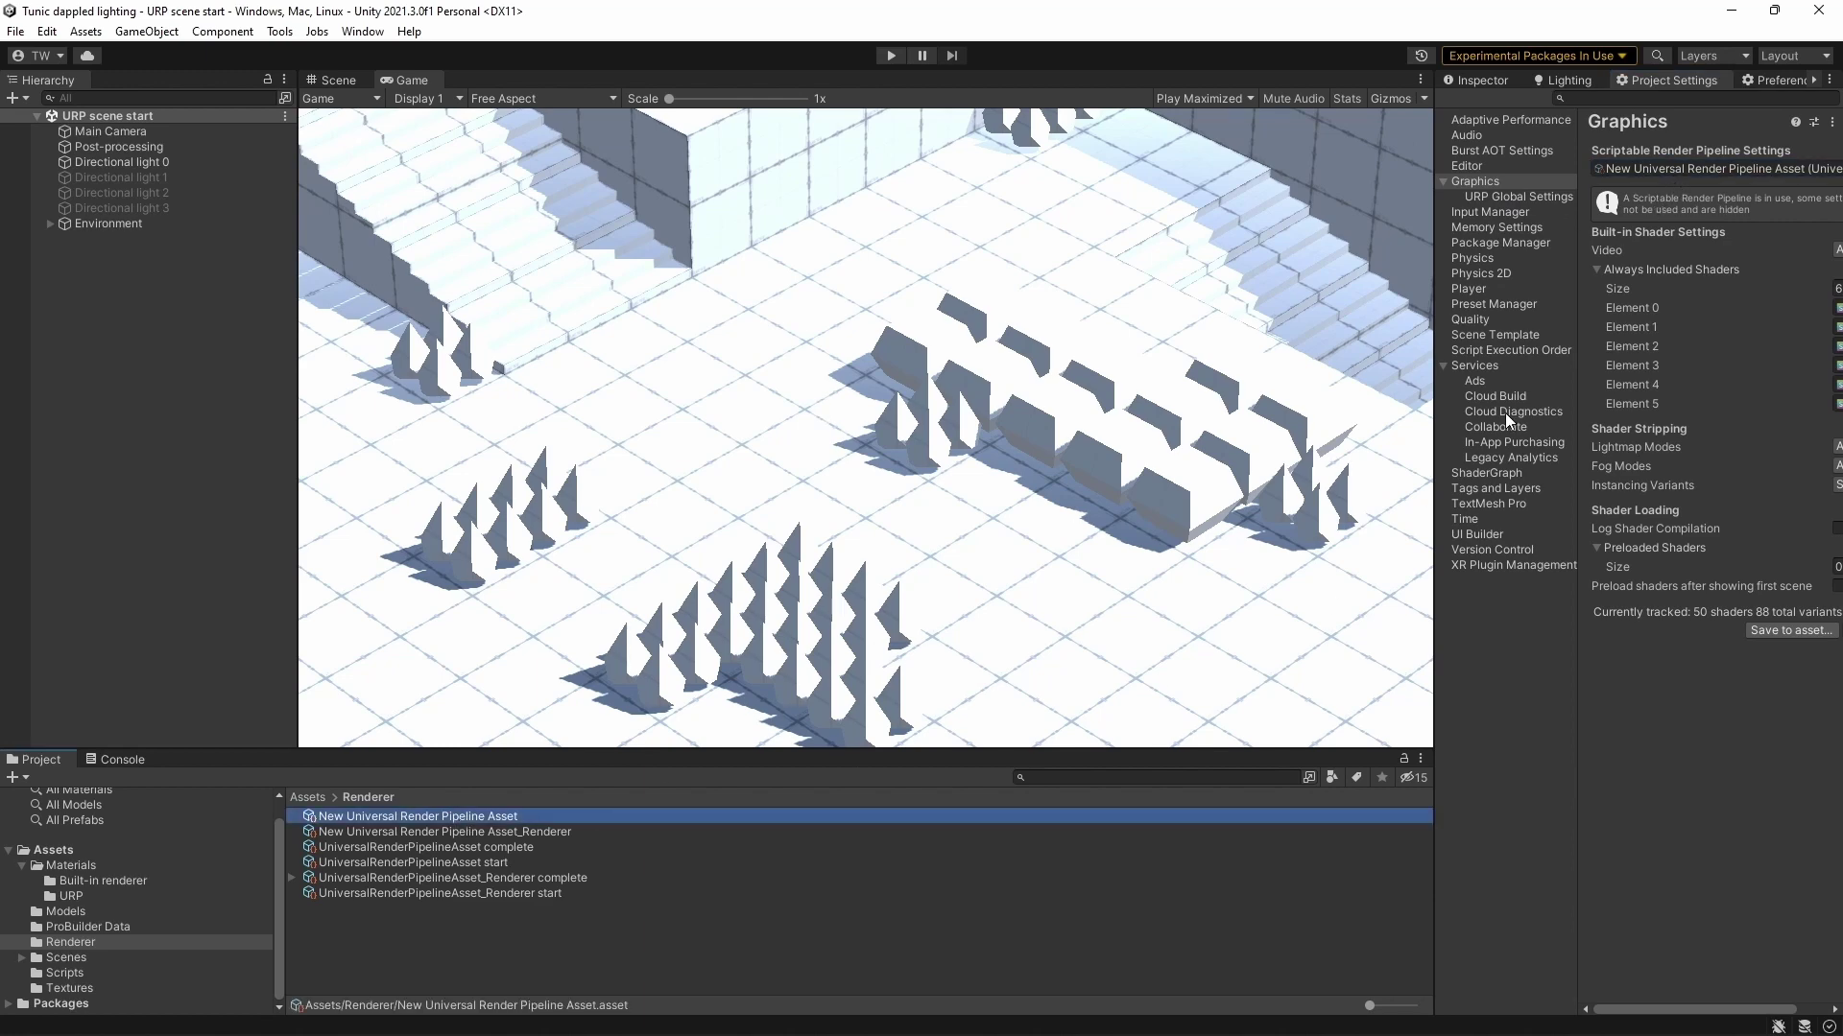
pyautogui.click(1495, 83)
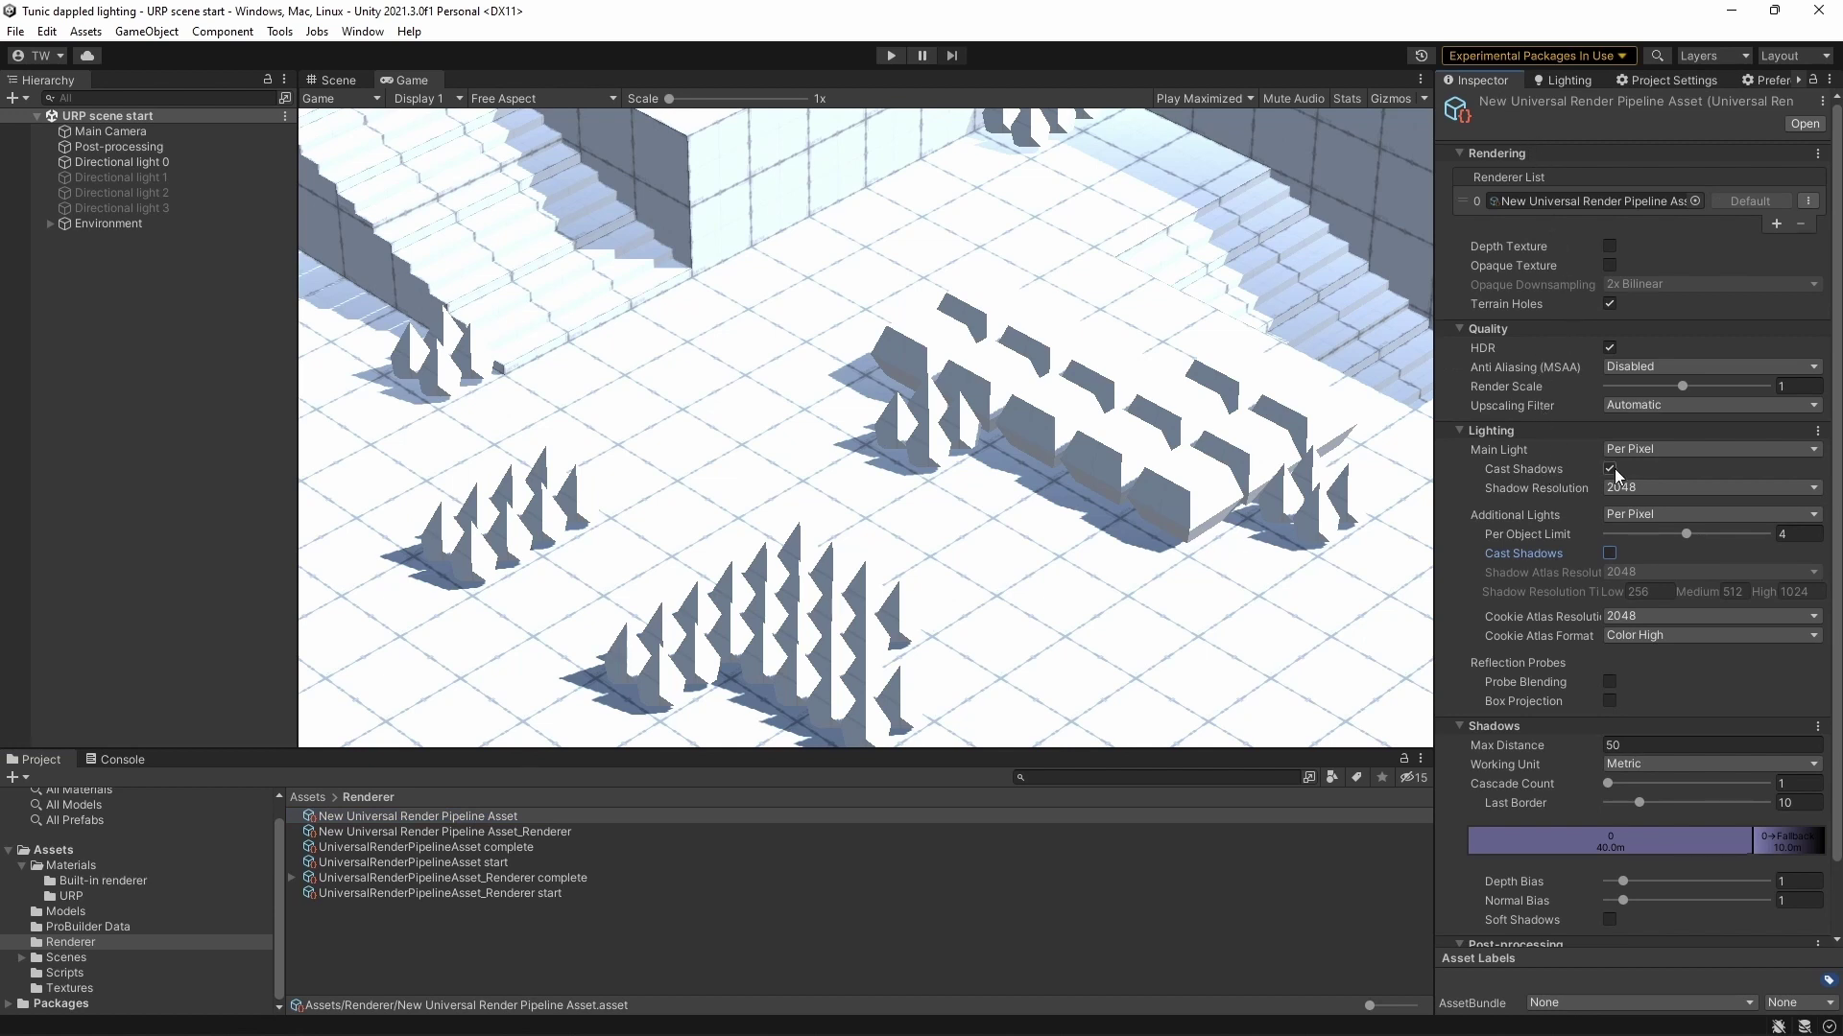
pyautogui.click(1617, 745)
pyautogui.write('100')
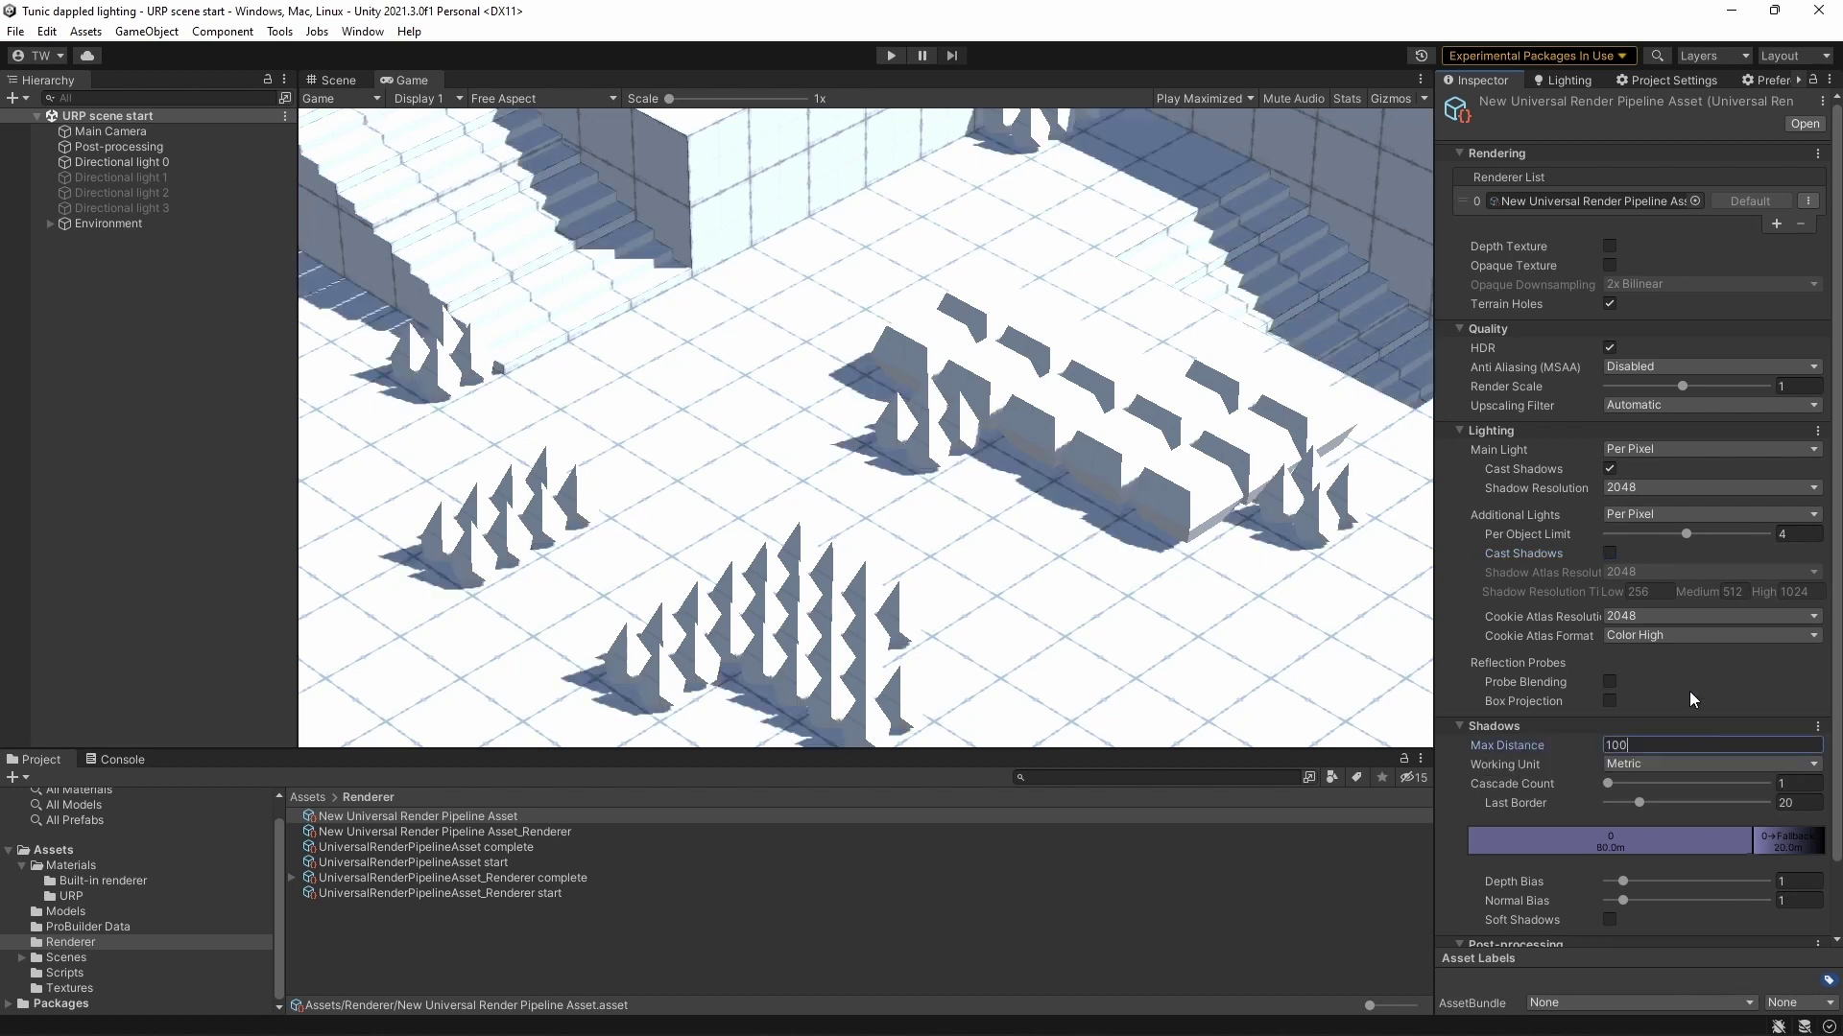
pyautogui.click(1610, 921)
pyautogui.scroll(-2, 1676, 527)
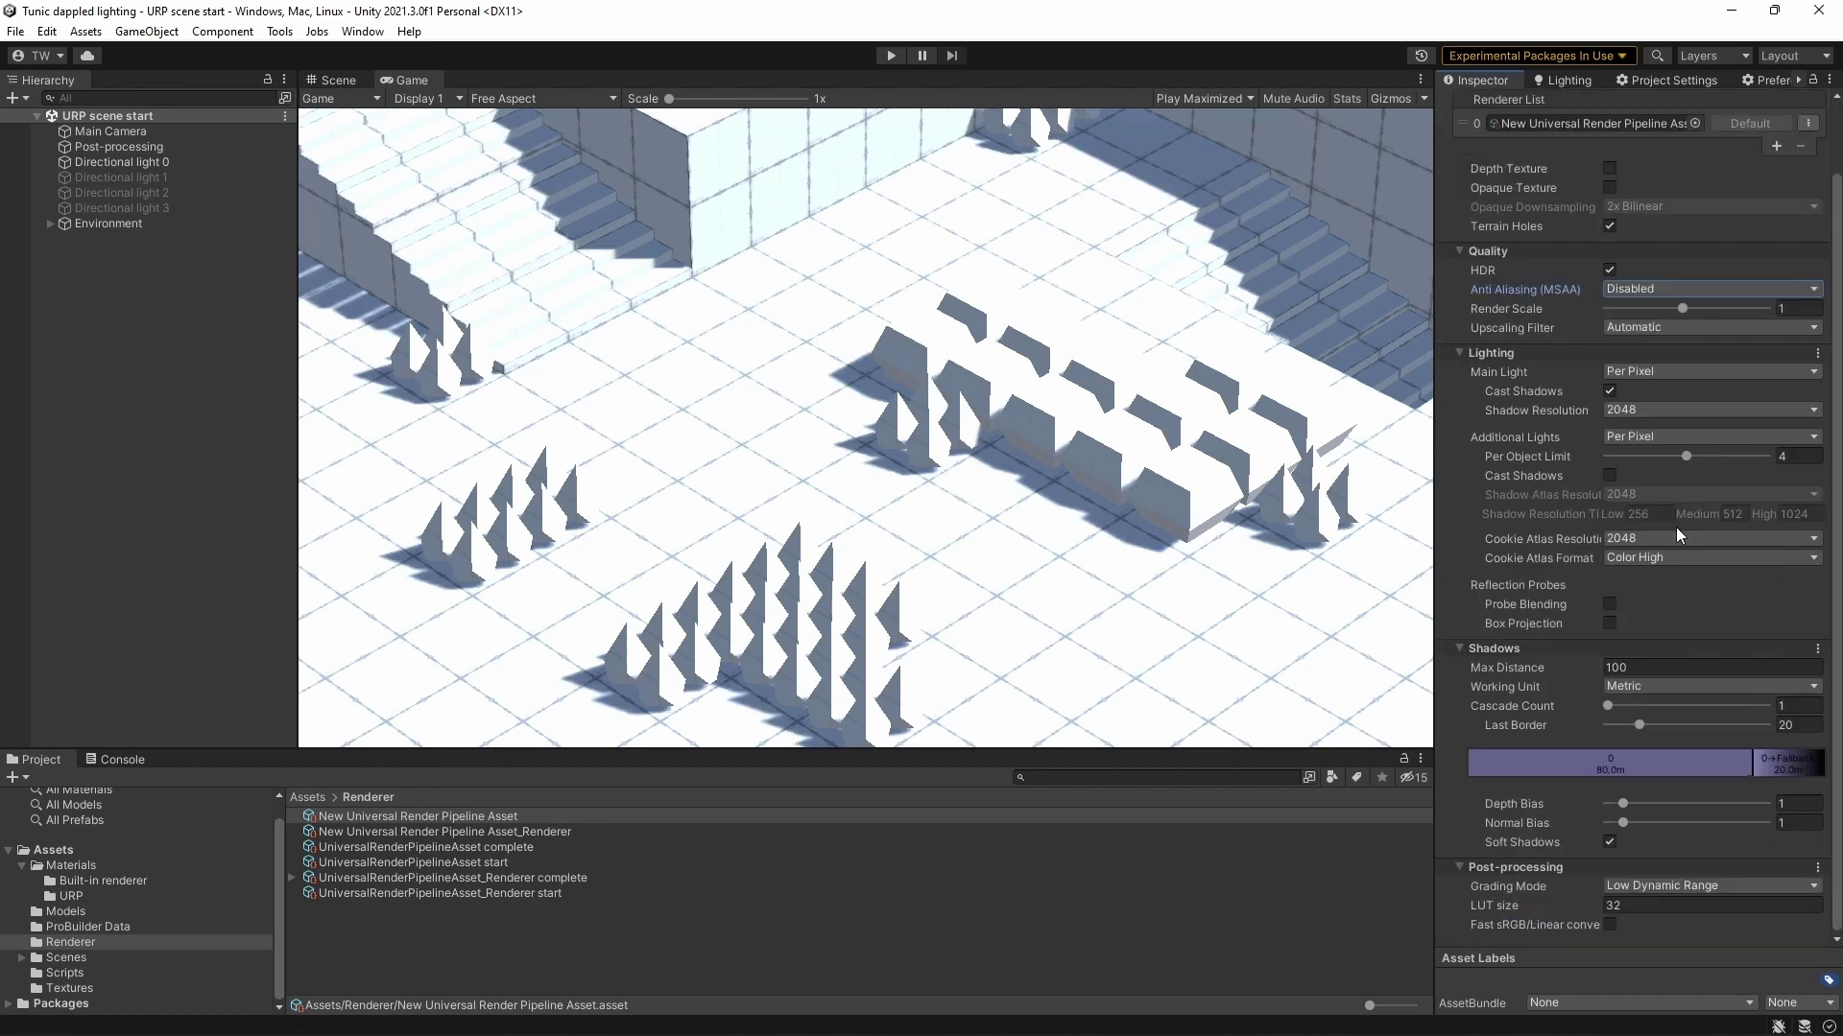
pyautogui.click(1655, 285)
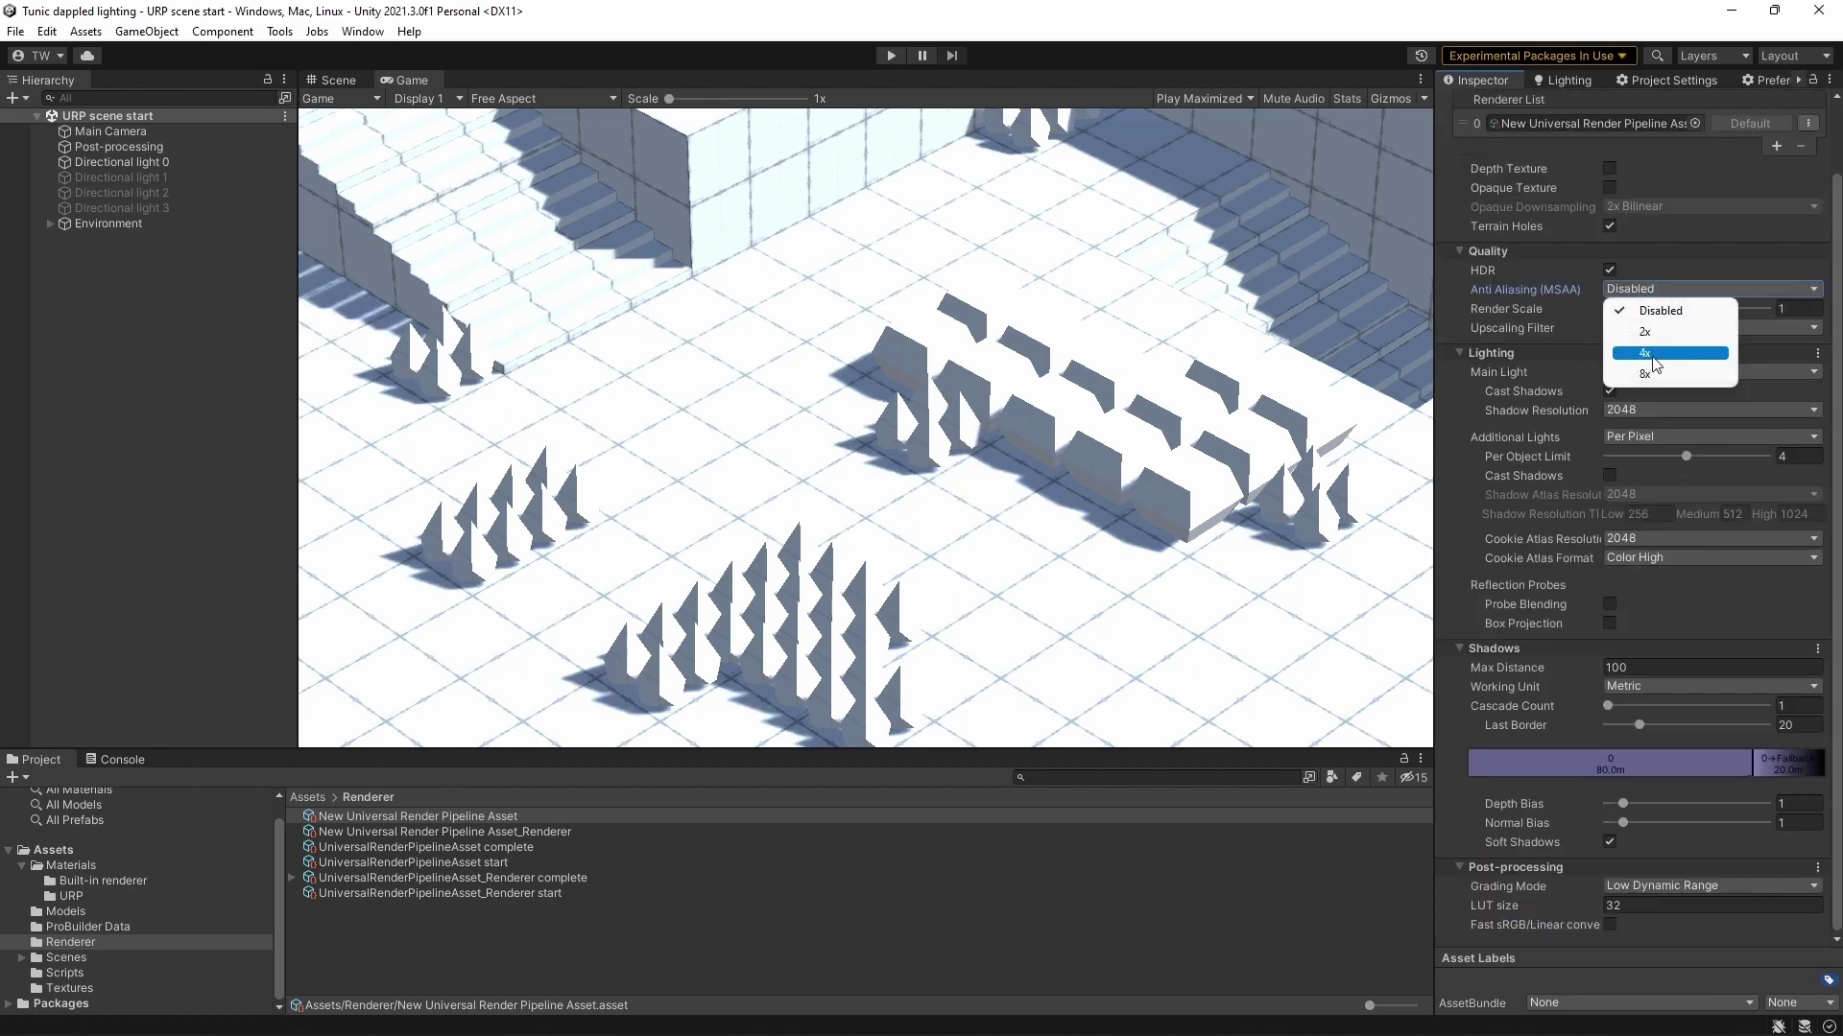
pyautogui.click(1647, 377)
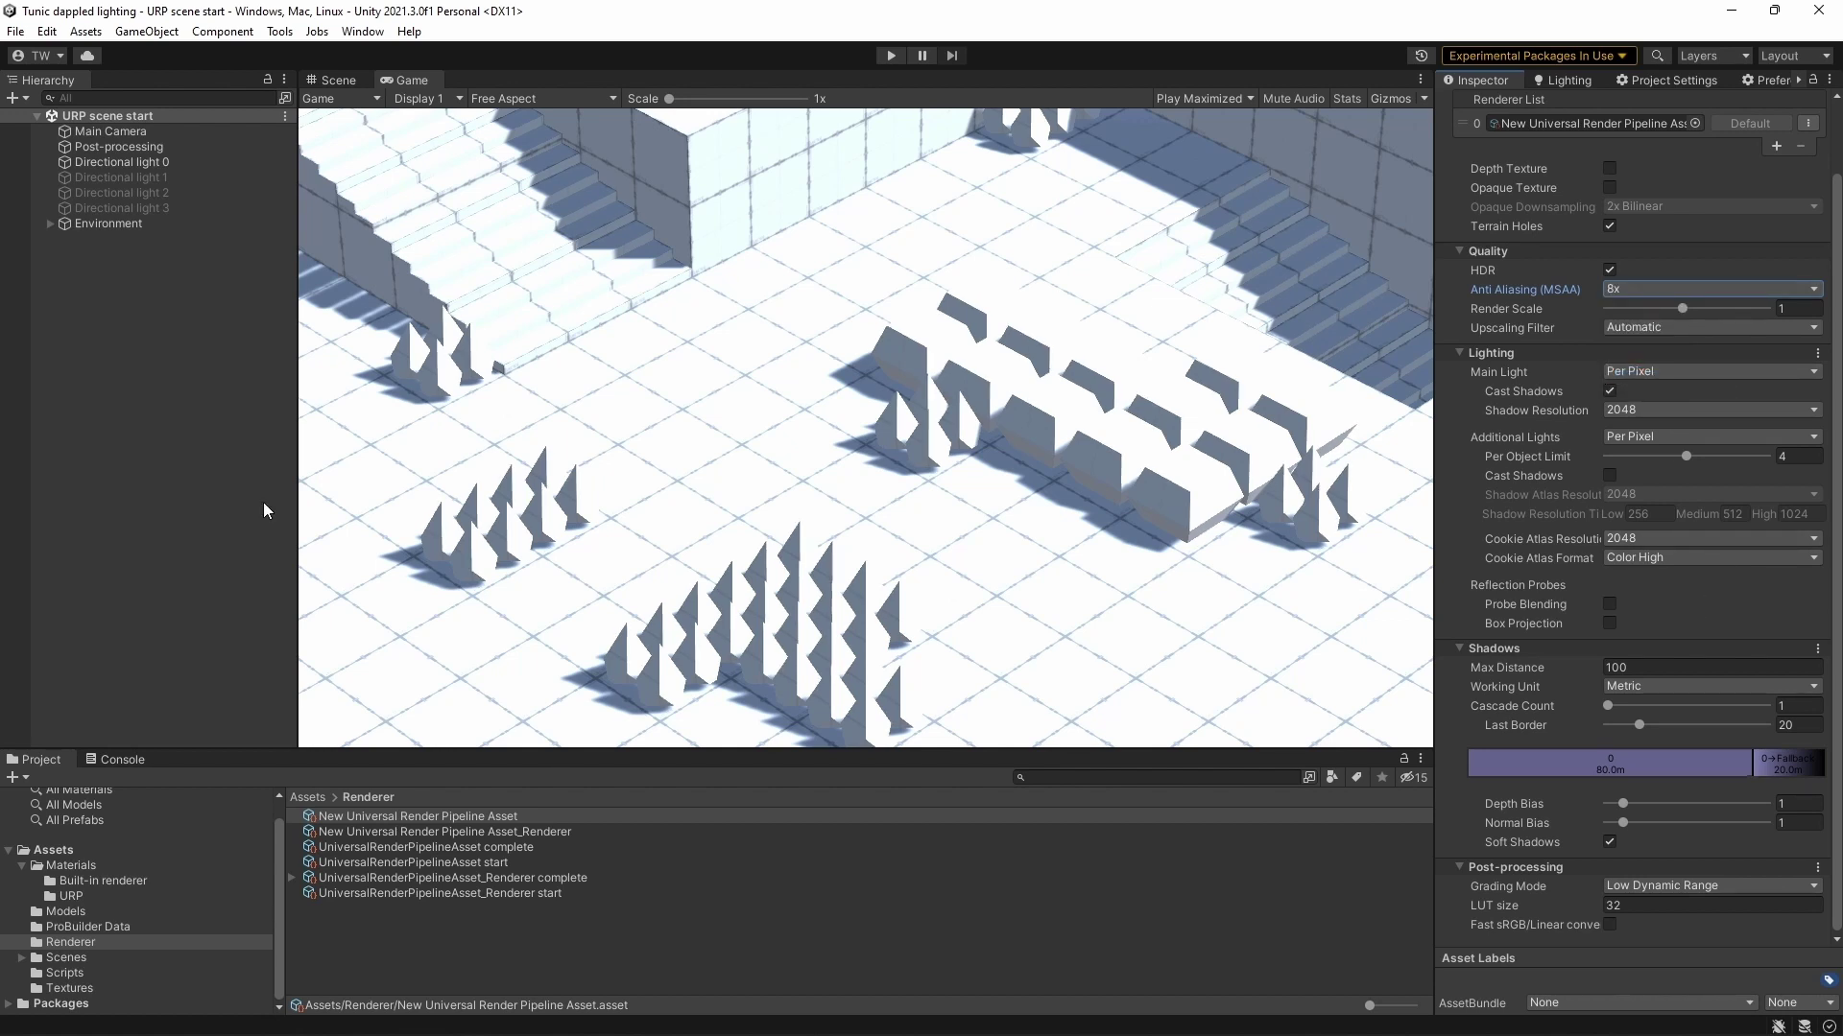
# Apply the URP ground material to the Floor and the Platform material to both platforms
pyautogui.click(118, 223)
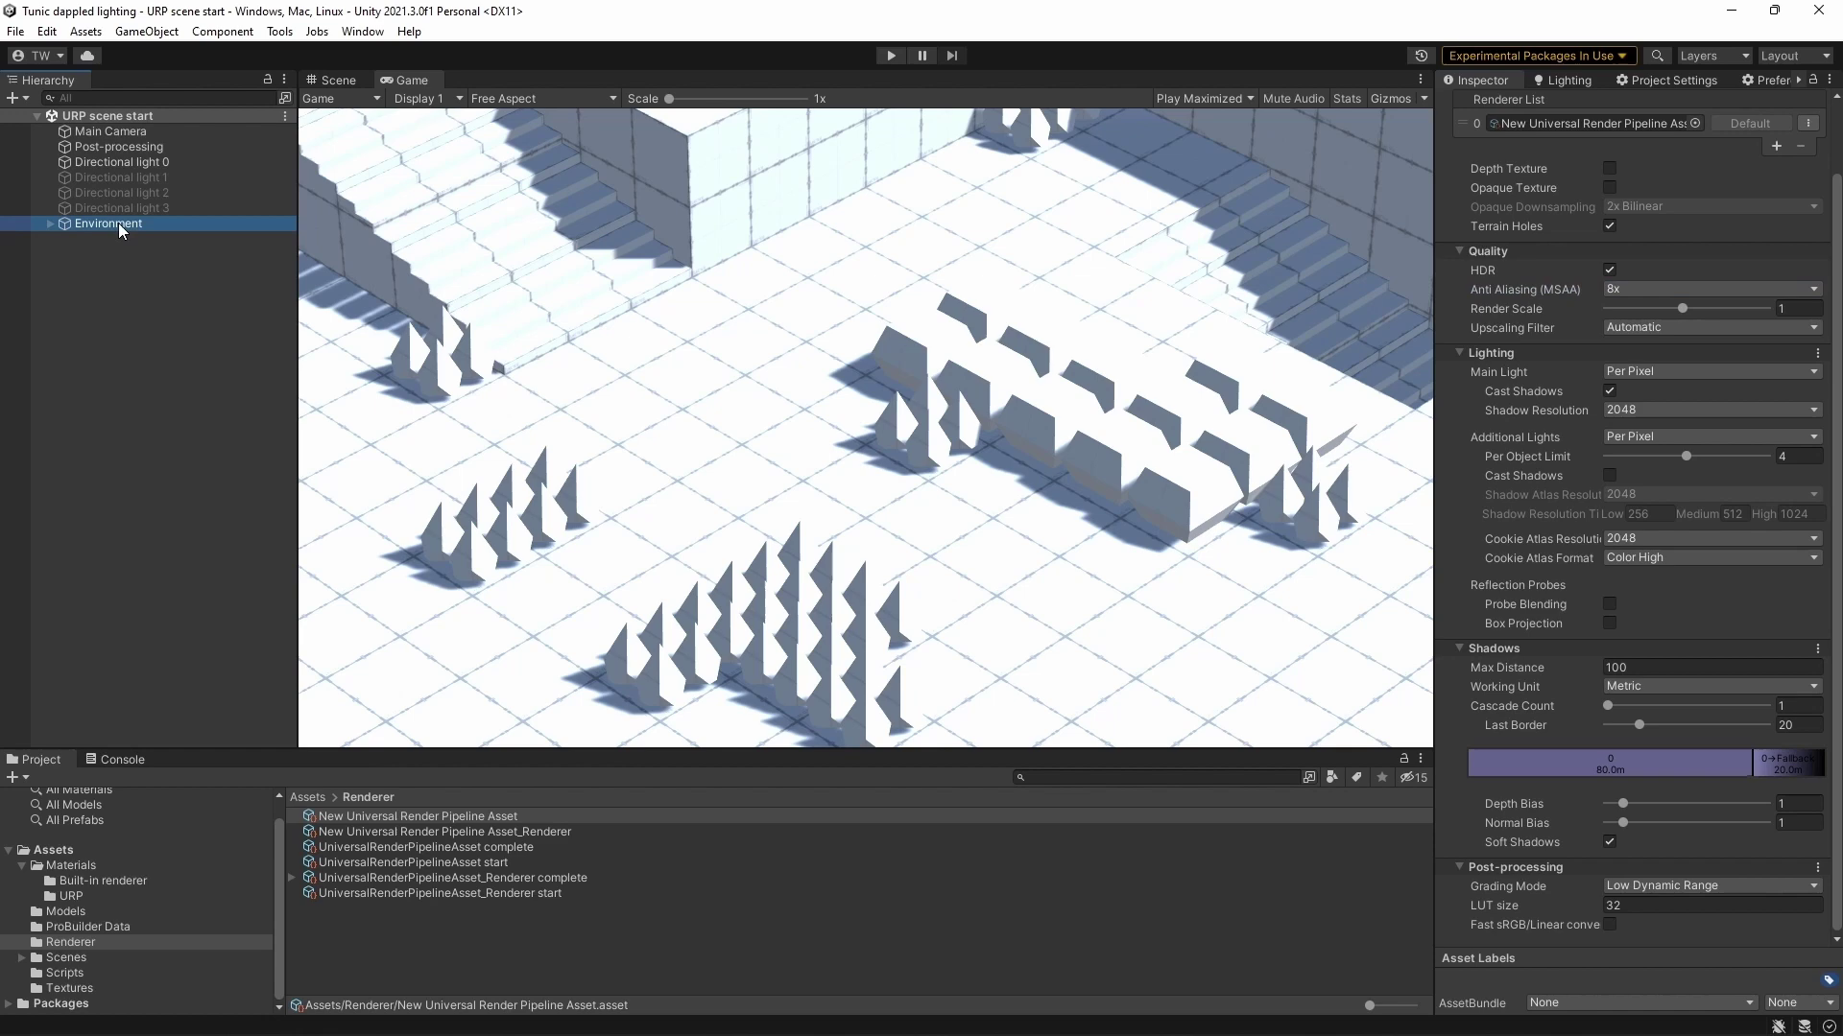
pyautogui.click(71, 896)
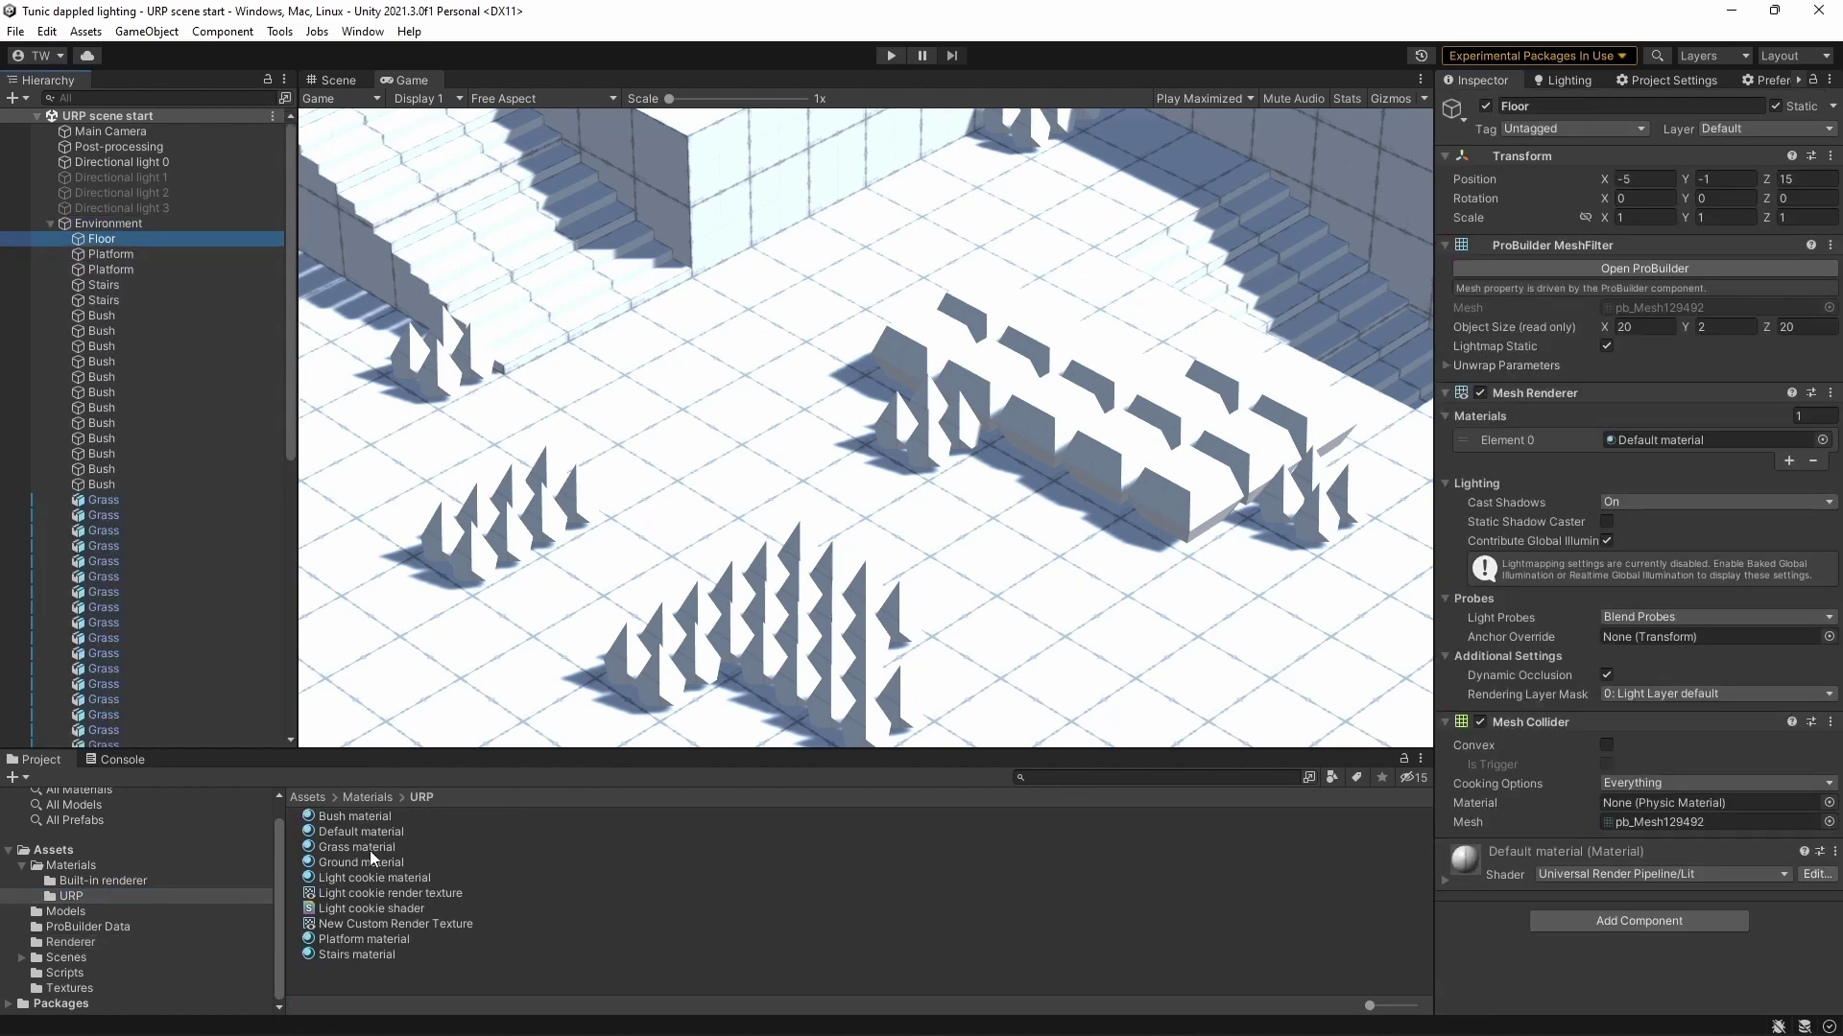
pyautogui.moveTo(361, 862); pyautogui.dragTo(595, 466)
pyautogui.click(110, 254)
pyautogui.keyDown('shift'); pyautogui.click(111, 270); pyautogui.keyUp('shift')
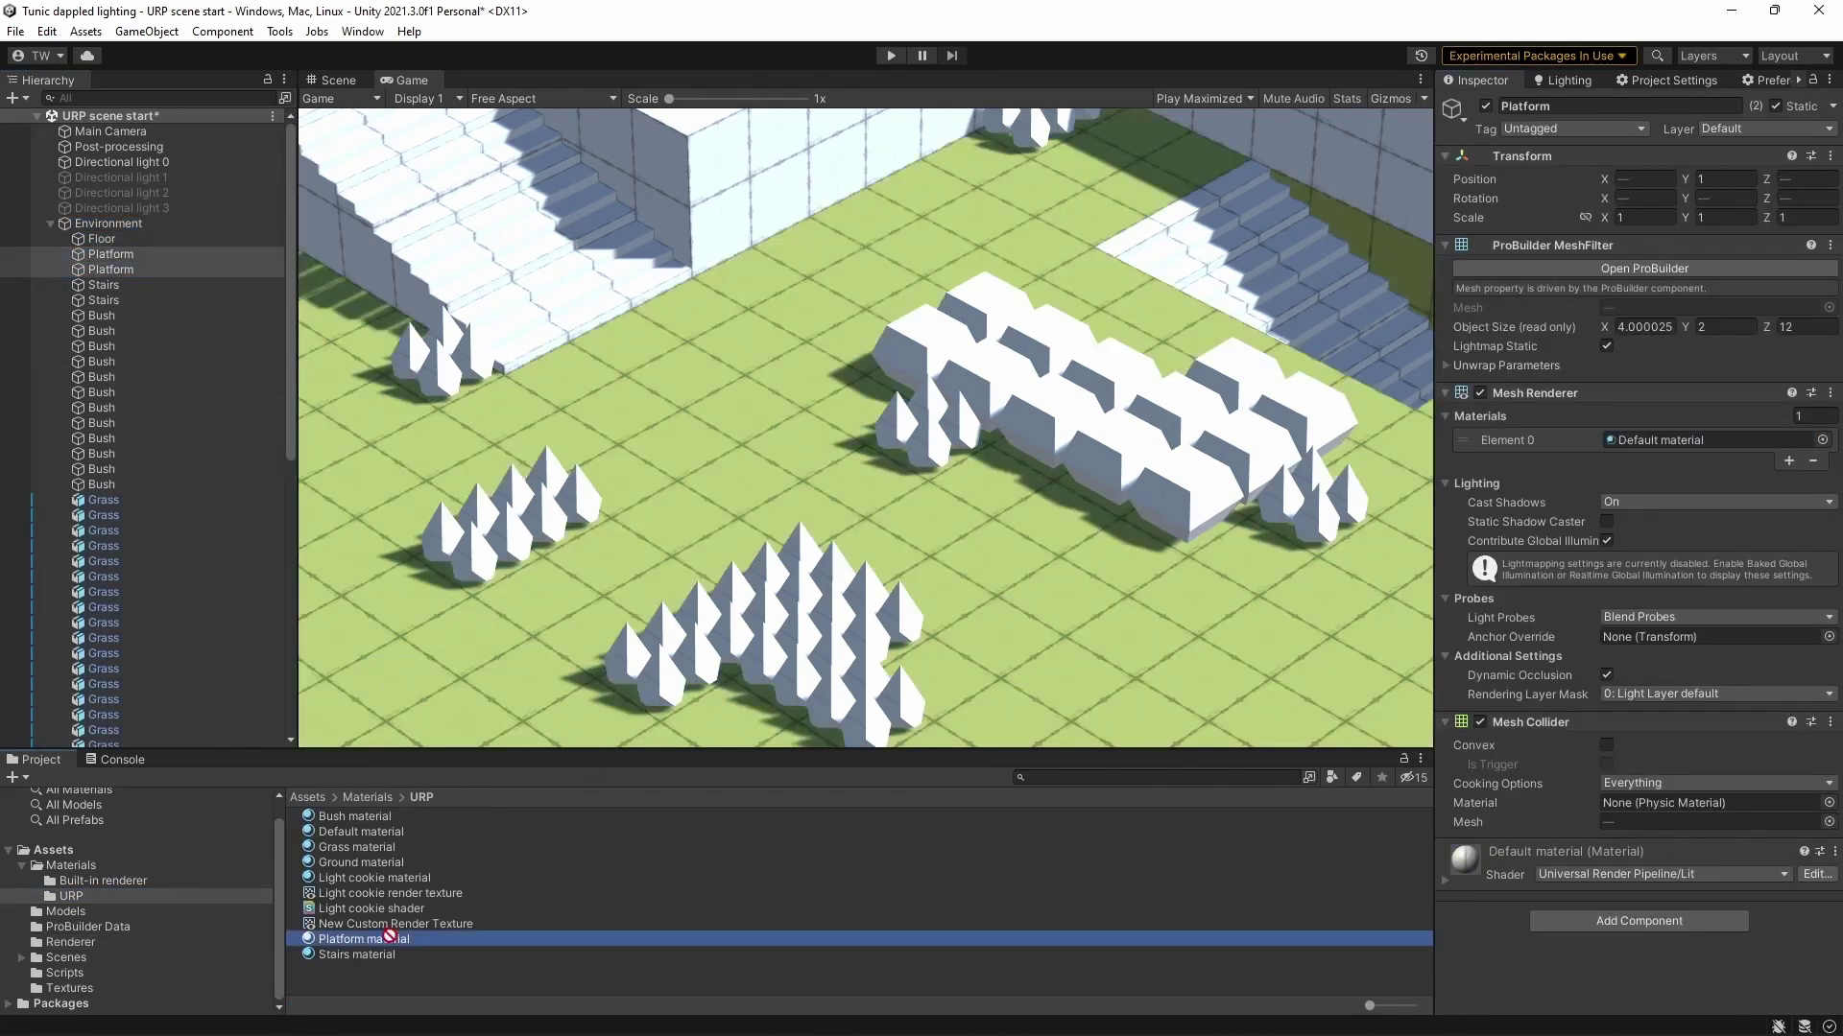
pyautogui.moveTo(363, 939); pyautogui.dragTo(100, 293)
# Apply the Bush material to all twelve bushes and the Grass material to all 52 grass objects
pyautogui.click(101, 316)
pyautogui.keyDown('shift'); pyautogui.click(101, 485); pyautogui.keyUp('shift')
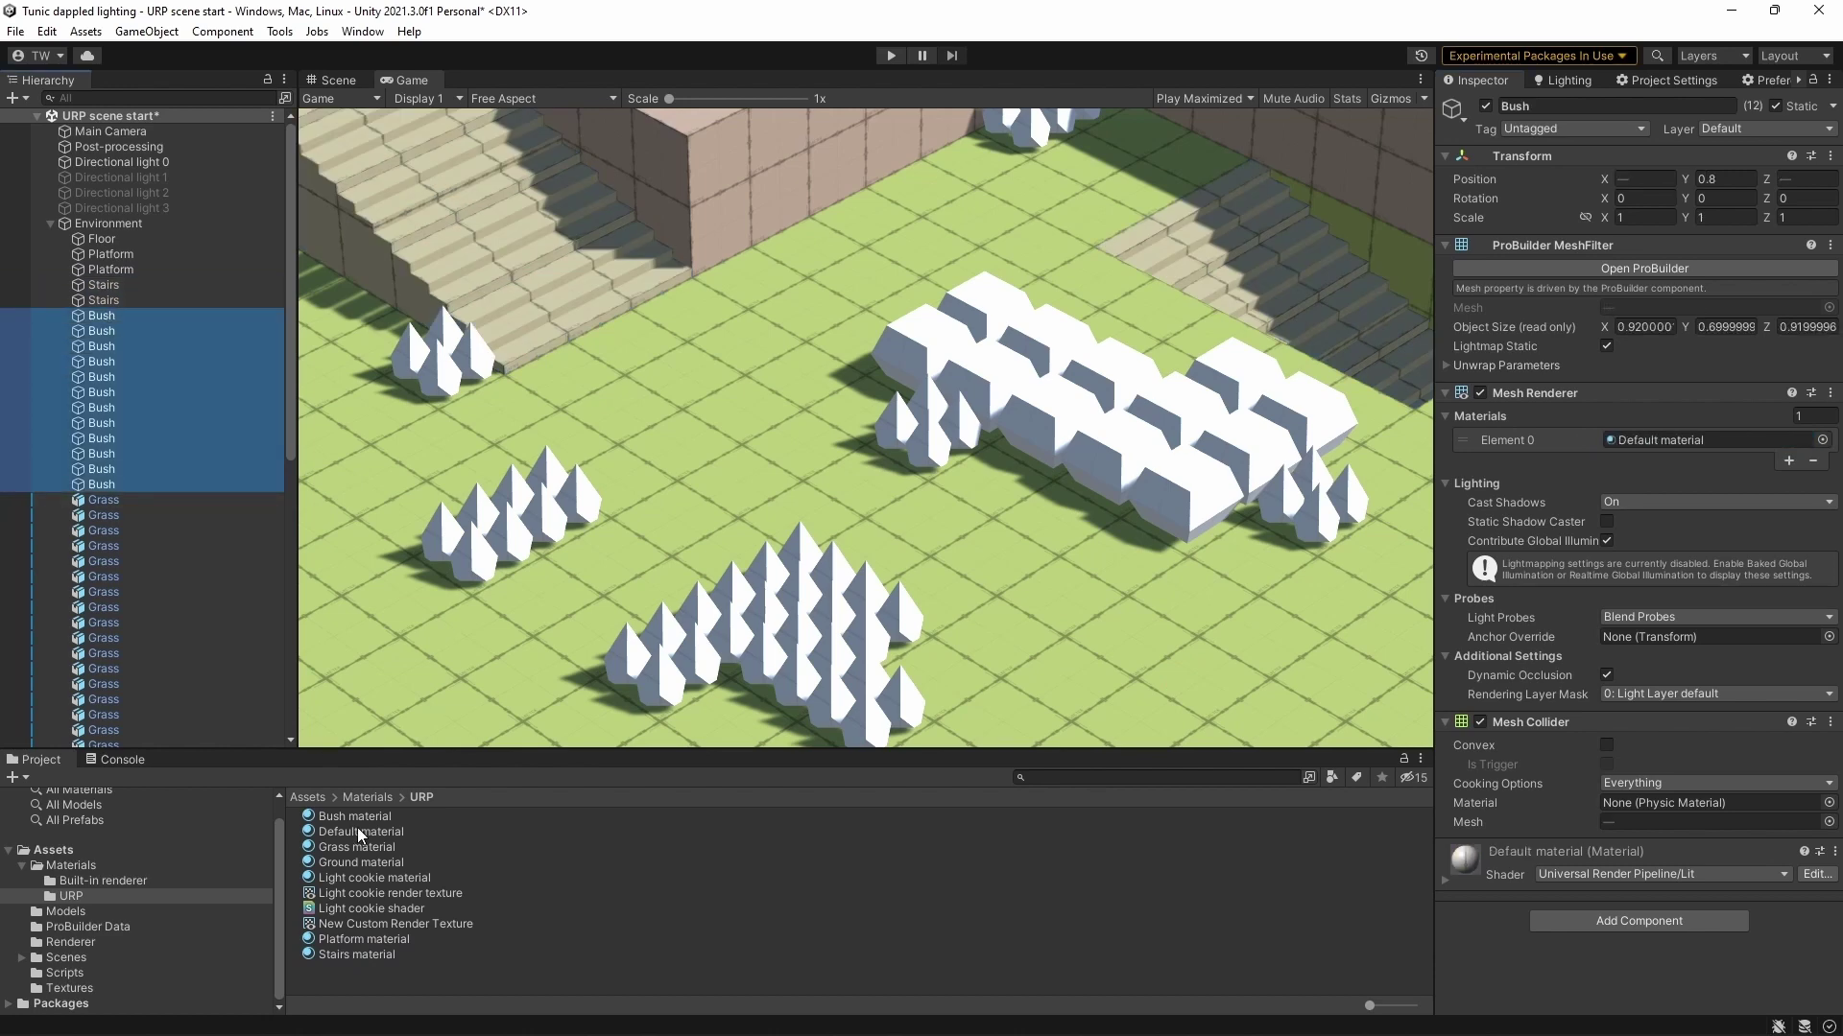
pyautogui.moveTo(354, 816); pyautogui.dragTo(154, 344)
pyautogui.click(103, 500)
pyautogui.scroll(-10, 144, 480)
pyautogui.keyDown('shift'); pyautogui.click(103, 730); pyautogui.keyUp('shift')
pyautogui.moveTo(357, 847); pyautogui.dragTo(273, 403)
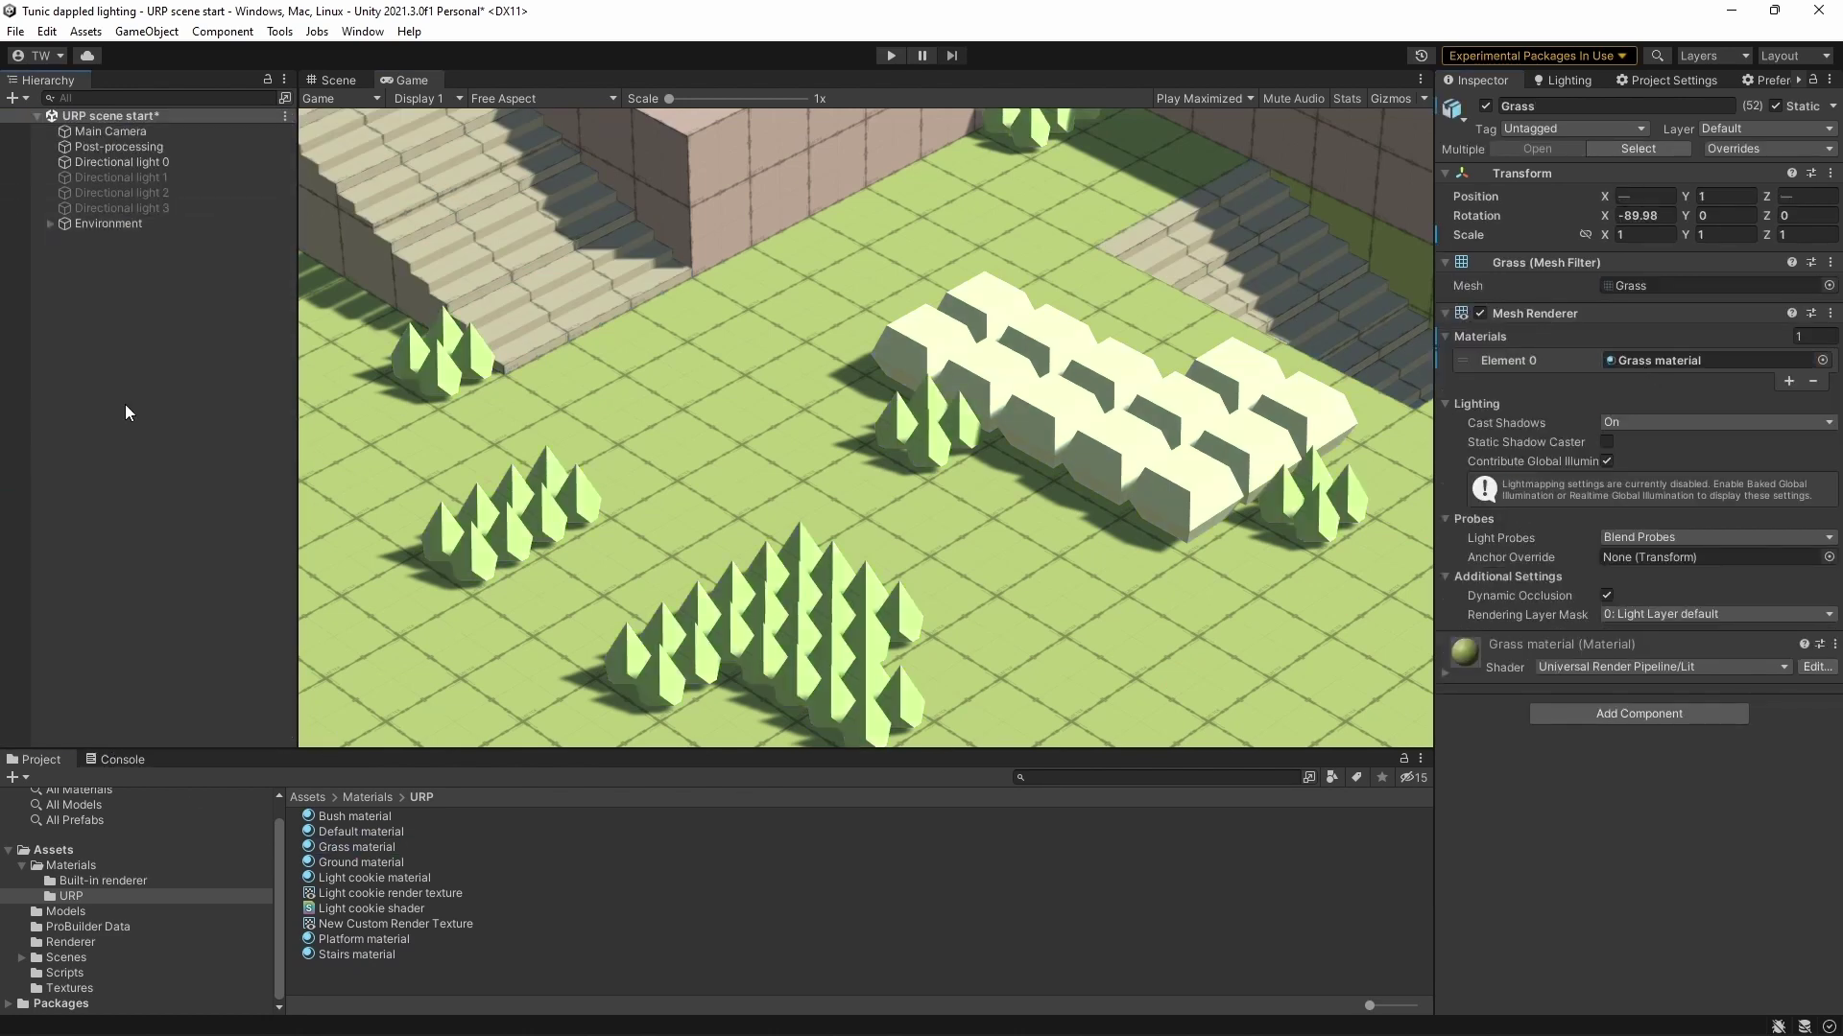
# Set the Environment Lighting source to Color with ambient colour RGB 118, 121, 95
pyautogui.click(1569, 80)
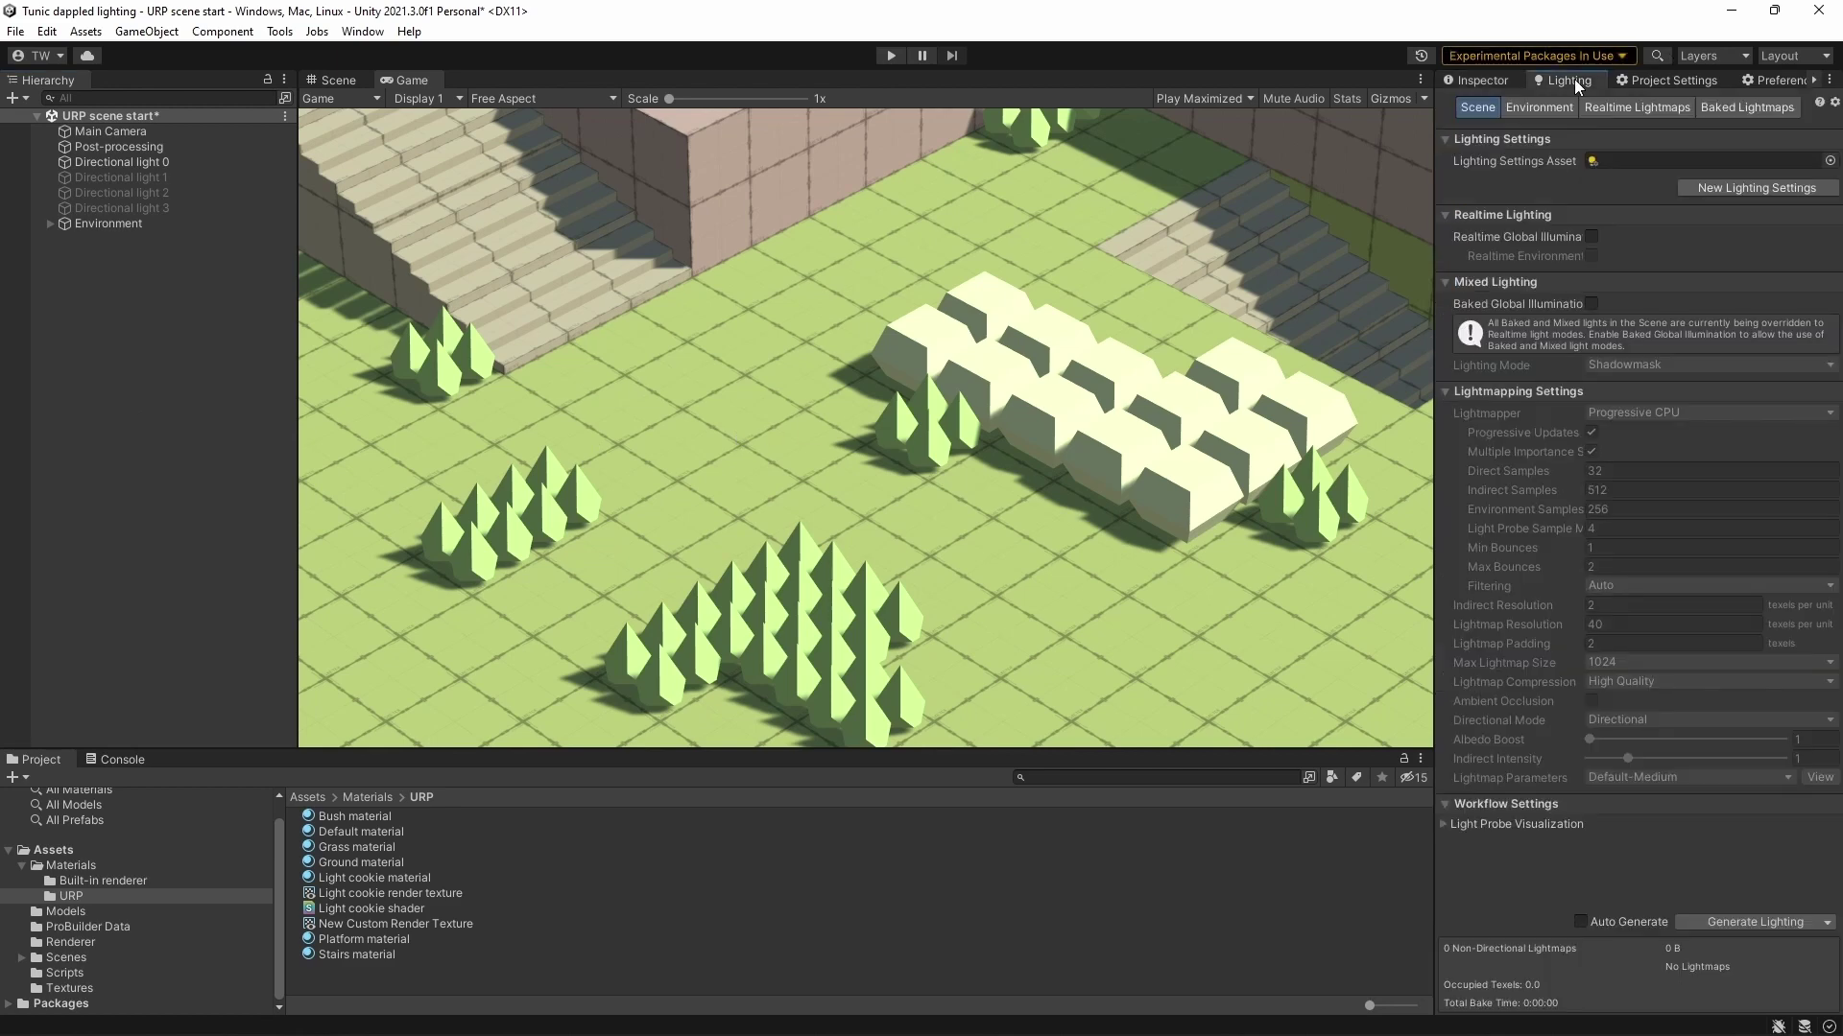
pyautogui.click(1541, 106)
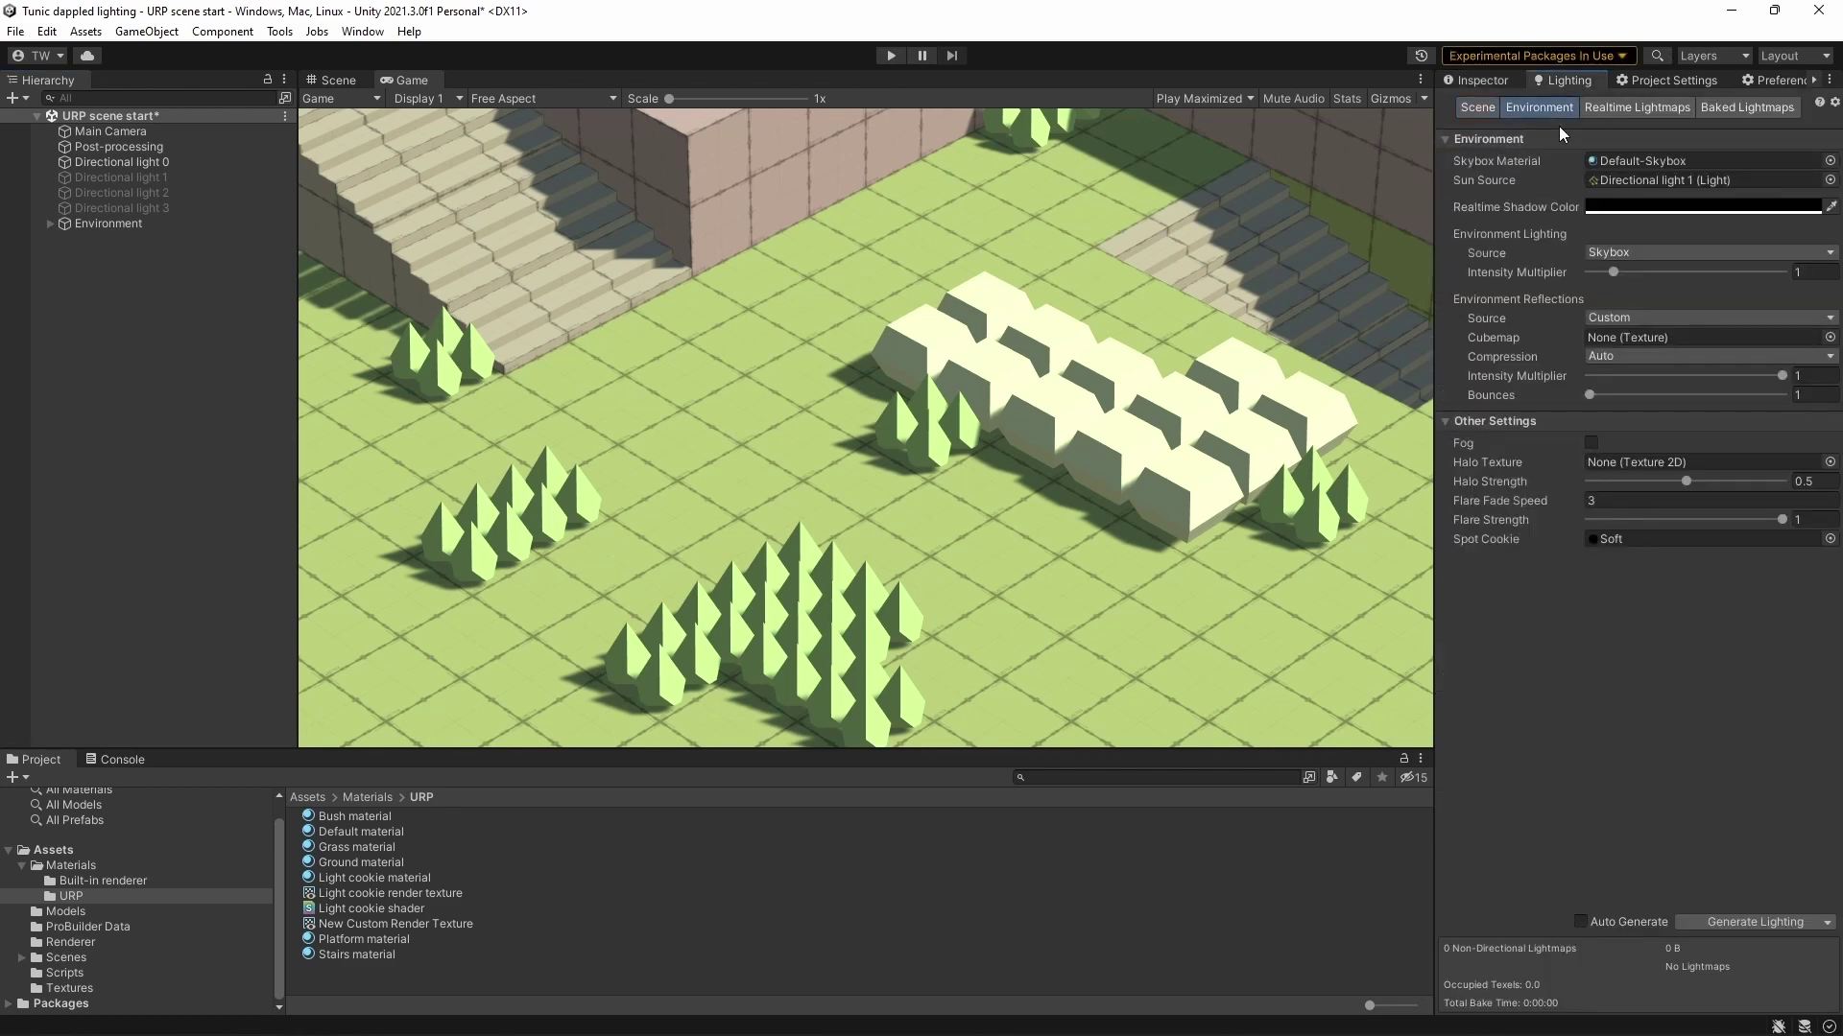
pyautogui.click(1622, 252)
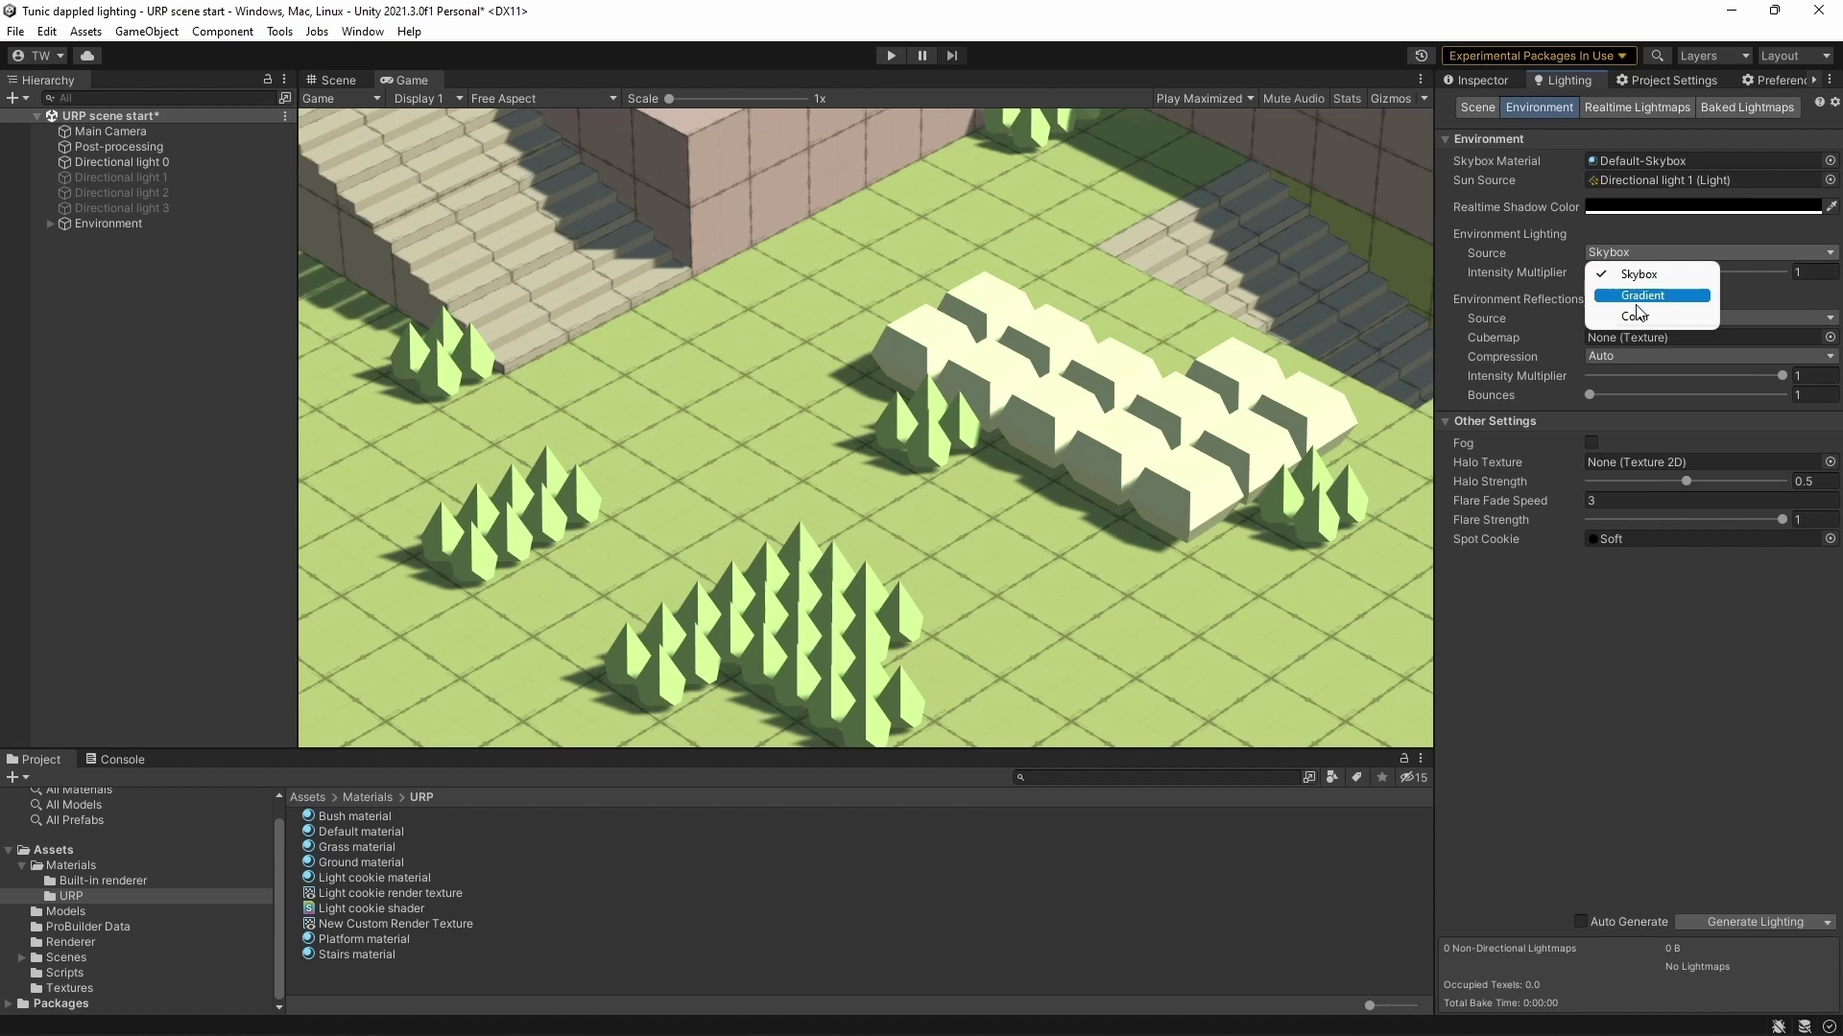
pyautogui.click(1639, 318)
pyautogui.click(1662, 271)
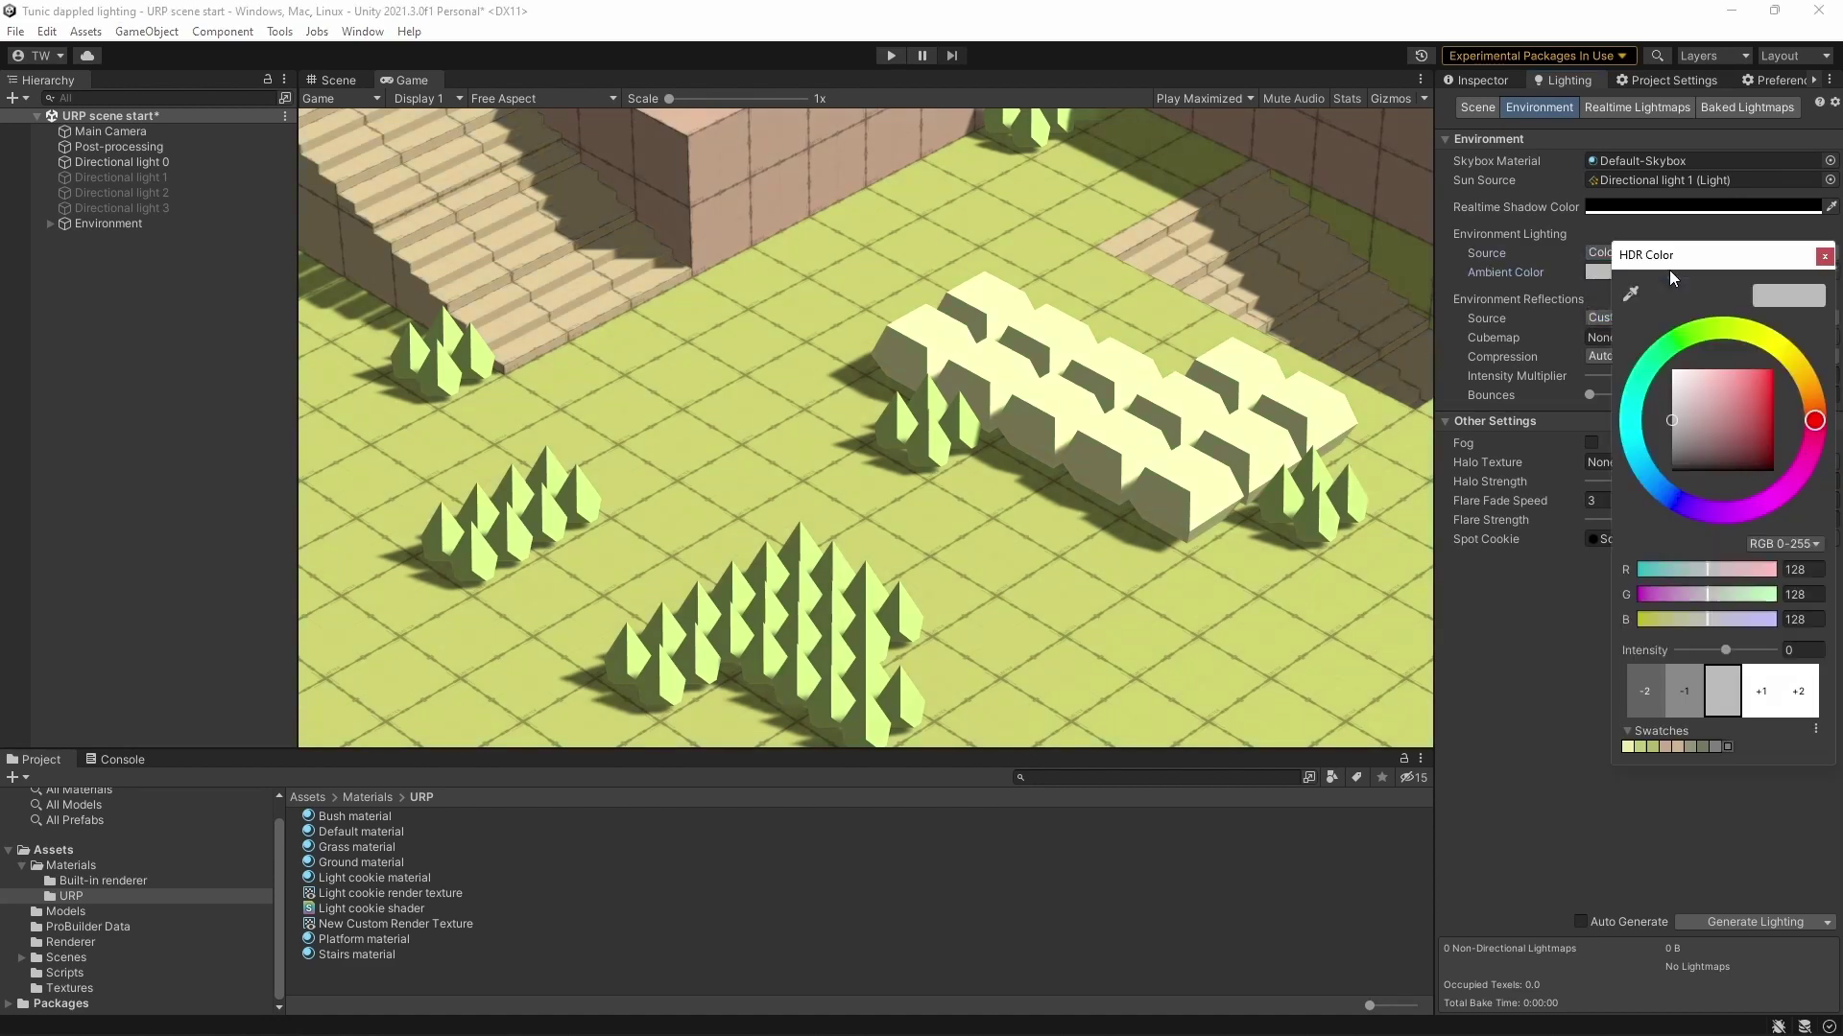
pyautogui.click(1701, 746)
pyautogui.click(1828, 263)
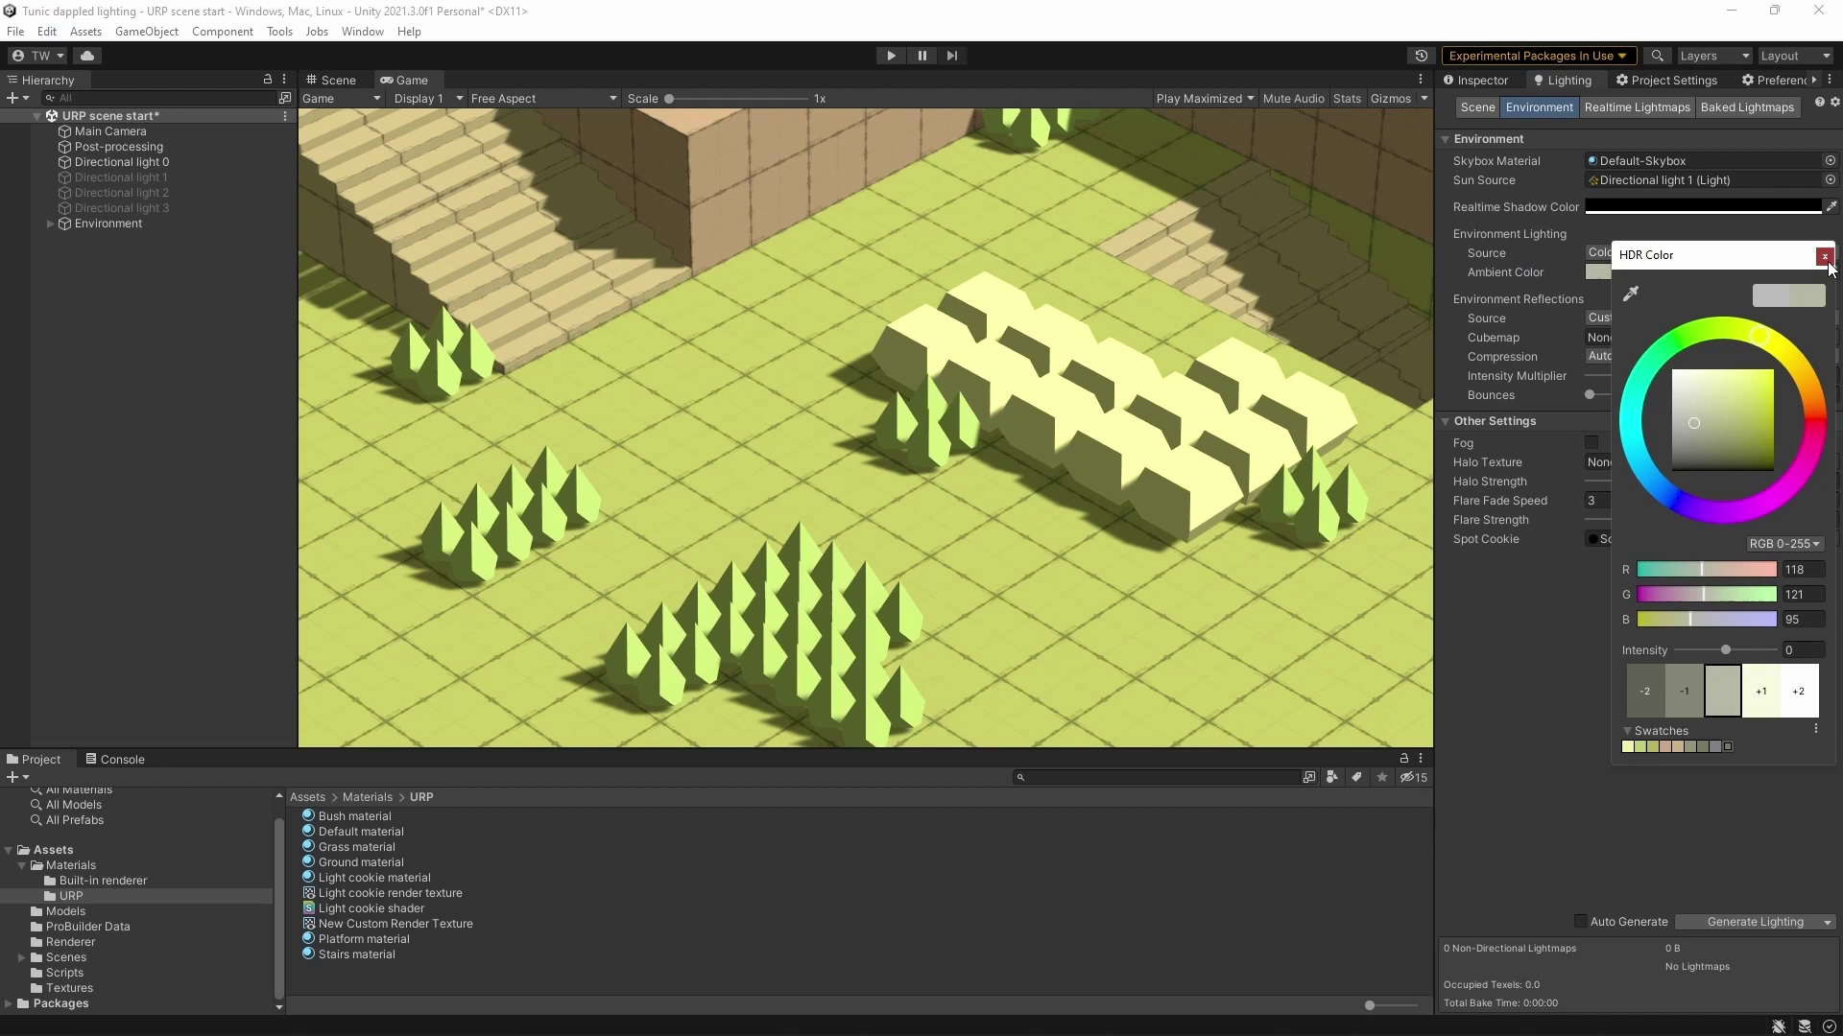
pyautogui.click(1477, 79)
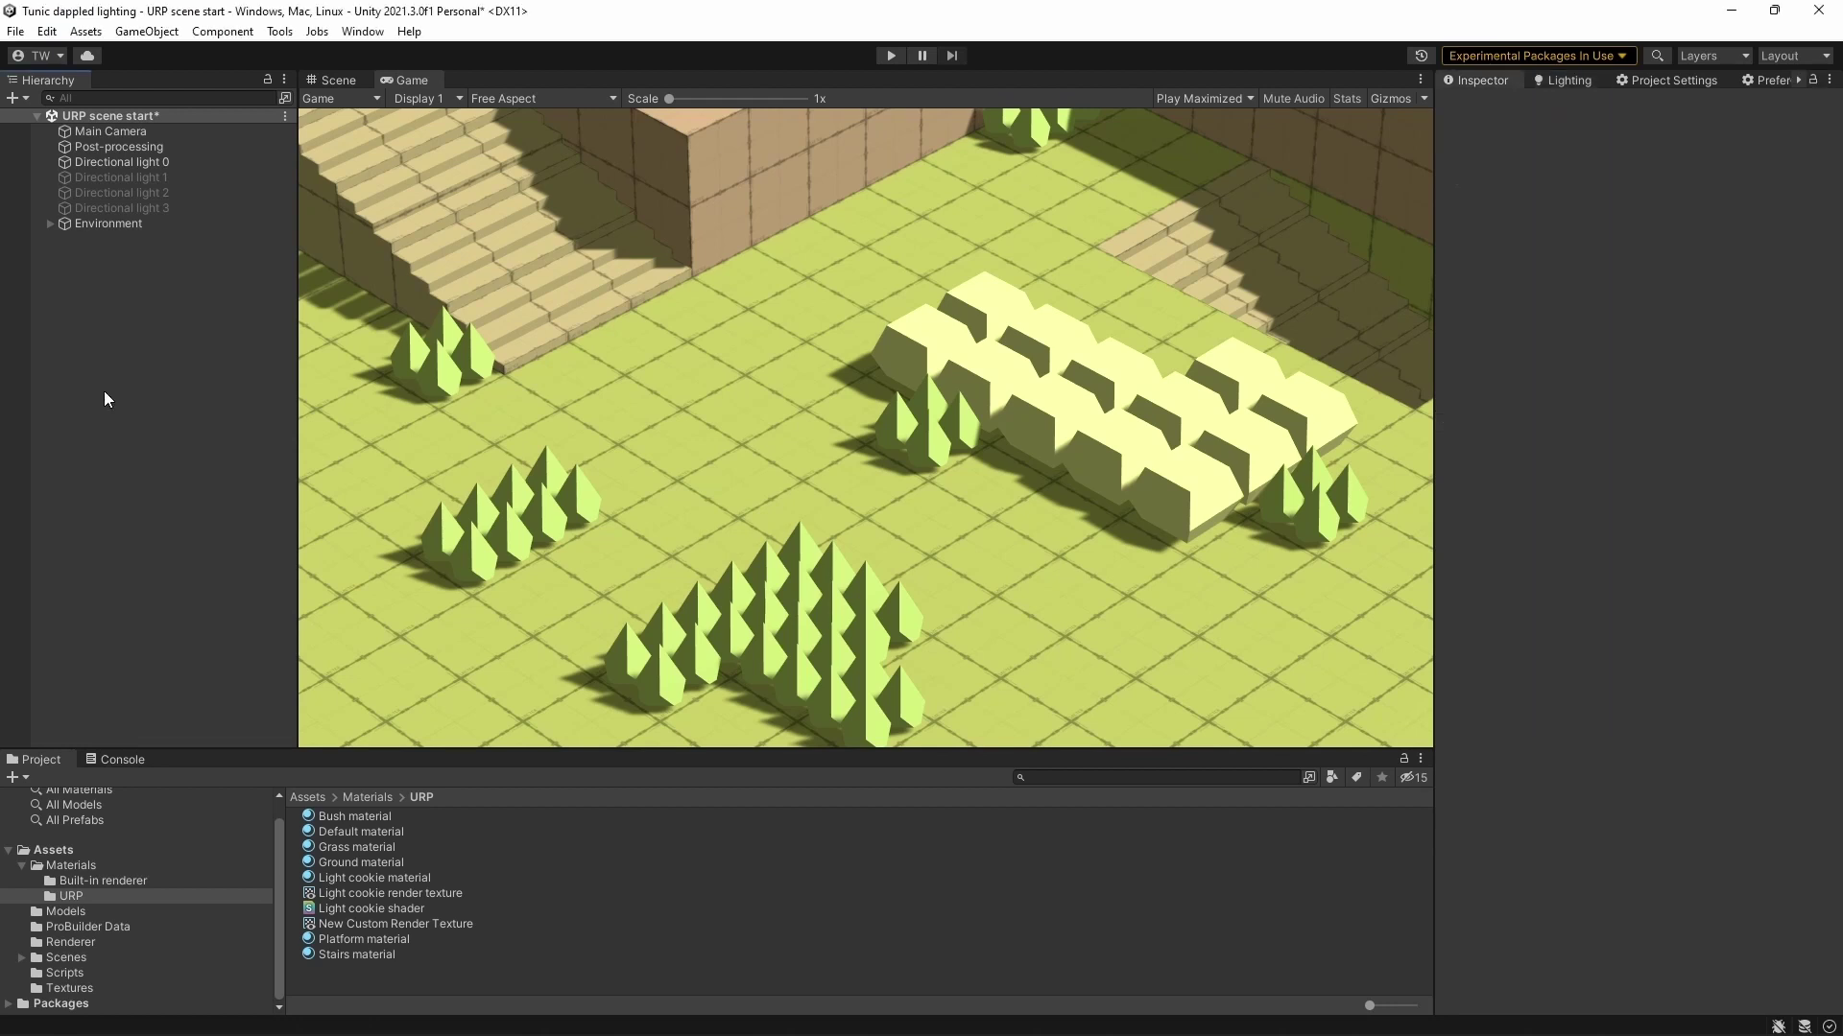
# Add a Volume component with a new profile to the Post-processing object
pyautogui.click(122, 145)
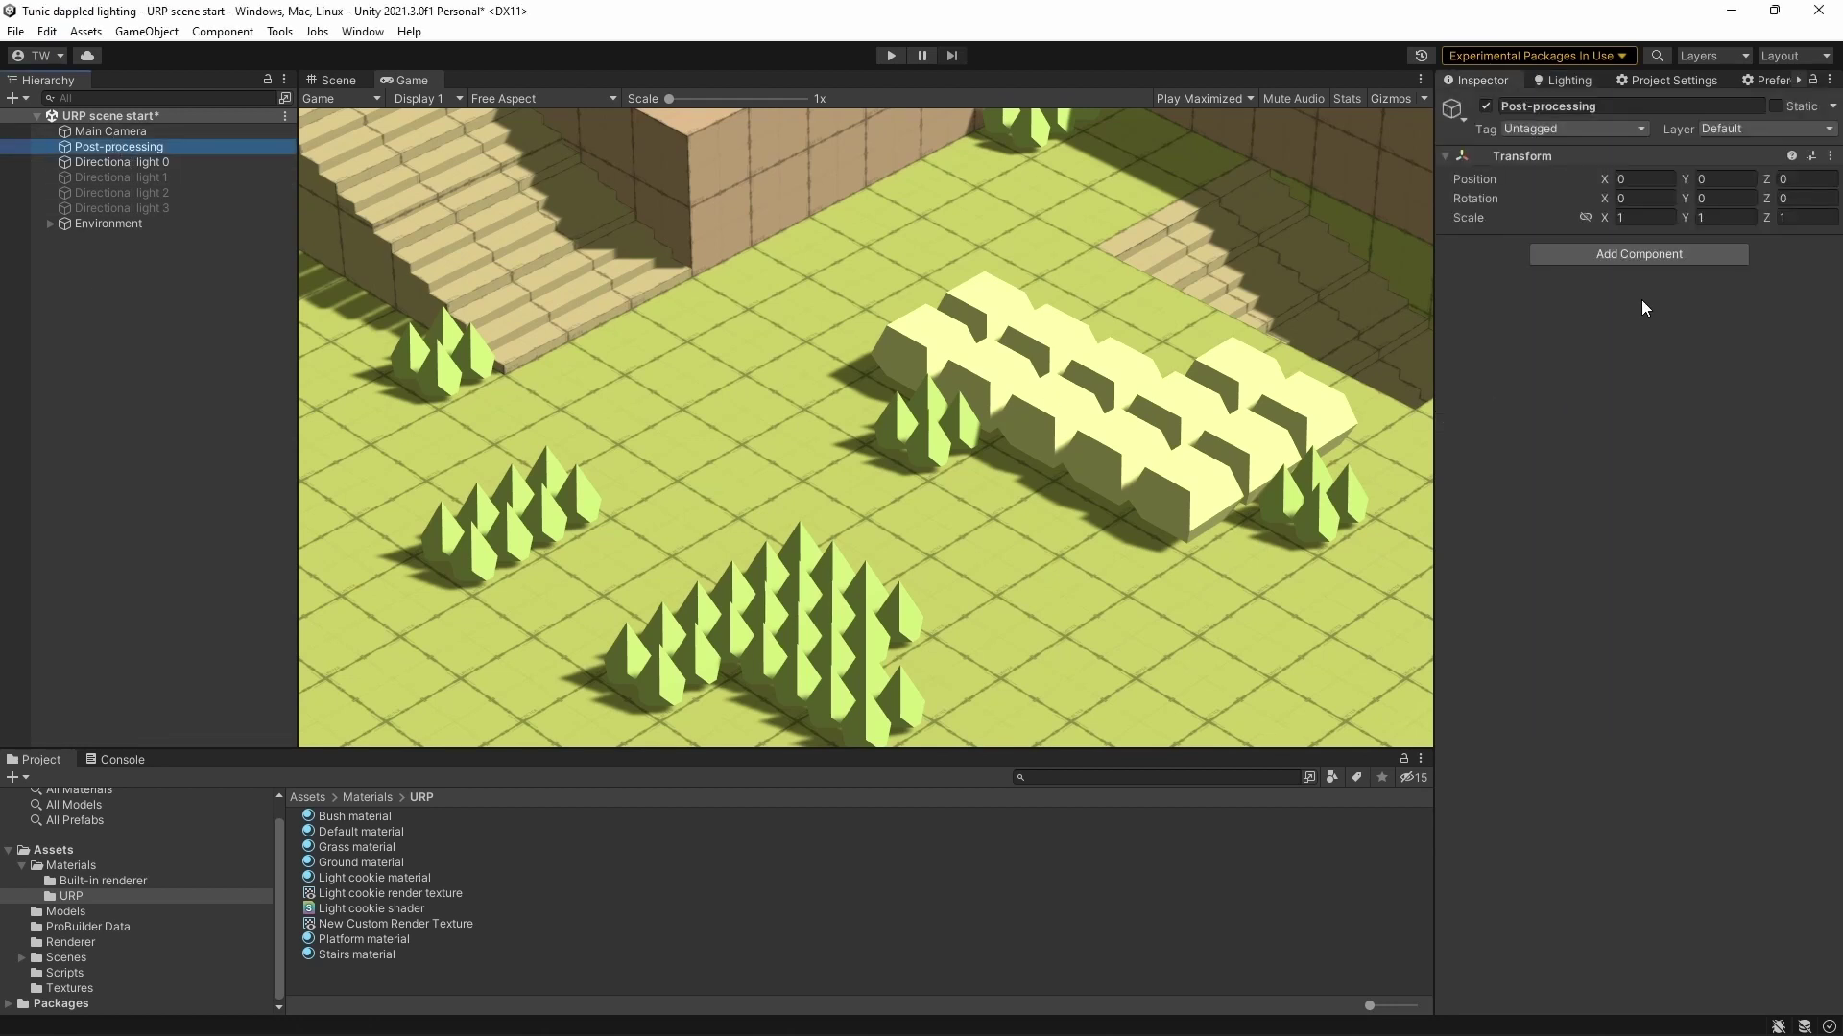
pyautogui.click(1631, 257)
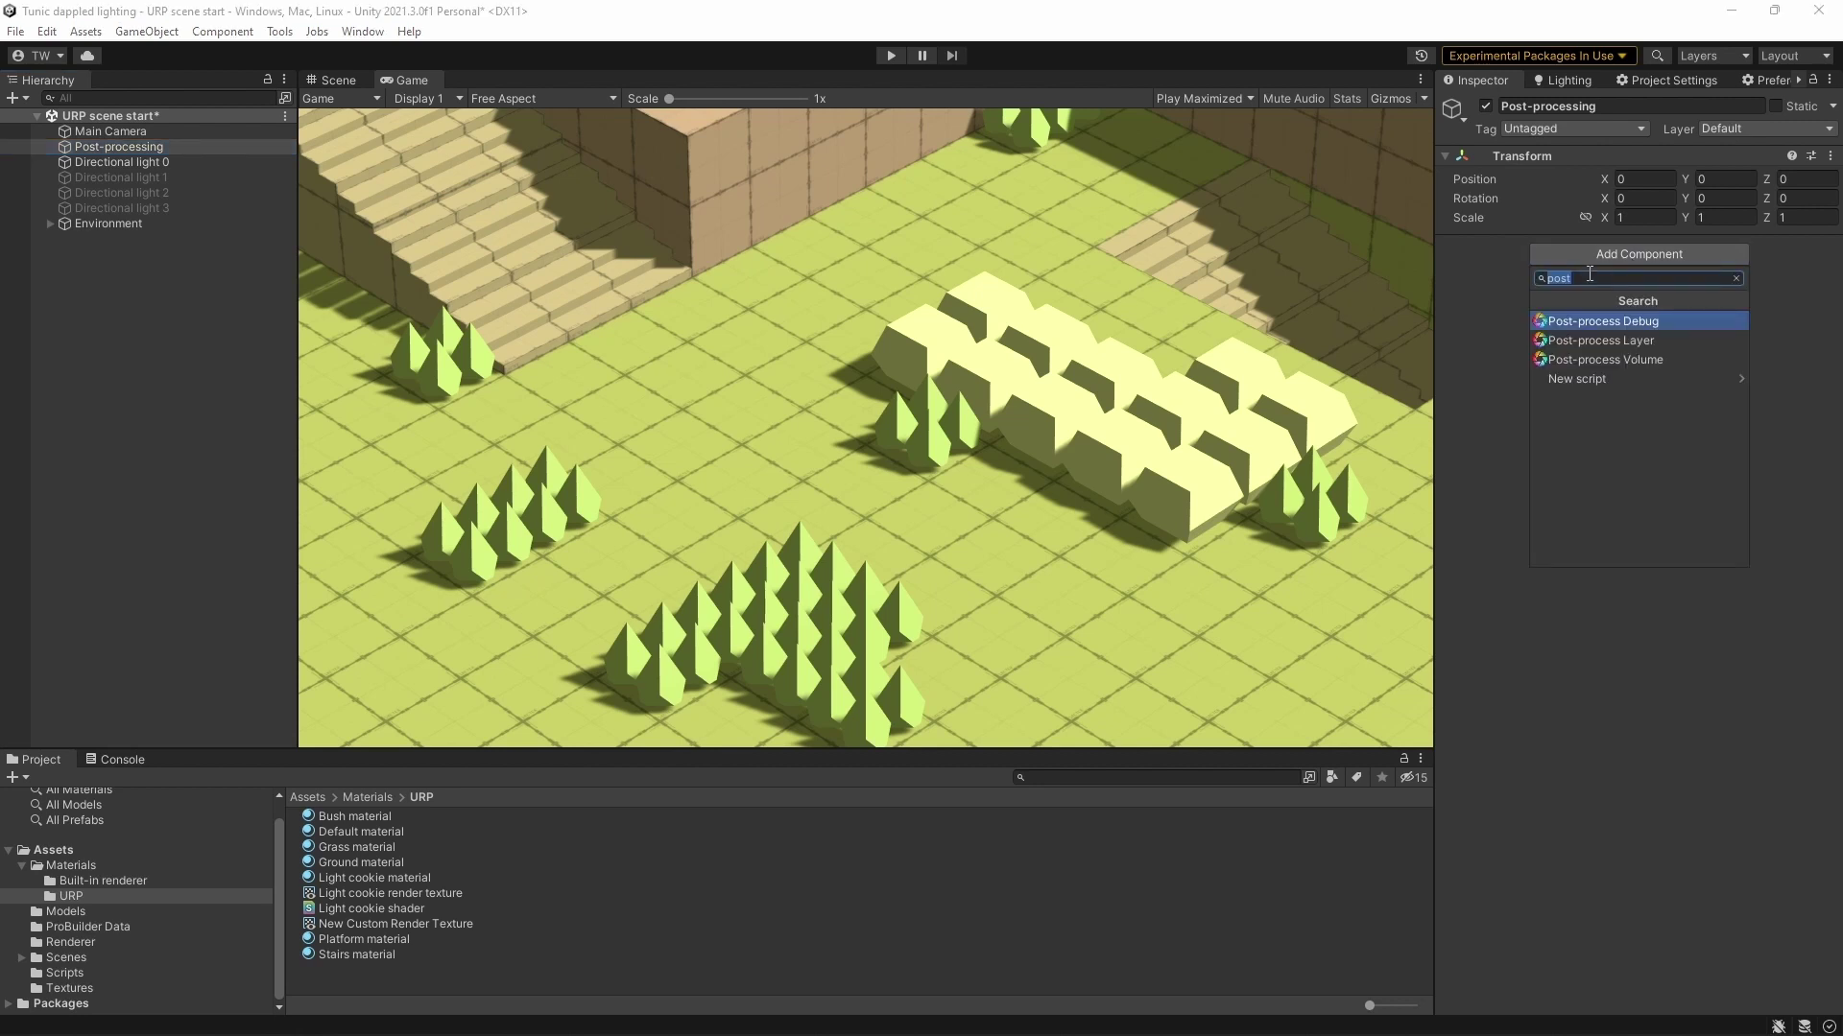
pyautogui.write('vol')
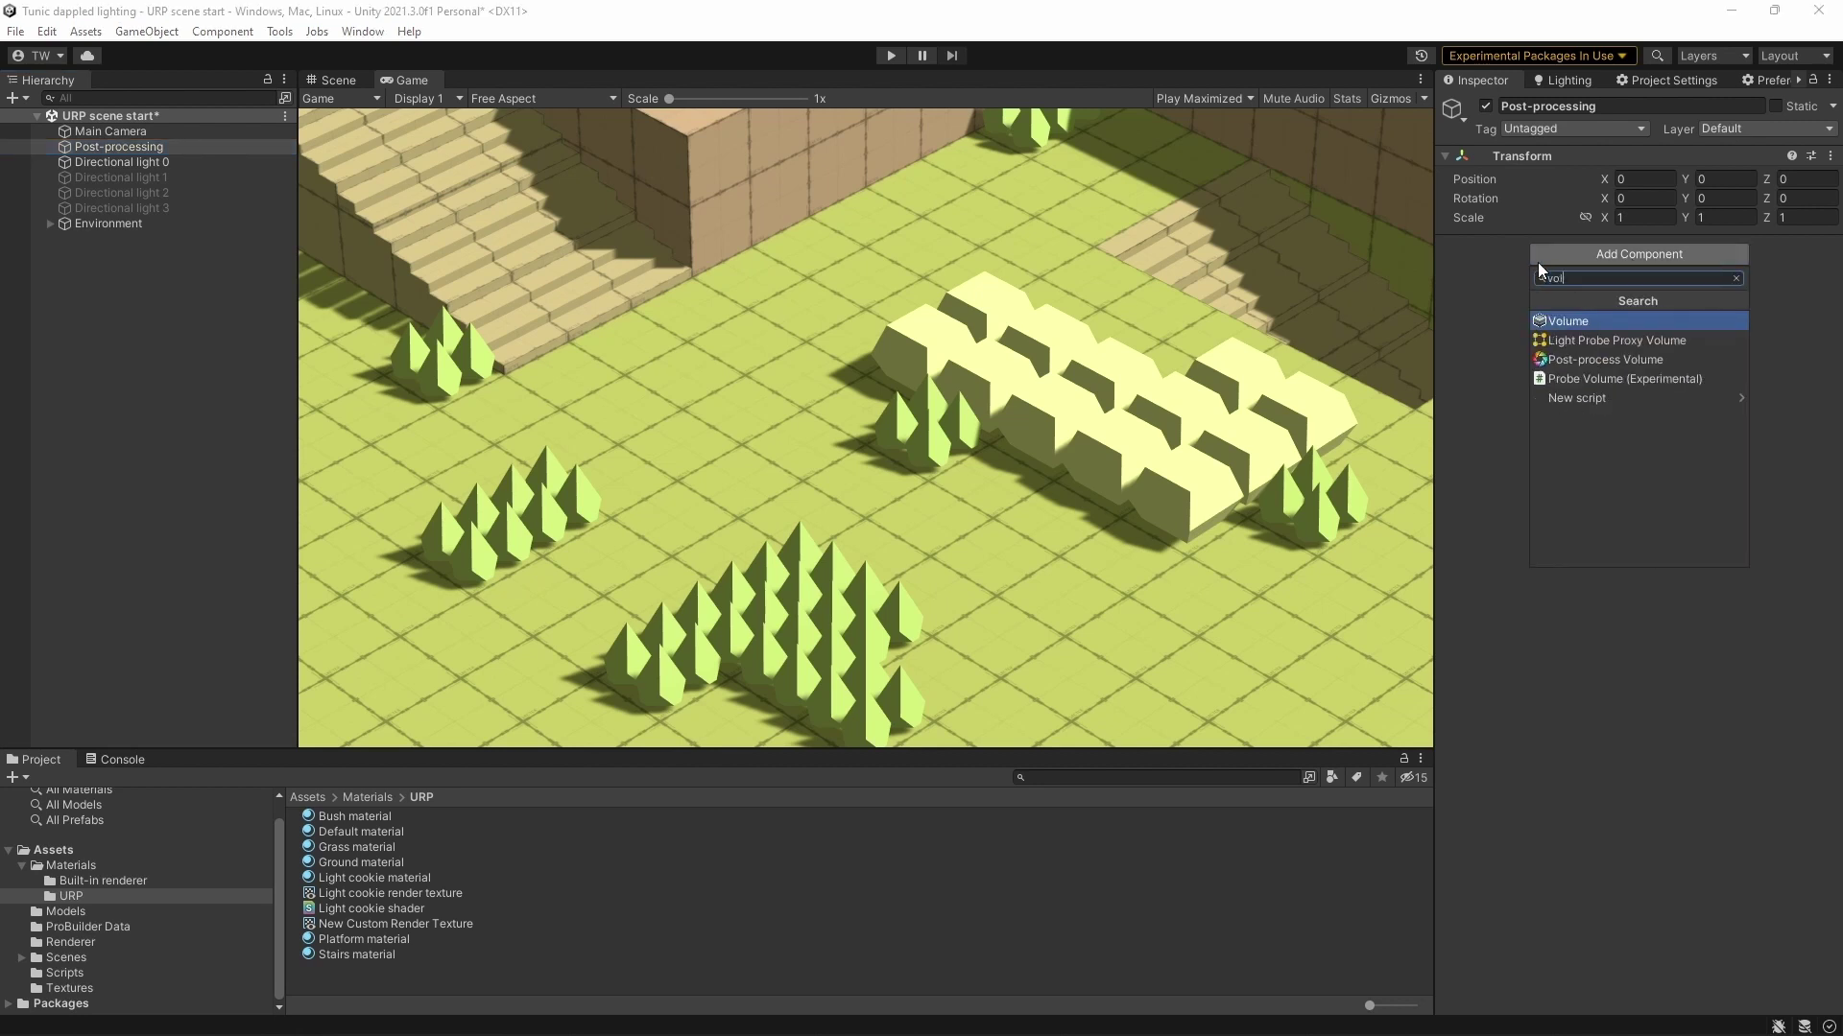
pyautogui.click(1580, 321)
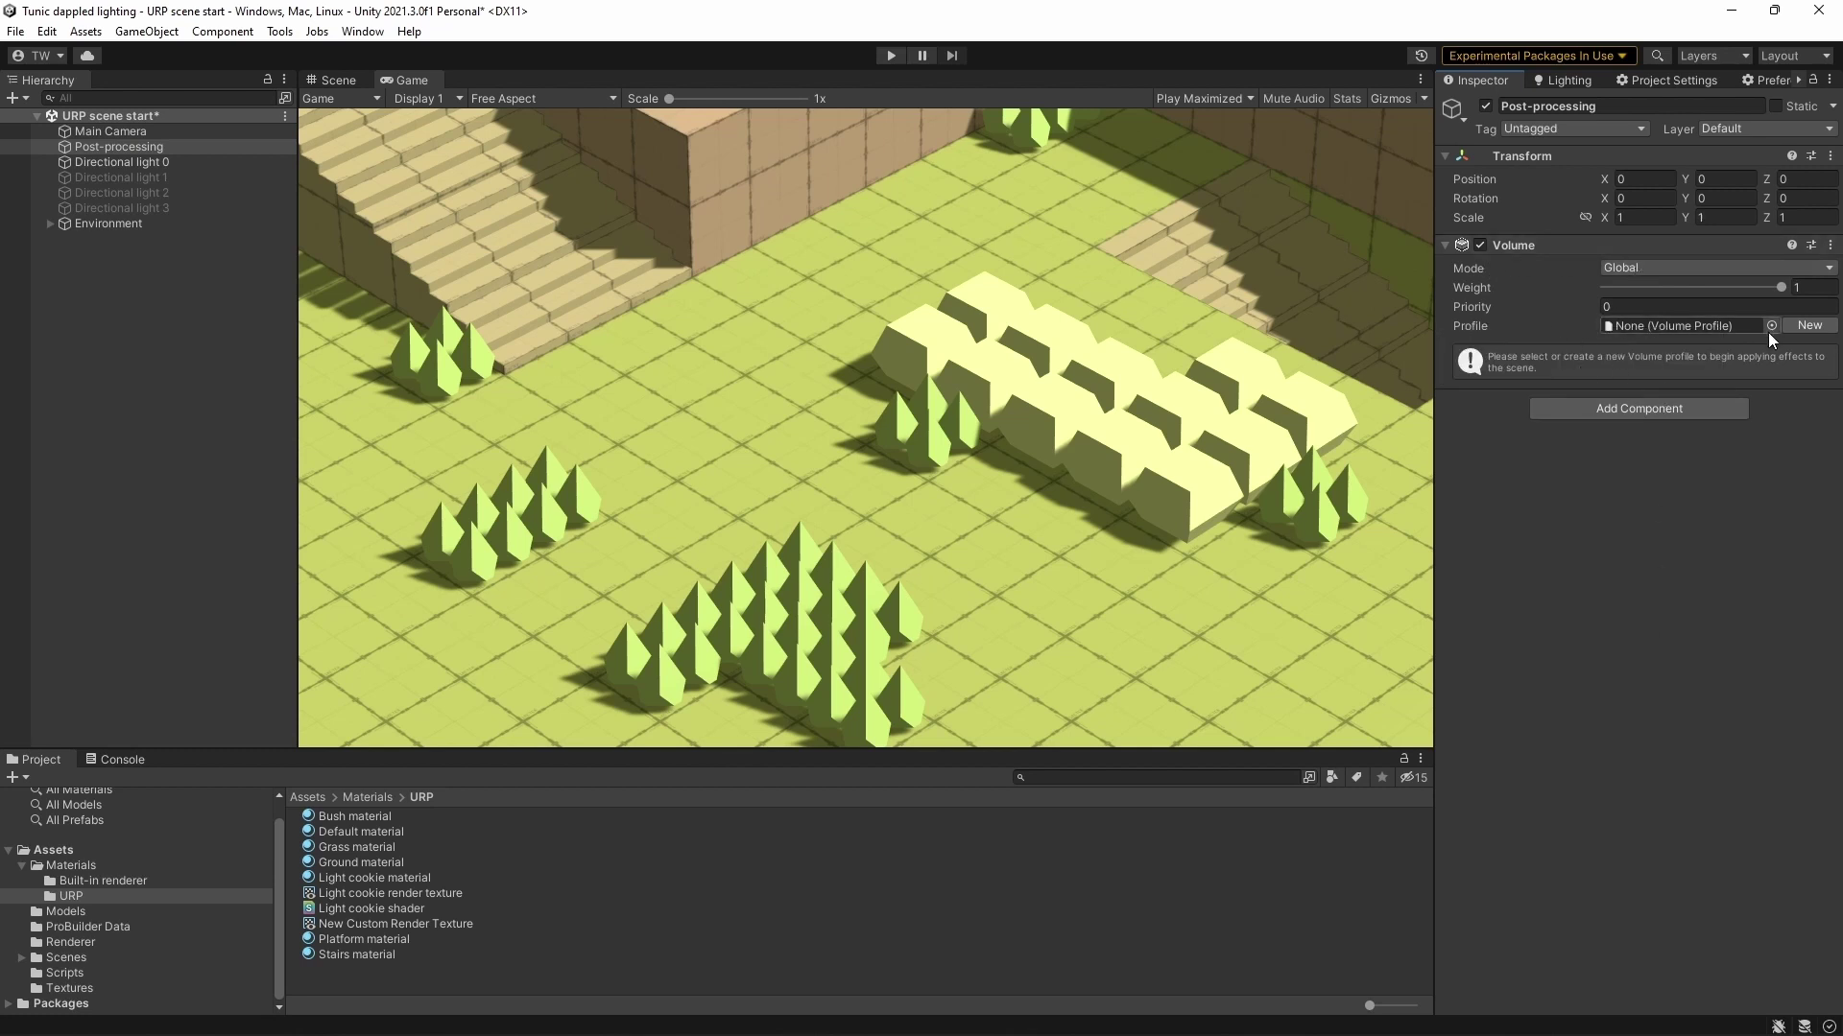
pyautogui.click(1807, 327)
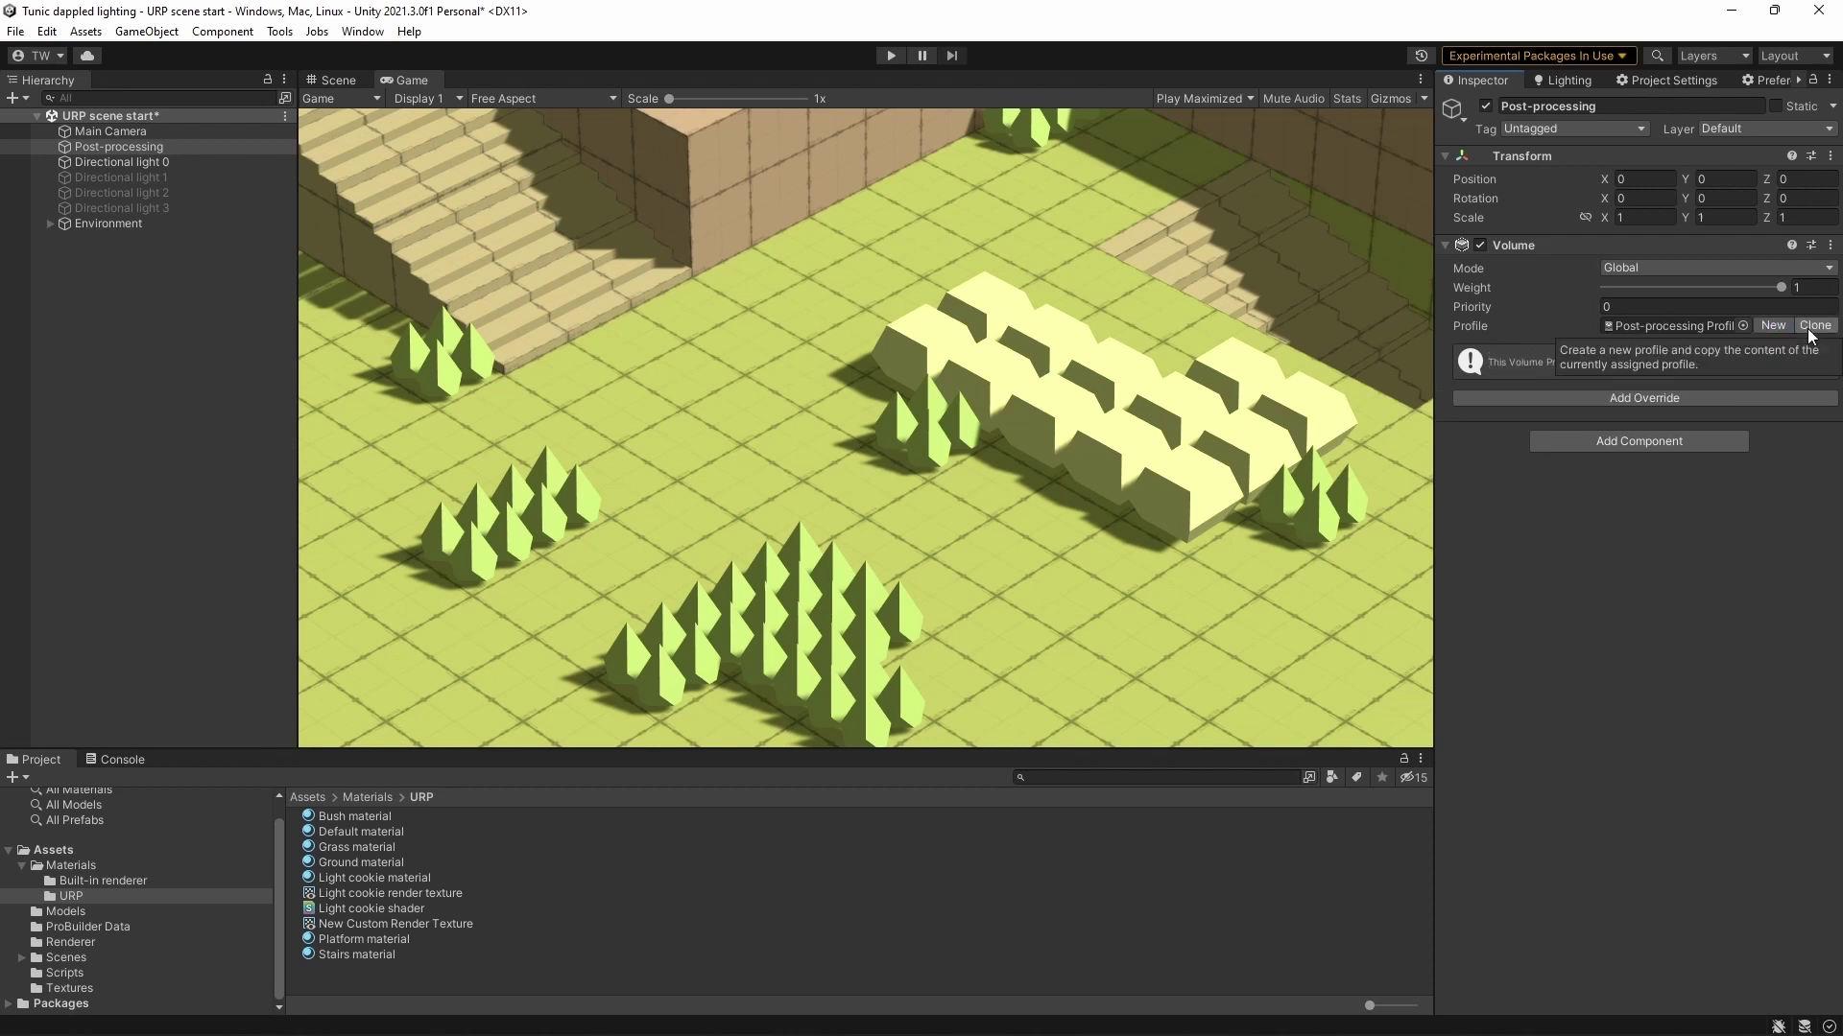
# Add a Bloom override with threshold 1.1 and intensity 5
pyautogui.click(1632, 395)
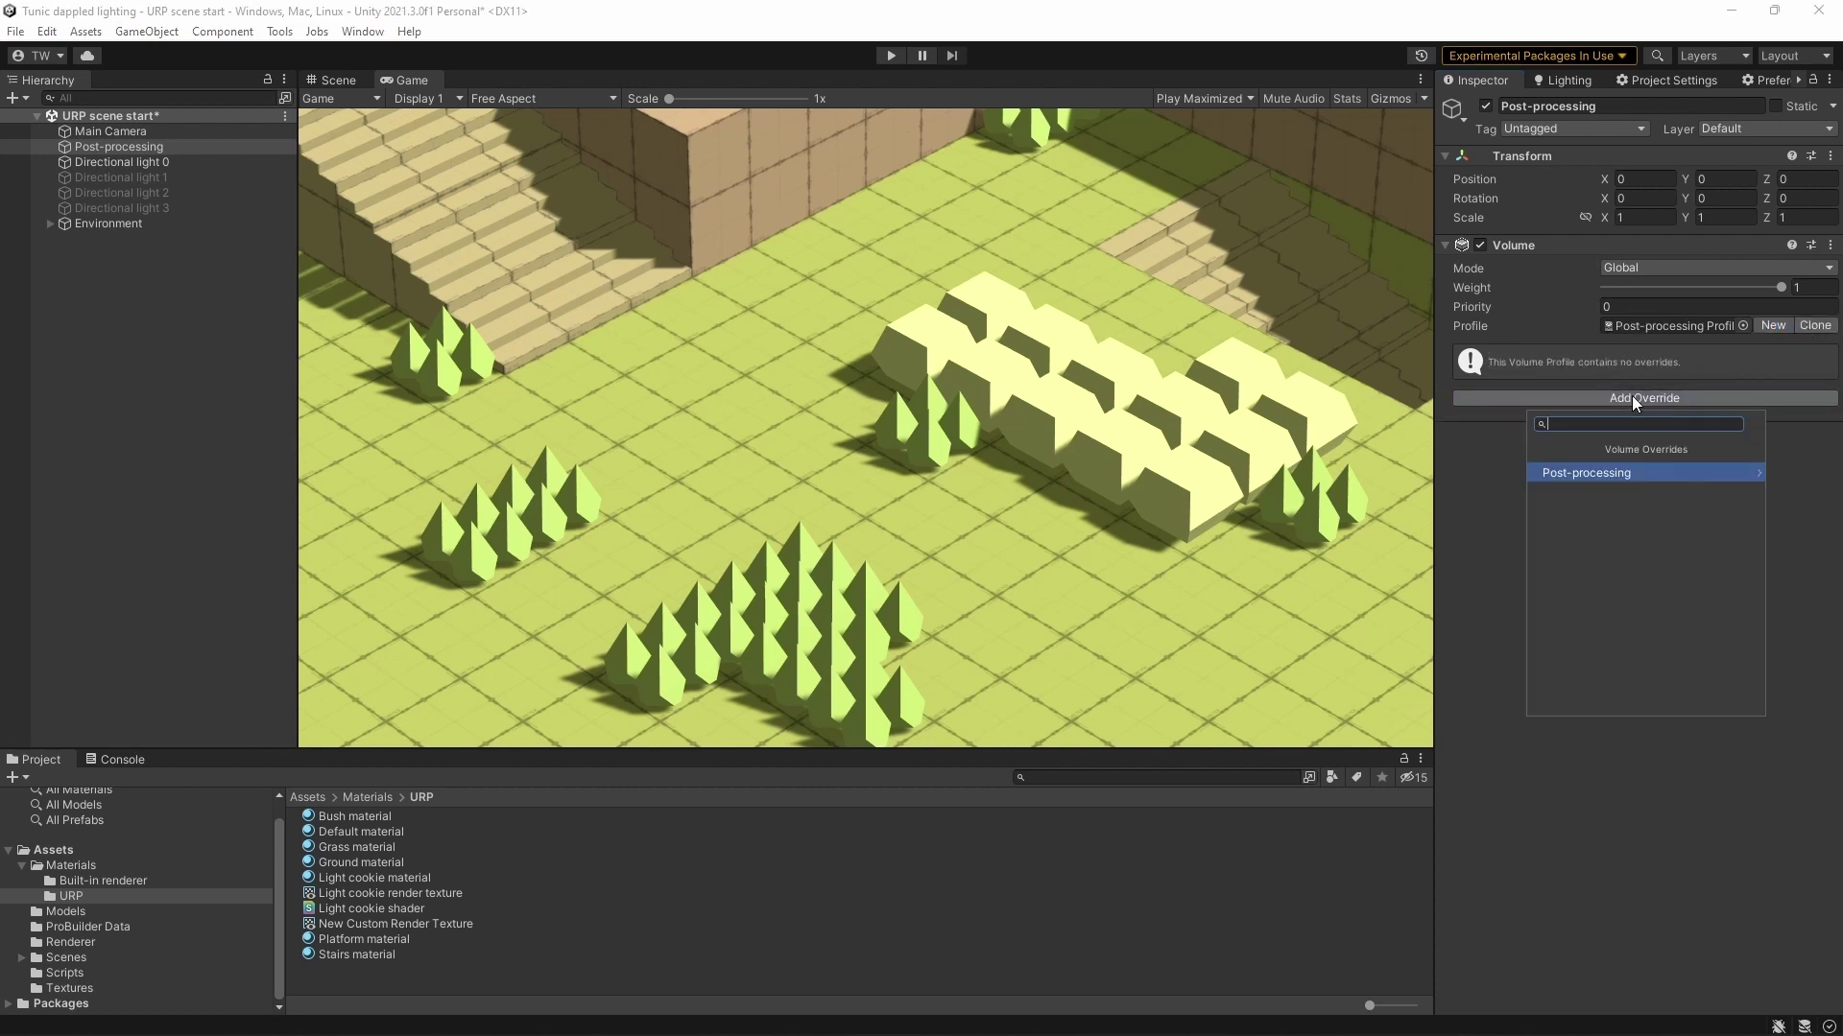
pyautogui.click(1604, 474)
pyautogui.click(1598, 473)
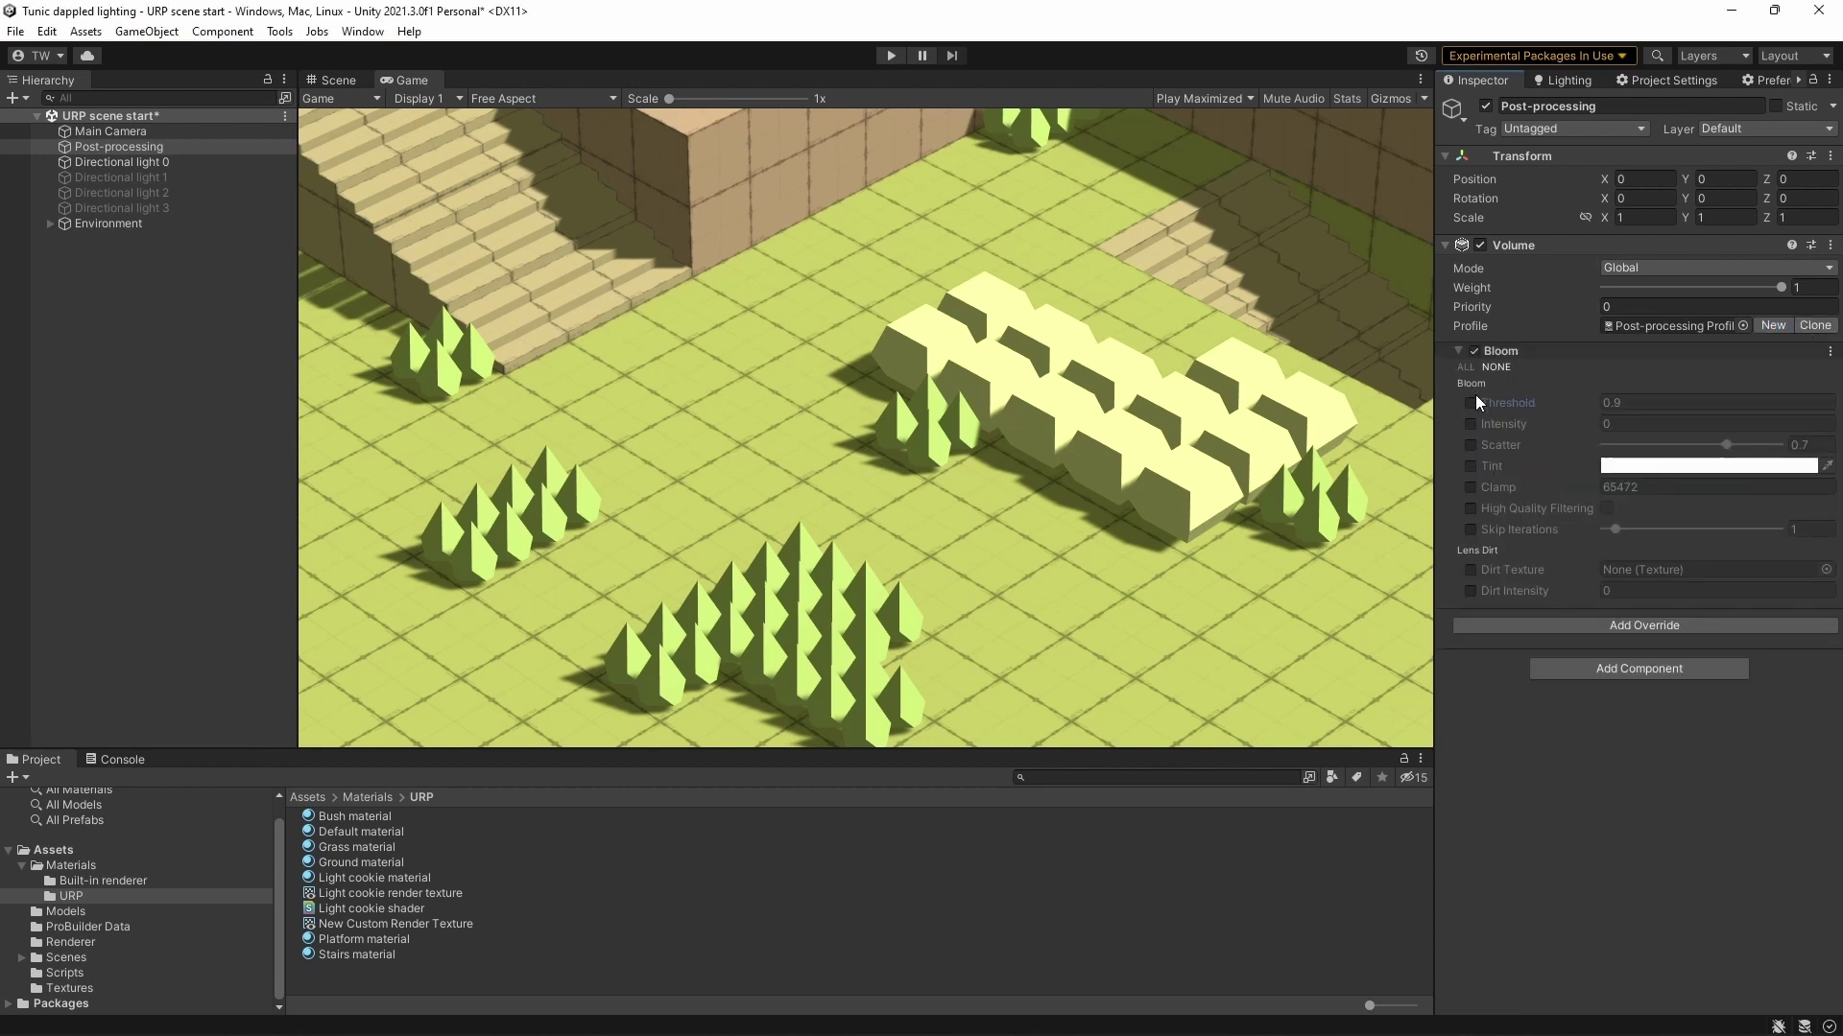
pyautogui.click(1471, 402)
pyautogui.click(1615, 402)
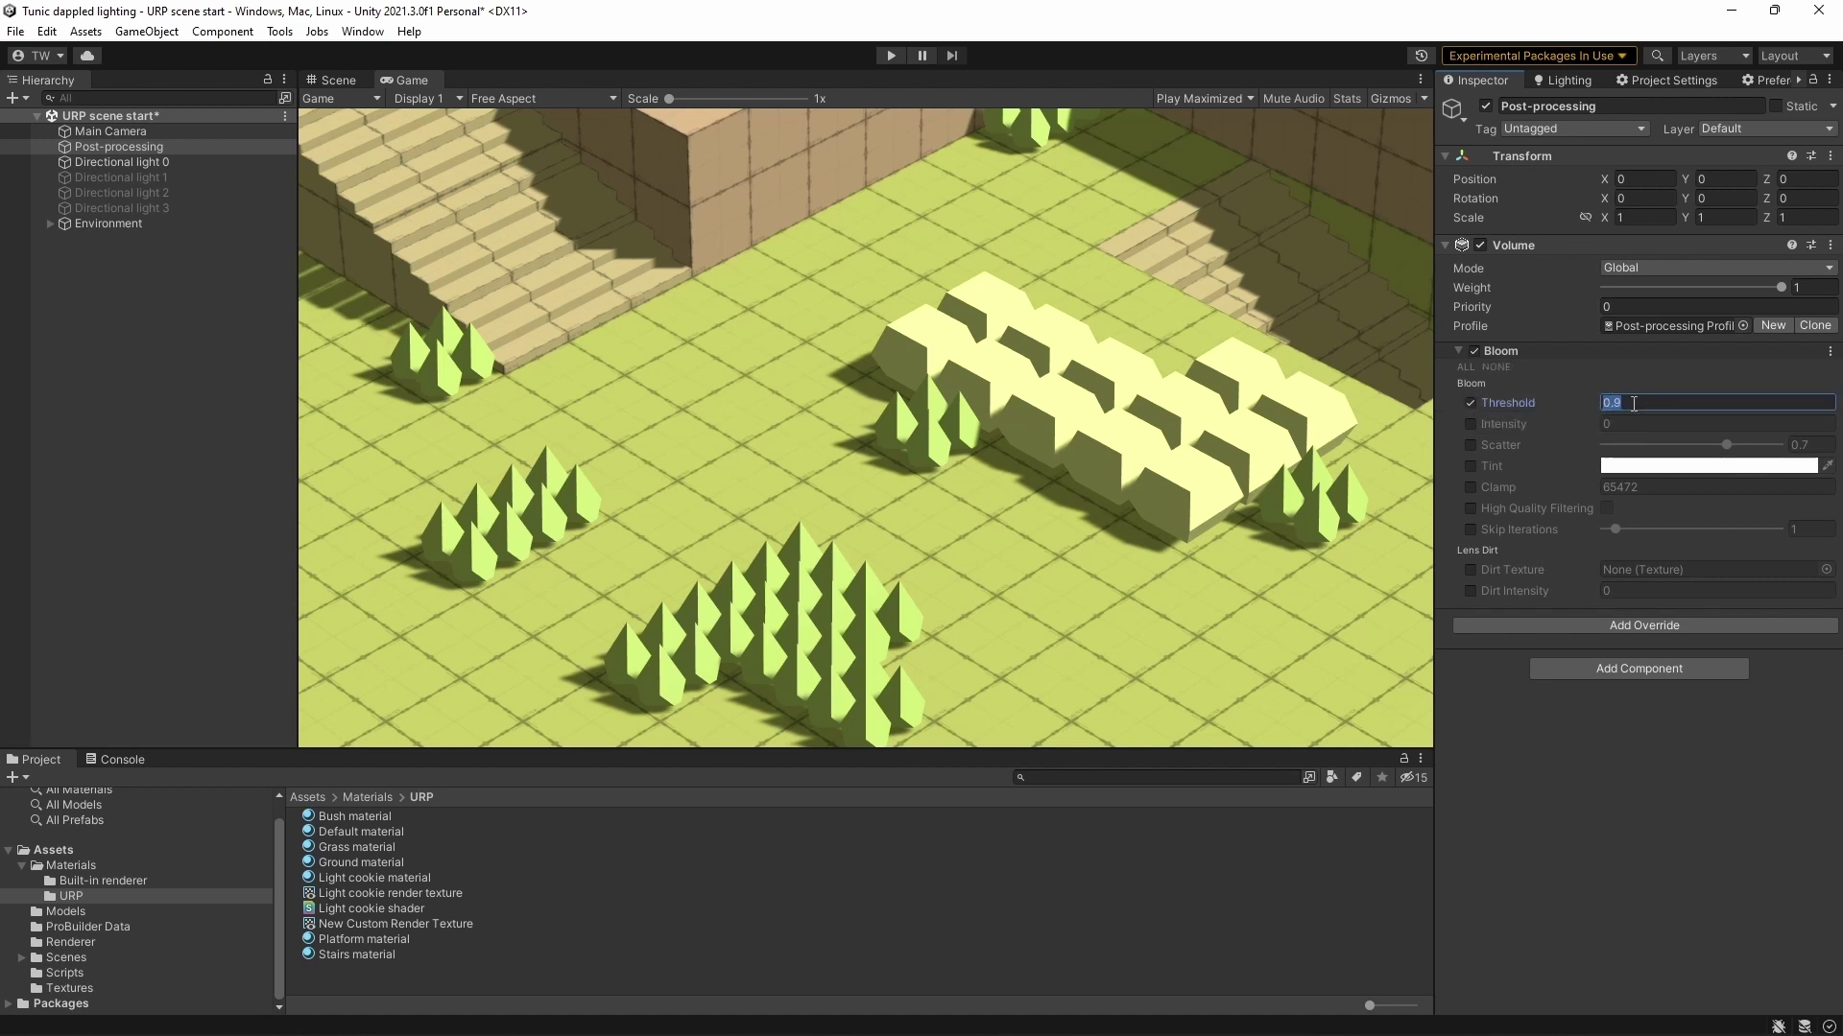
pyautogui.write('1.1')
pyautogui.click(1470, 423)
pyautogui.click(1625, 423)
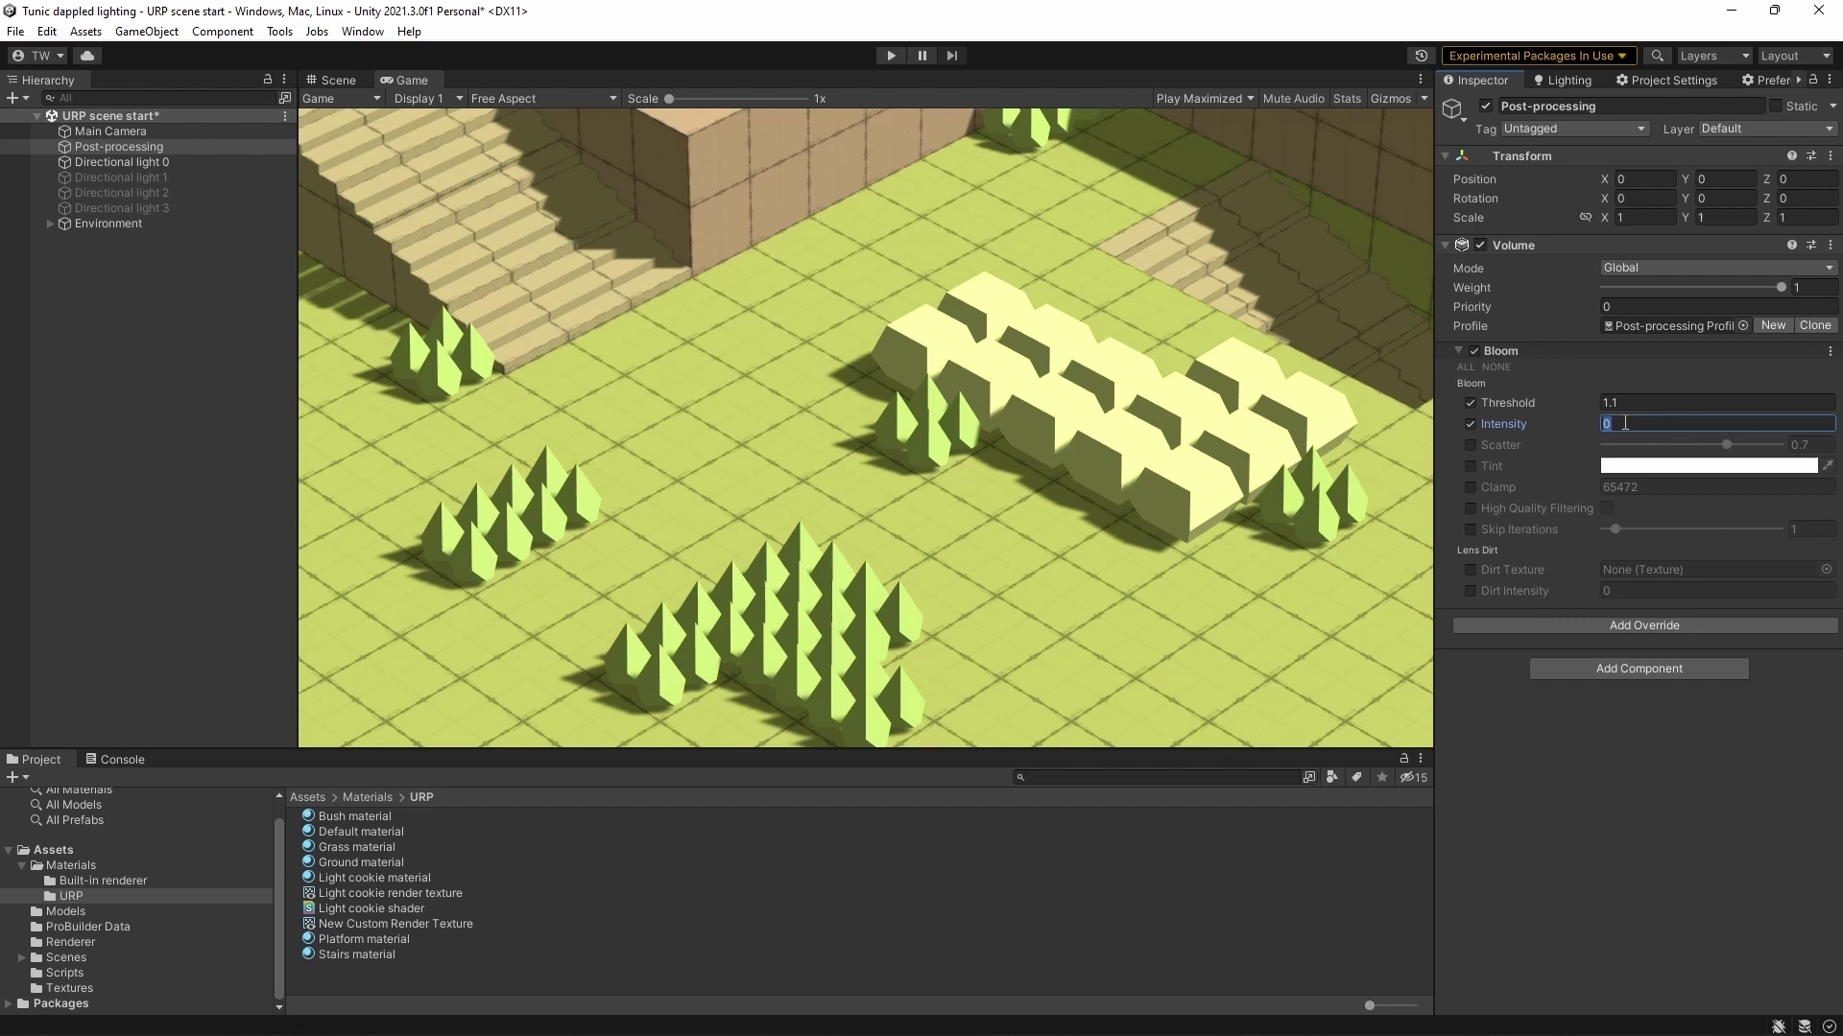
pyautogui.write('5')
pyautogui.press('Return')
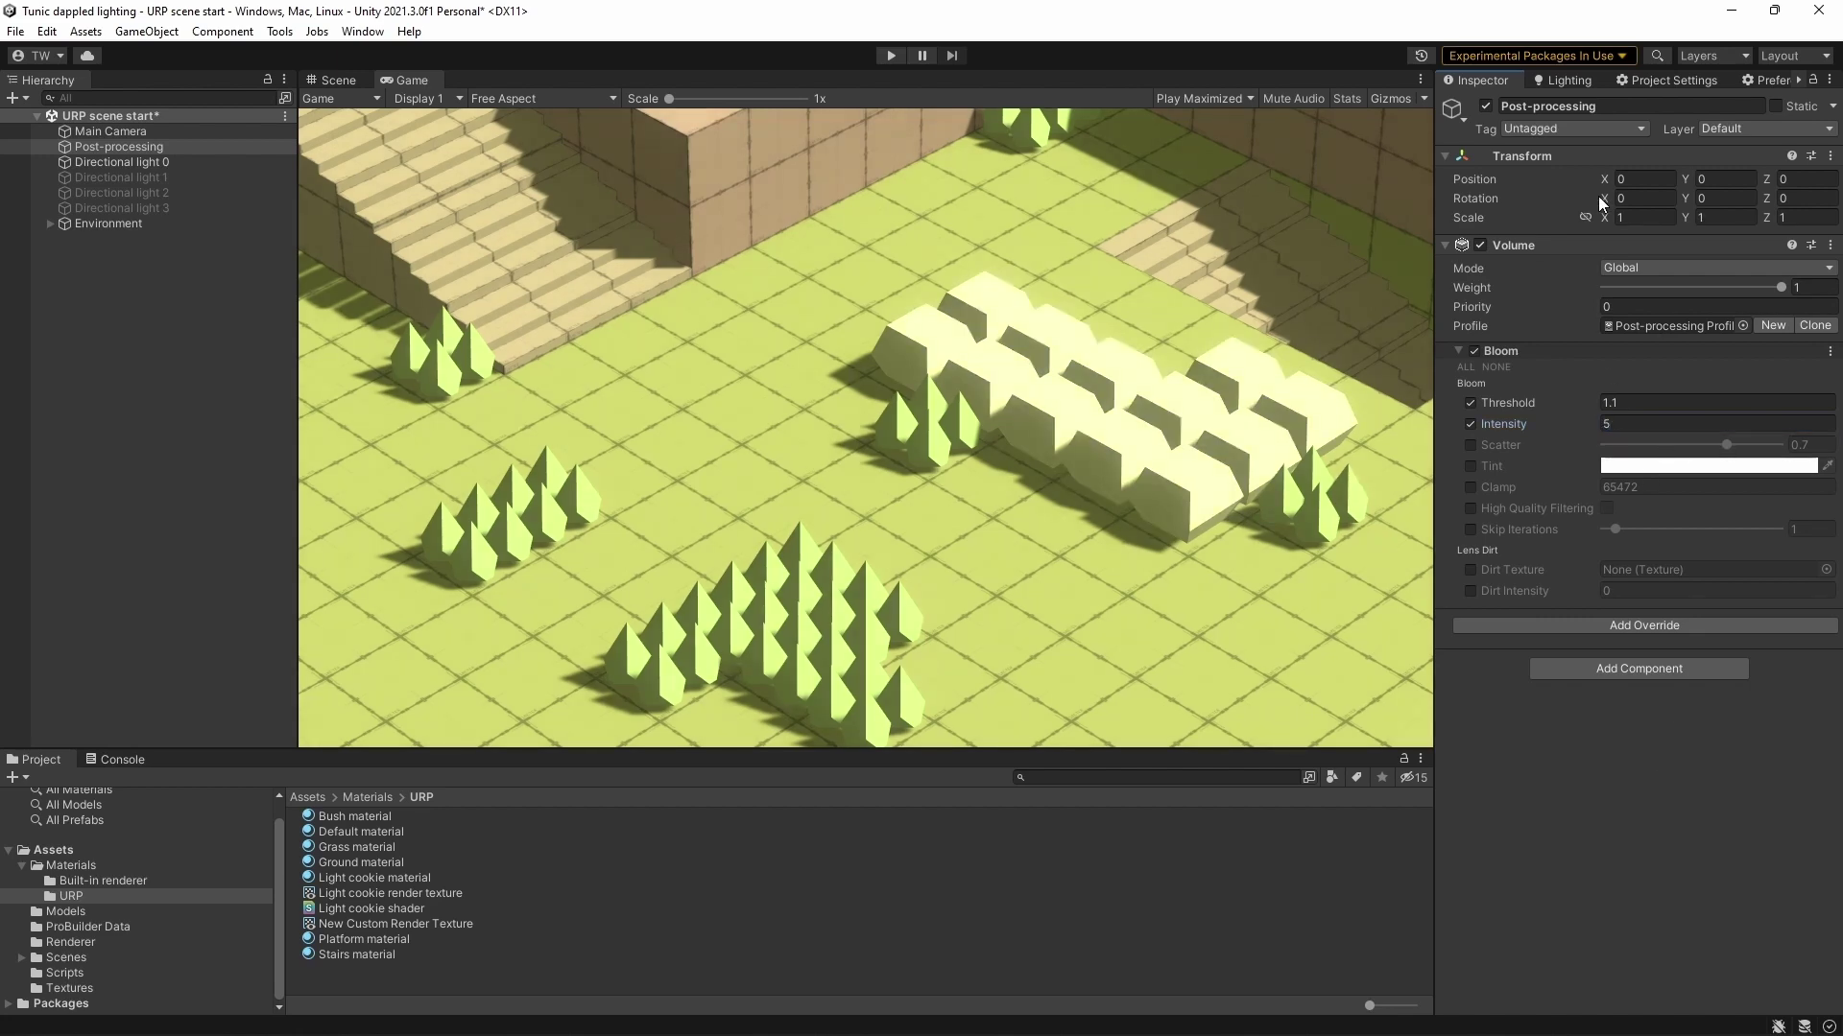
pyautogui.click(1643, 77)
# Add Screen Space Ambient Occlusion to the URP renderer with intensity 1 and radius 0.5
pyautogui.click(1683, 169)
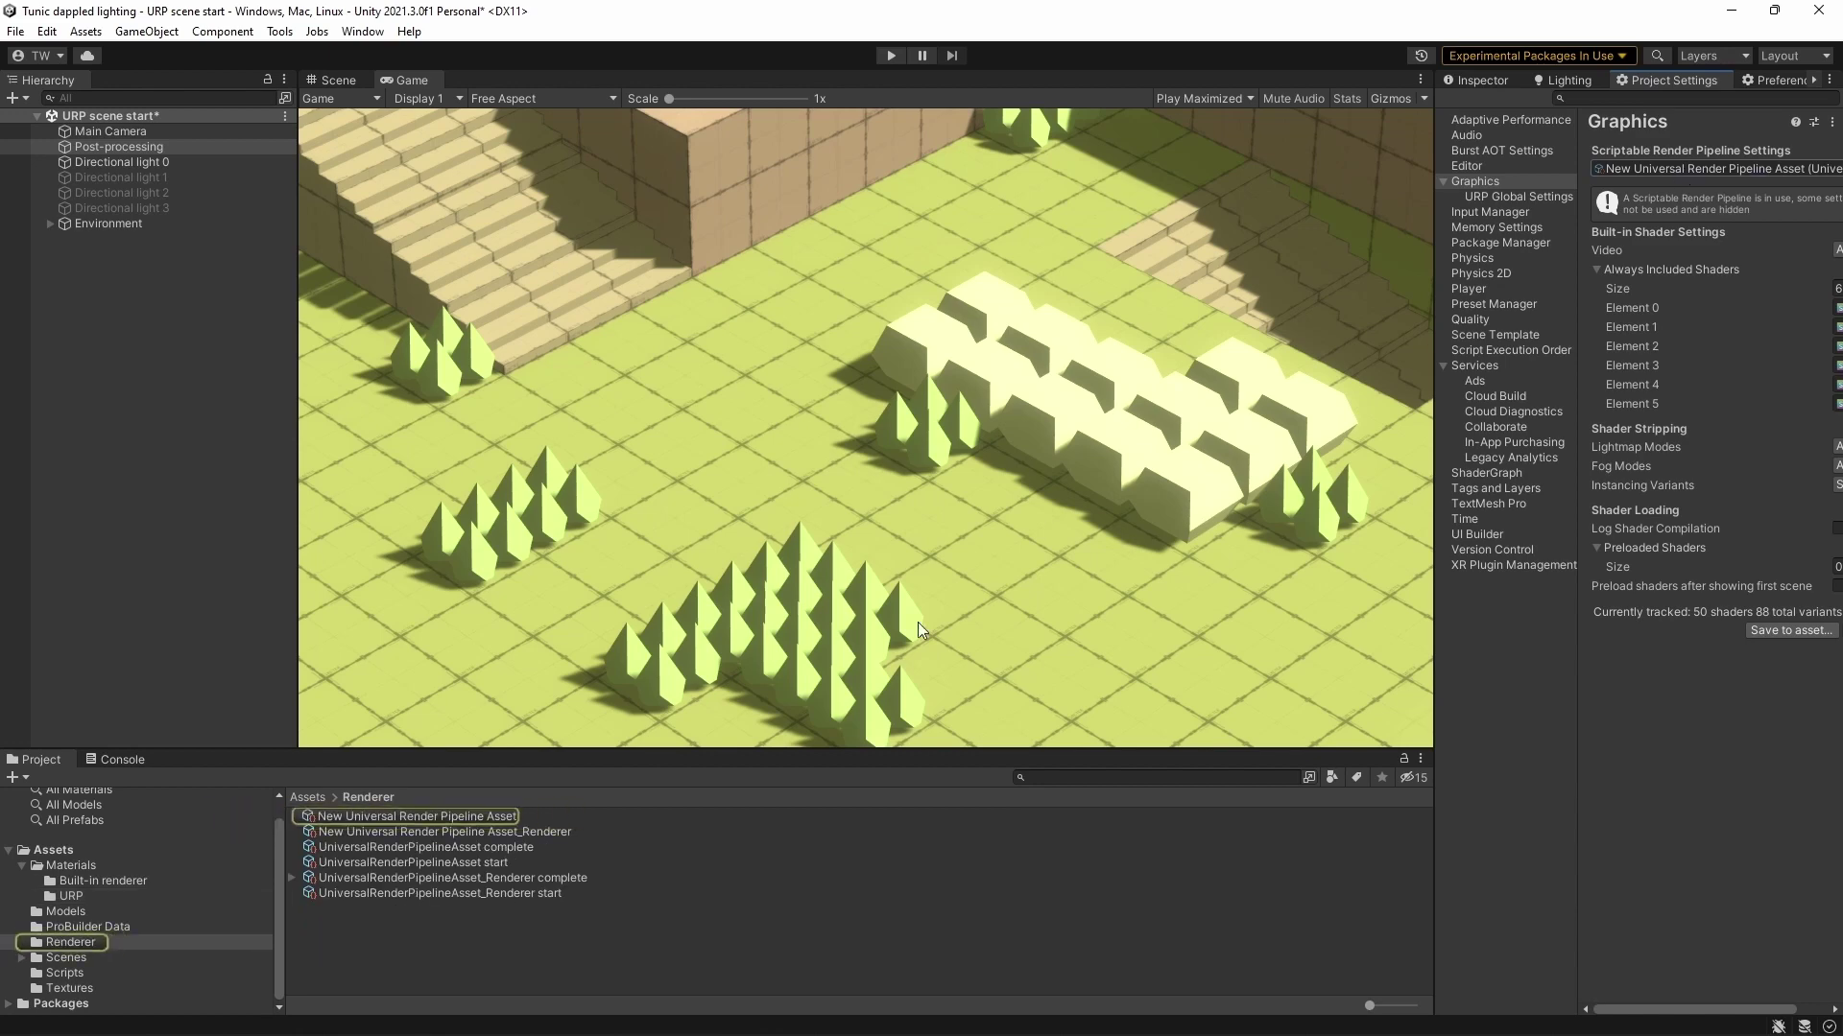
pyautogui.click(489, 816)
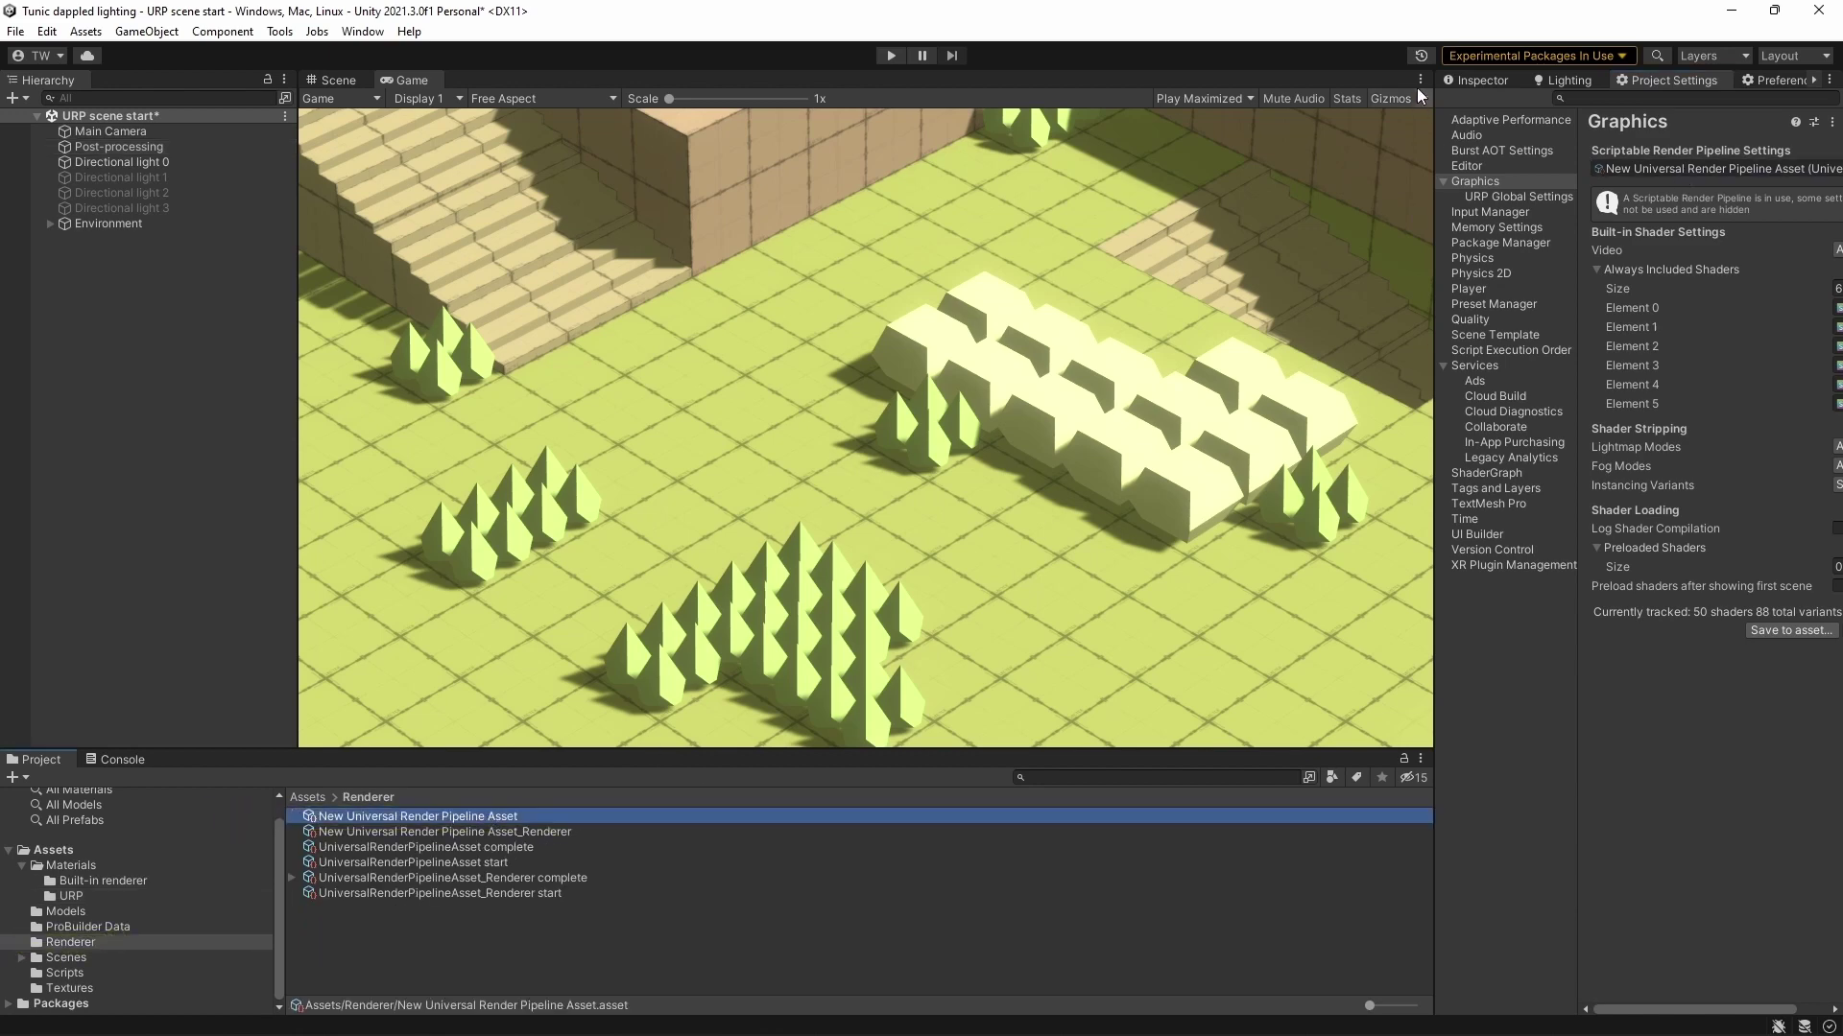
pyautogui.click(1476, 79)
pyautogui.click(489, 832)
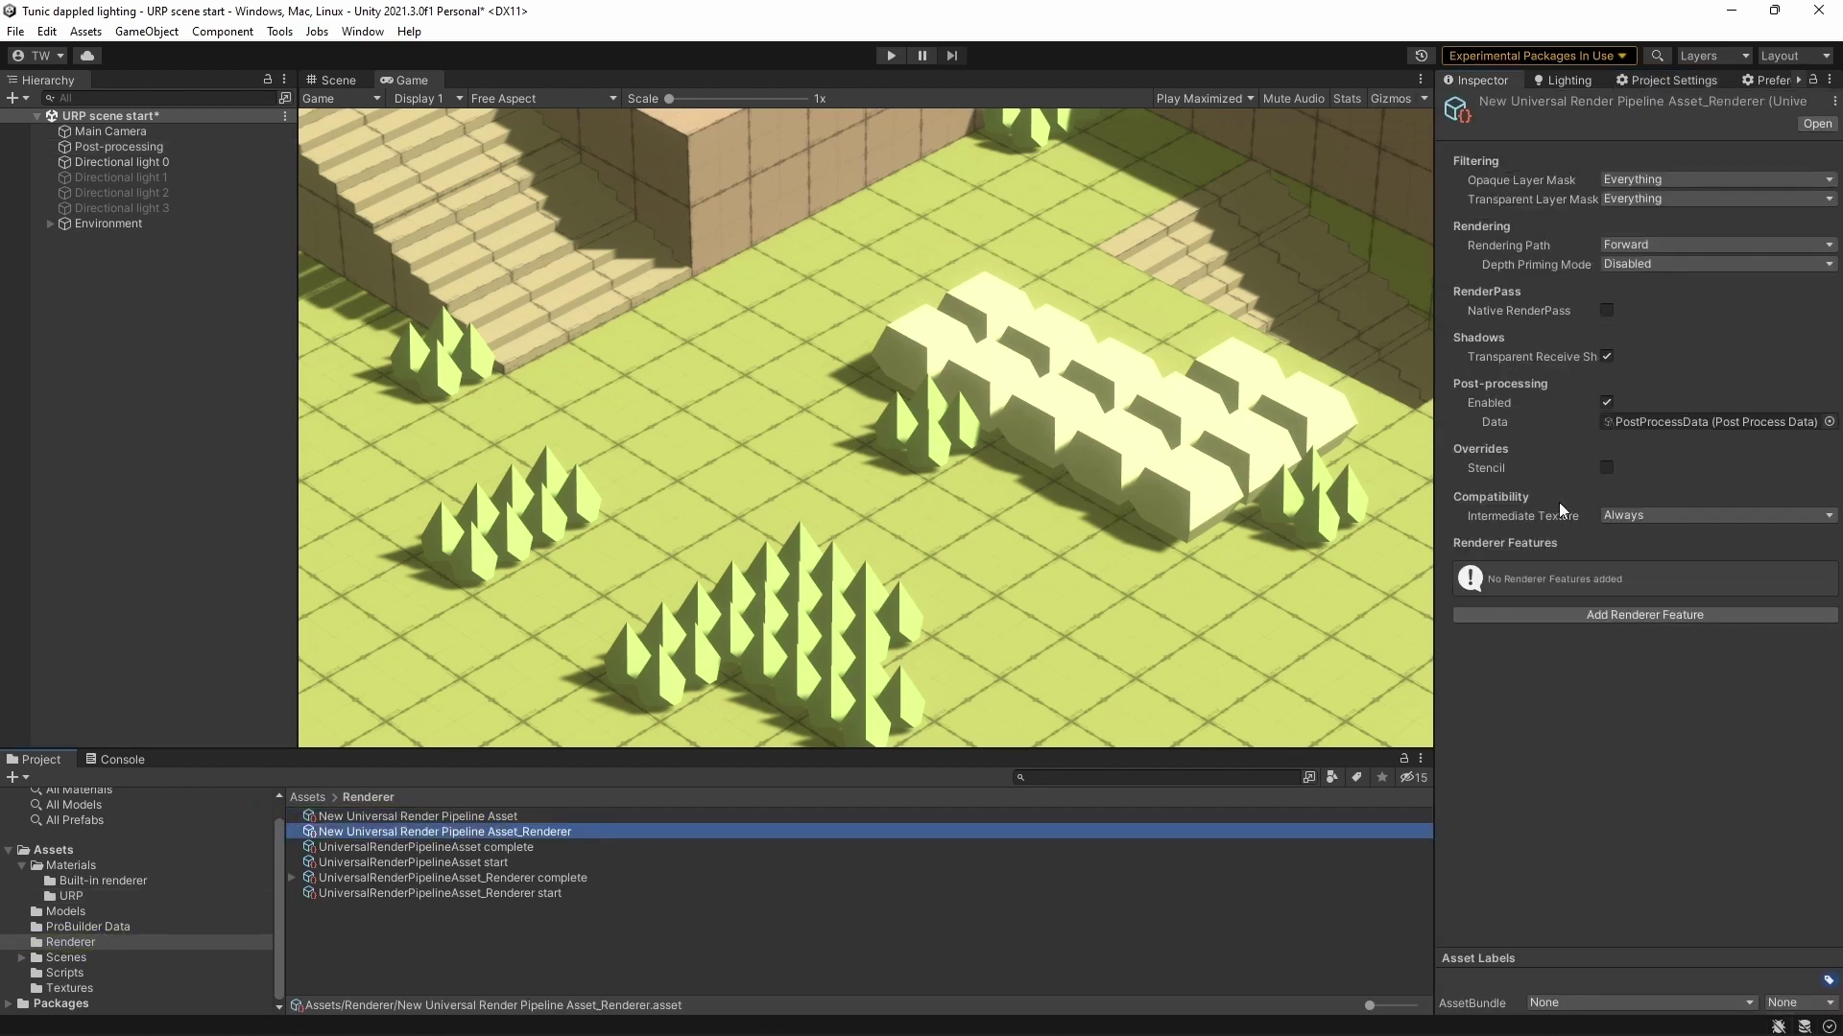
pyautogui.click(1631, 613)
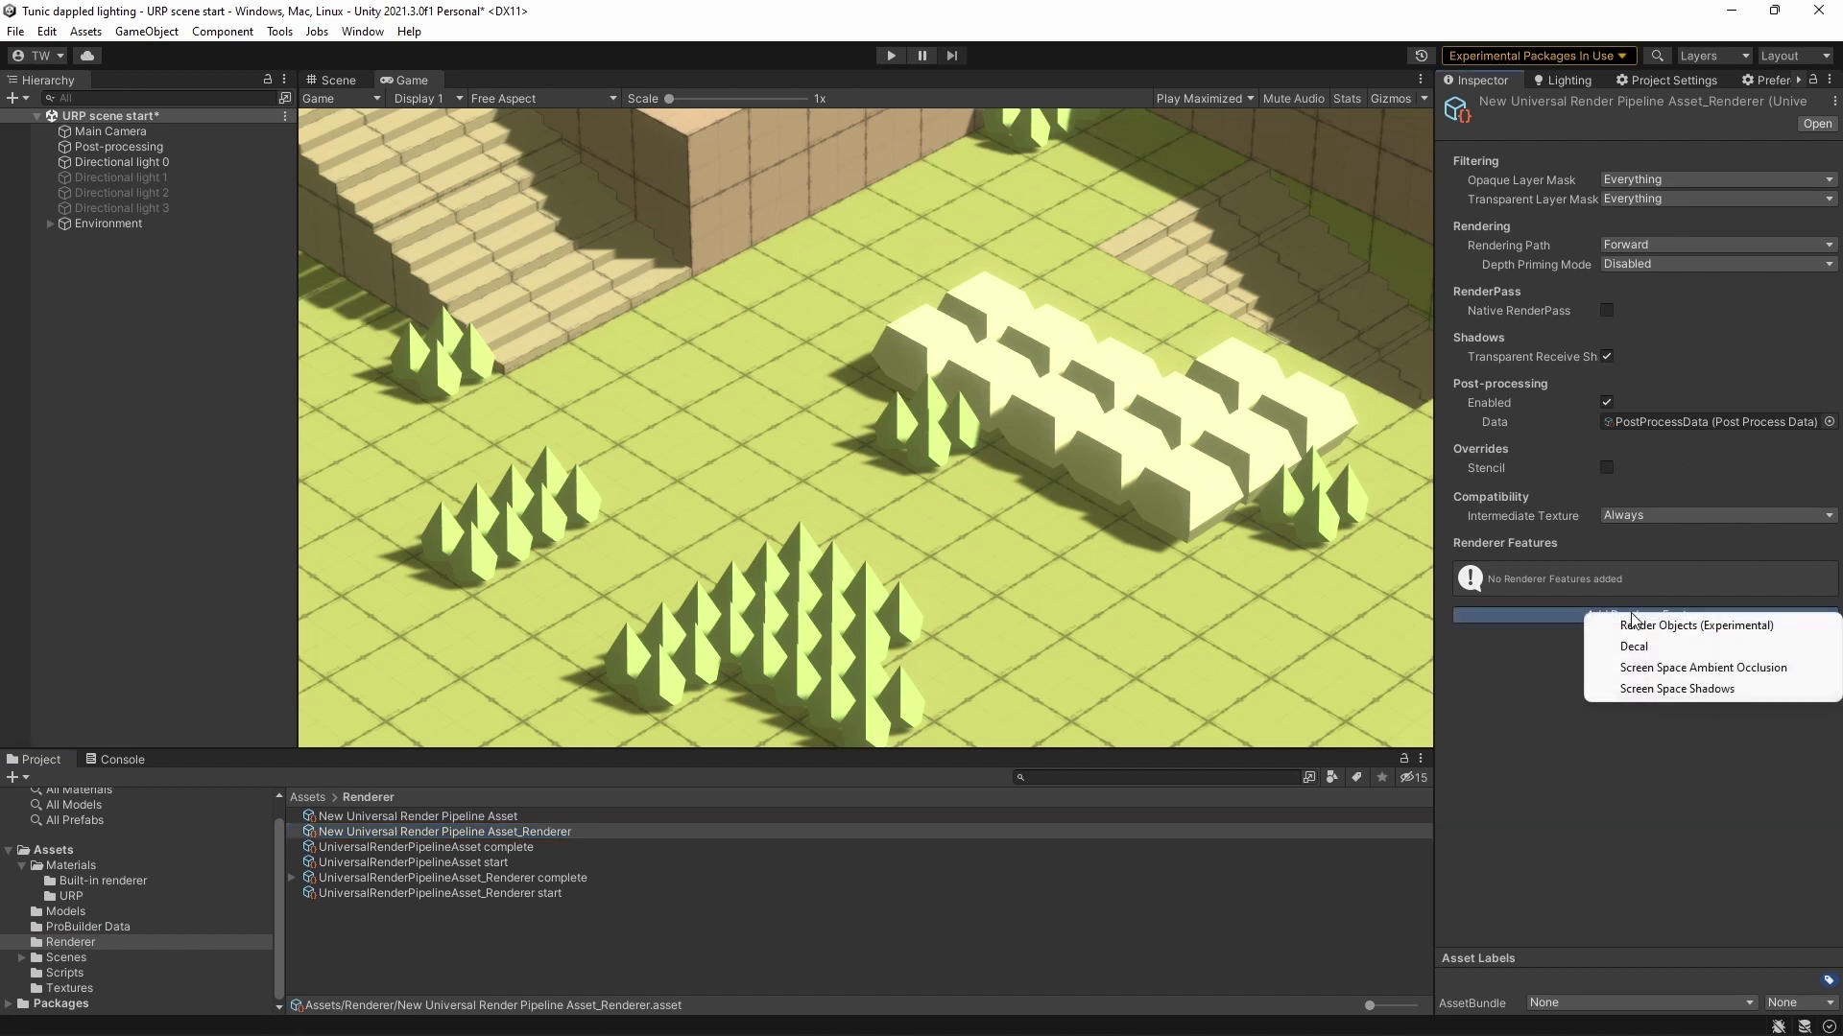
pyautogui.click(1653, 669)
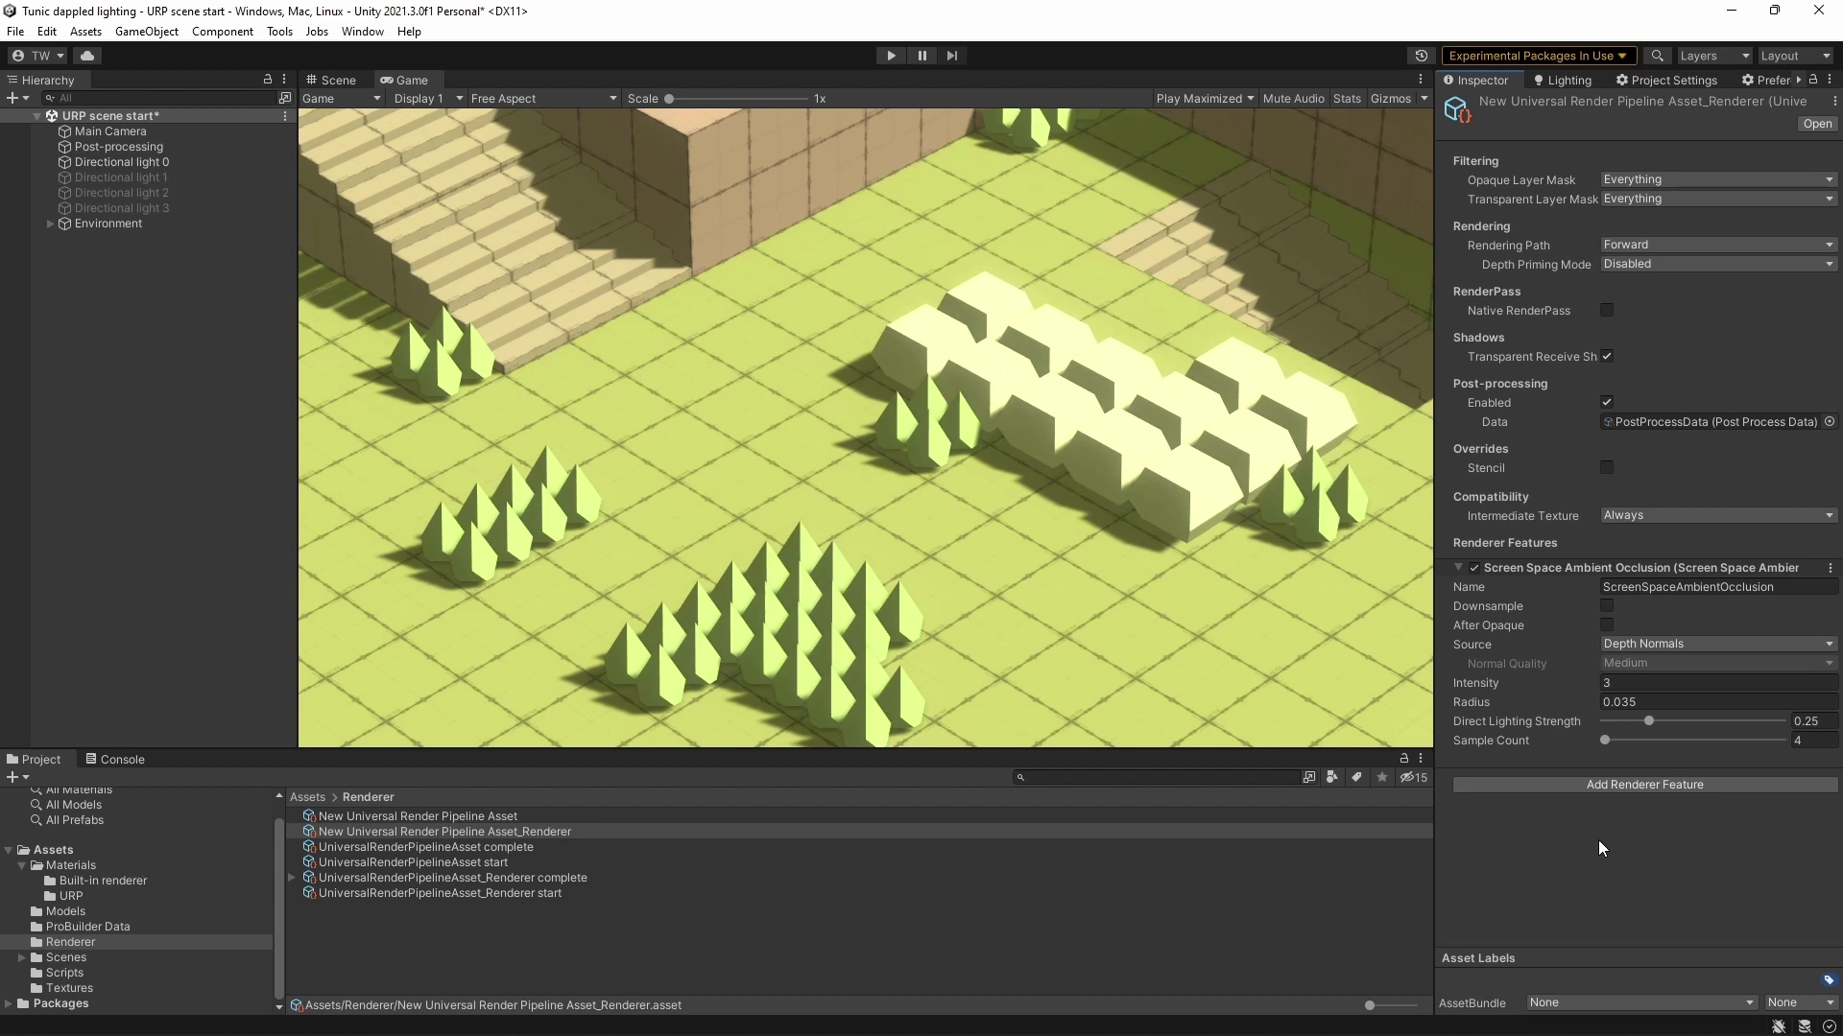
pyautogui.click(1620, 684)
pyautogui.write('1')
pyautogui.click(1656, 702)
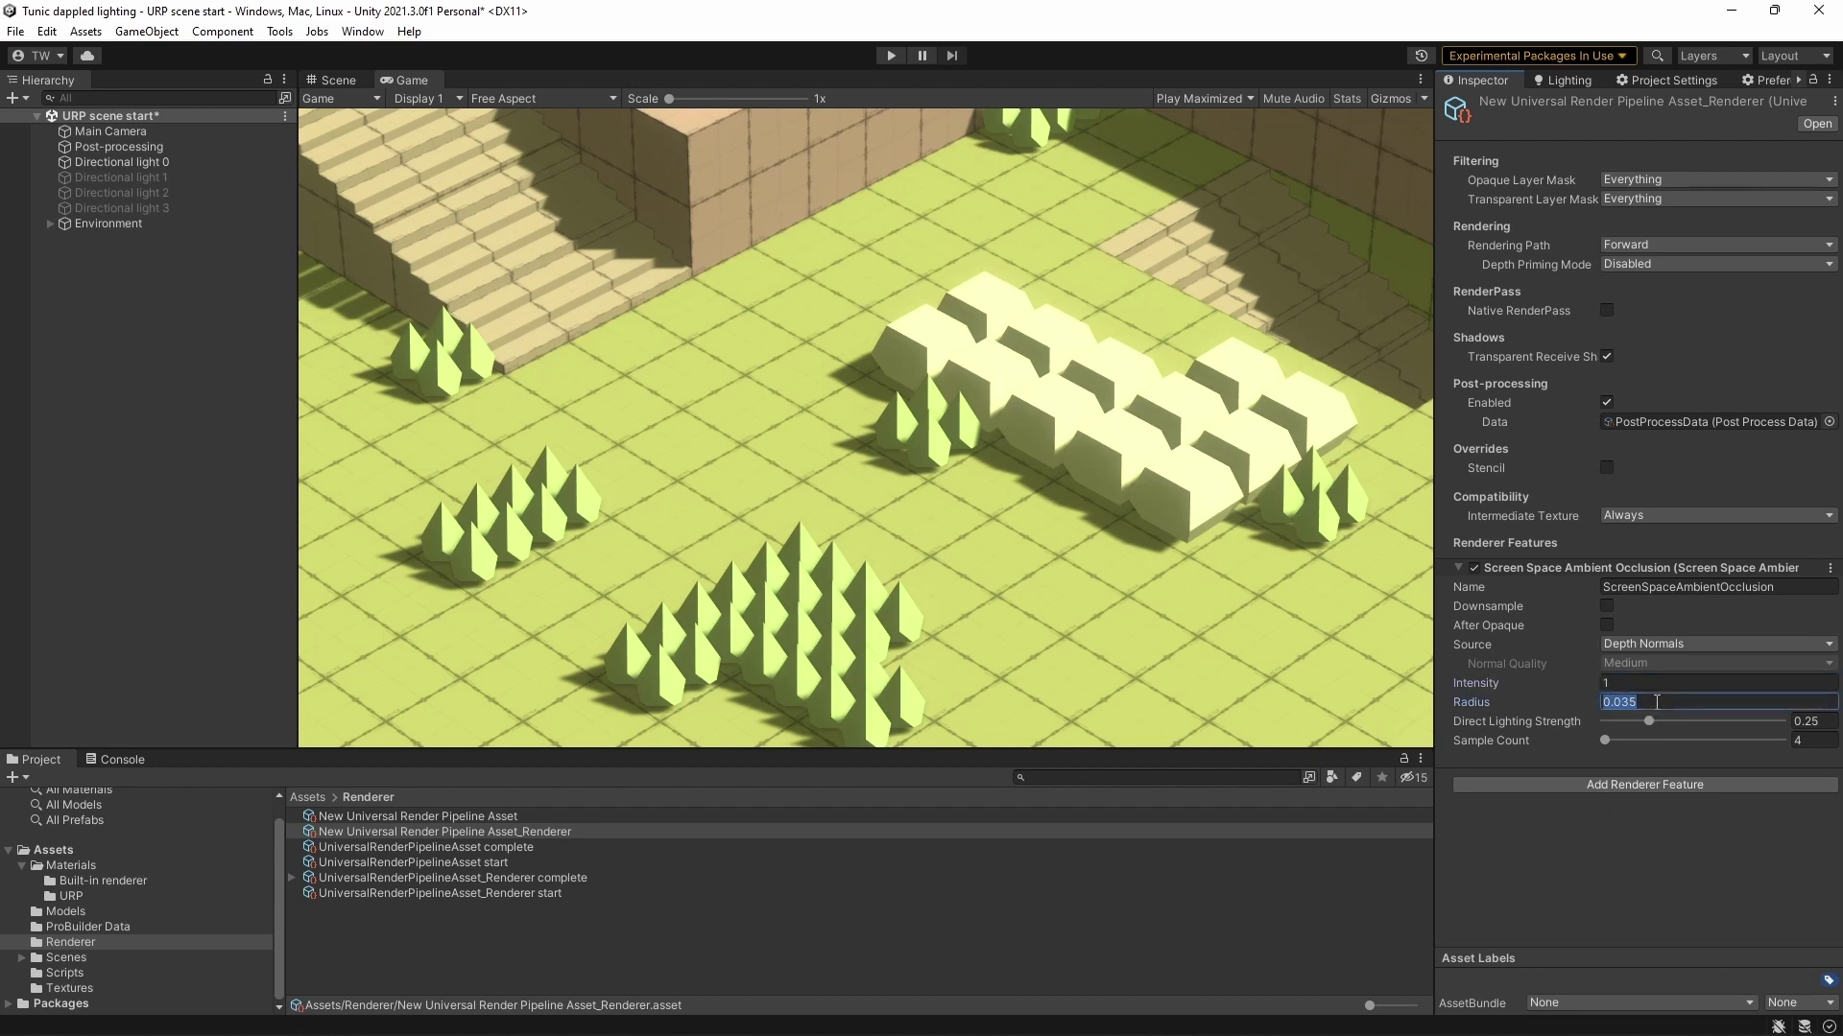
pyautogui.write('0.5')
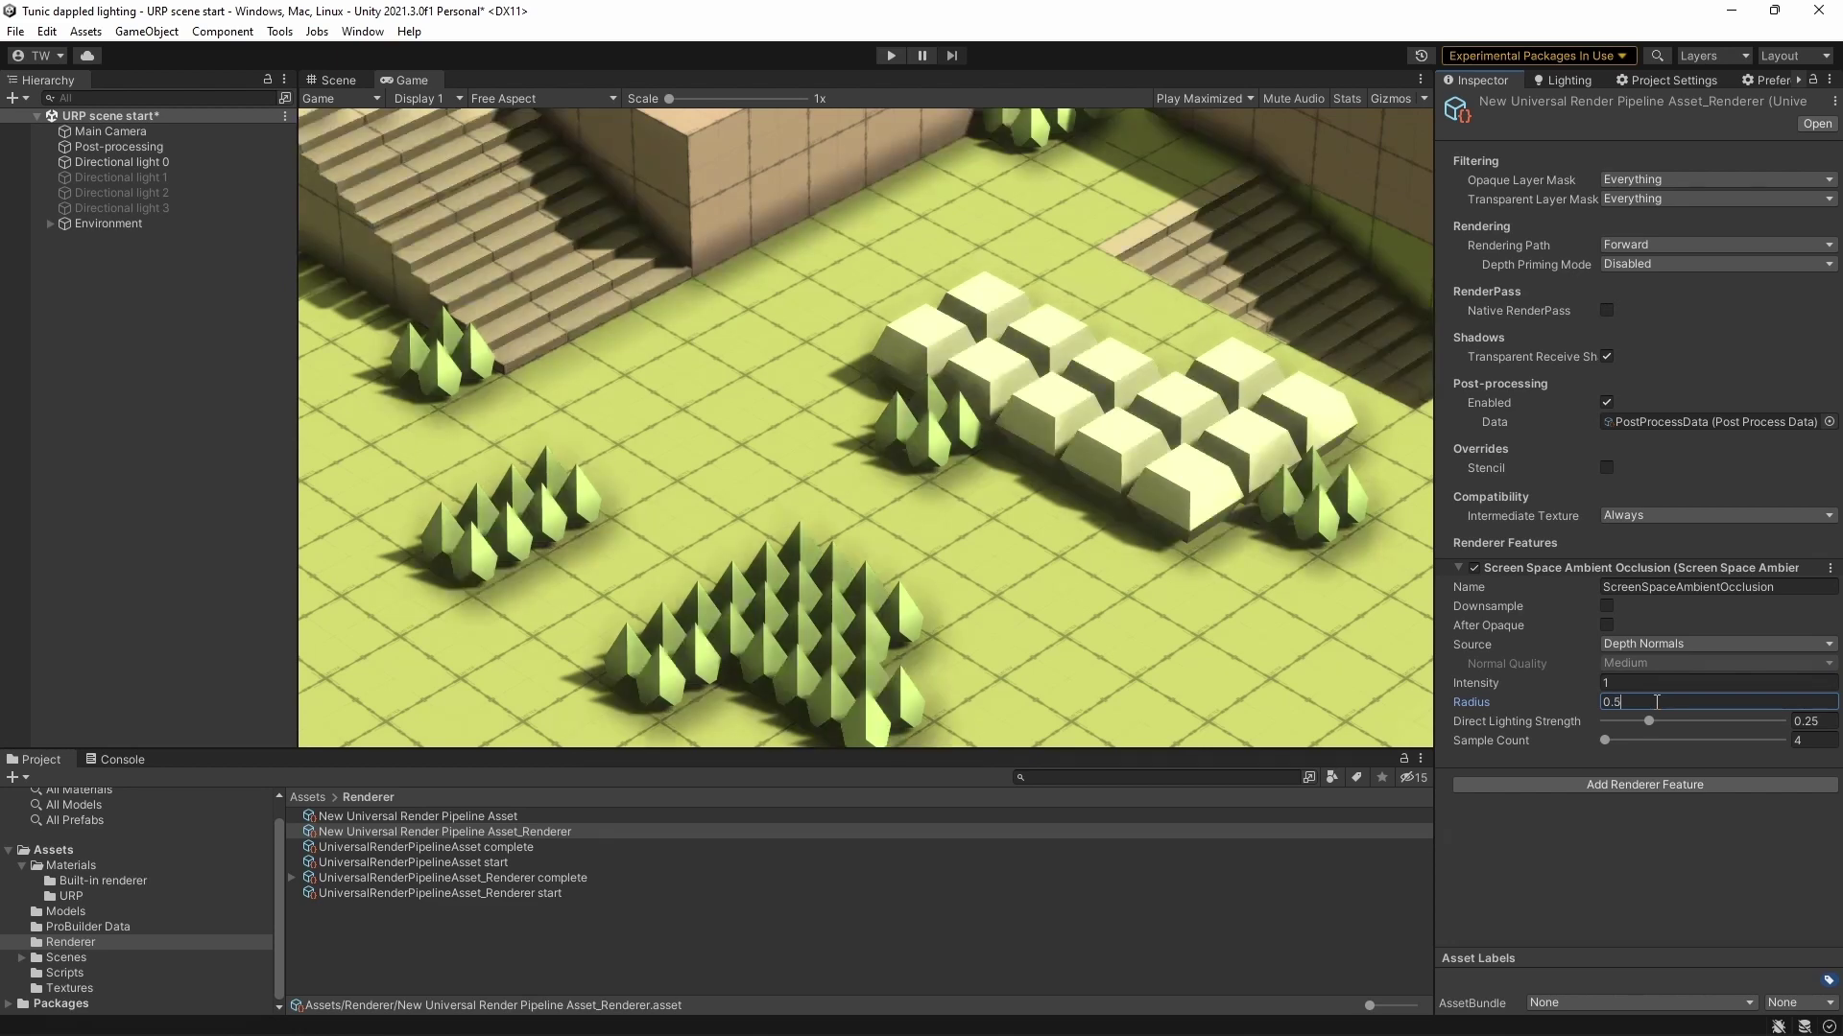
pyautogui.click(69, 987)
pyautogui.click(163, 477)
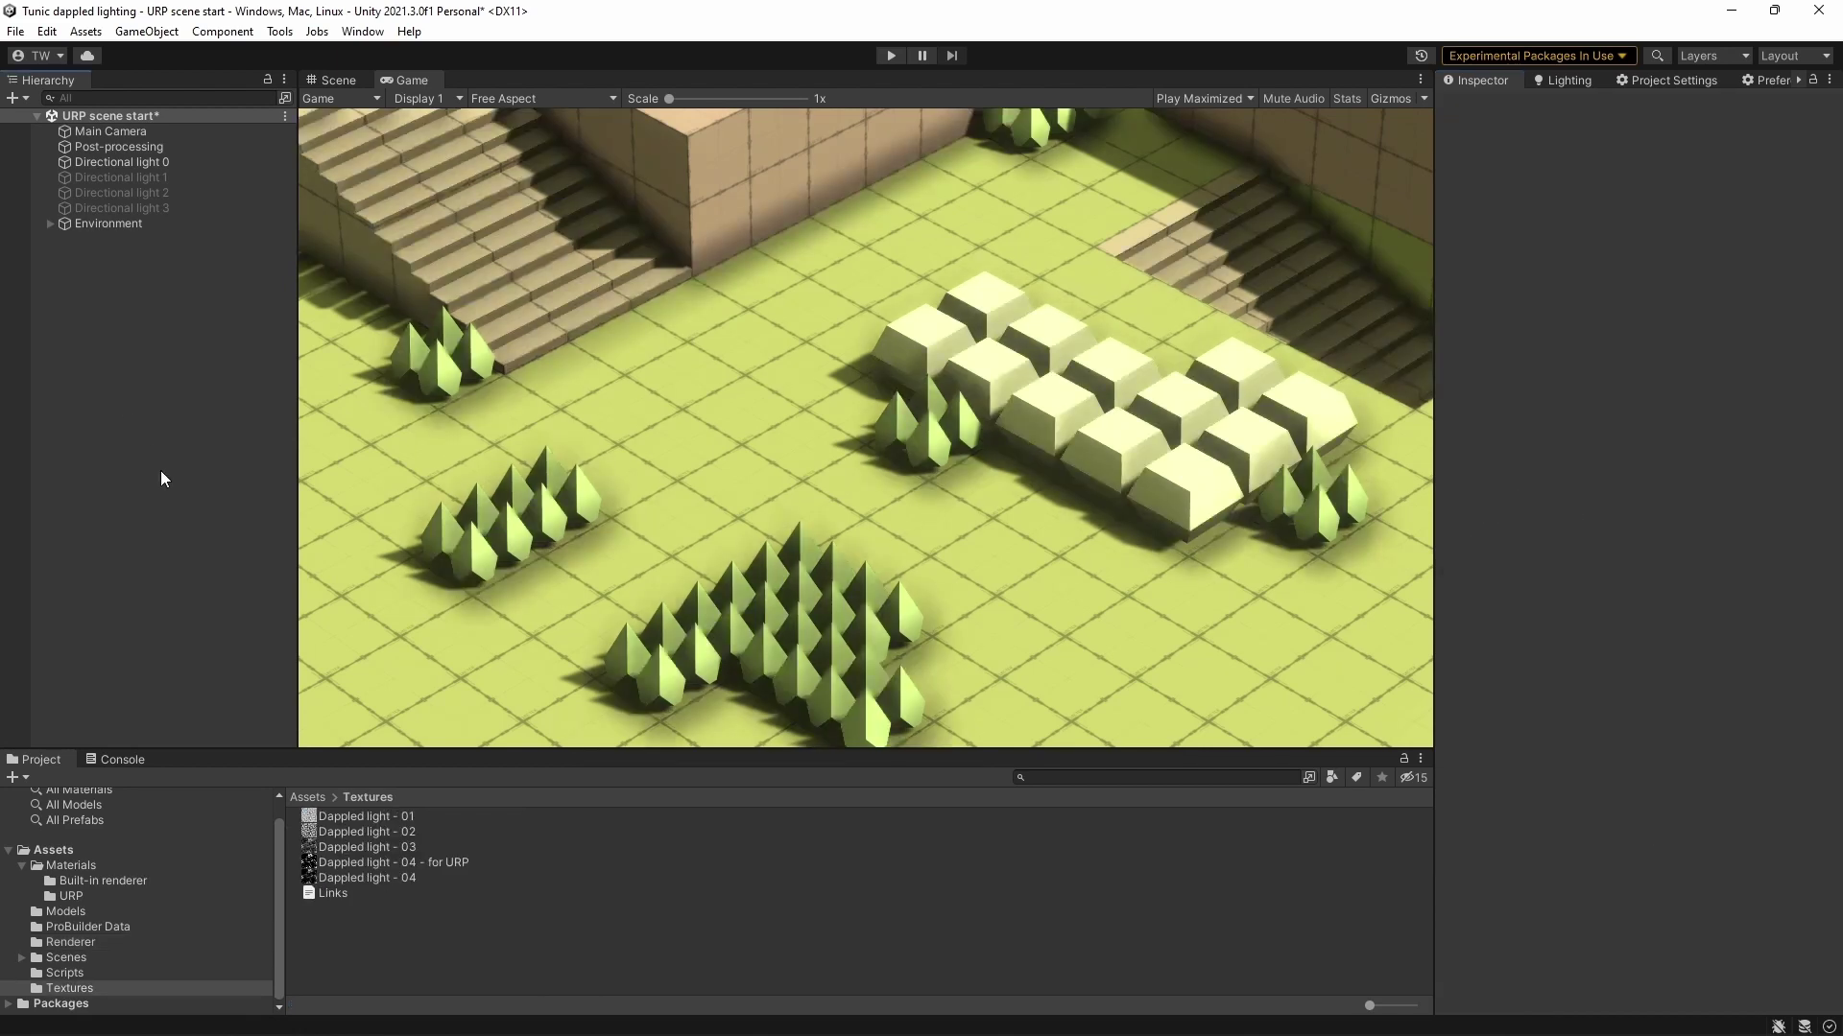
# Deactivate Directional light 0 and activate the dappled Directional light 1
pyautogui.click(139, 162)
pyautogui.click(1485, 106)
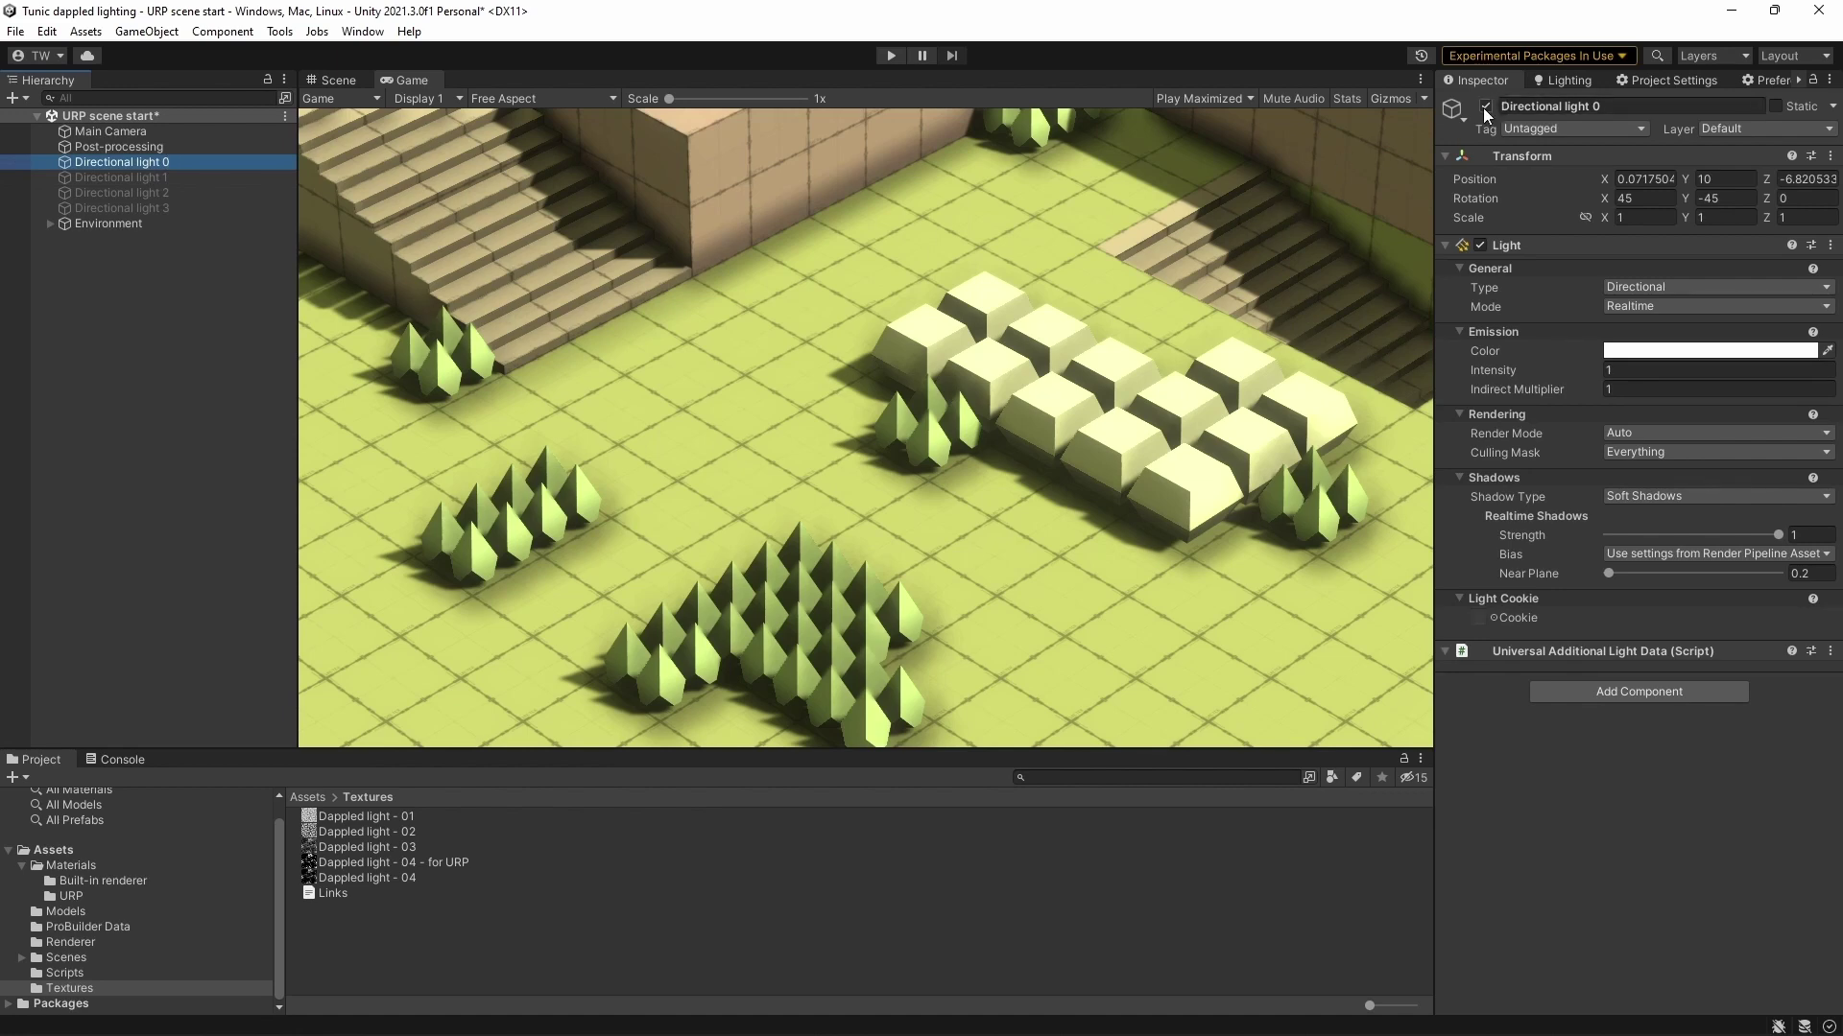
pyautogui.click(141, 179)
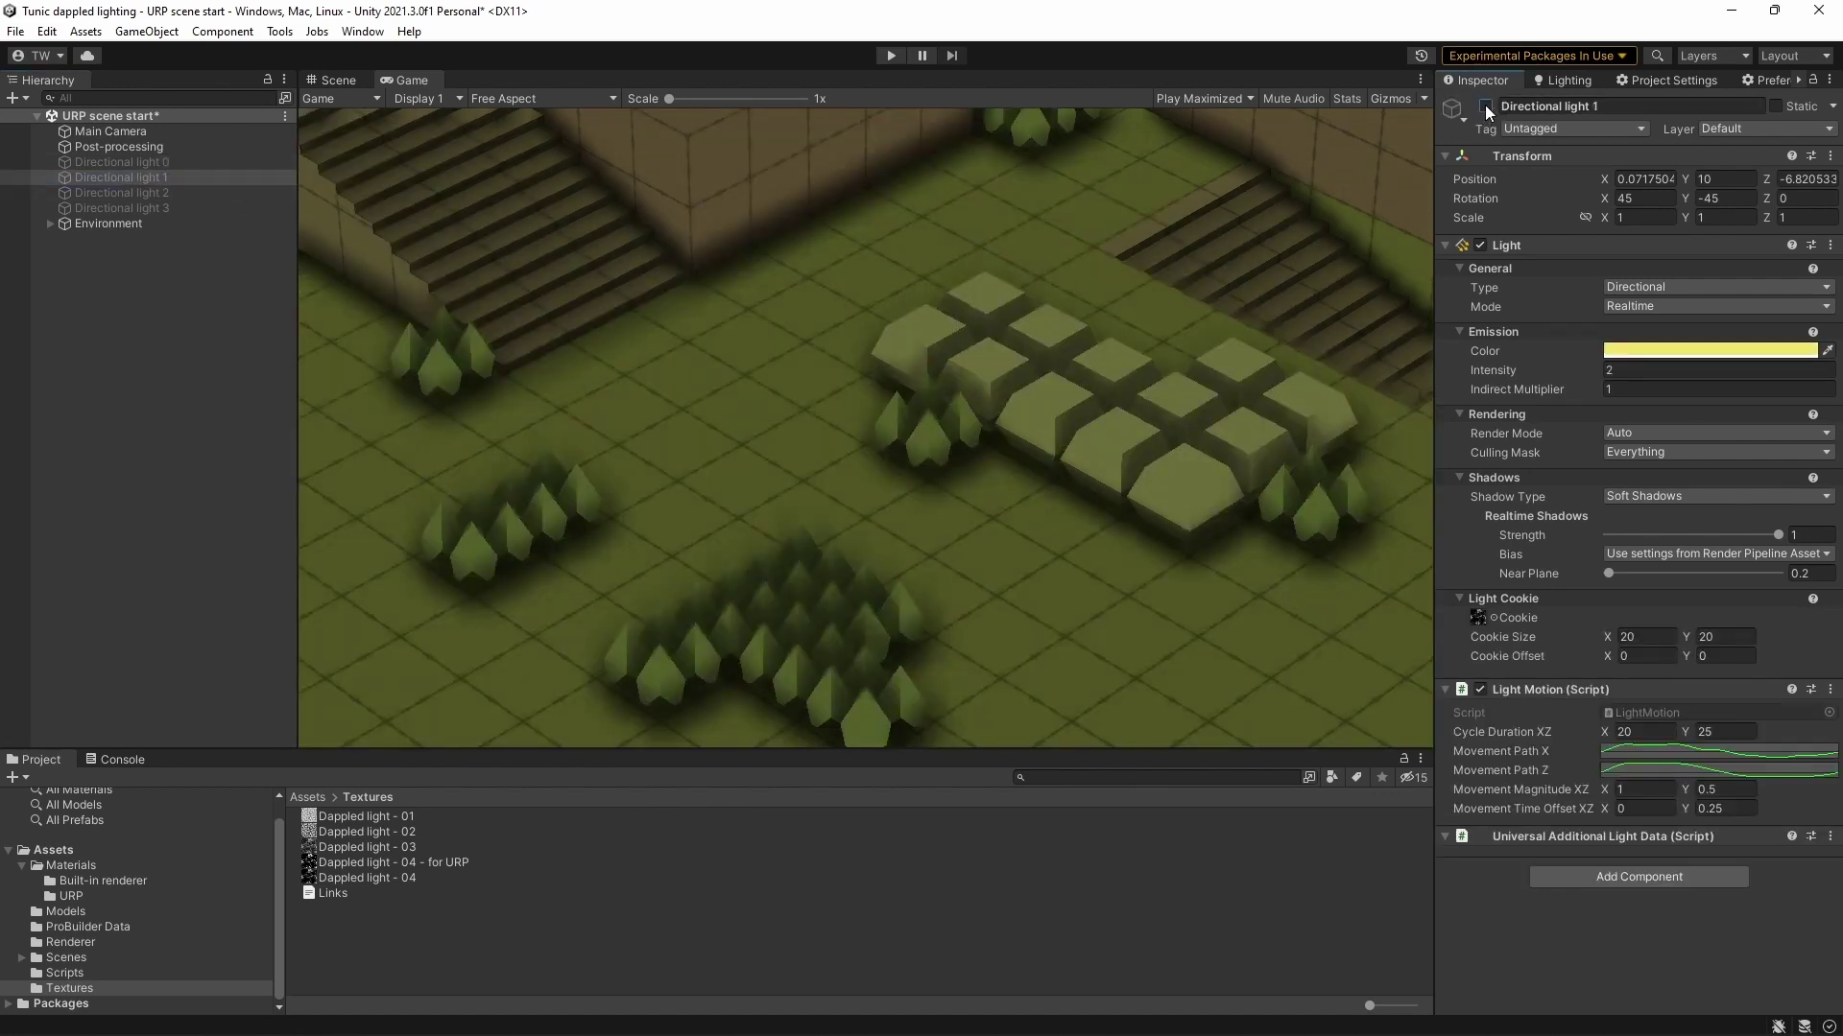
pyautogui.click(1486, 105)
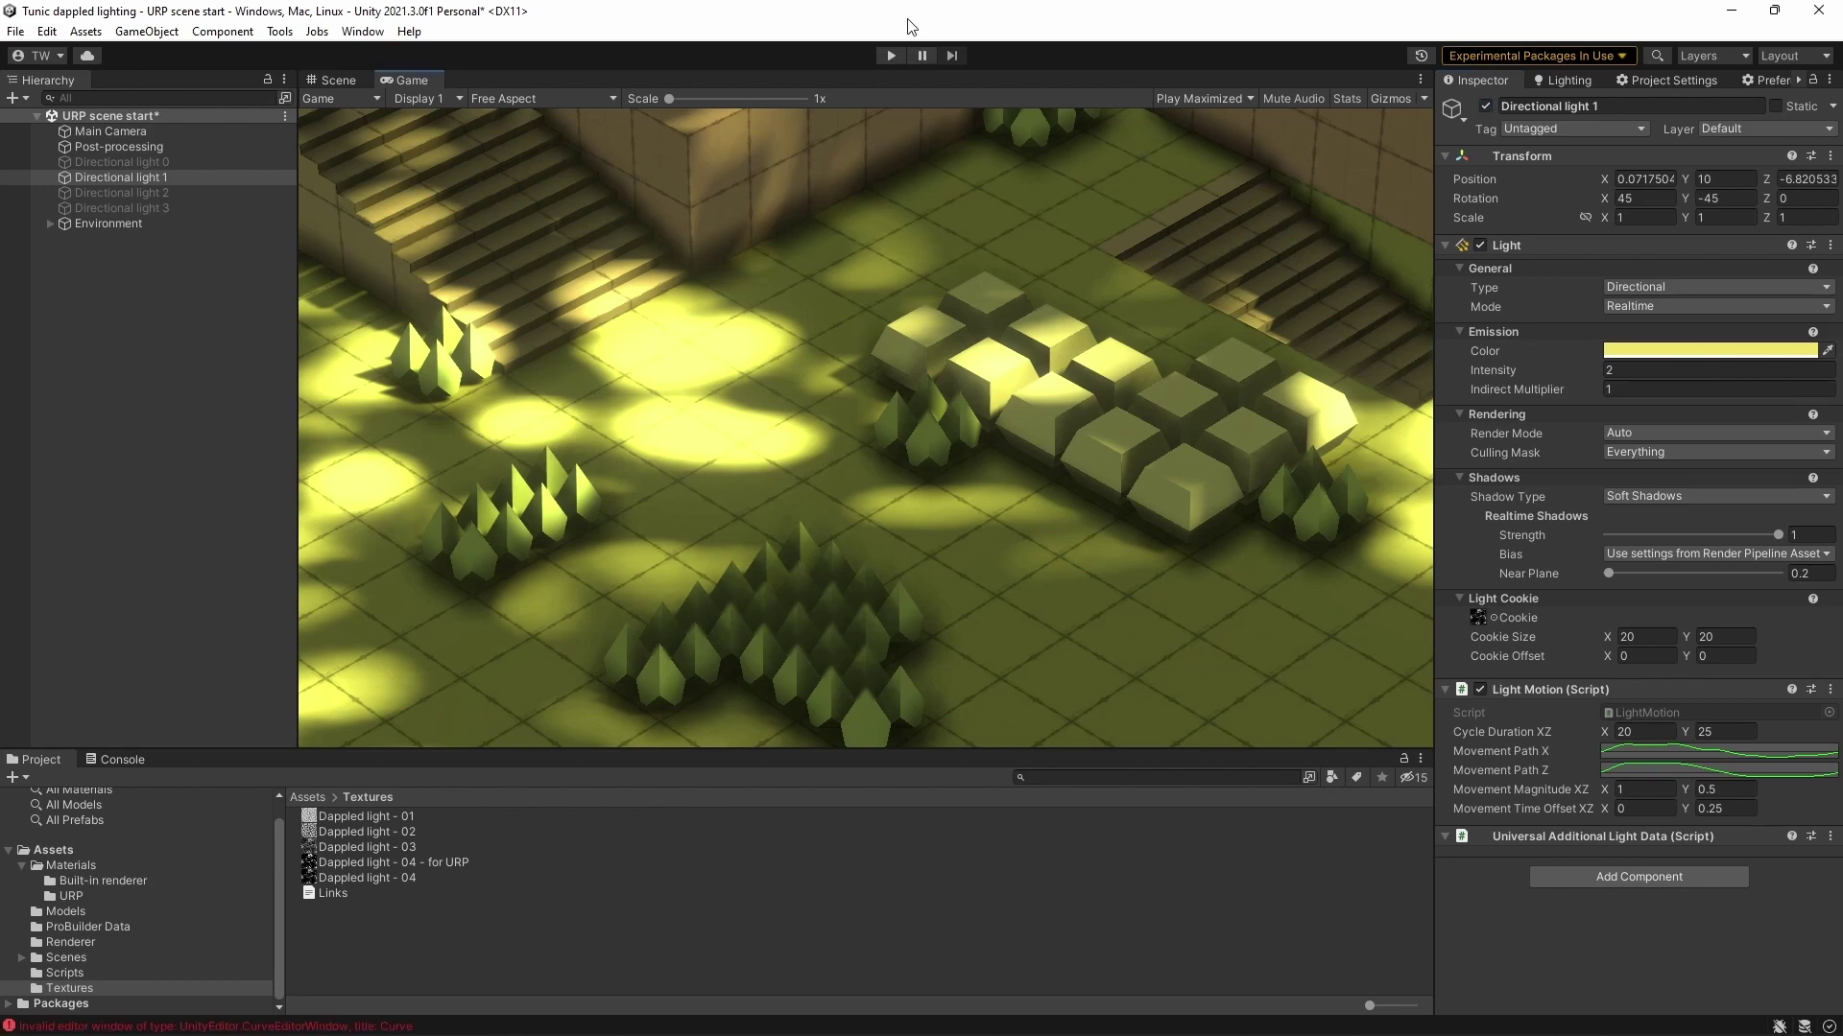
# Preview the moving dapples in Play mode, then also activate Directional light 2
pyautogui.click(890, 55)
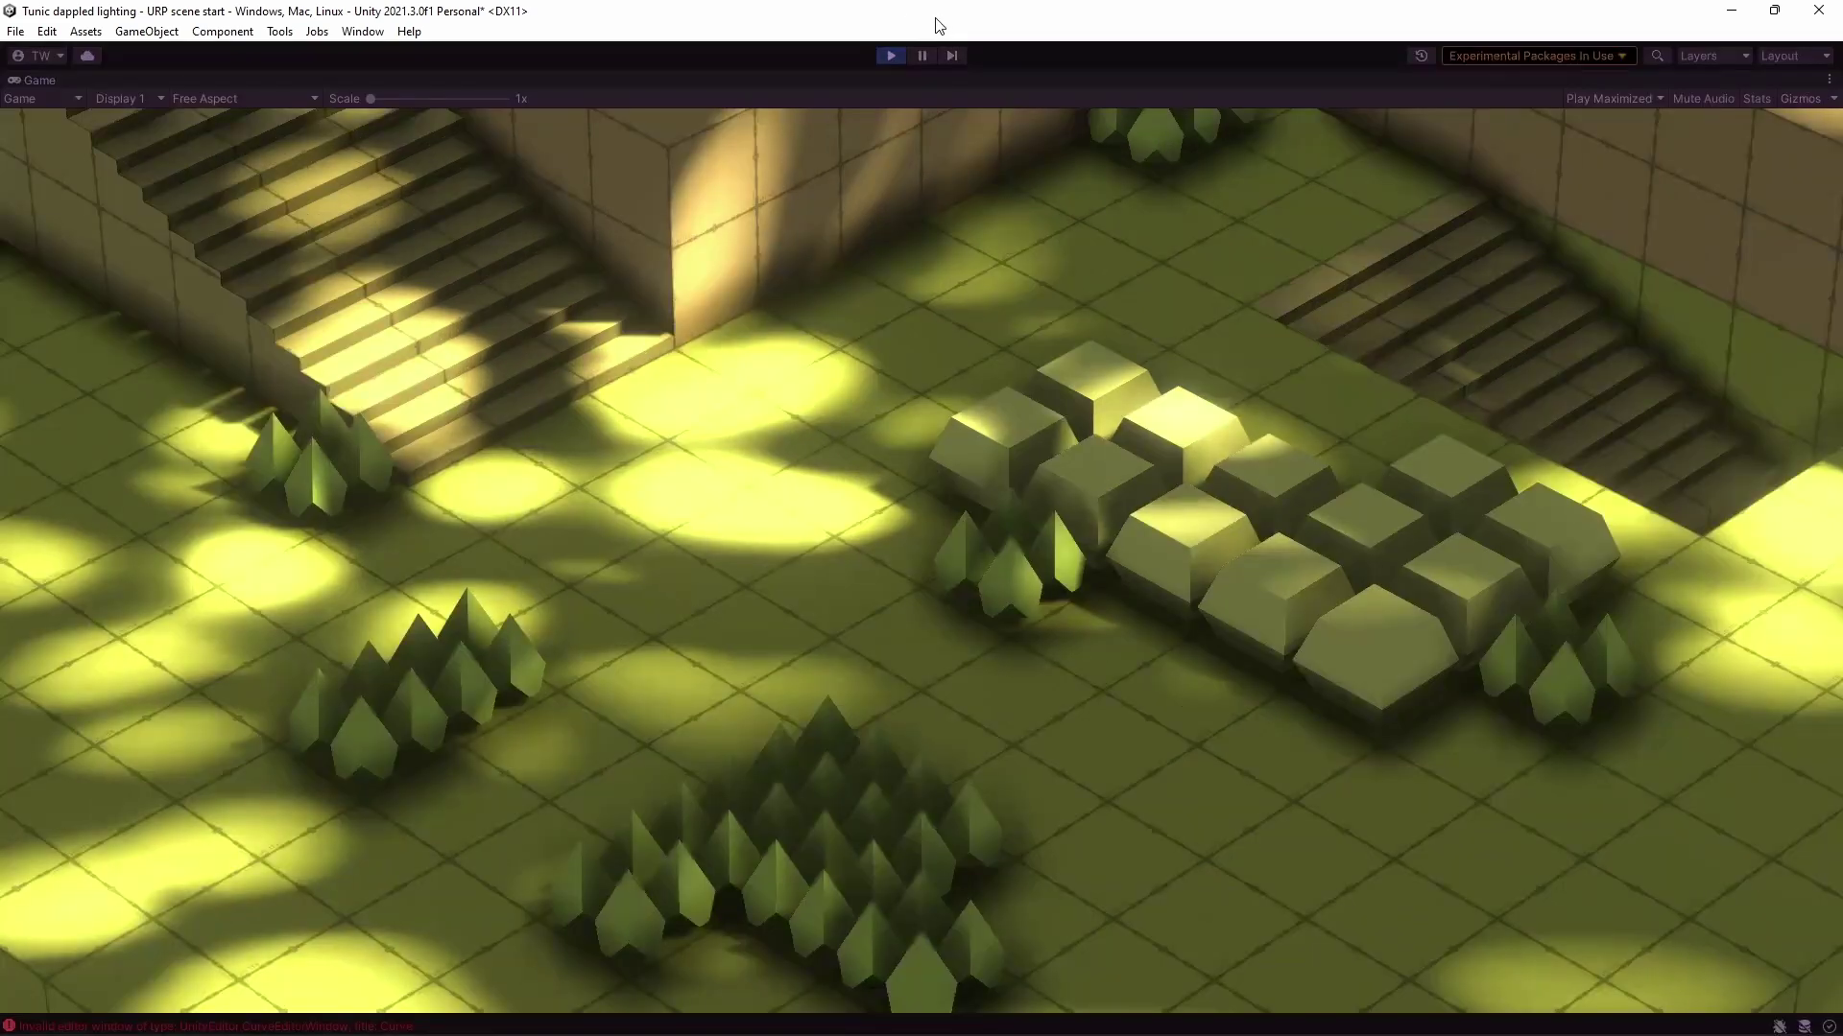
pyautogui.click(890, 54)
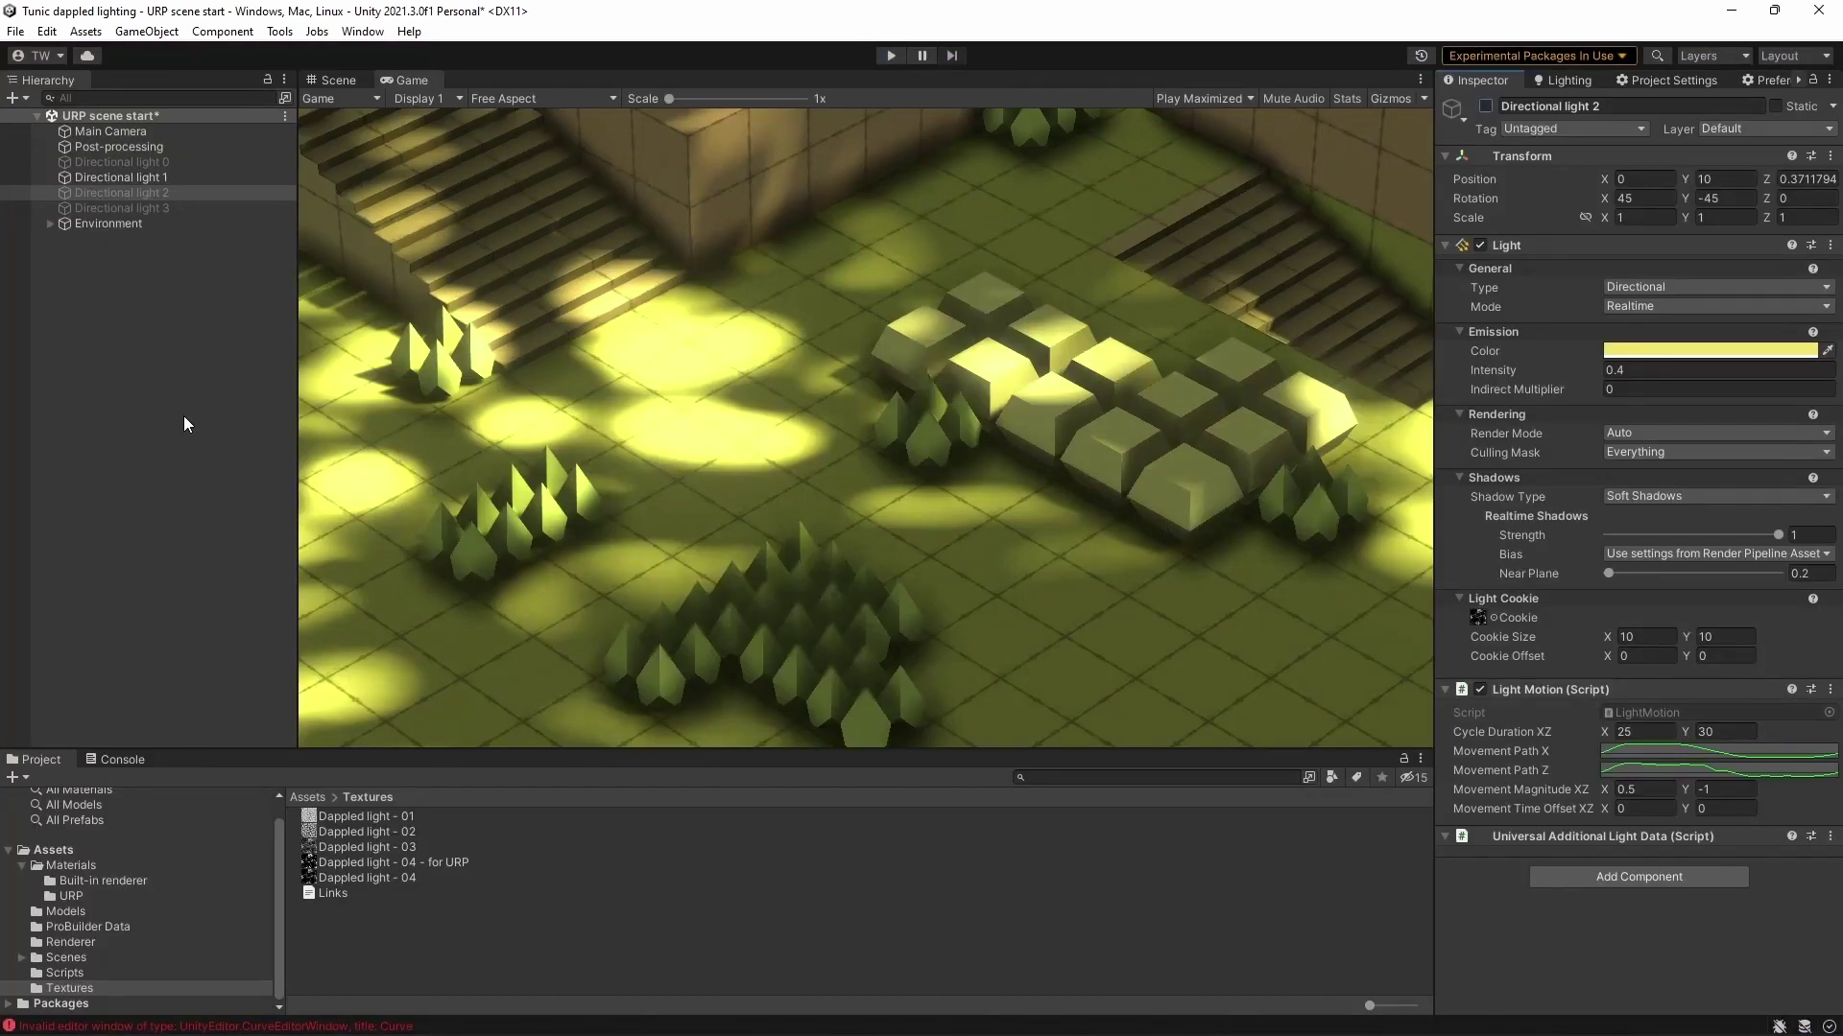
pyautogui.click(1485, 106)
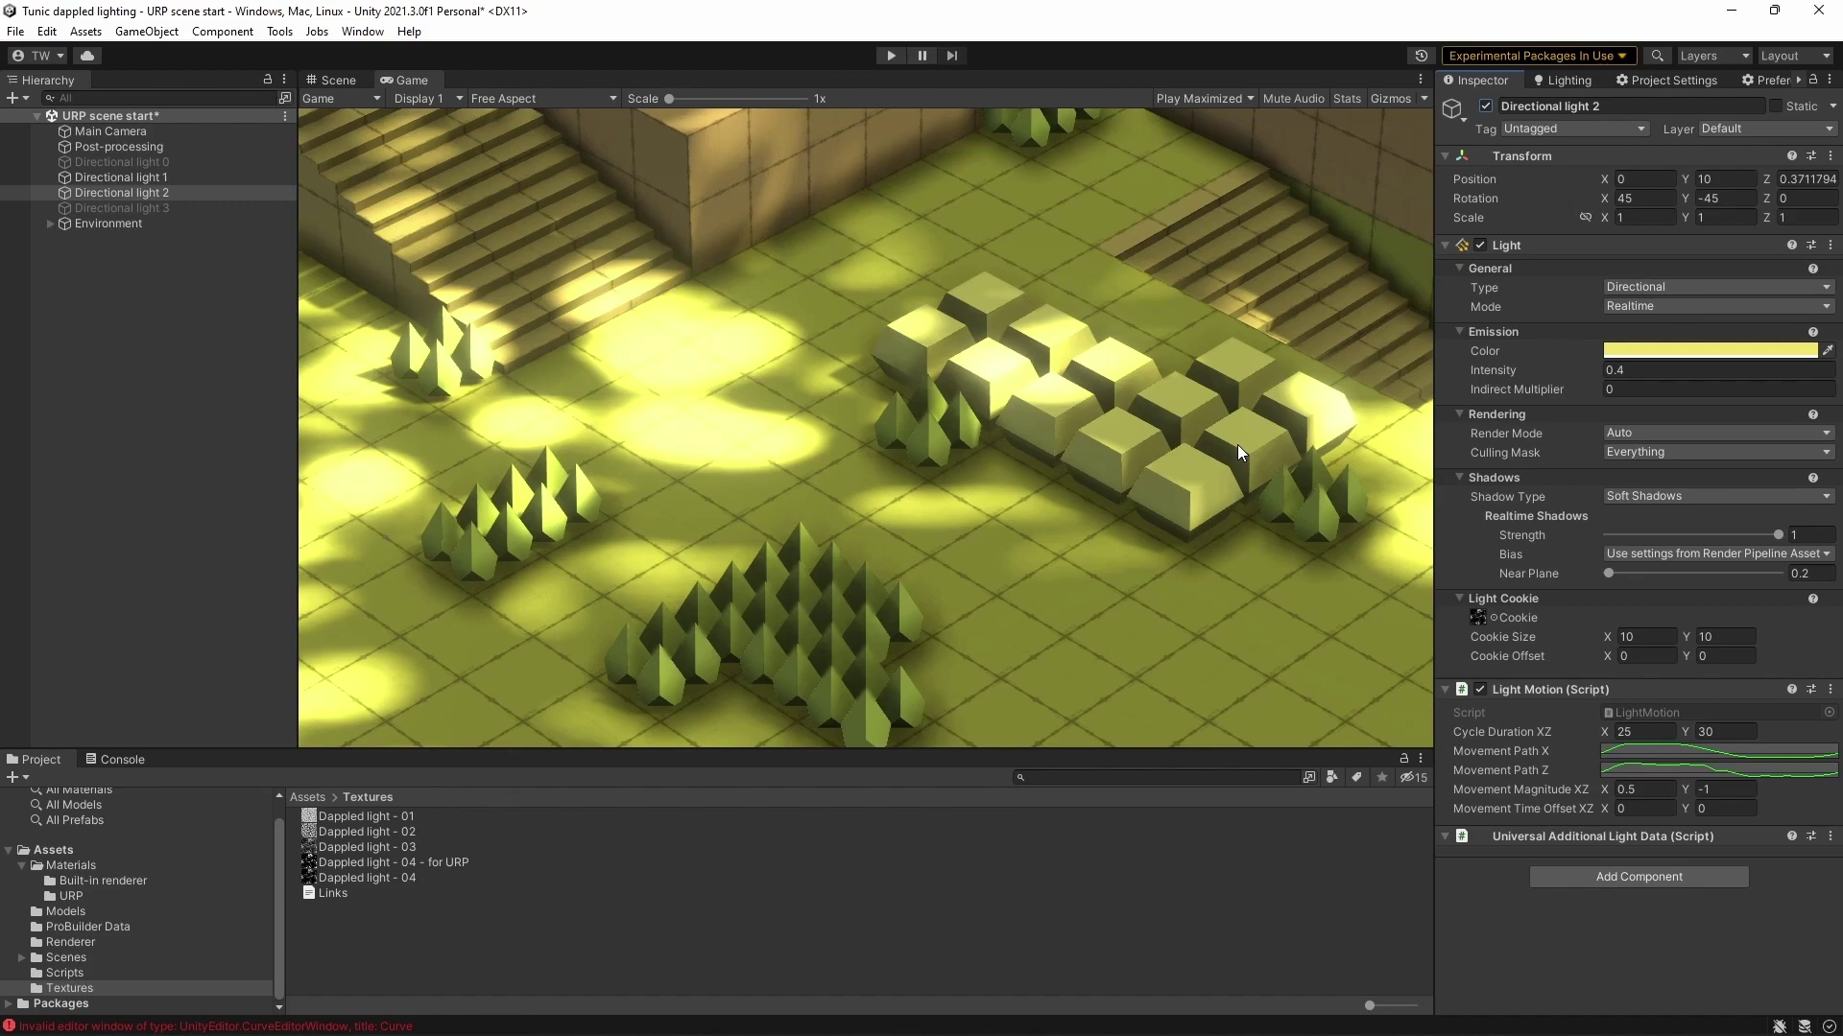
# Check URP's Multiple directional lights entry in the render pipeline feature comparison docs
pyautogui.hotkey('alt', 'Tab')
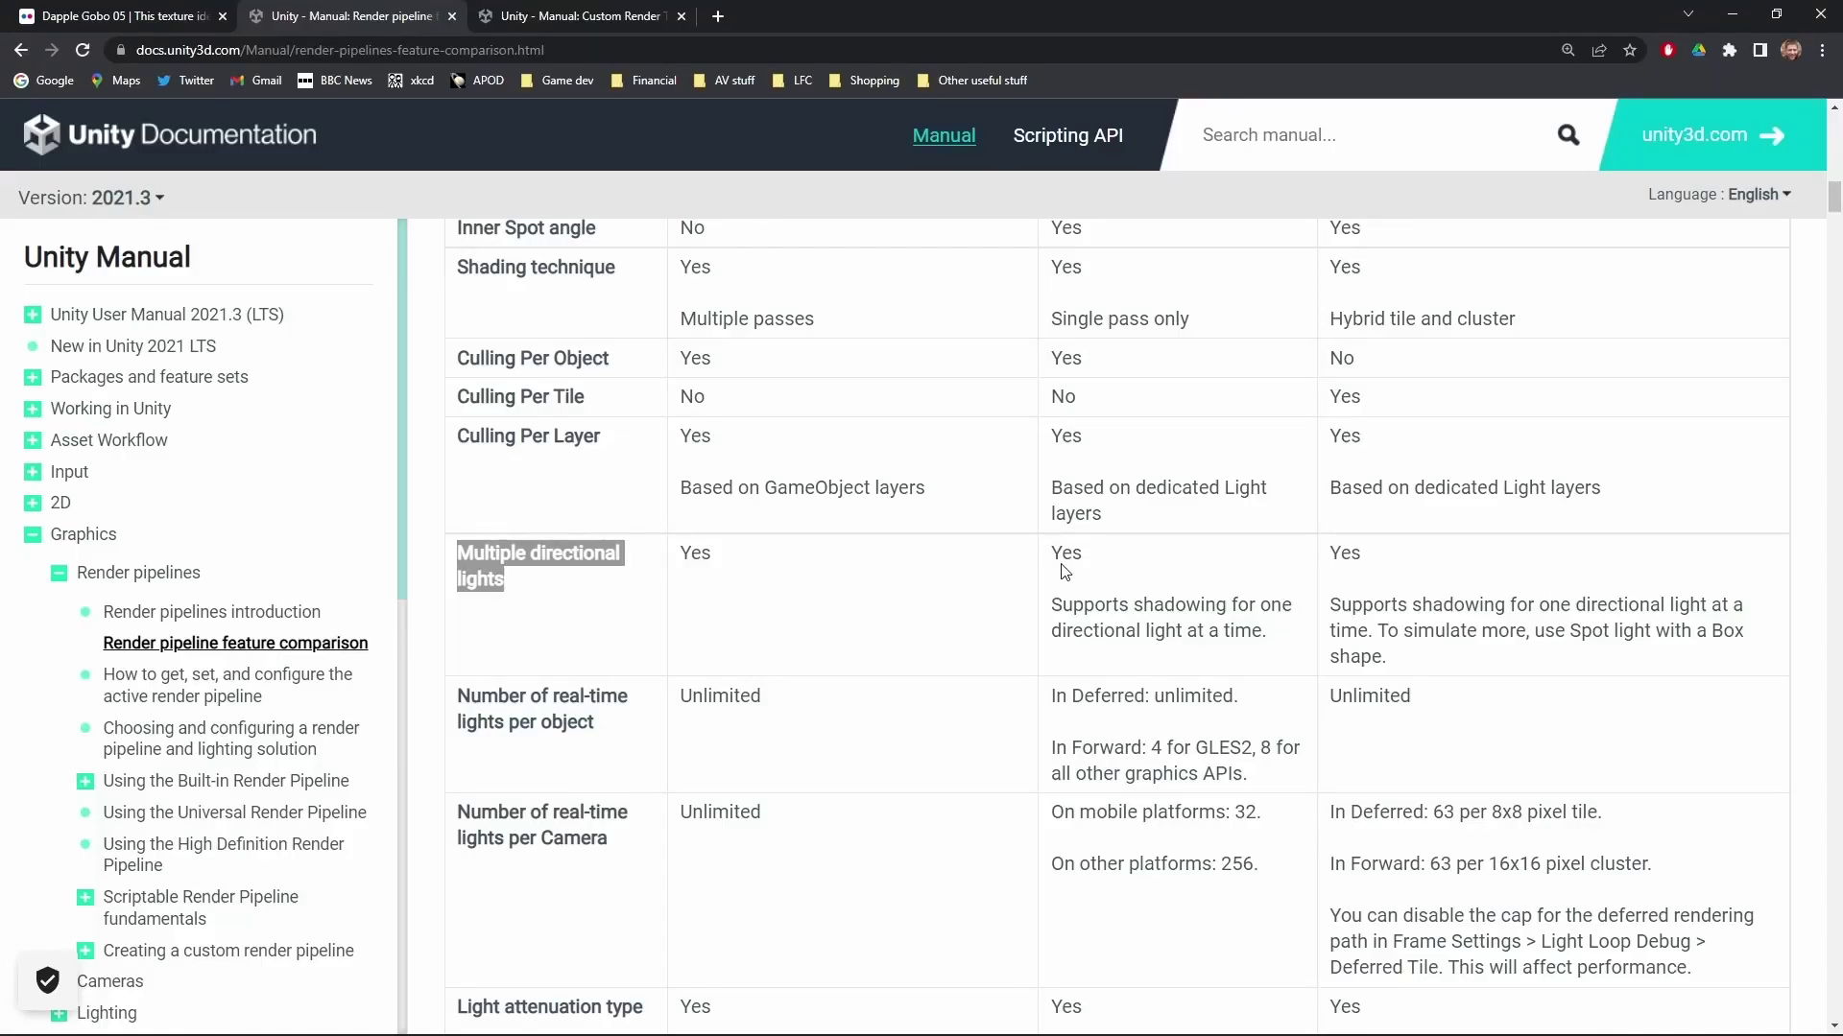
pyautogui.moveTo(1050, 555); pyautogui.dragTo(1284, 635)
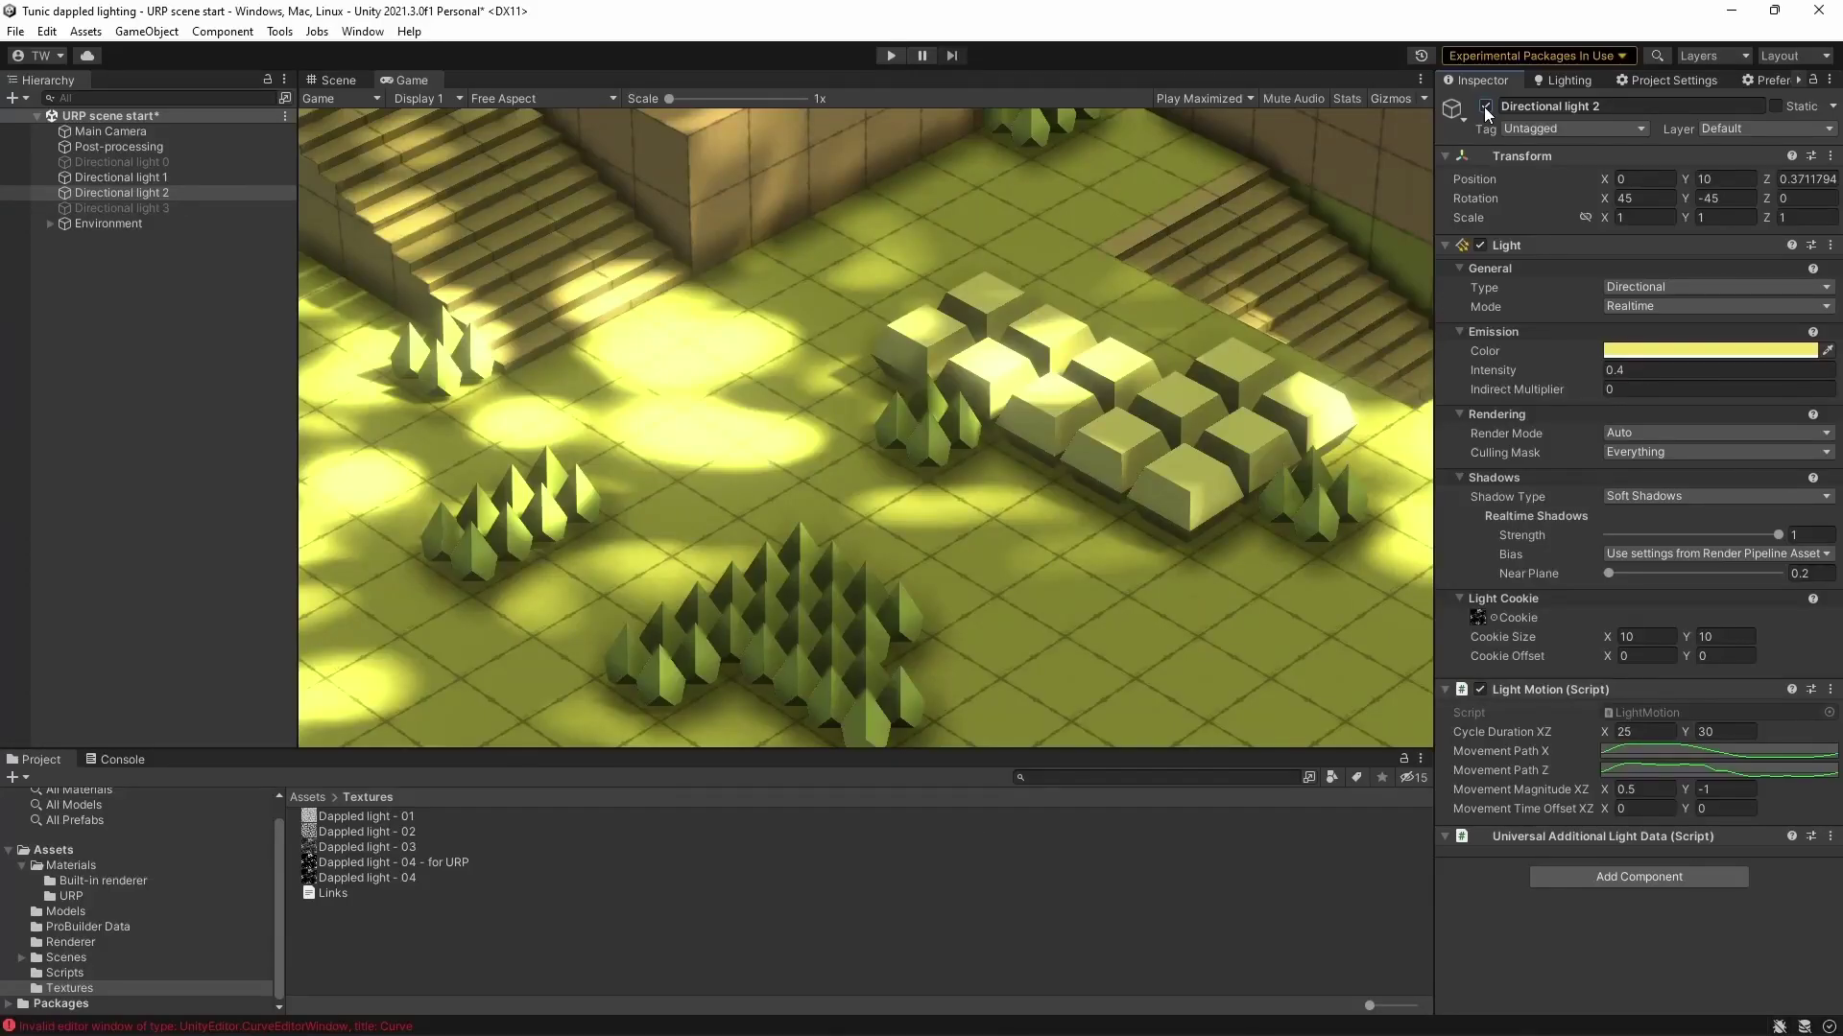
# Deactivate Directional lights 2 and 1
pyautogui.click(1486, 108)
pyautogui.click(197, 177)
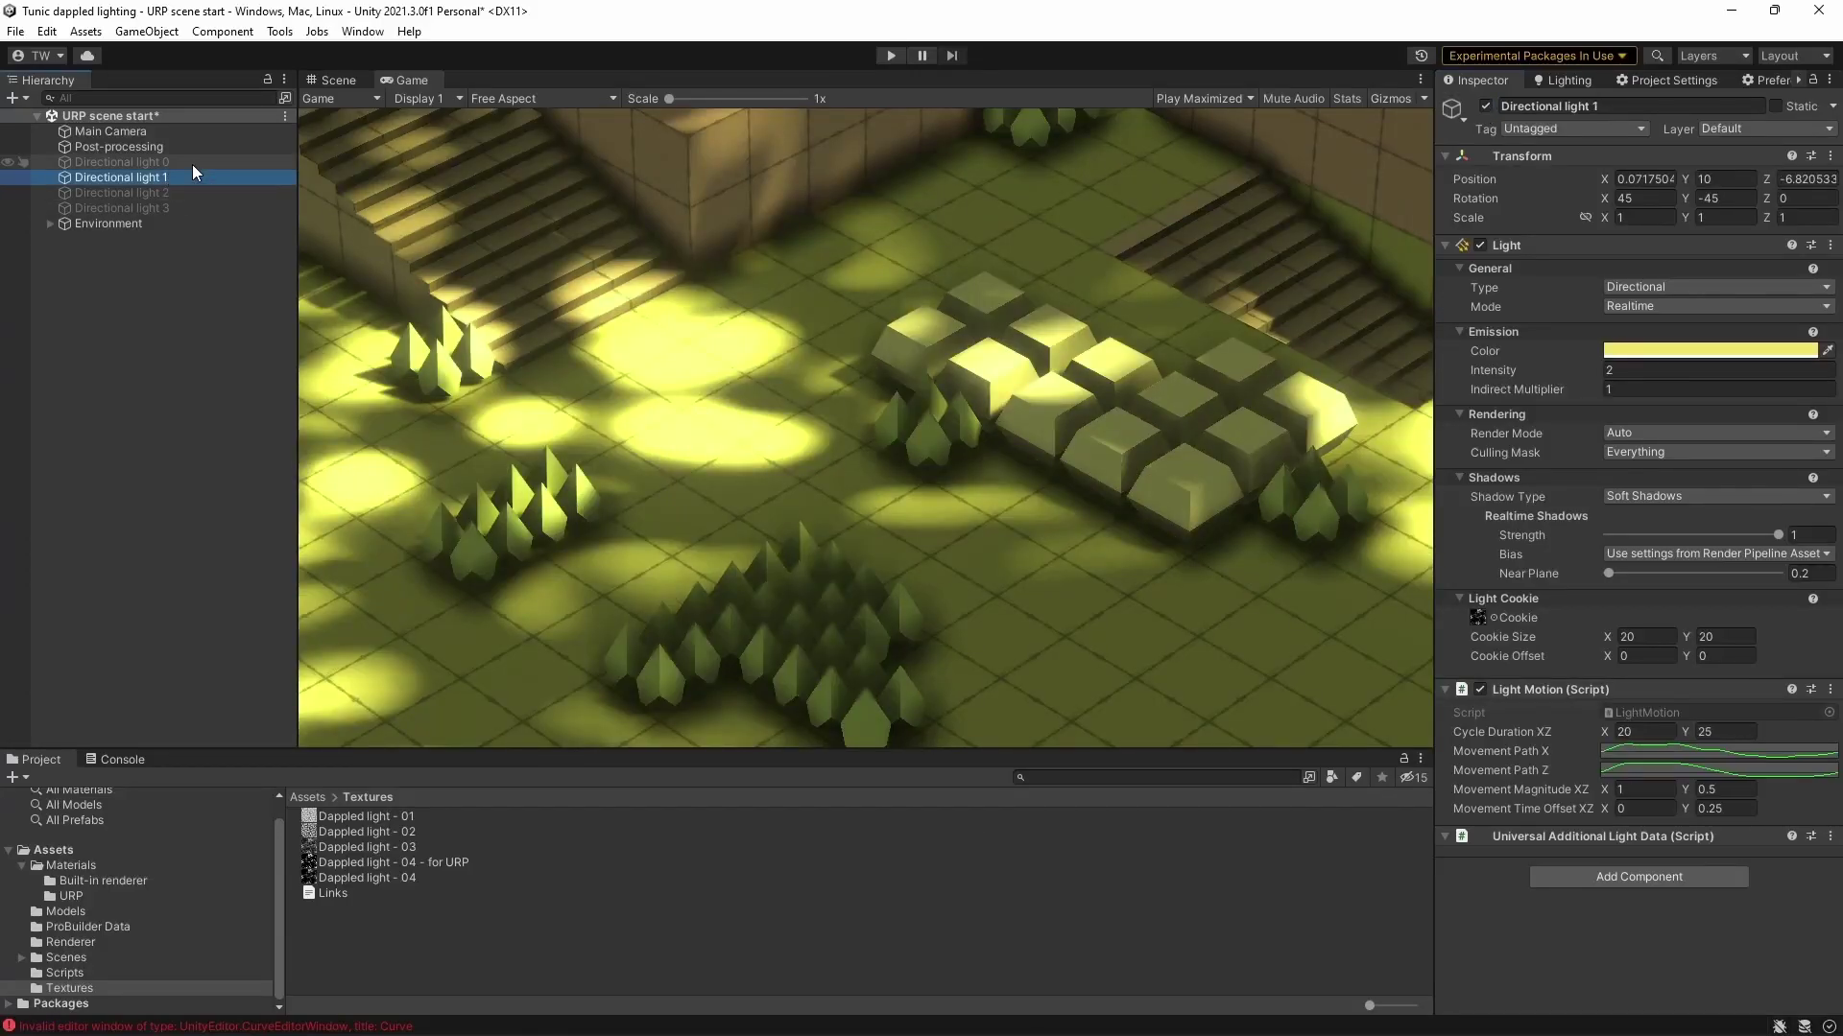
pyautogui.click(1485, 108)
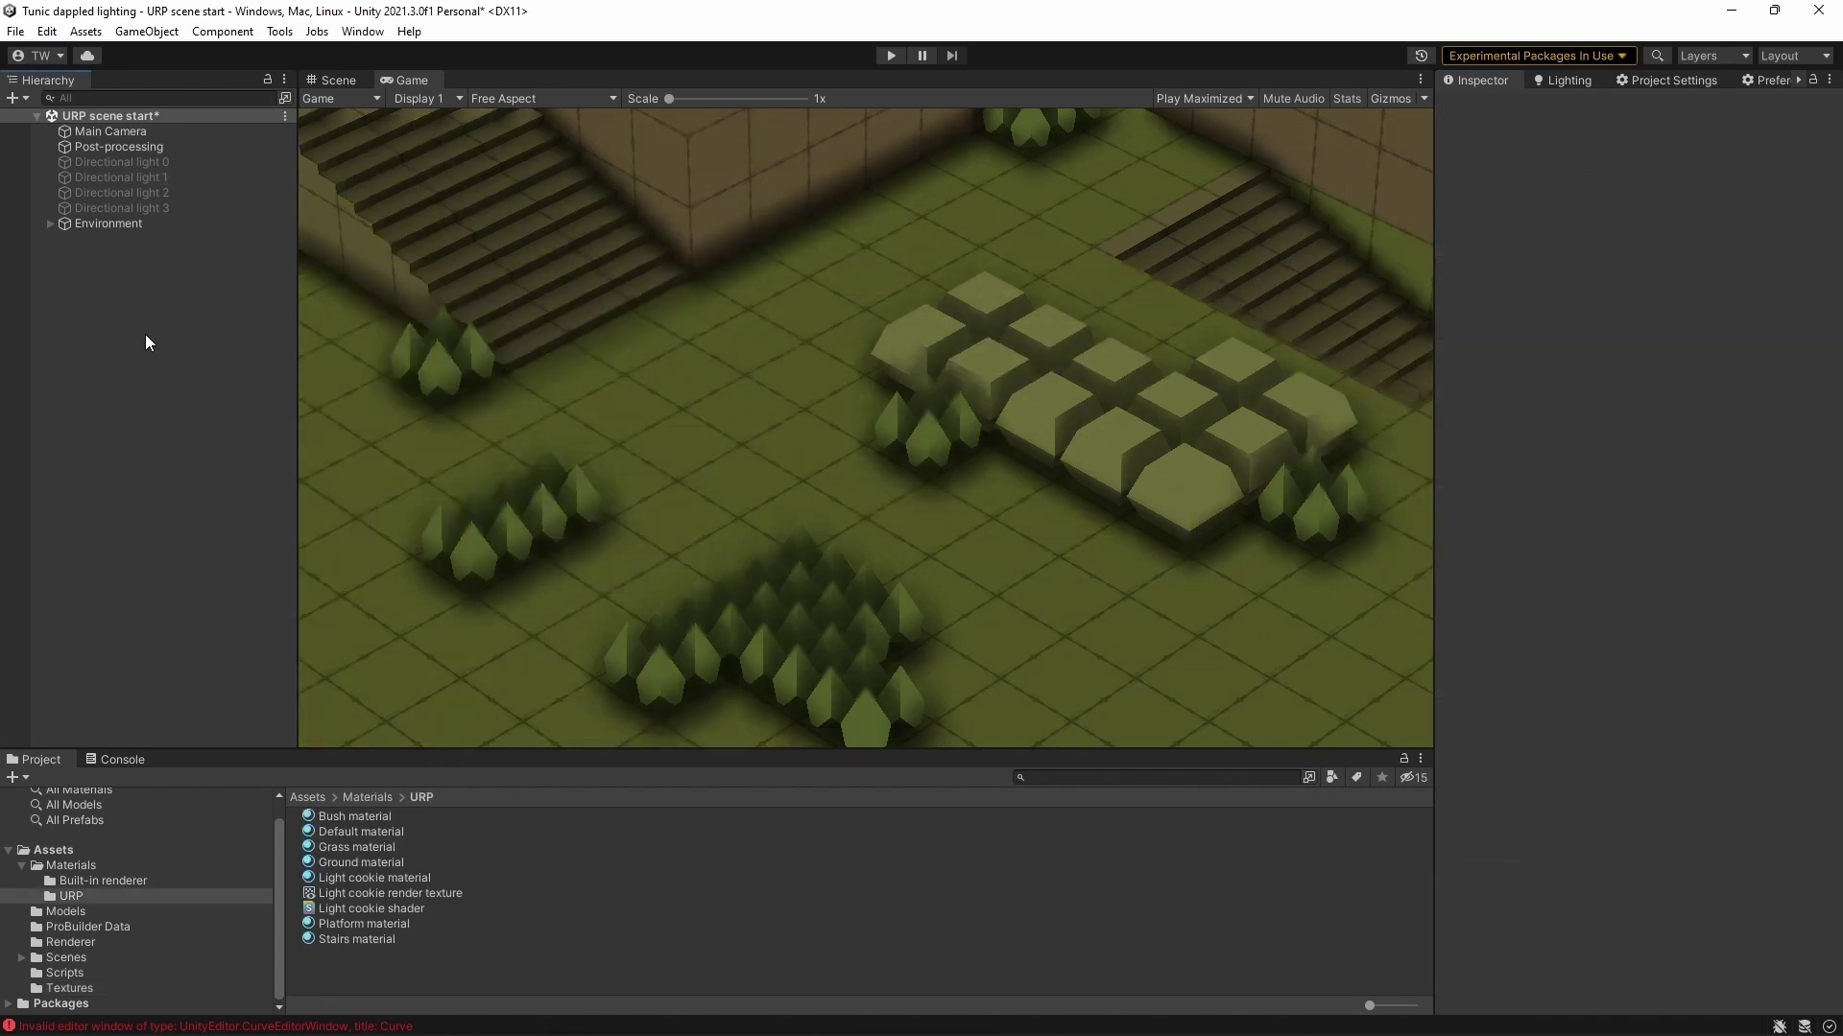
# Activate Directional light 3 and inspect its Light cookie render texture cookie
pyautogui.click(158, 208)
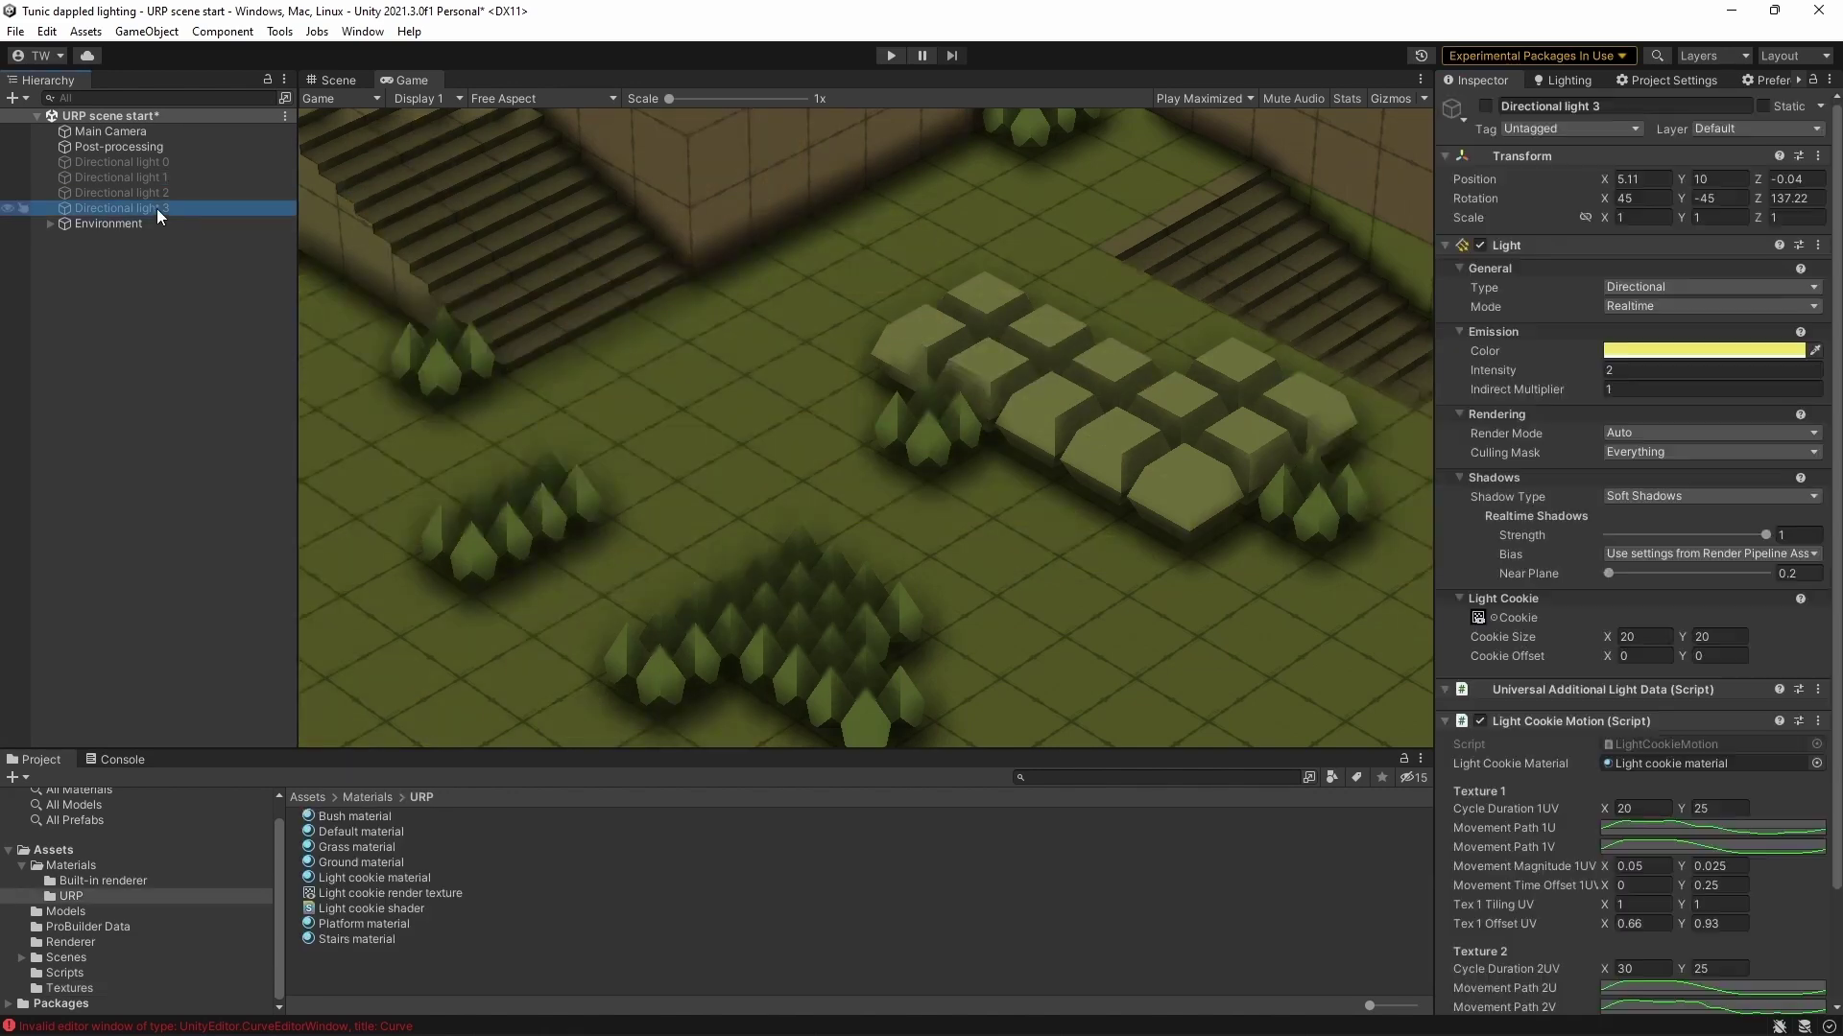
pyautogui.click(1487, 106)
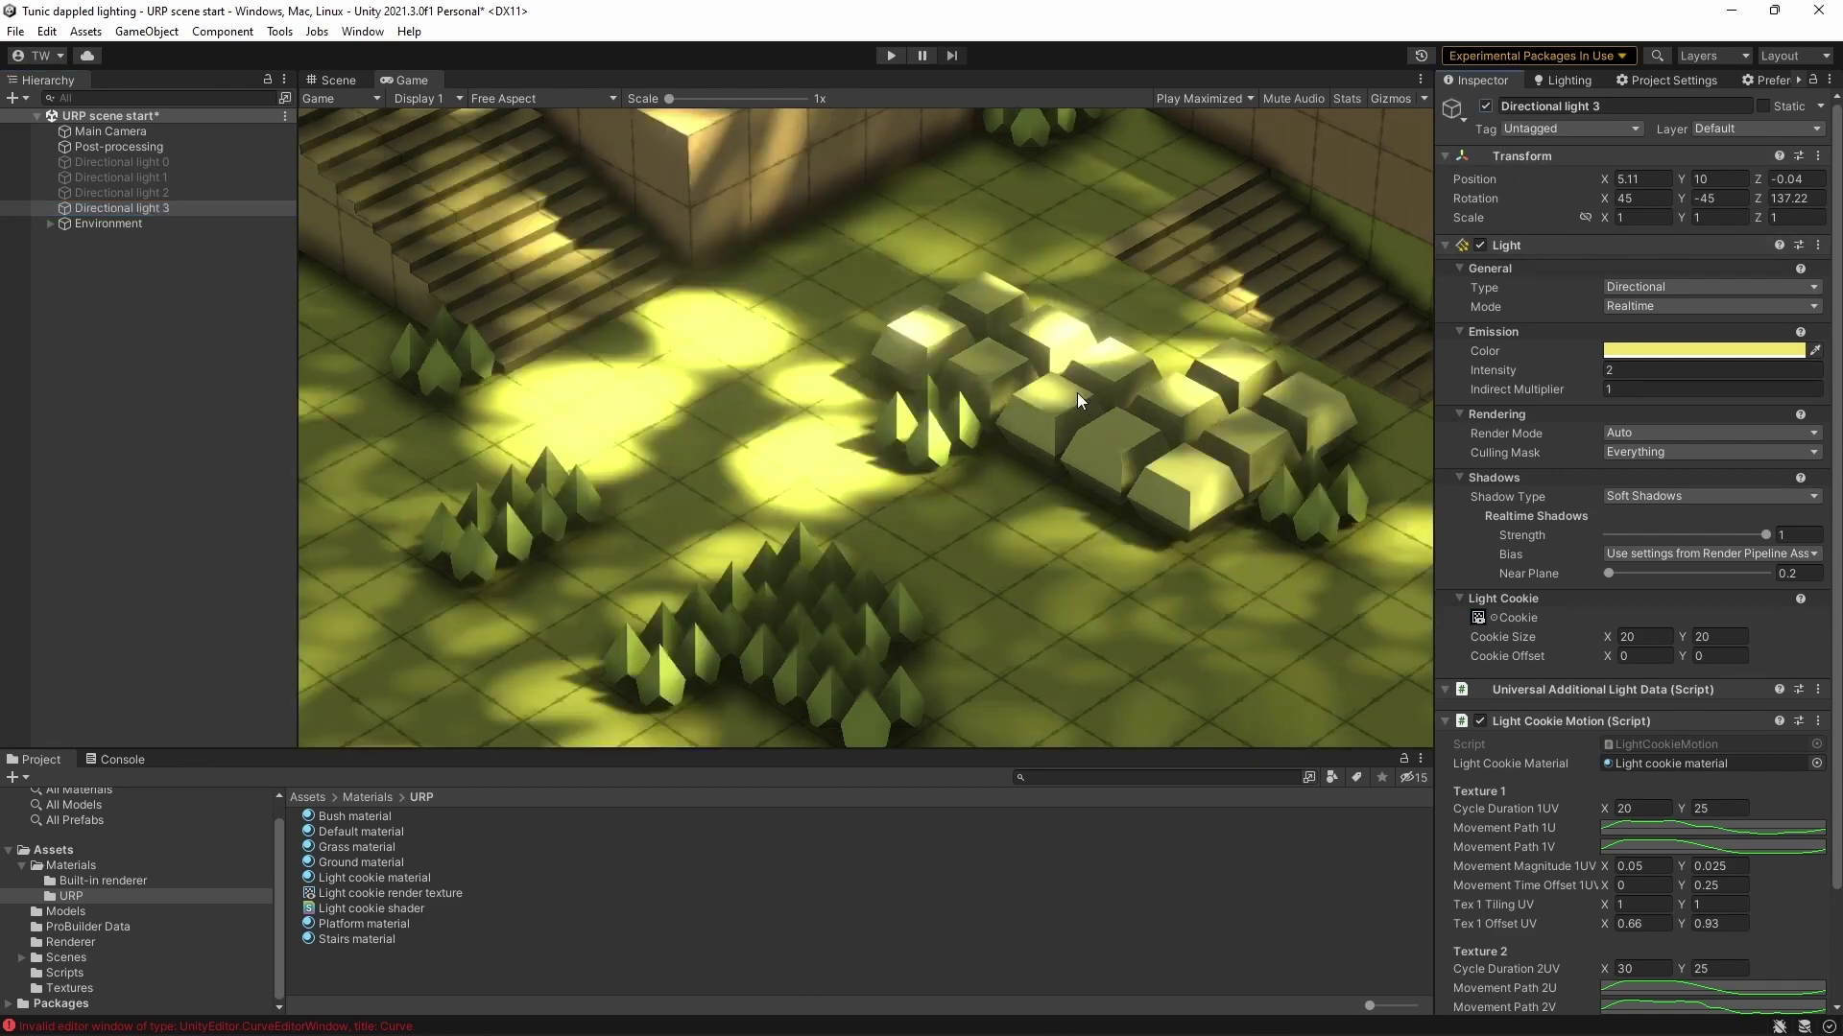
pyautogui.click(1479, 618)
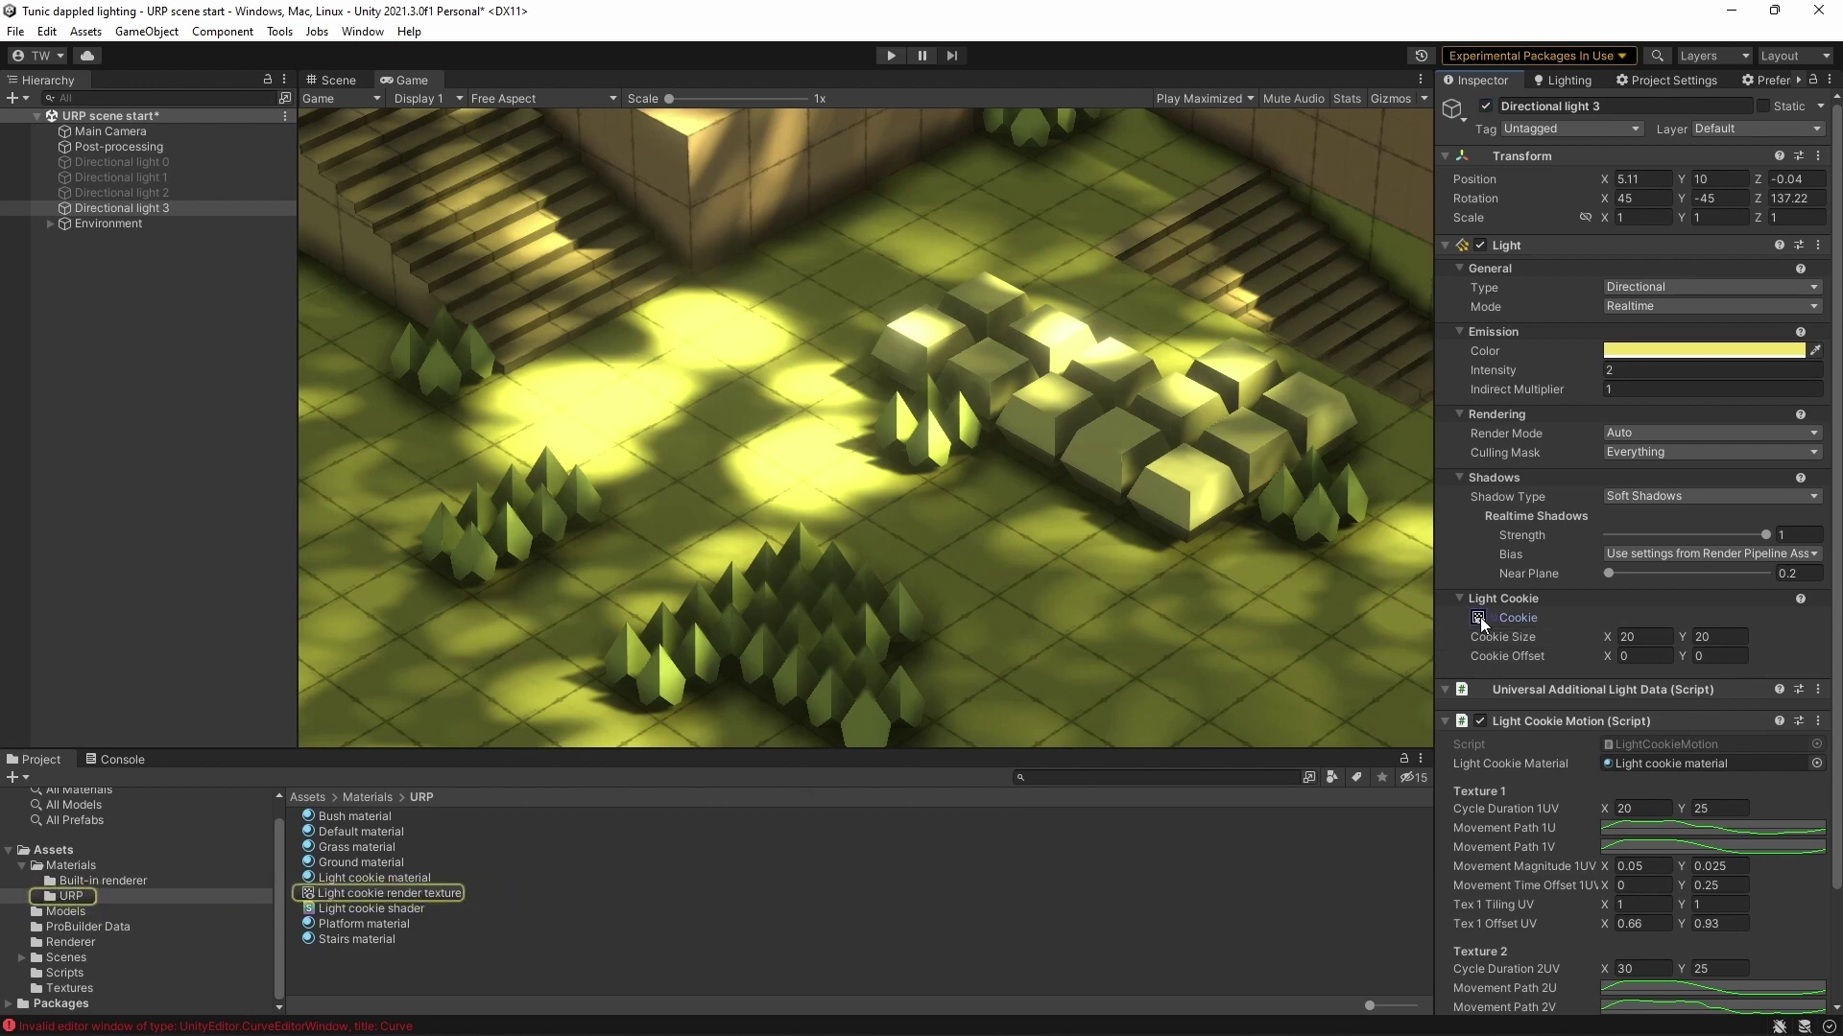
pyautogui.click(399, 894)
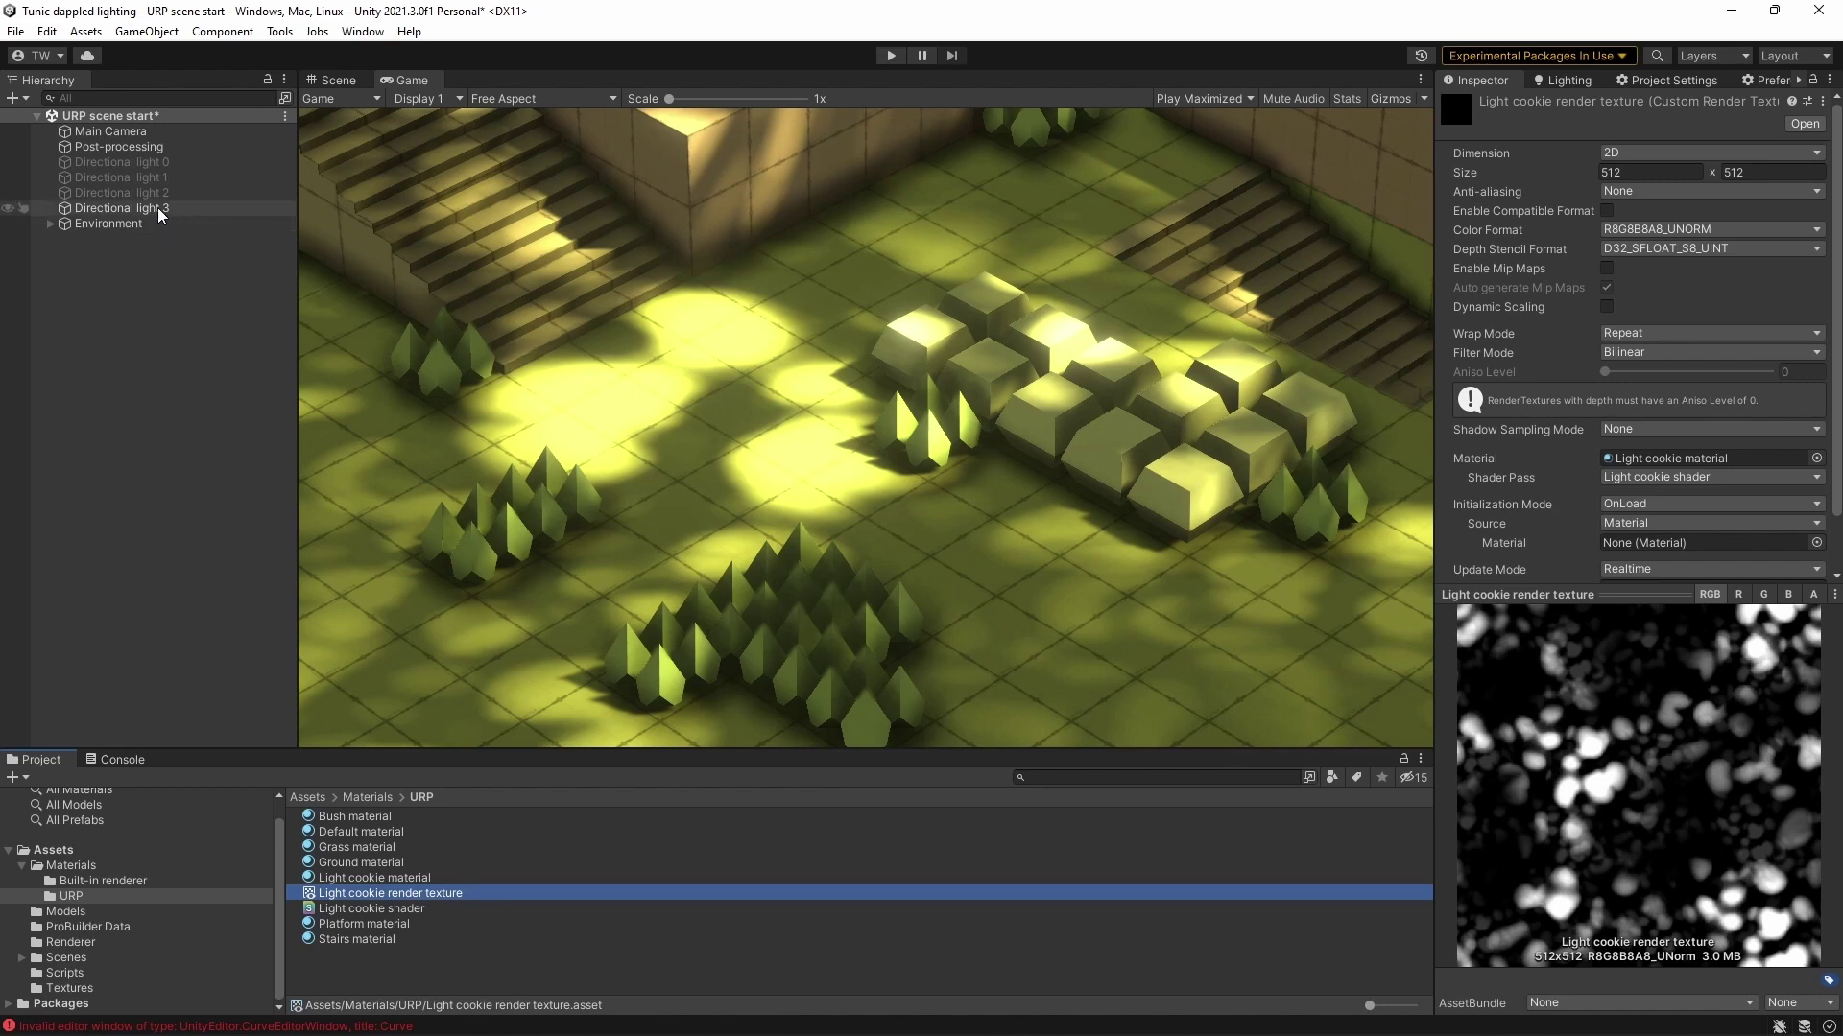
# Create a New Custom Render Texture in the URP folder and set its size to 512
pyautogui.click(345, 965)
pyautogui.rightClick(346, 965)
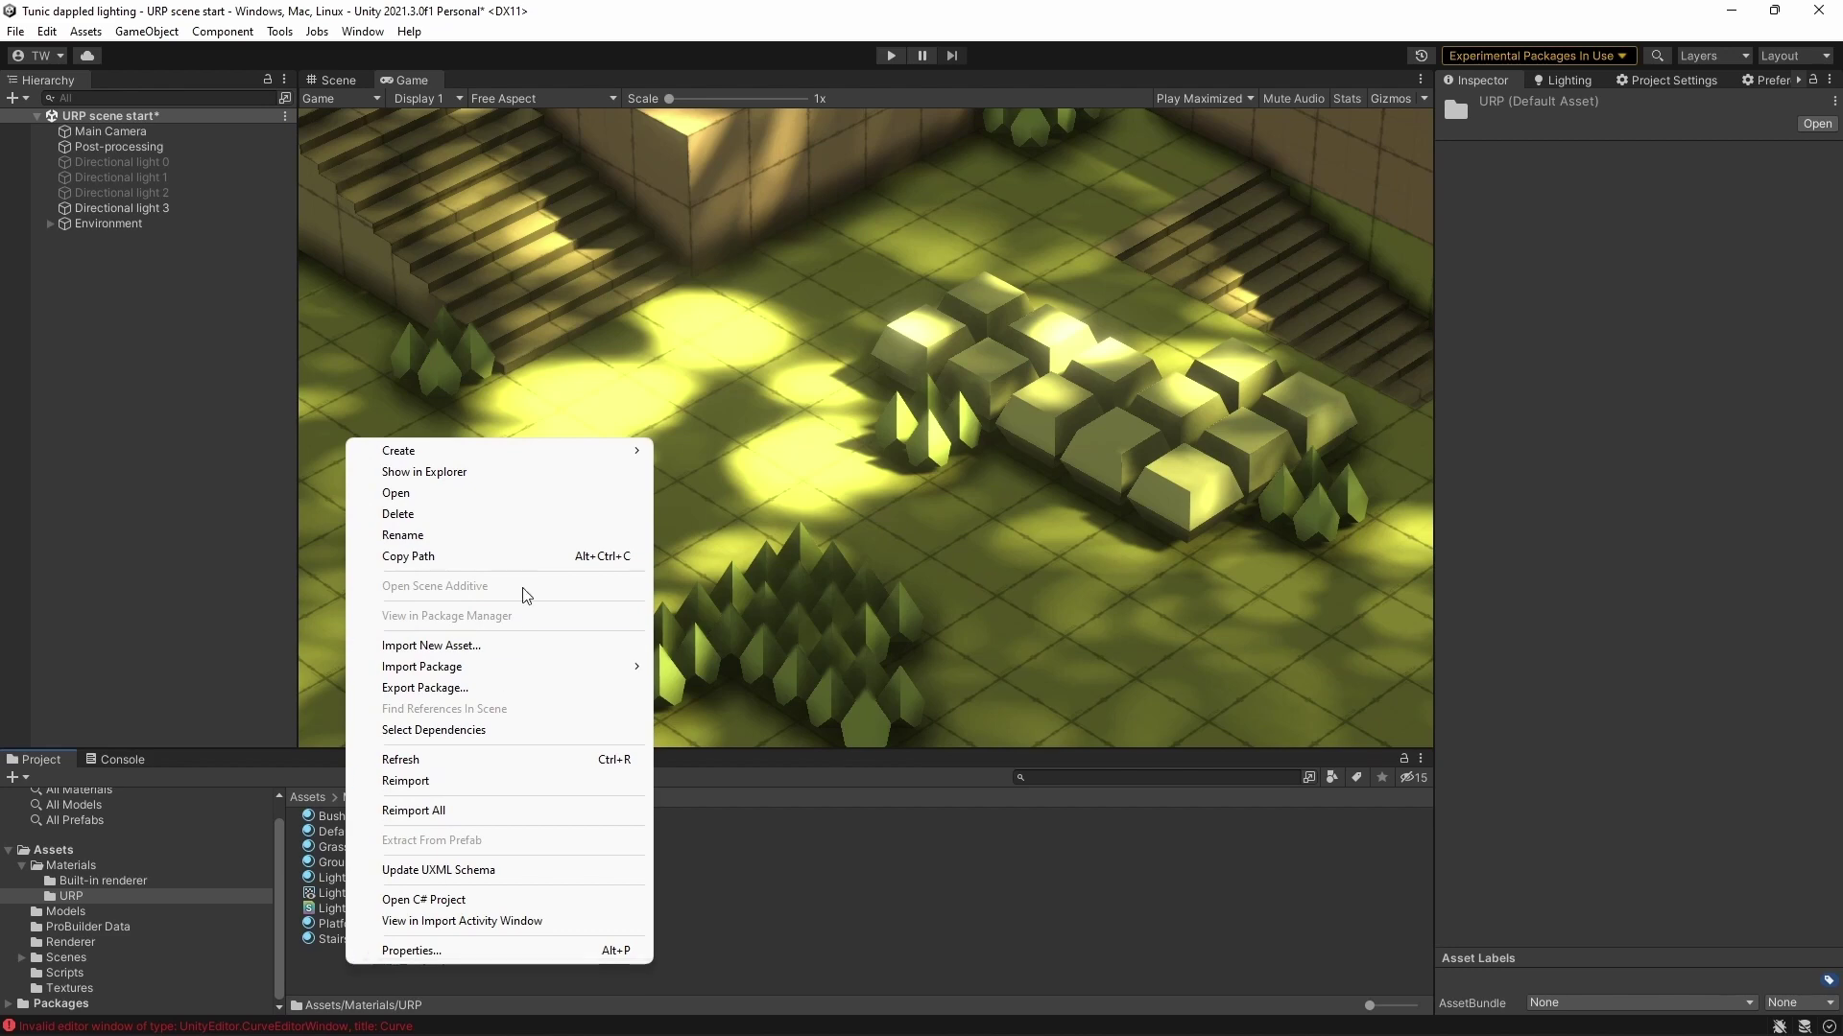
pyautogui.moveTo(533, 455)
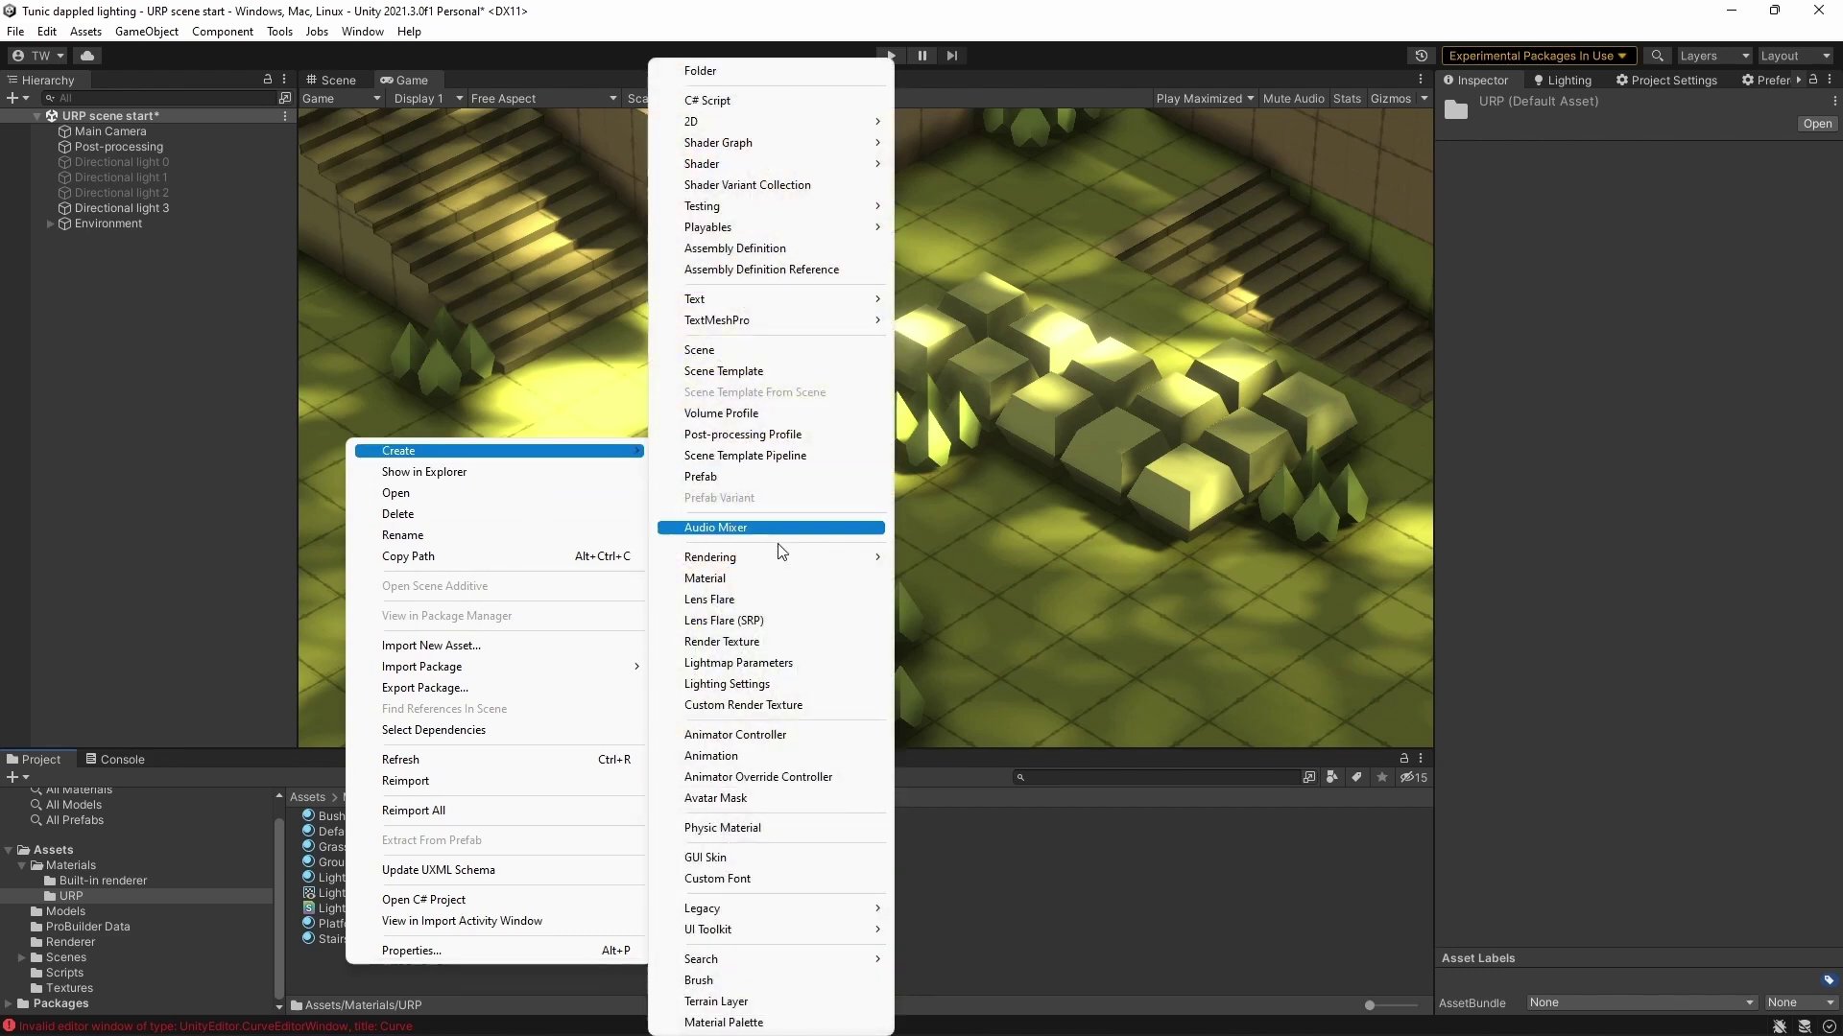
pyautogui.click(779, 705)
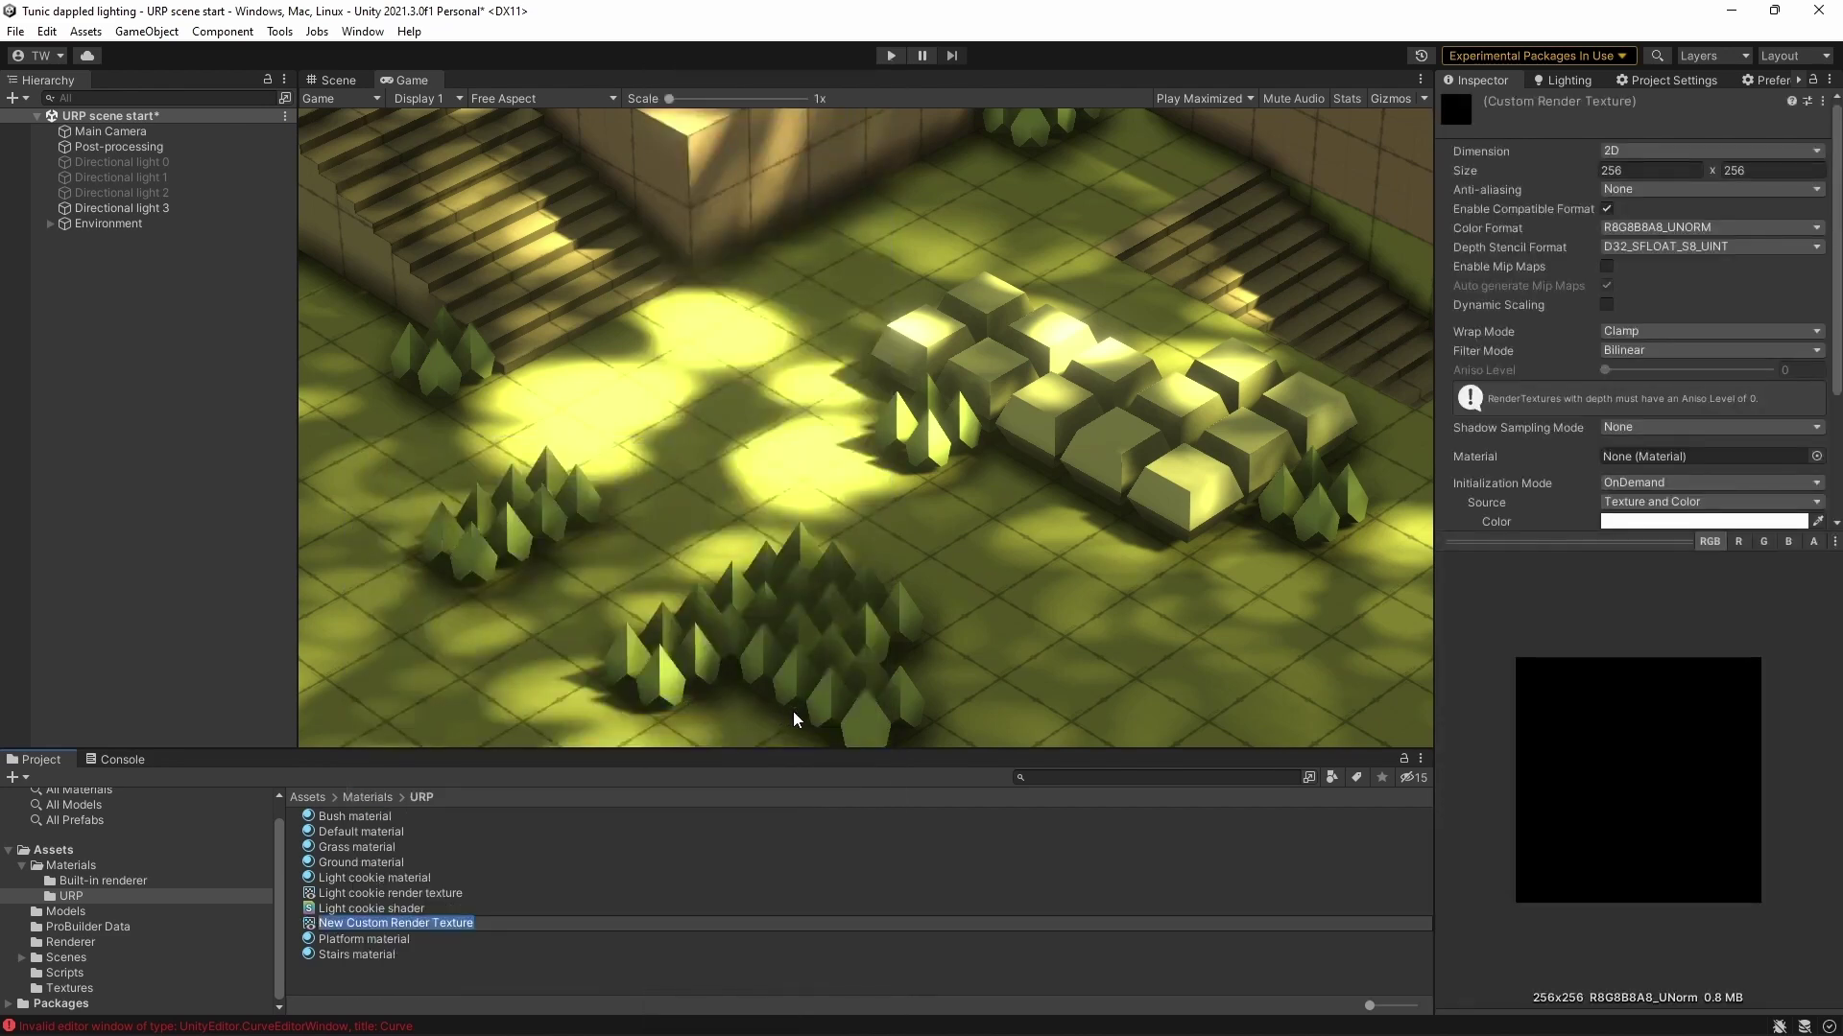
pyautogui.click(1634, 171)
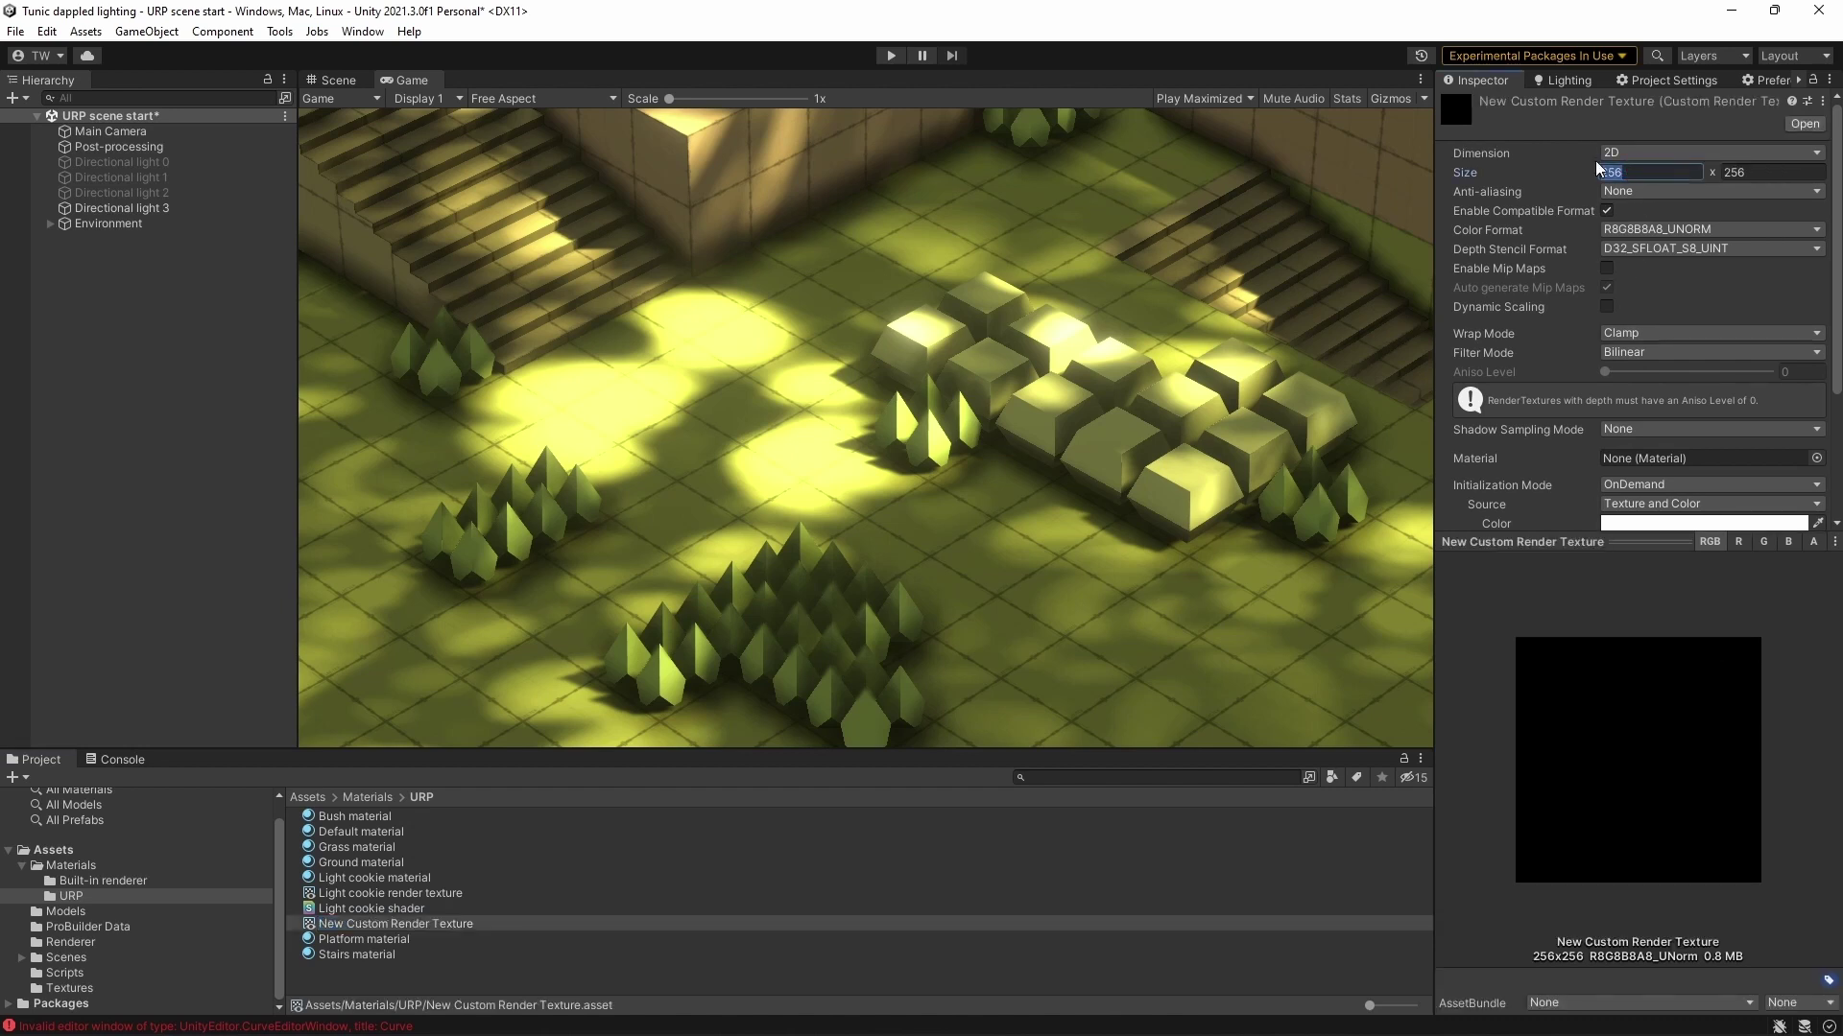
pyautogui.write('512')
pyautogui.press('Tab')
pyautogui.write('512')
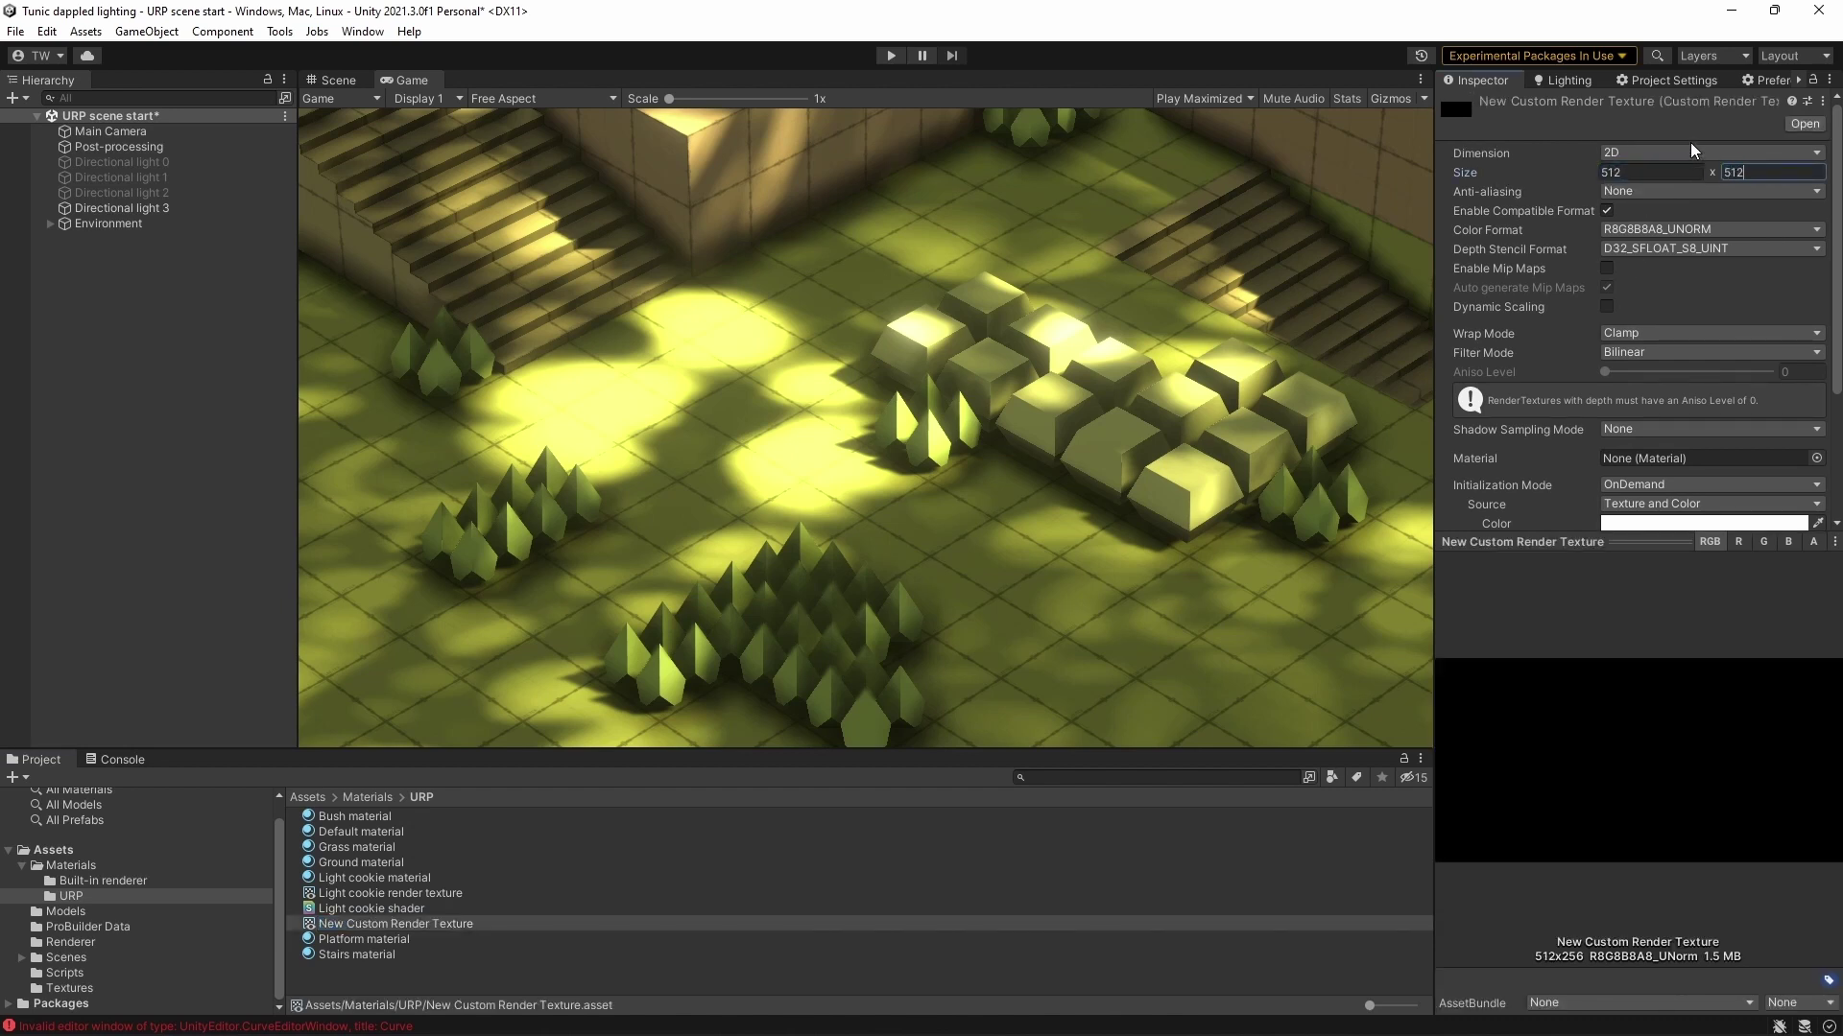
# Set Wrap Mode to Repeat and Update Mode to Realtime, and assign the Light cookie material
pyautogui.click(1644, 336)
pyautogui.click(1663, 357)
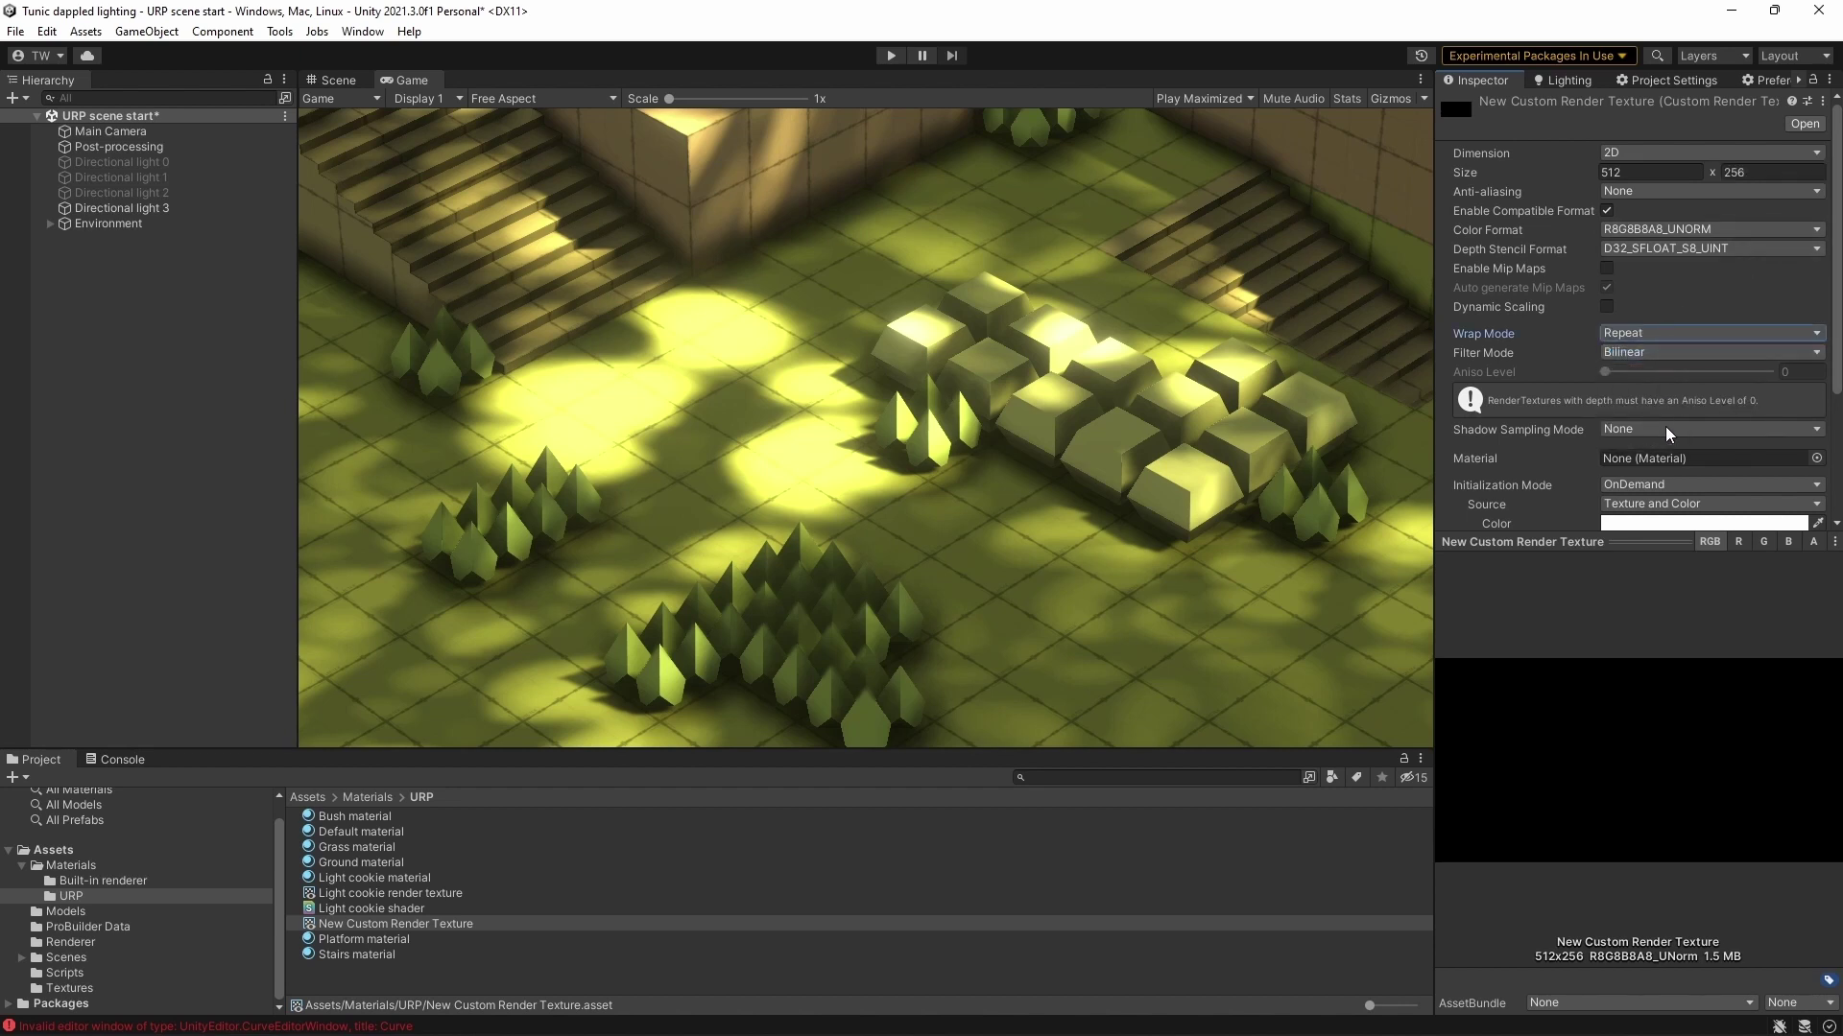
pyautogui.moveTo(1620, 542); pyautogui.dragTo(1621, 746)
pyautogui.click(1649, 570)
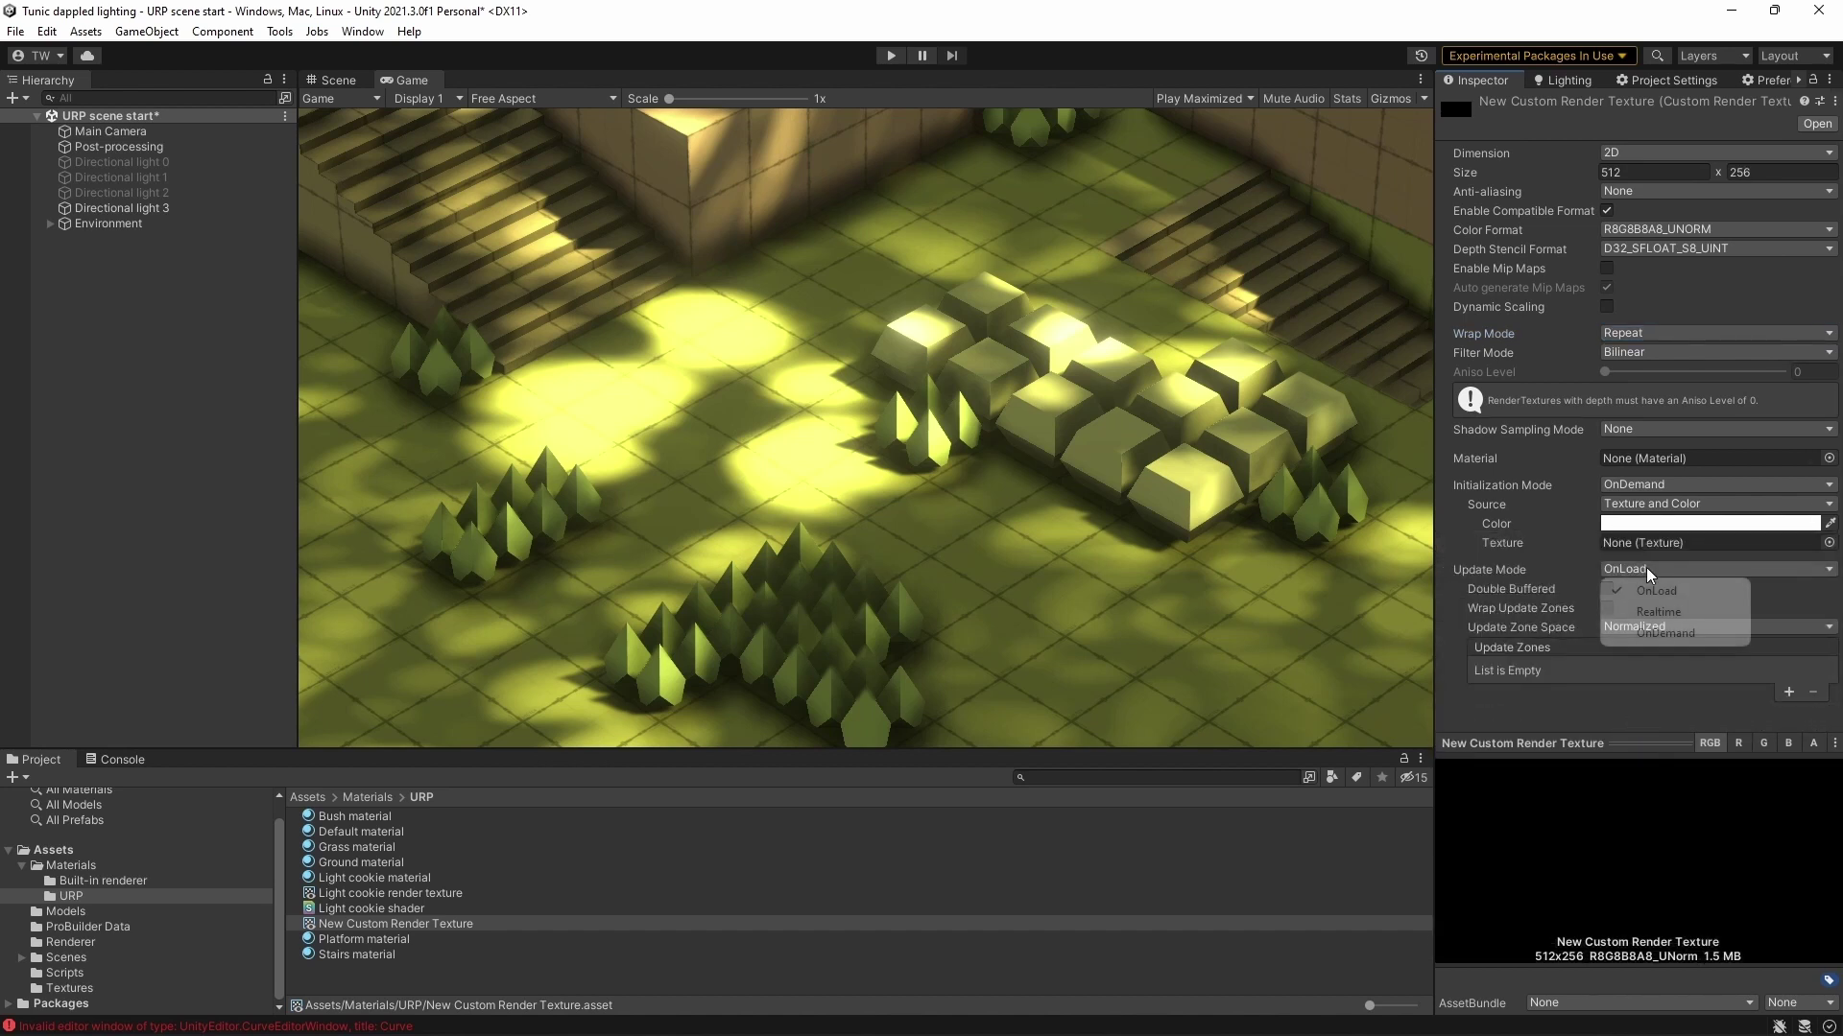
pyautogui.click(1657, 613)
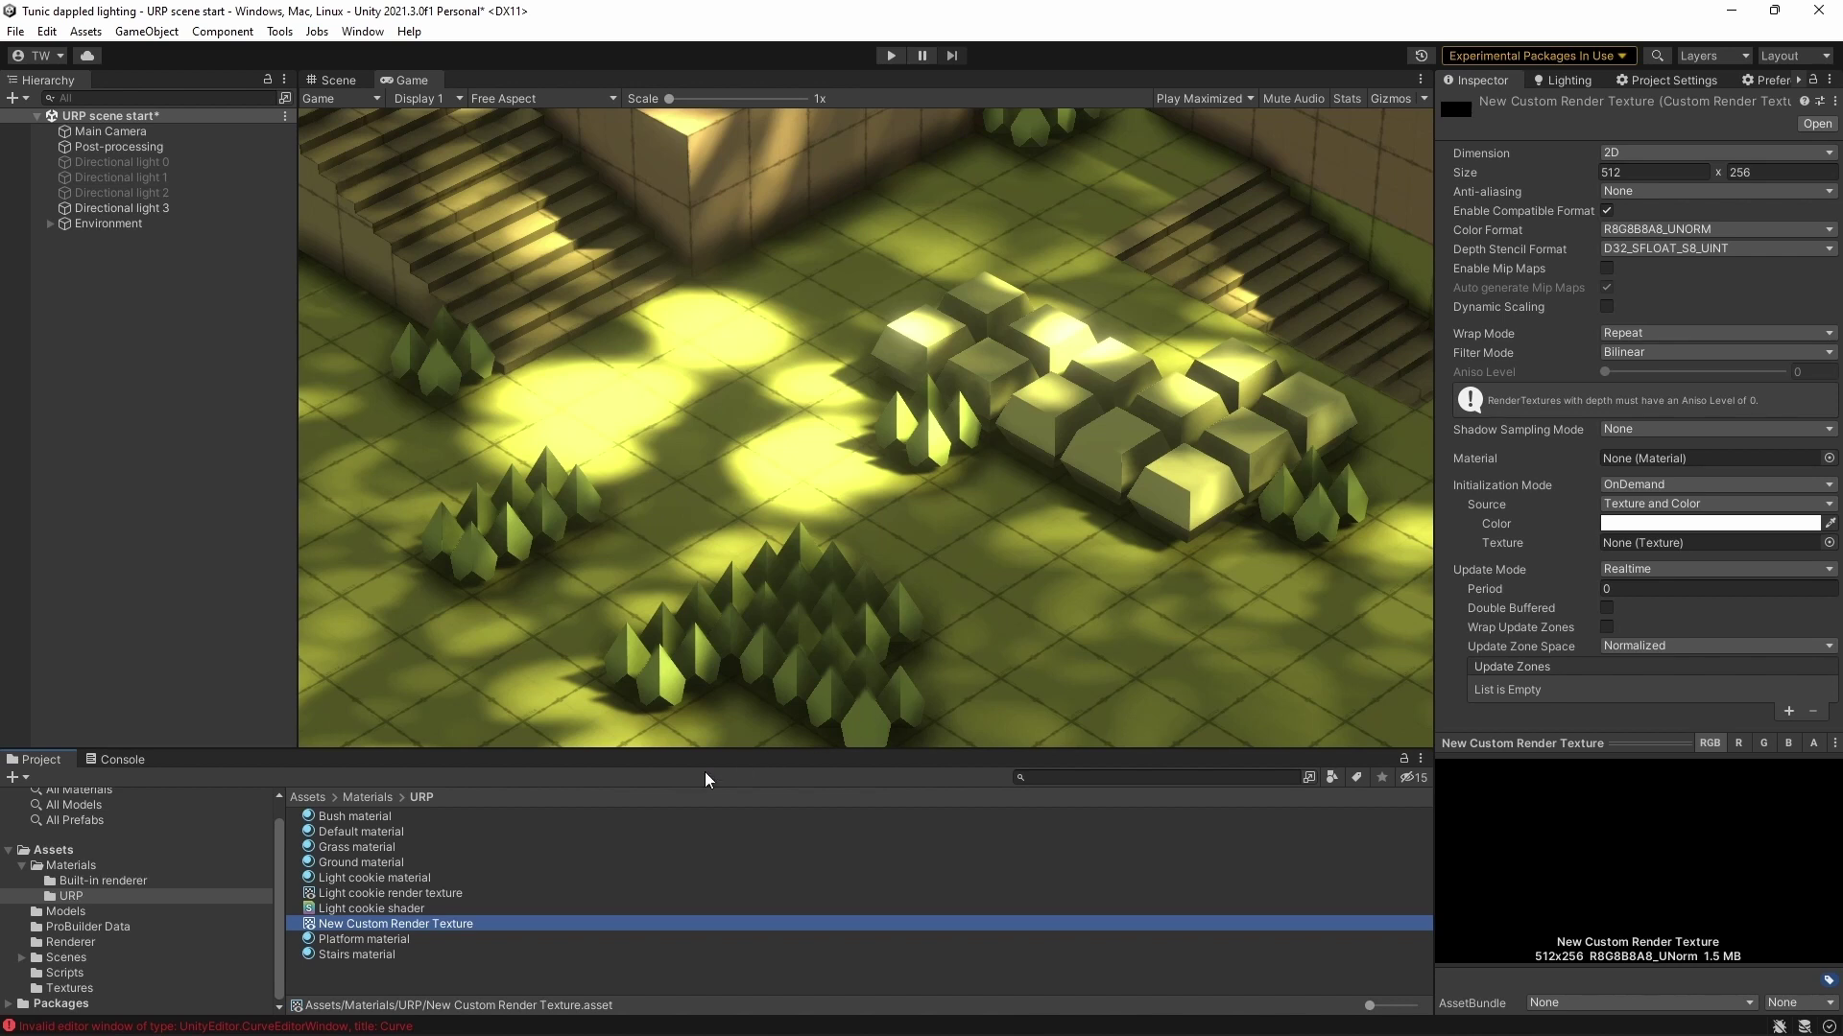
pyautogui.moveTo(388, 884); pyautogui.dragTo(1631, 457)
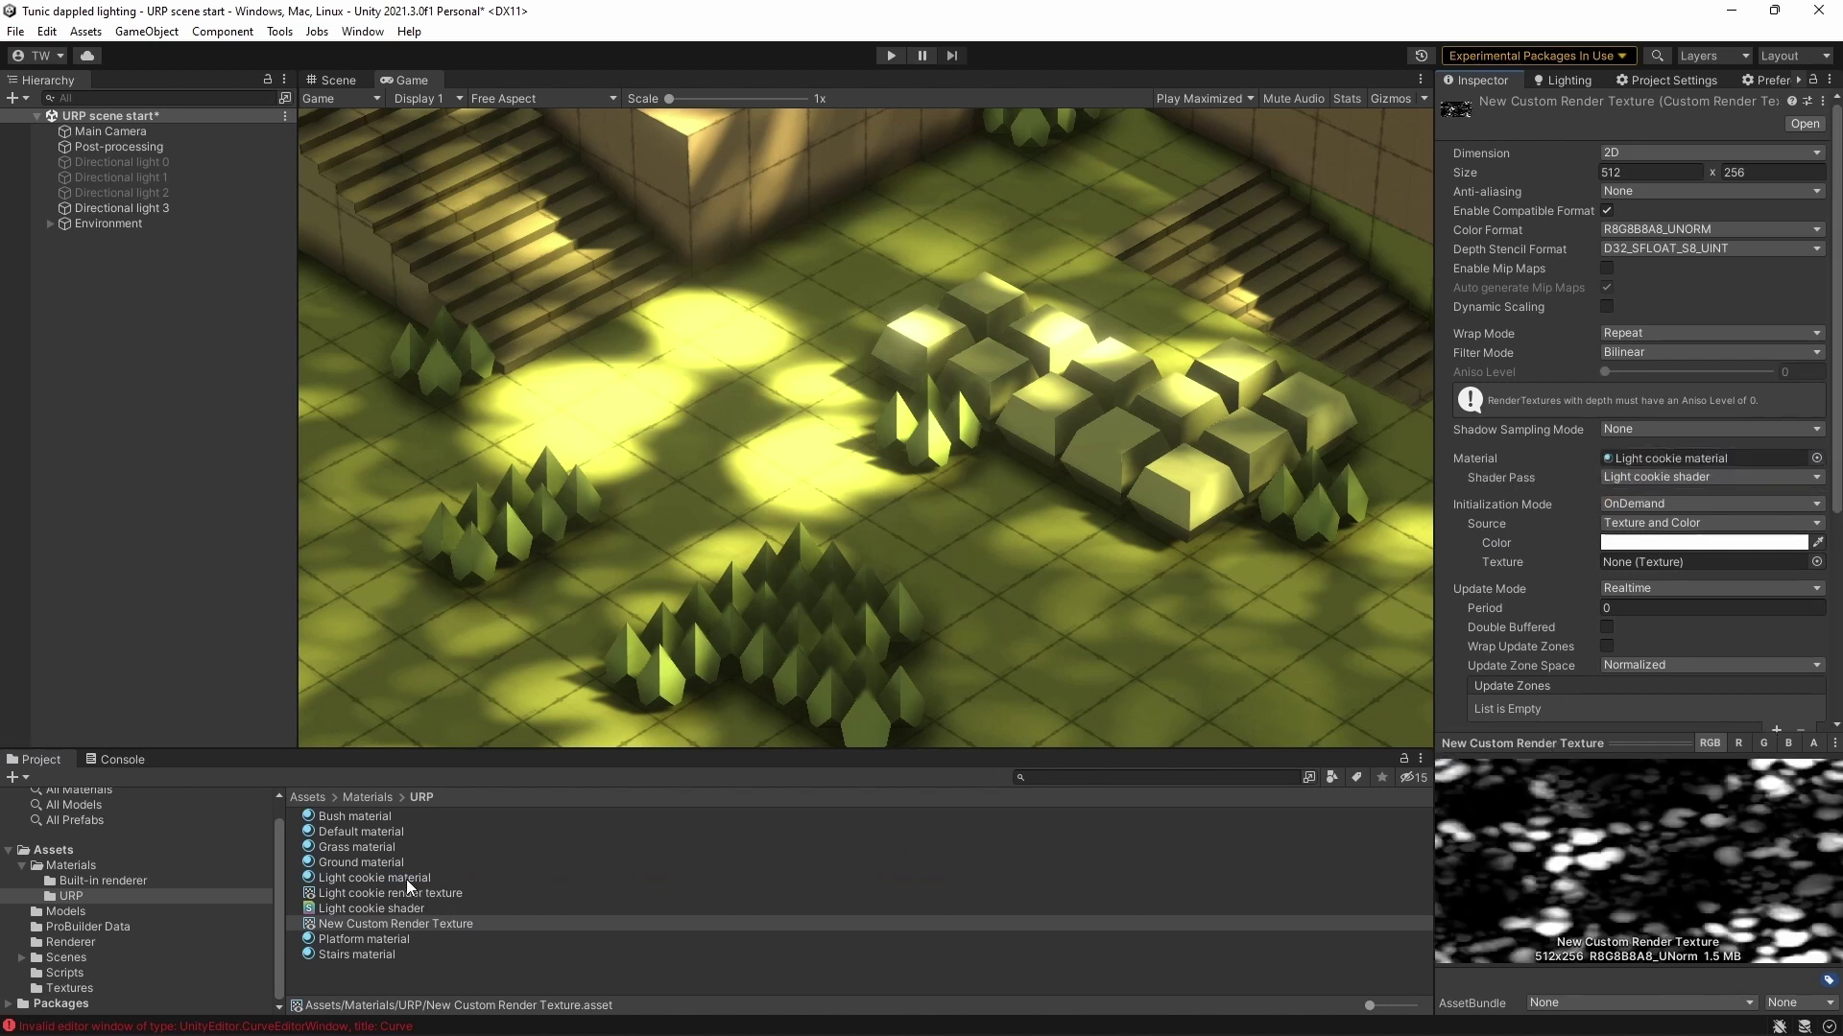
pyautogui.click(477, 878)
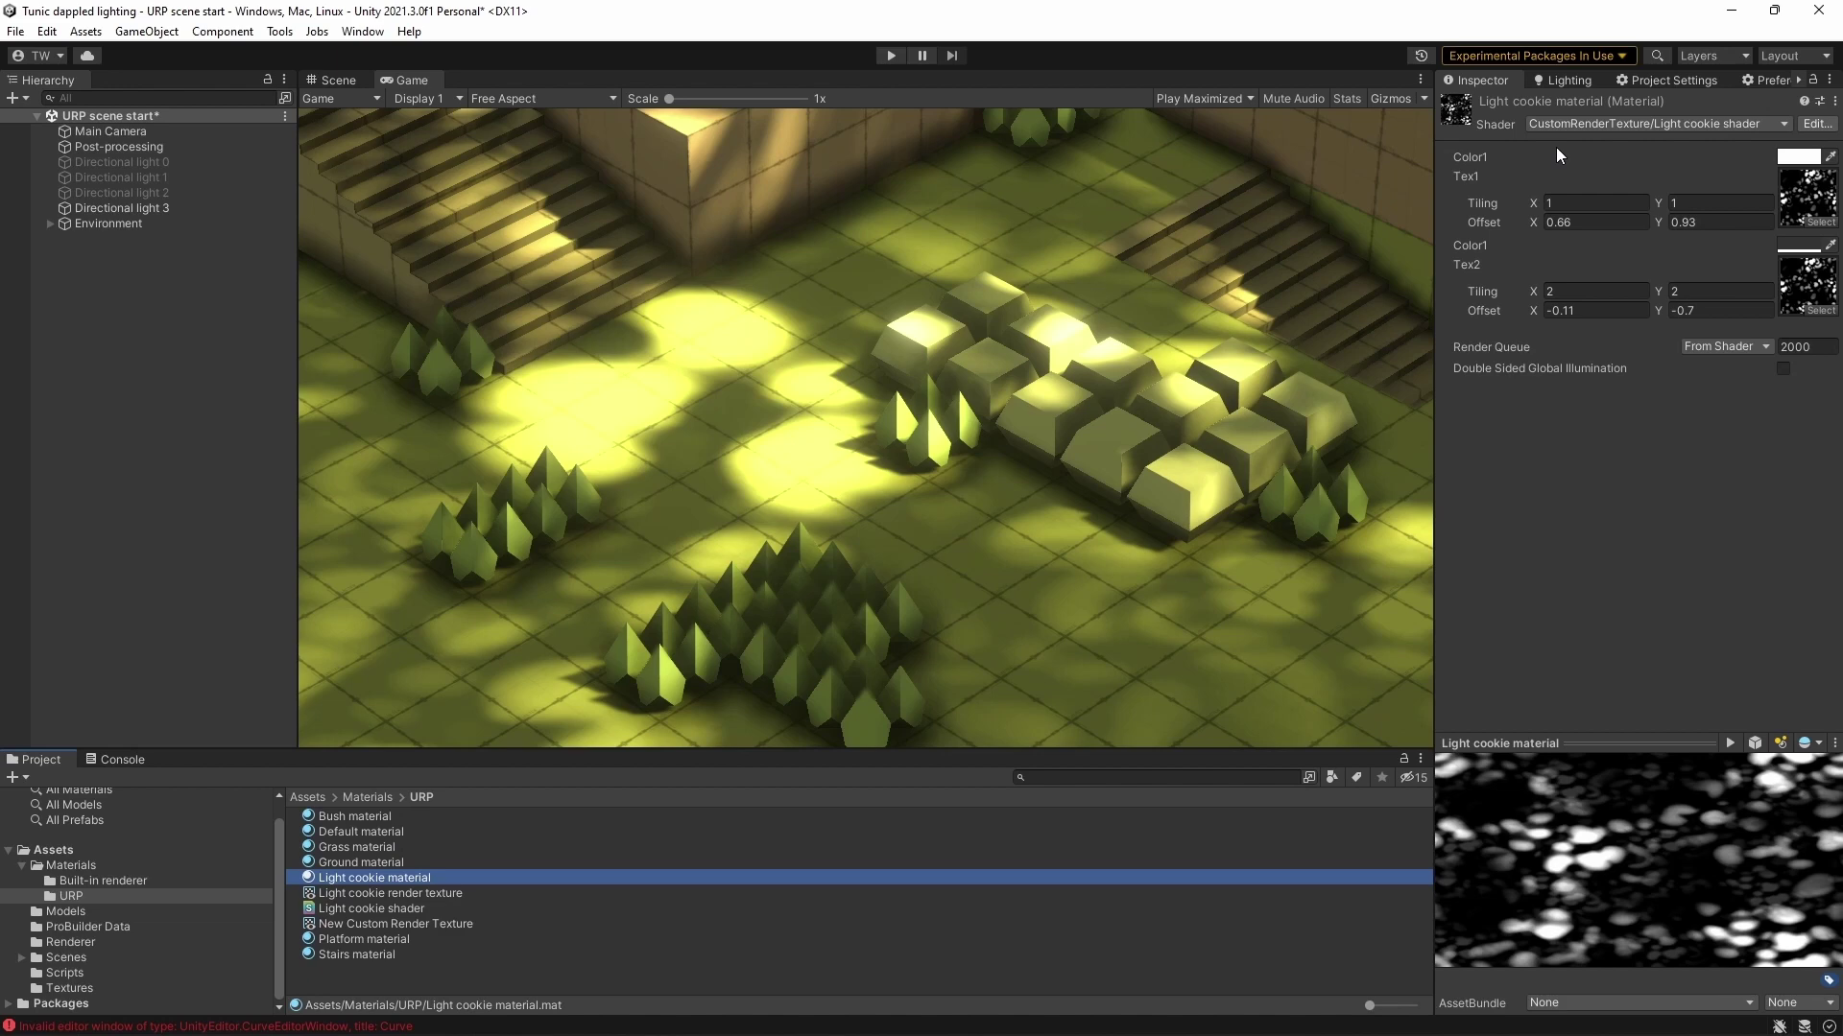
# Create a Custom Render Texture shader in the URP folder and open it in Visual Studio
pyautogui.rightClick(359, 971)
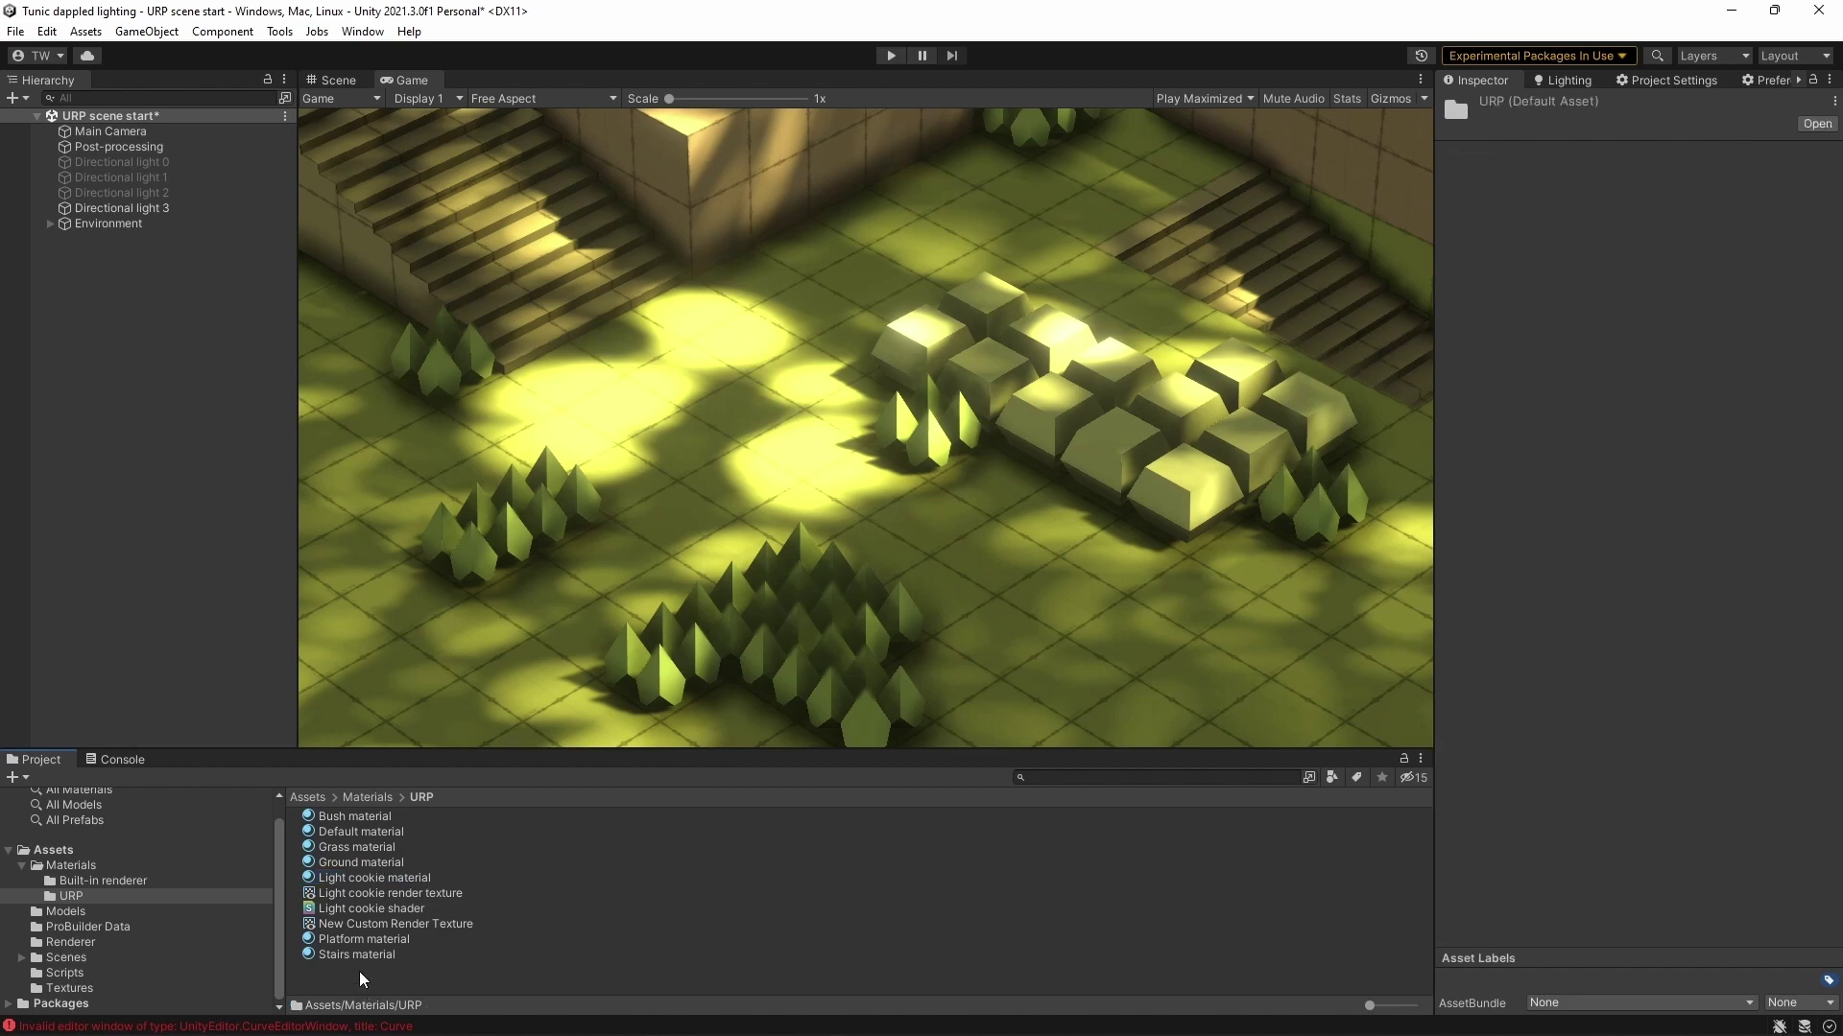
pyautogui.moveTo(595, 460)
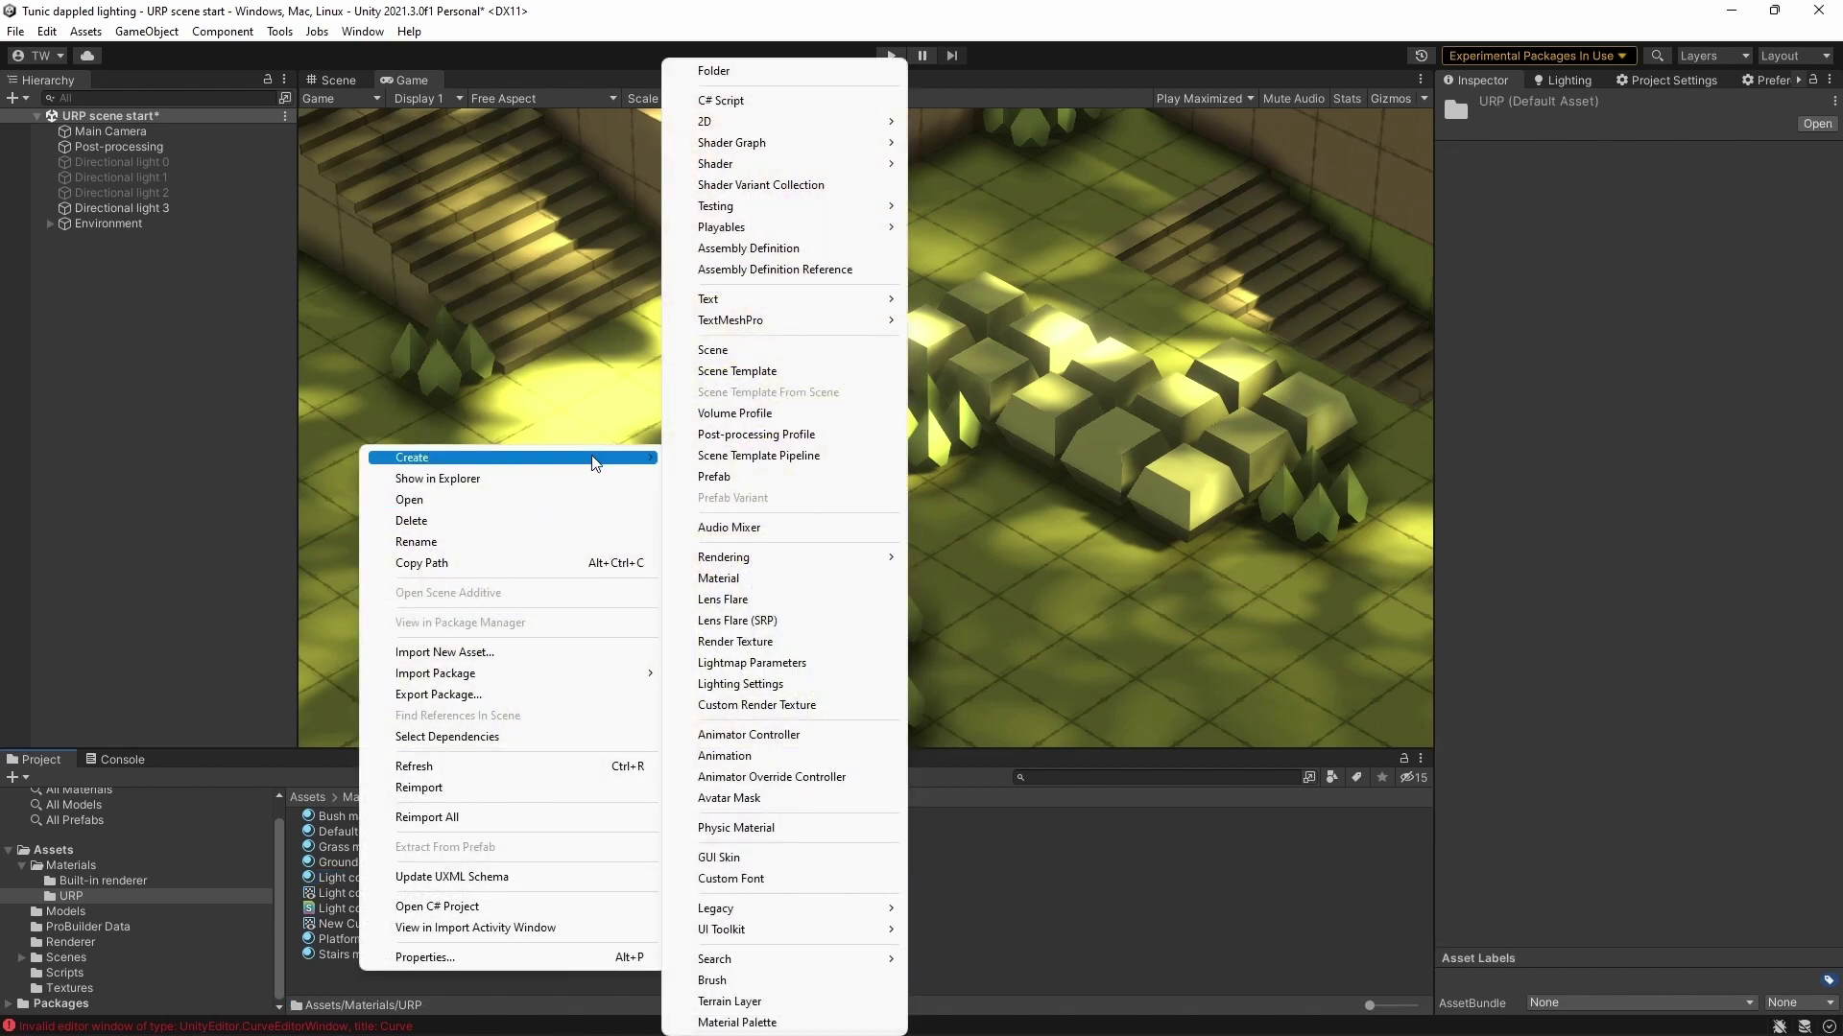
pyautogui.moveTo(785, 168)
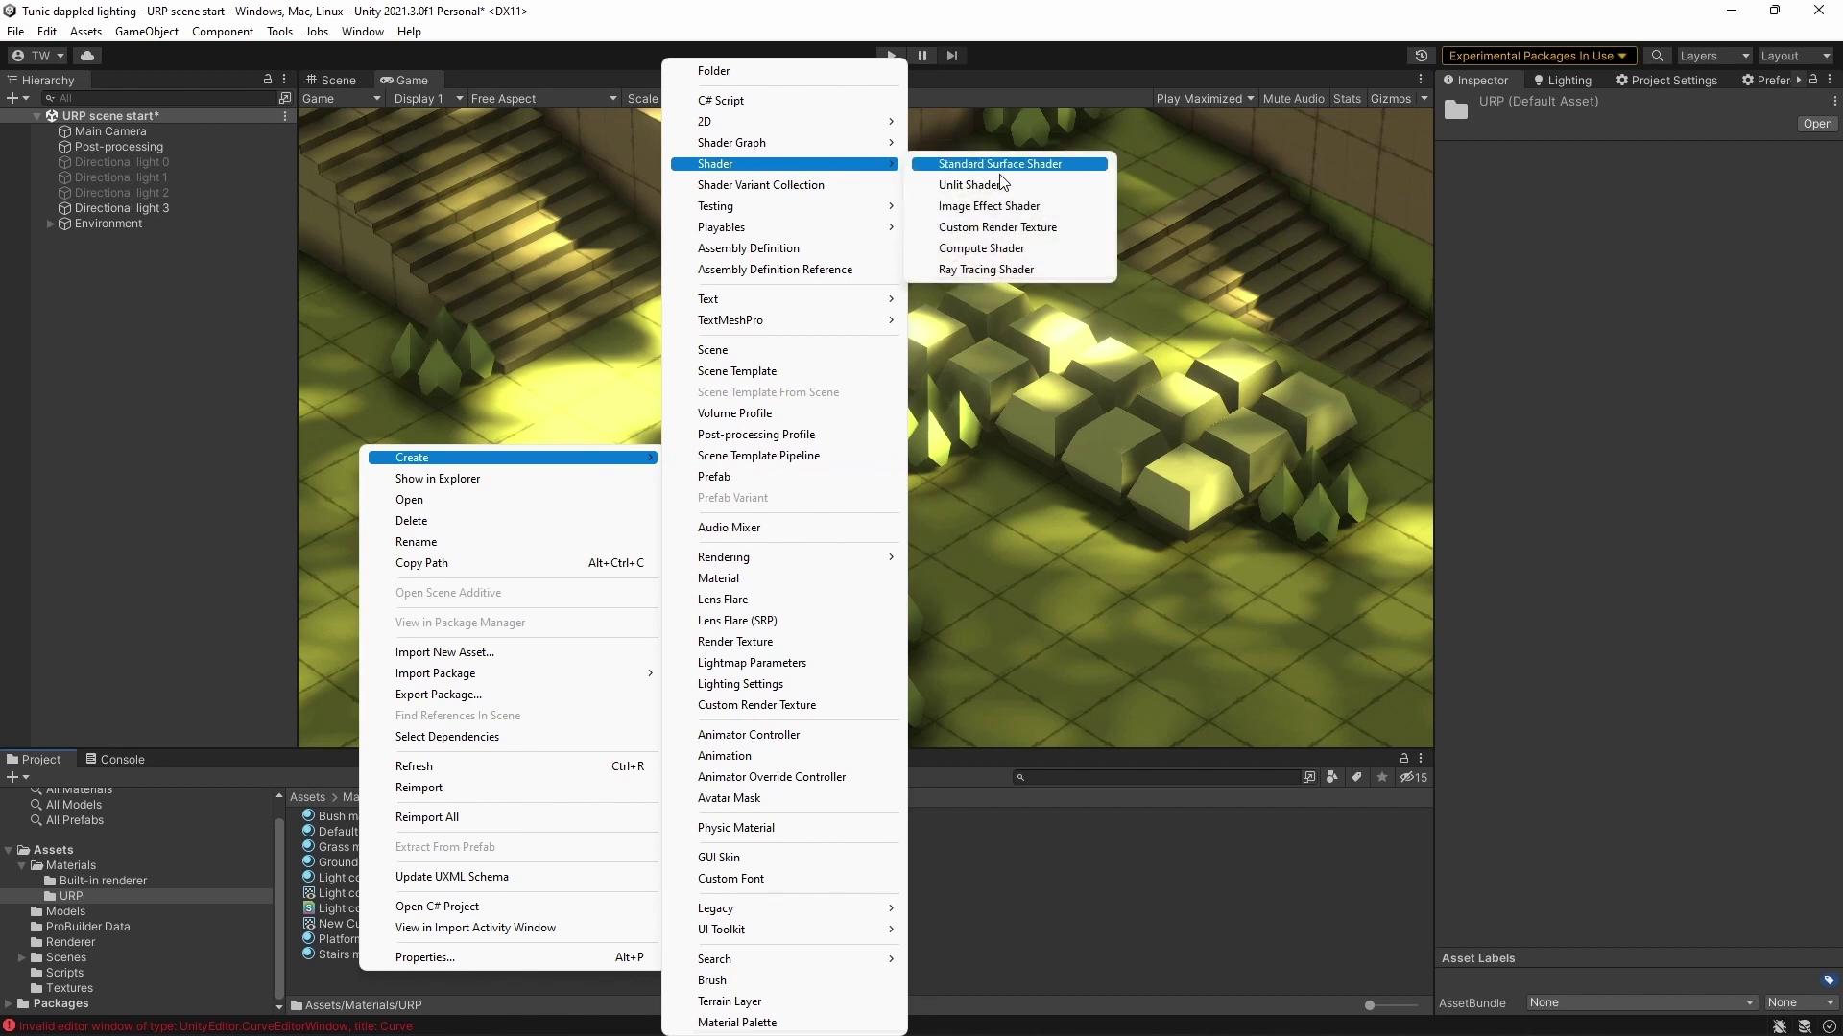
pyautogui.click(1011, 227)
pyautogui.doubleClick(374, 938)
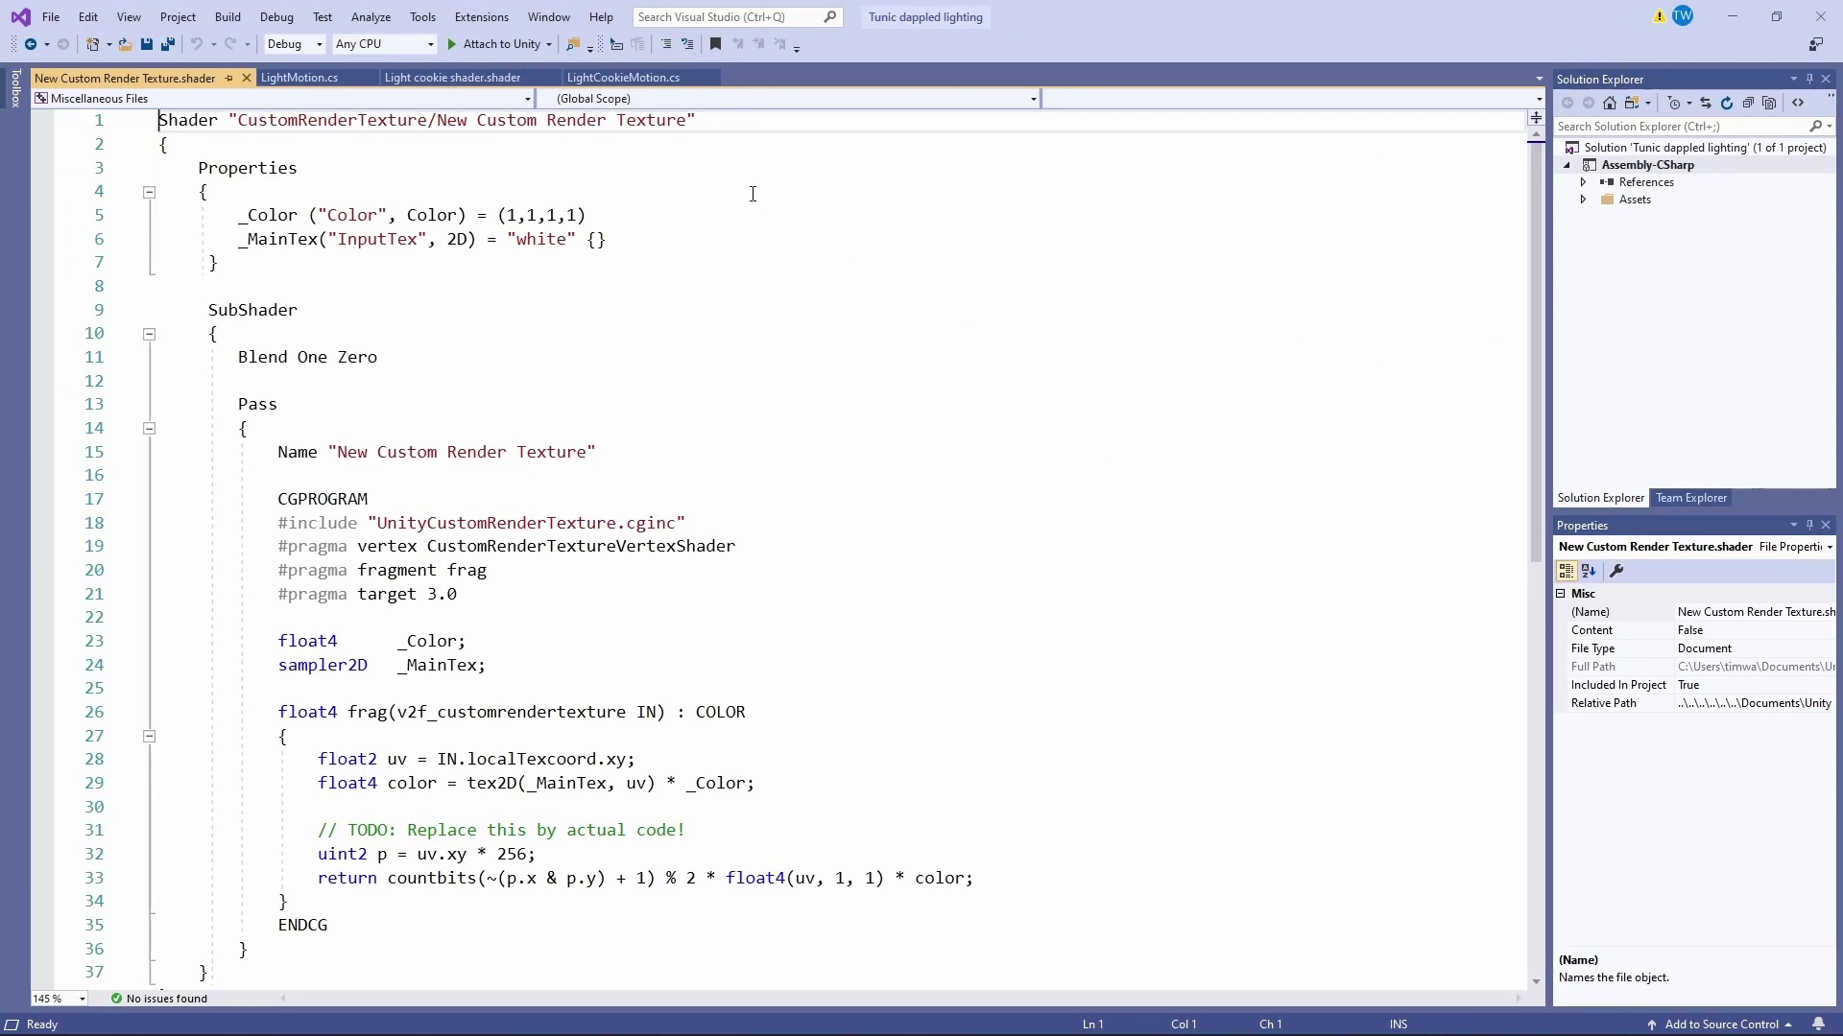
# Read the Light cookie shader code, then open the LightCookieMotion script from Directional light 3
pyautogui.hotkey('ctrl', 'Tab')
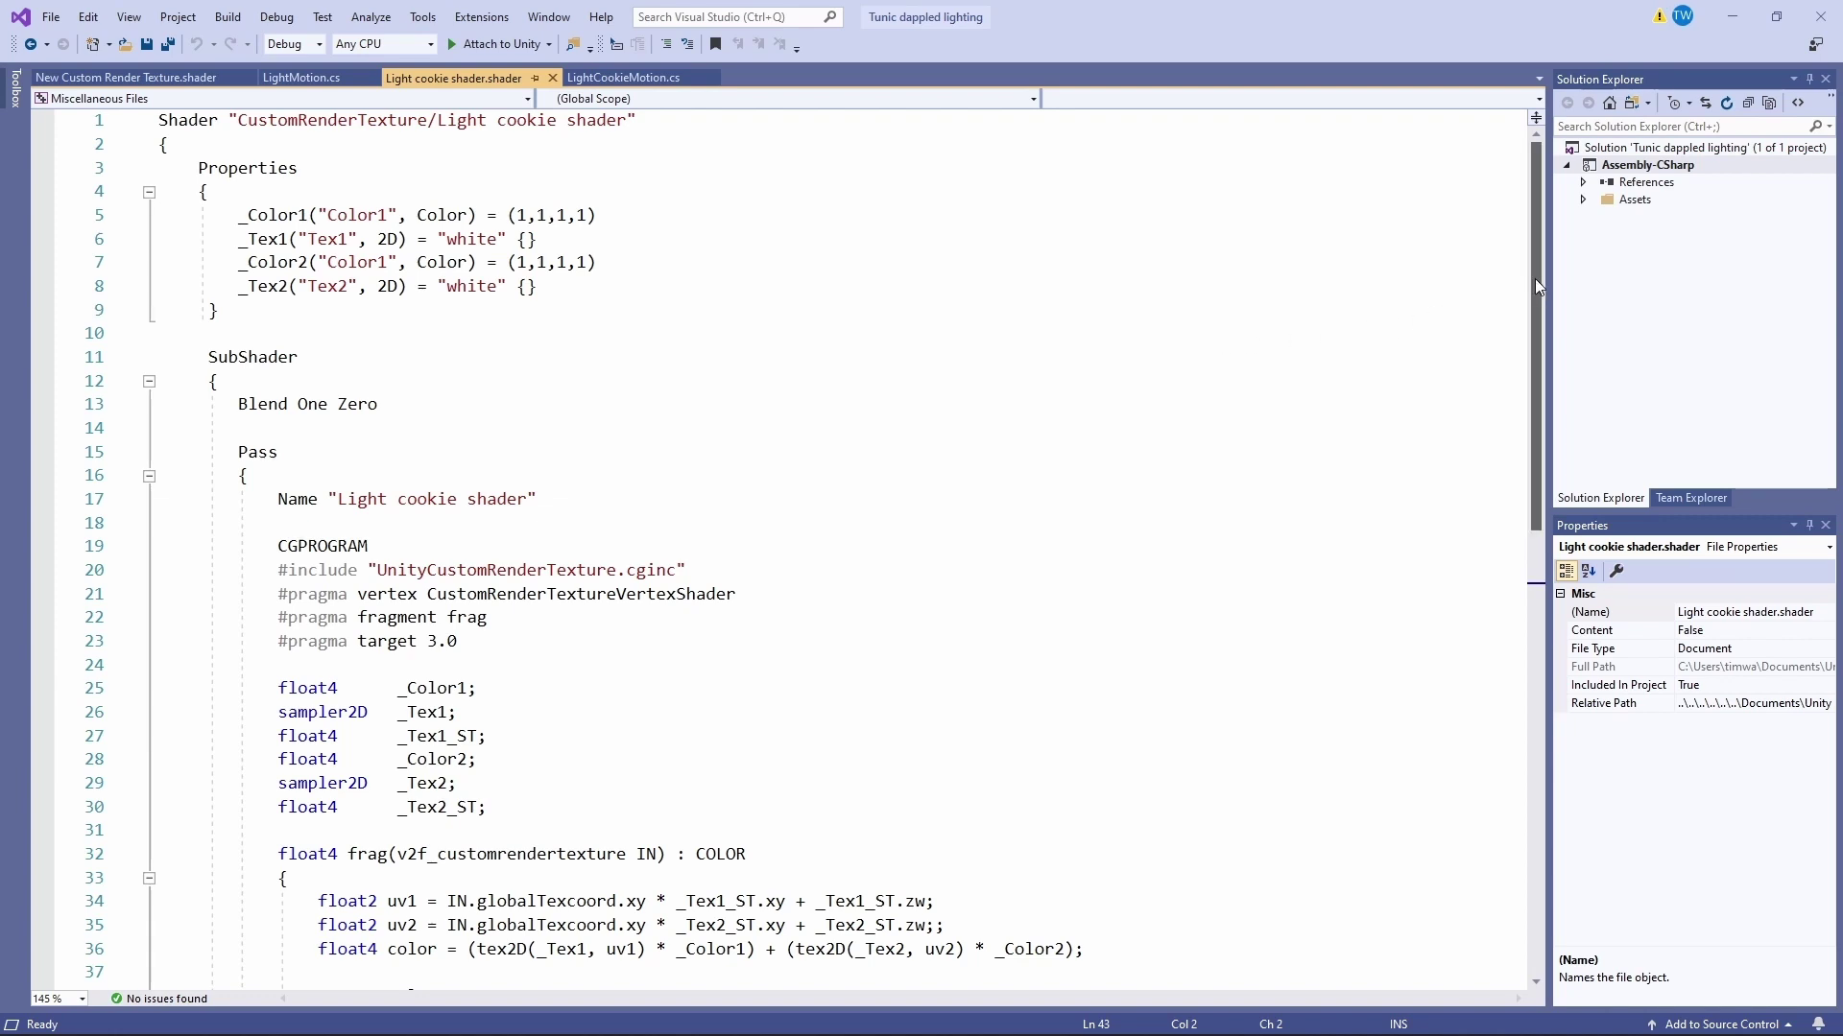
pyautogui.moveTo(1535, 278); pyautogui.dragTo(1535, 395)
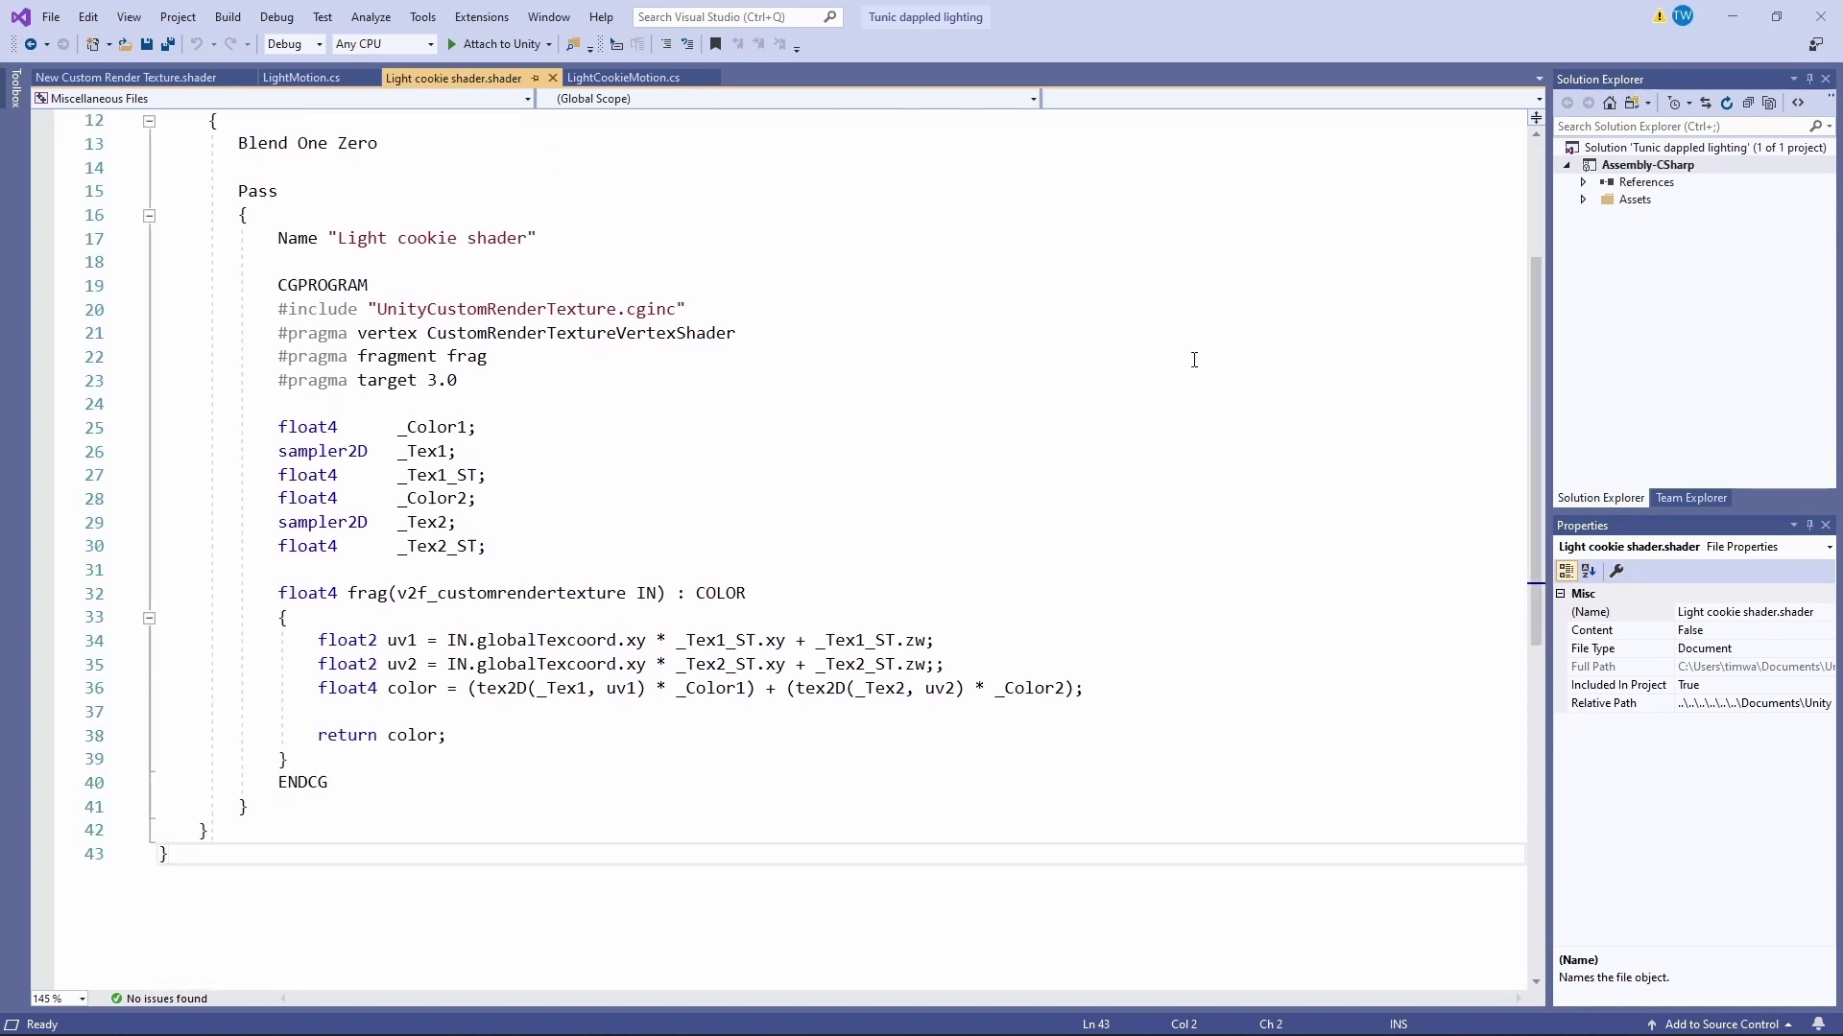
pyautogui.hotkey('alt', 'Tab')
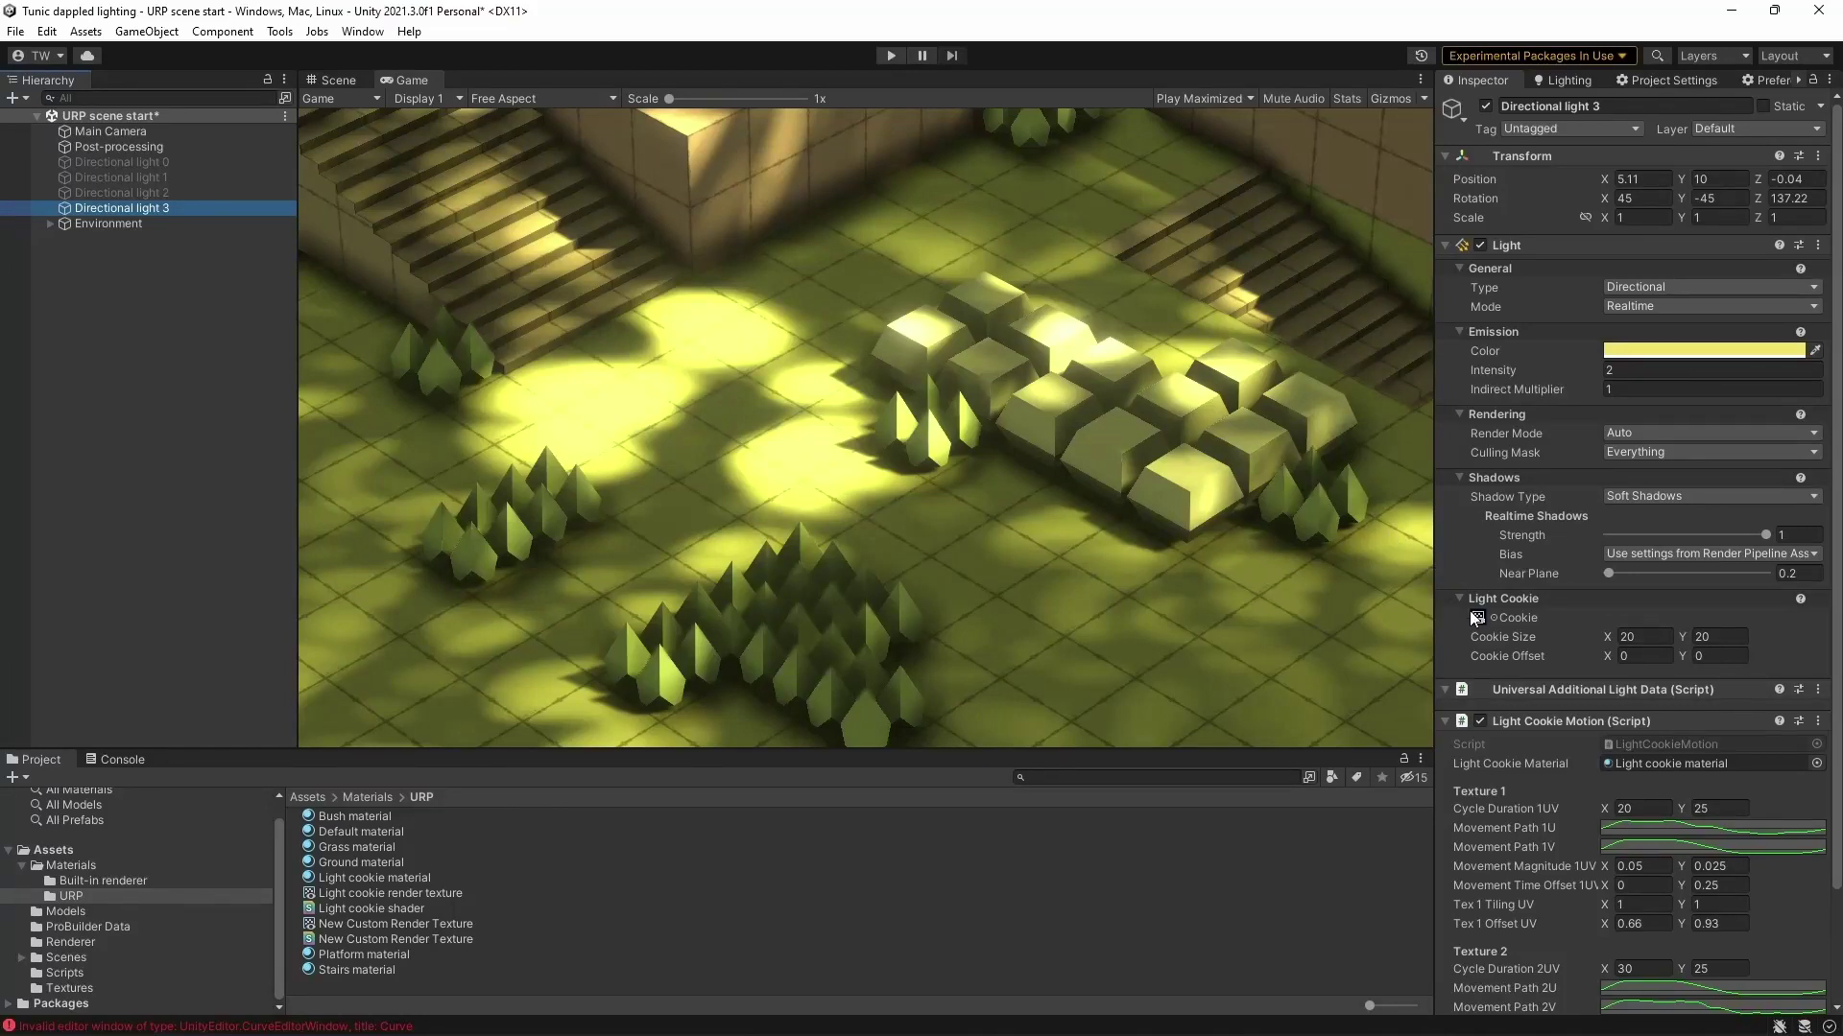
pyautogui.doubleClick(1684, 746)
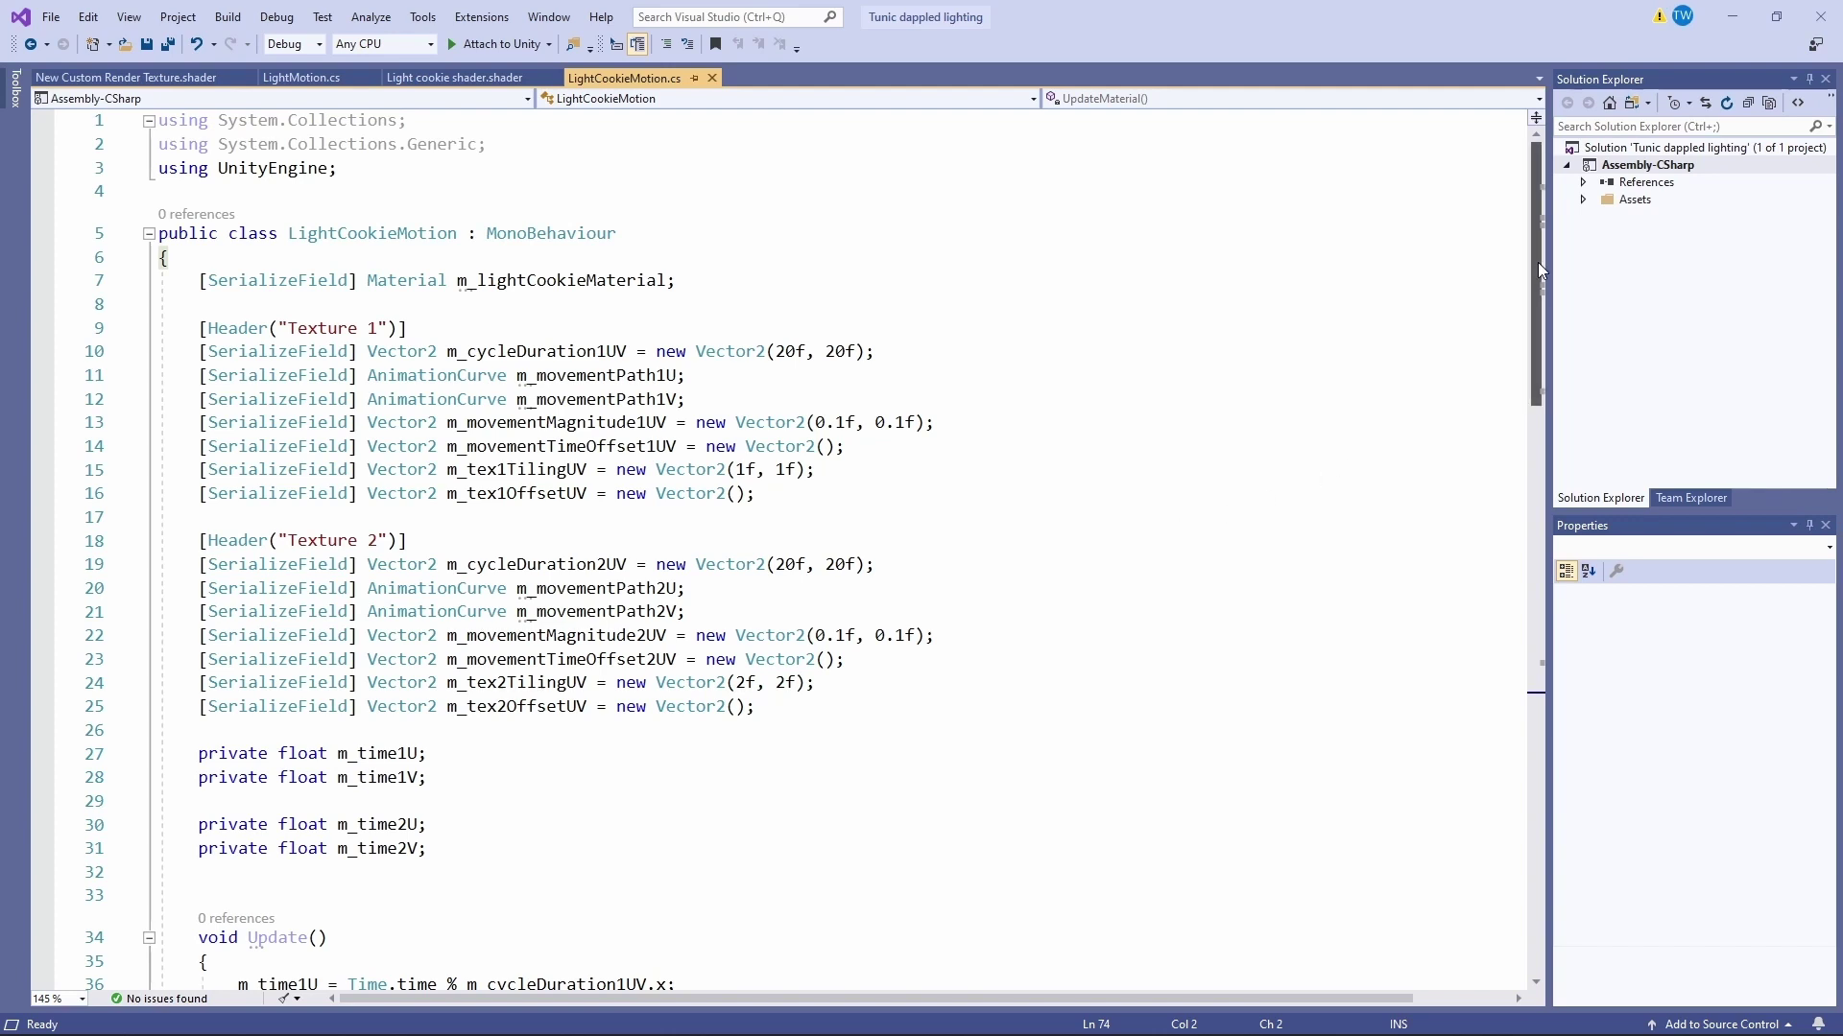
# Scroll through LightCookieMotion.cs to read its texture, cycle, path, tiling and offset fields
pyautogui.scroll(-2, 1534, 314)
pyautogui.moveTo(1533, 314); pyautogui.dragTo(1533, 568)
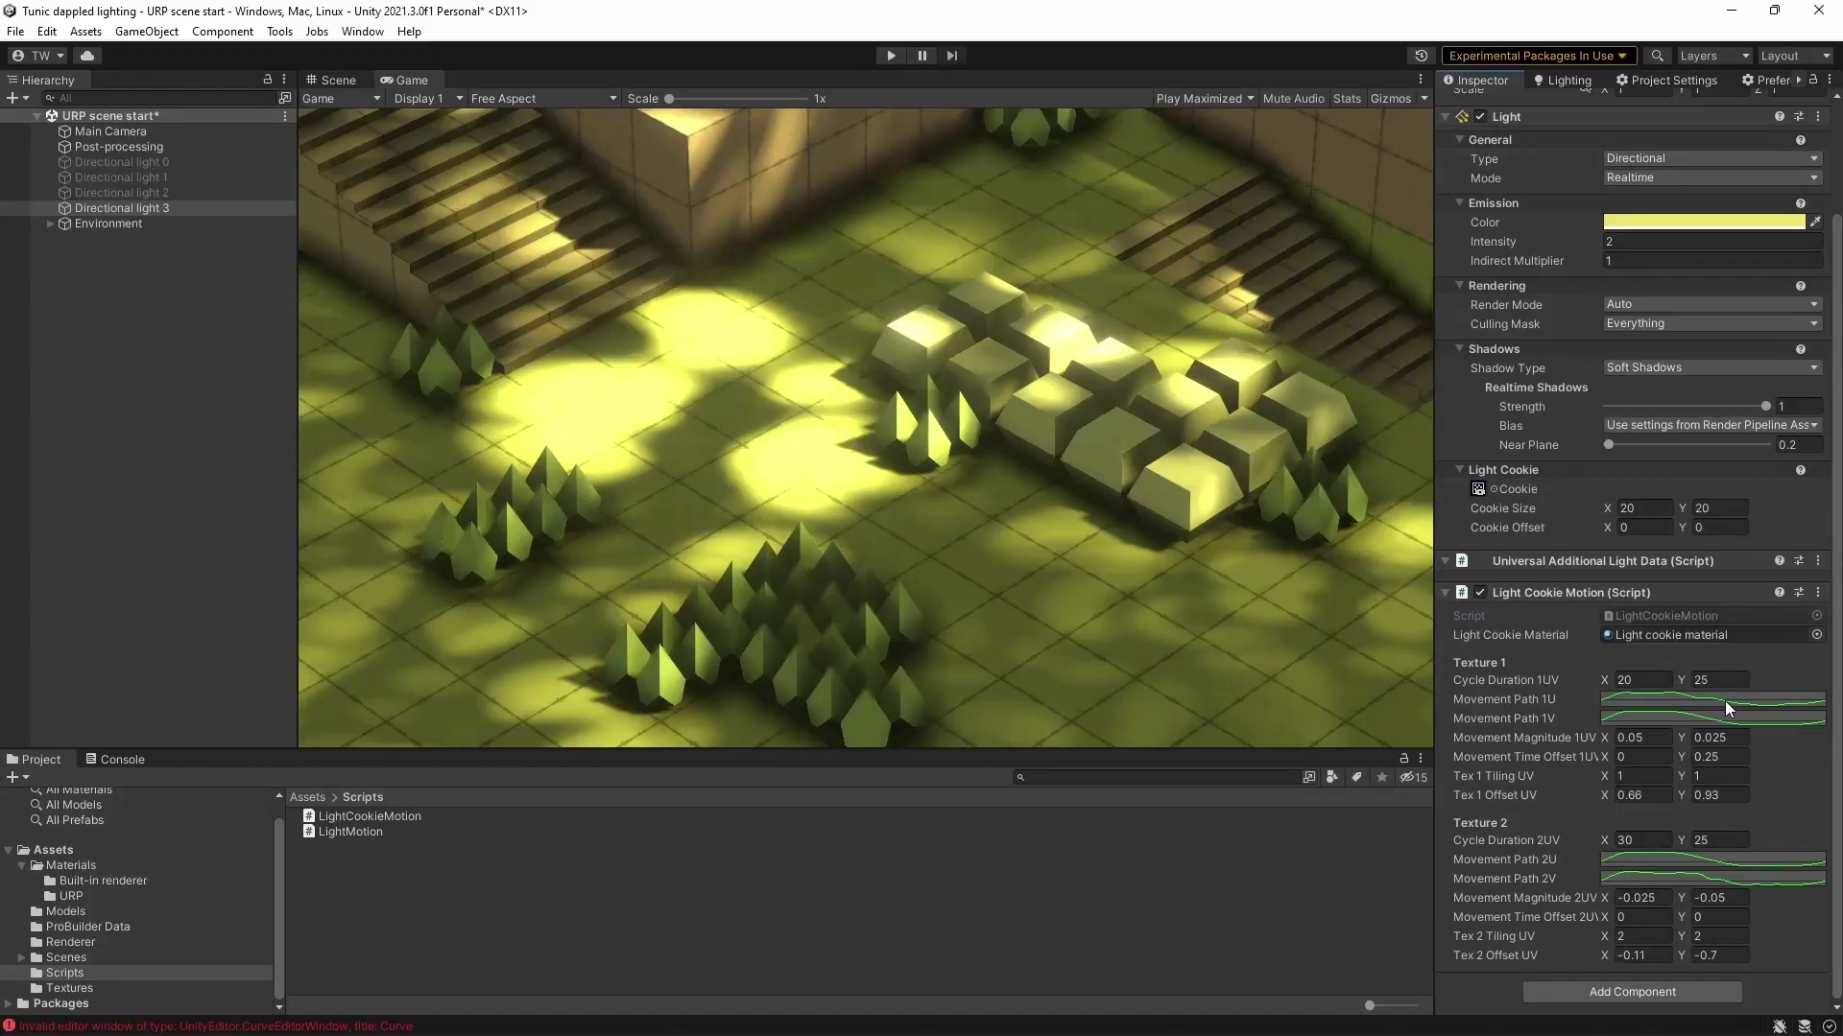
pyautogui.click(1724, 700)
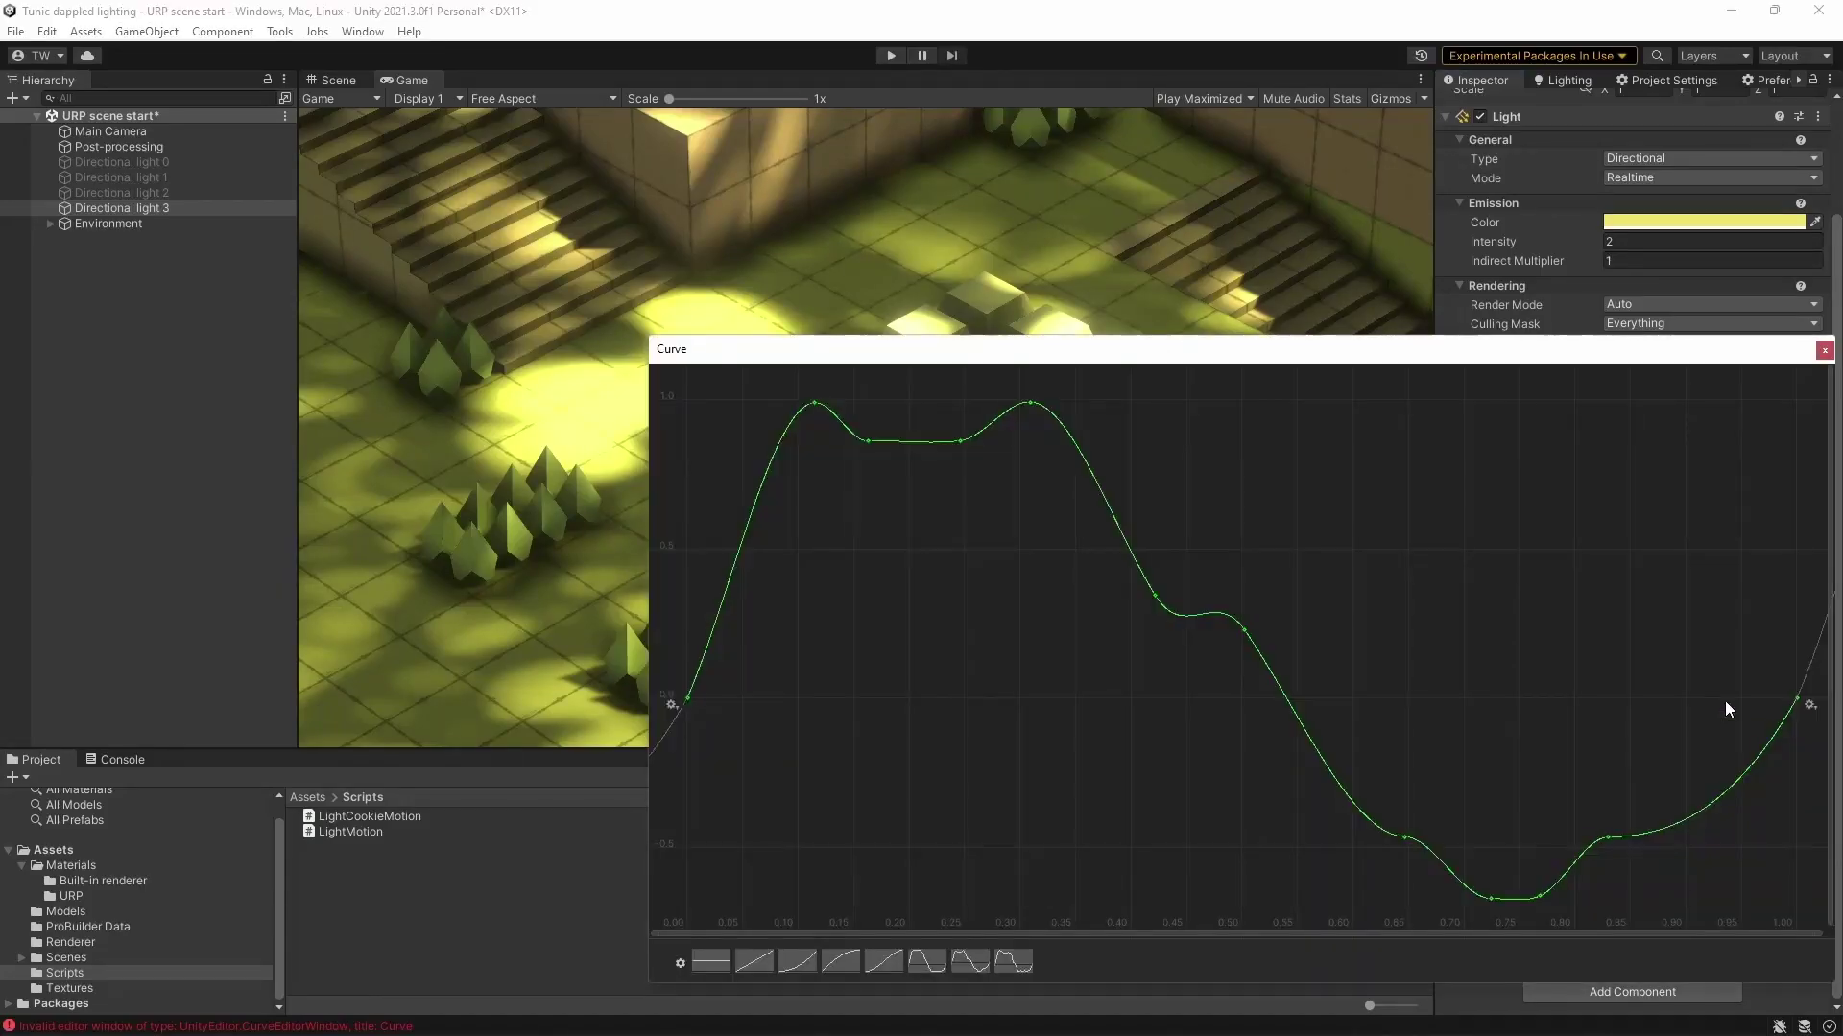
pyautogui.click(1824, 350)
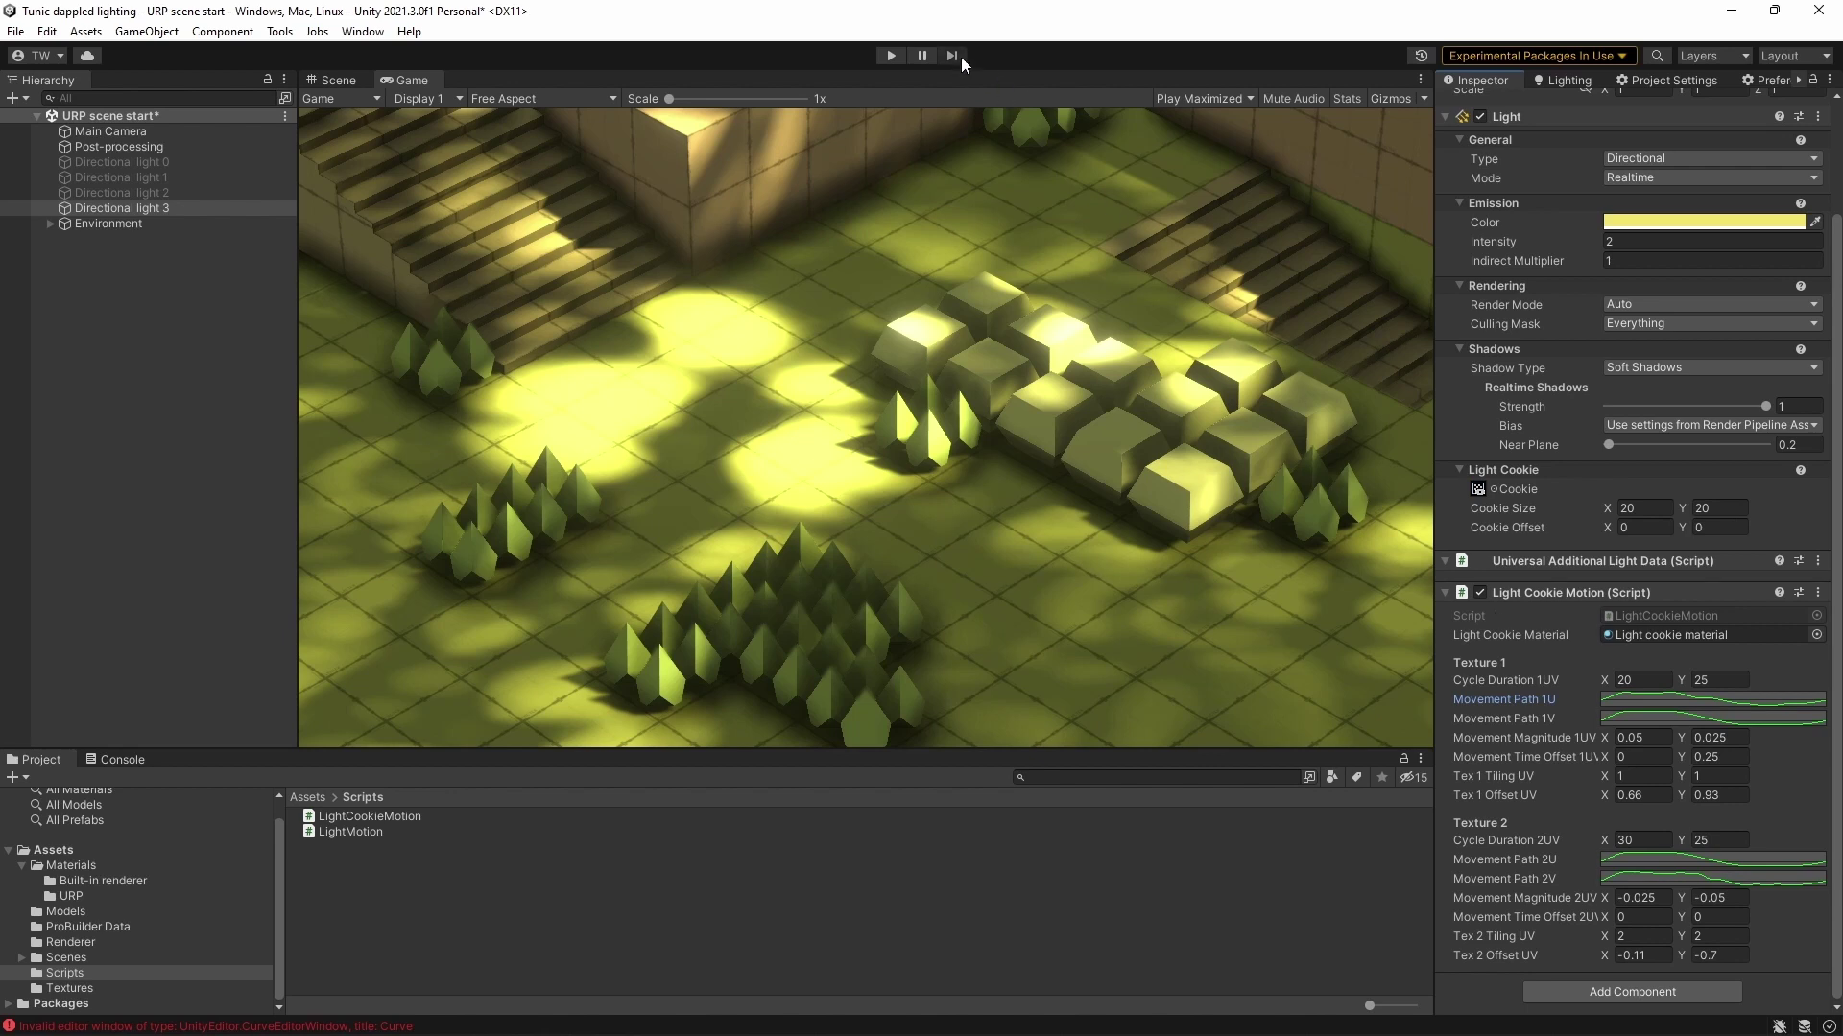
pyautogui.click(889, 56)
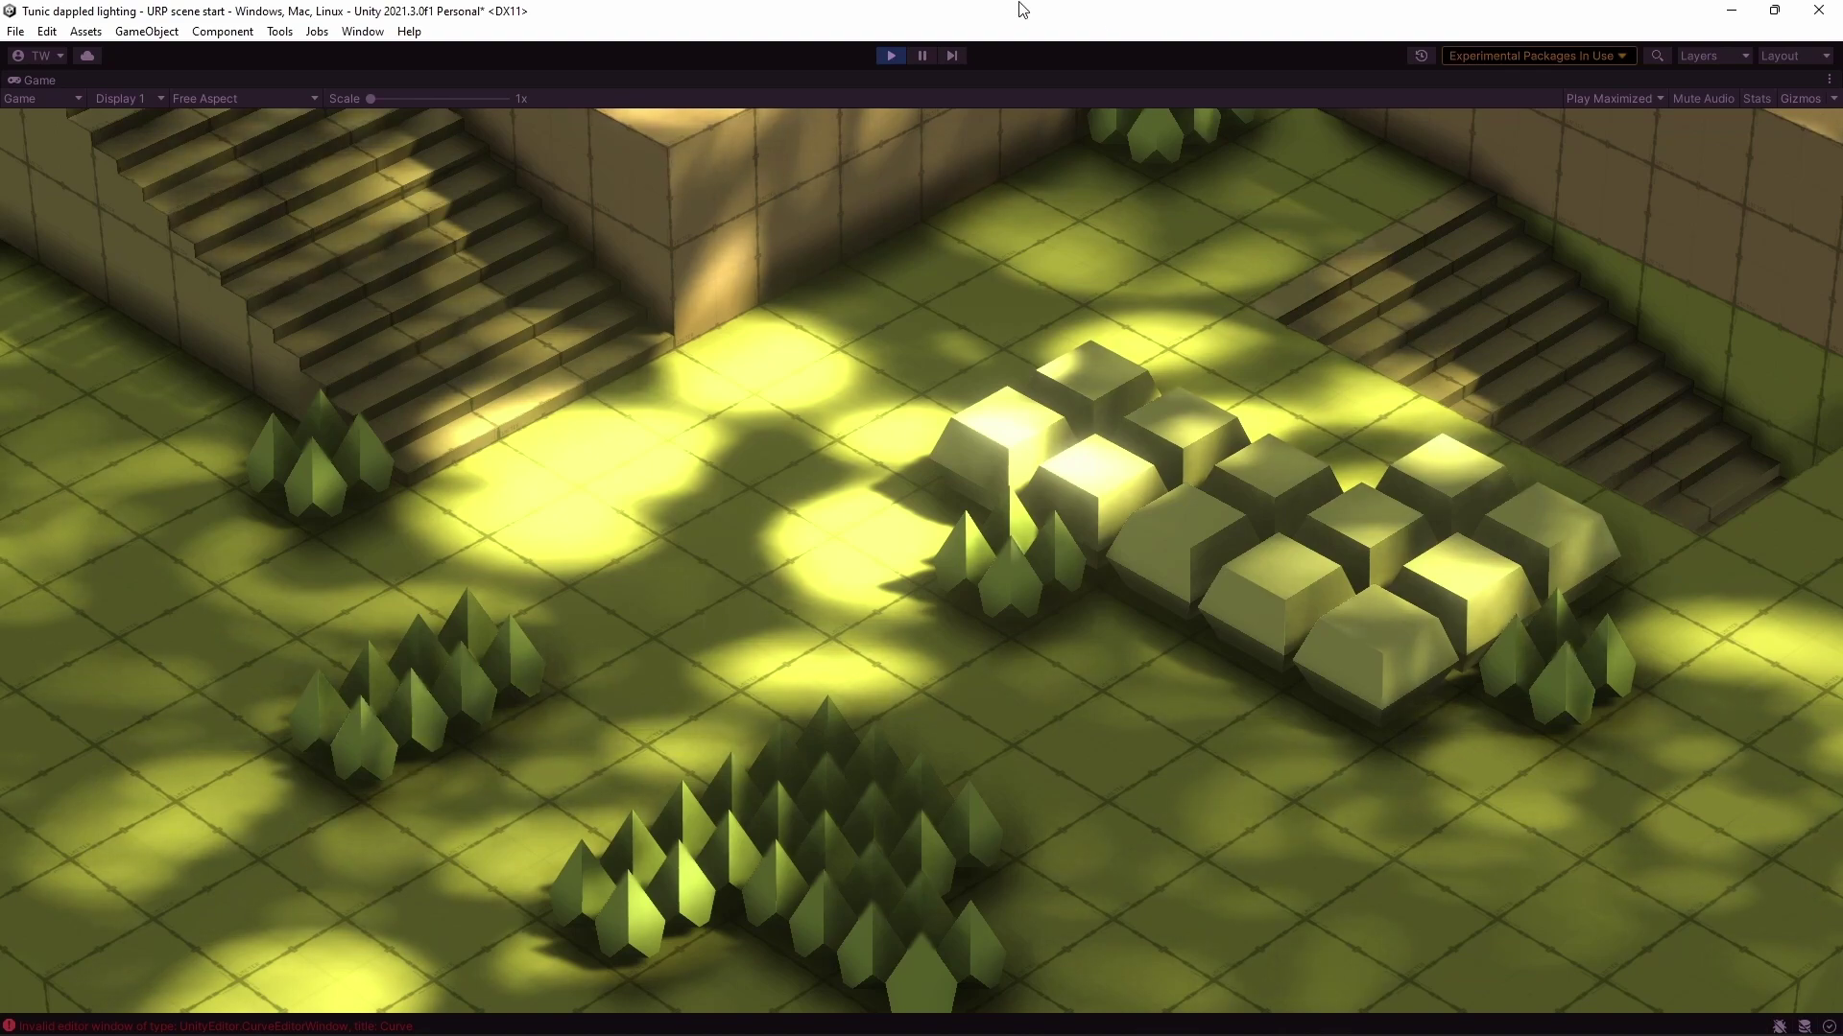
pyautogui.click(891, 55)
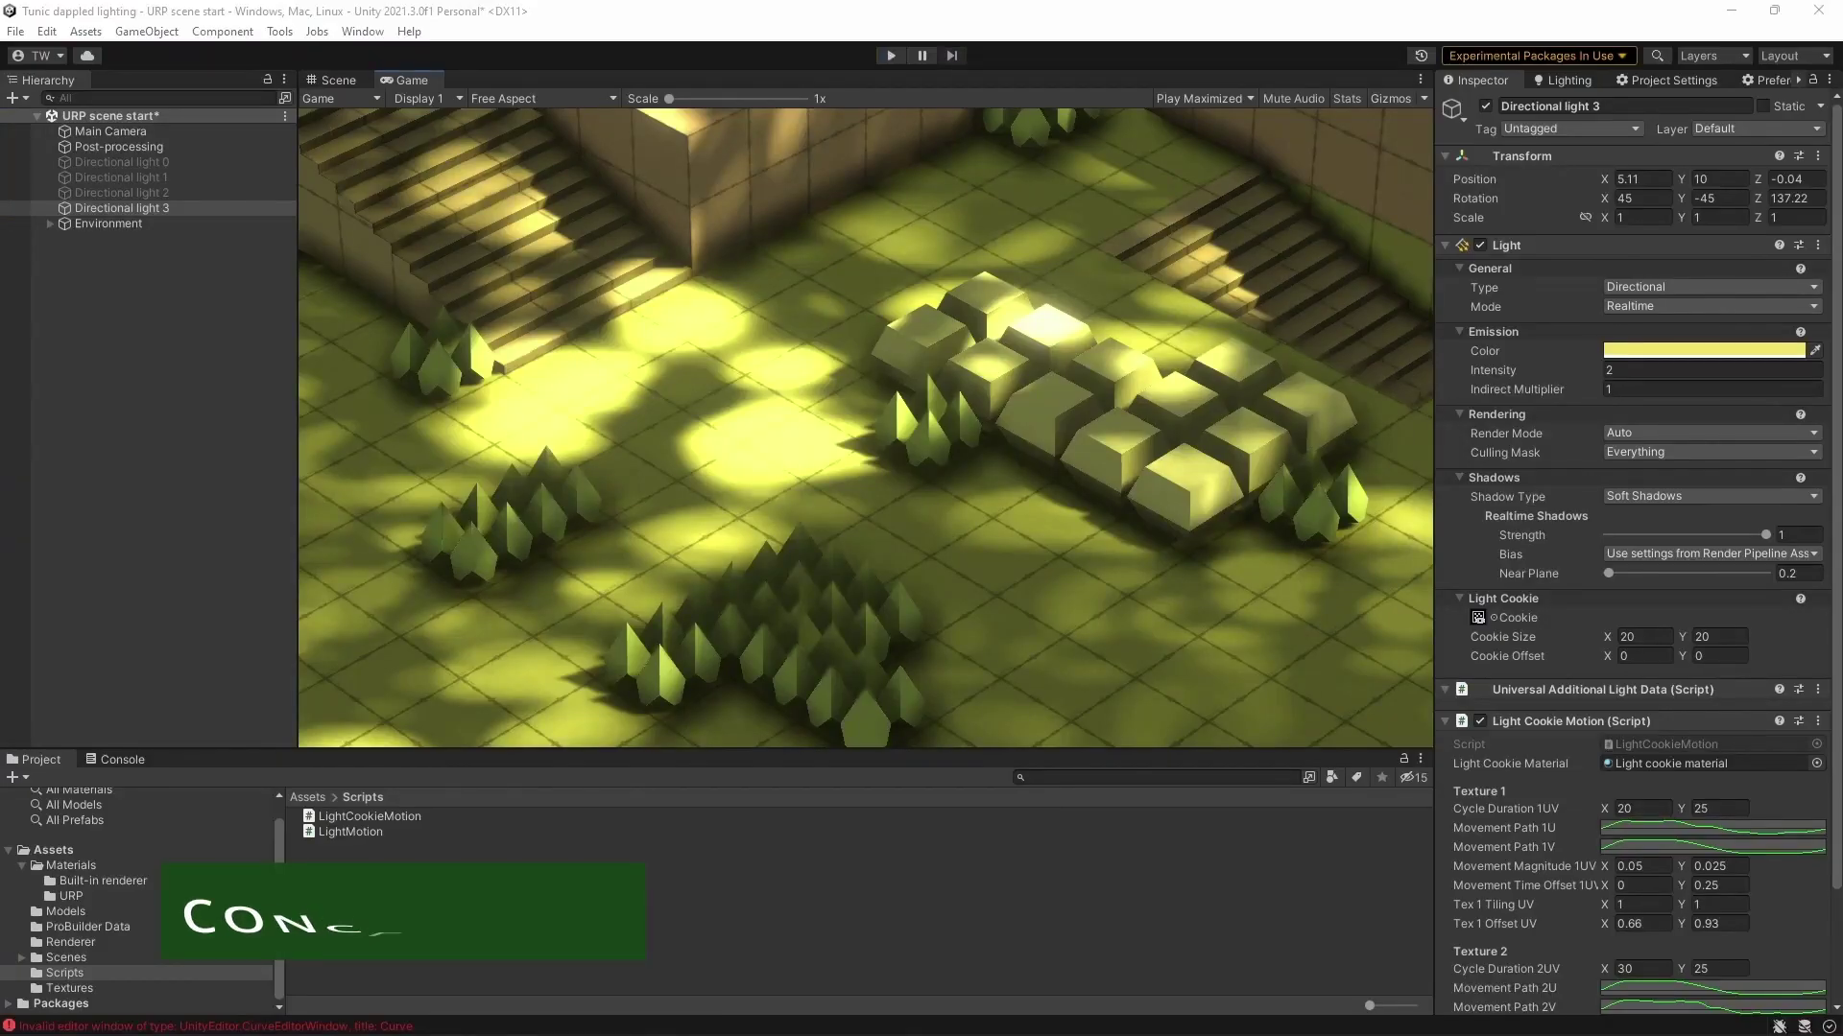